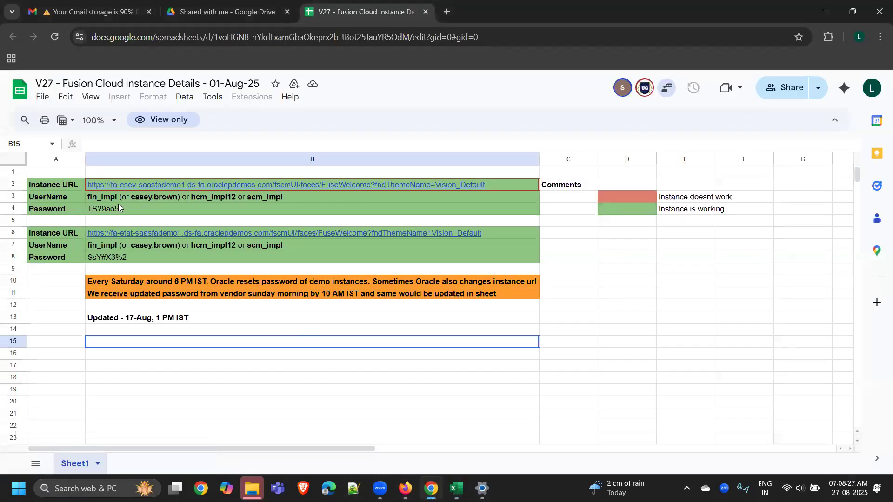
# Review the first Fusion instance's URL and user names in the sheet, and copy its password
pyautogui.click(134, 185)
pyautogui.doubleClick(115, 146)
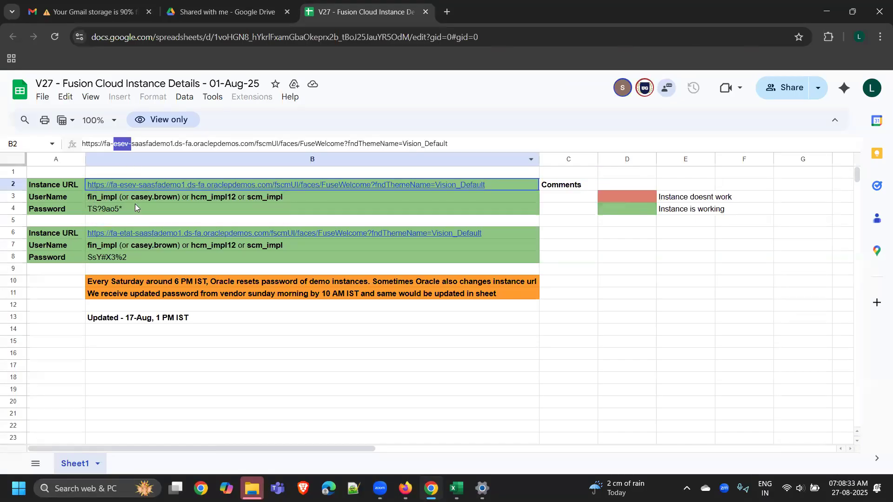
pyautogui.click(86, 199)
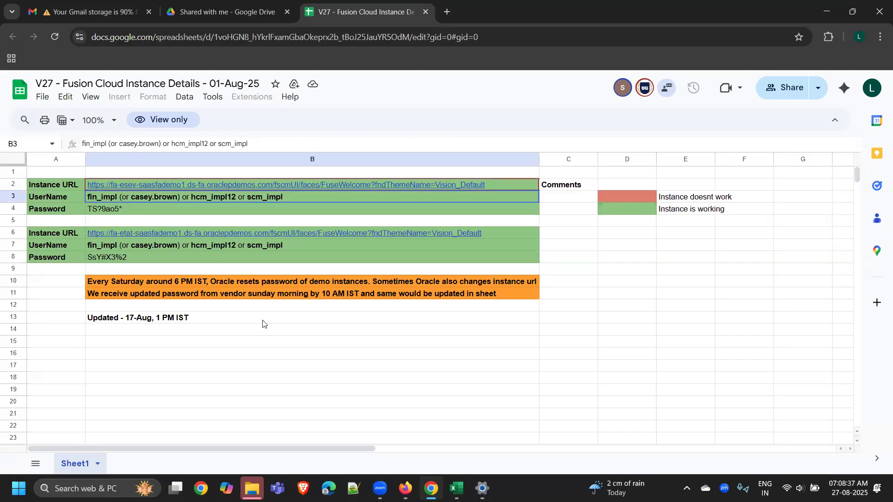
pyautogui.click(135, 211)
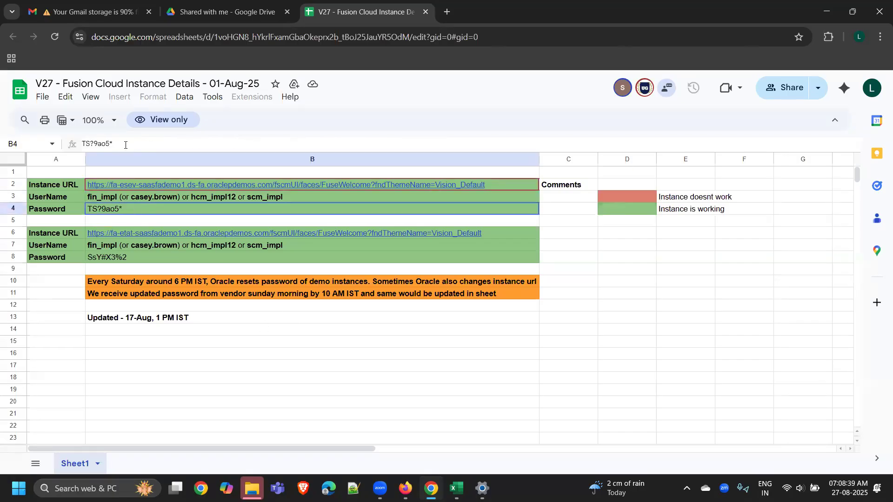
pyautogui.moveTo(113, 144); pyautogui.dragTo(81, 147)
pyautogui.hotkey('ctrl', 'c')
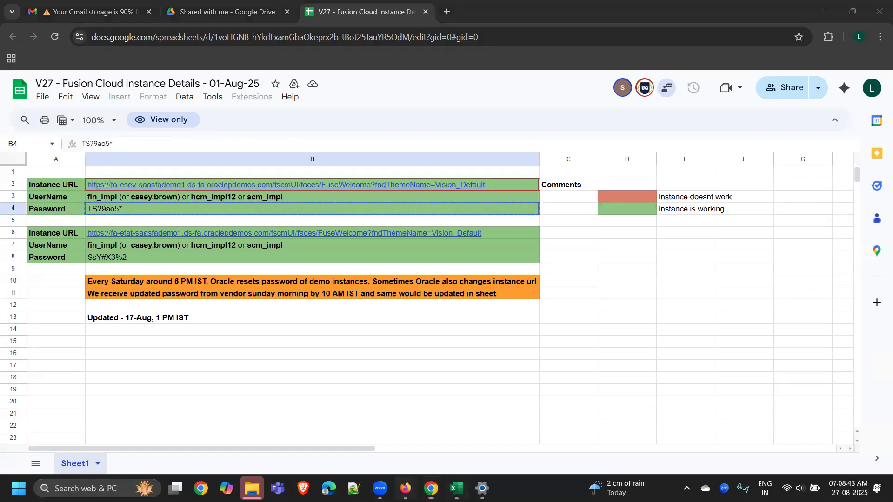
# Switch to Firefox, paste the account password into the Oracle Cloud sign-in page, sign in and decline saving the password
pyautogui.hotkey('alt', 'Tab')
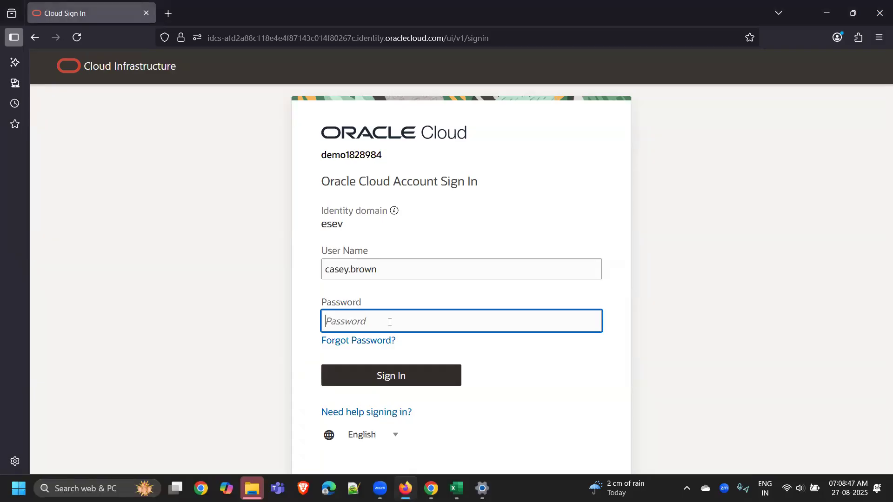
pyautogui.hotkey('ctrl', 'v')
pyautogui.click(400, 375)
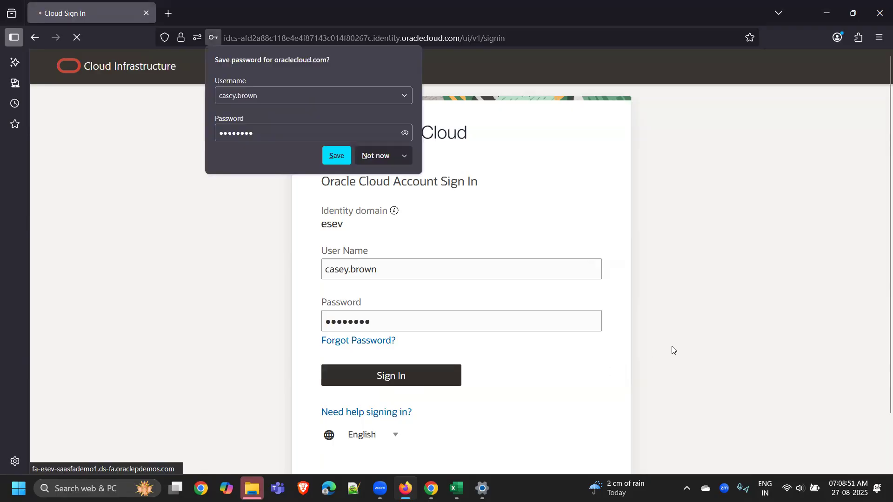
pyautogui.click(370, 157)
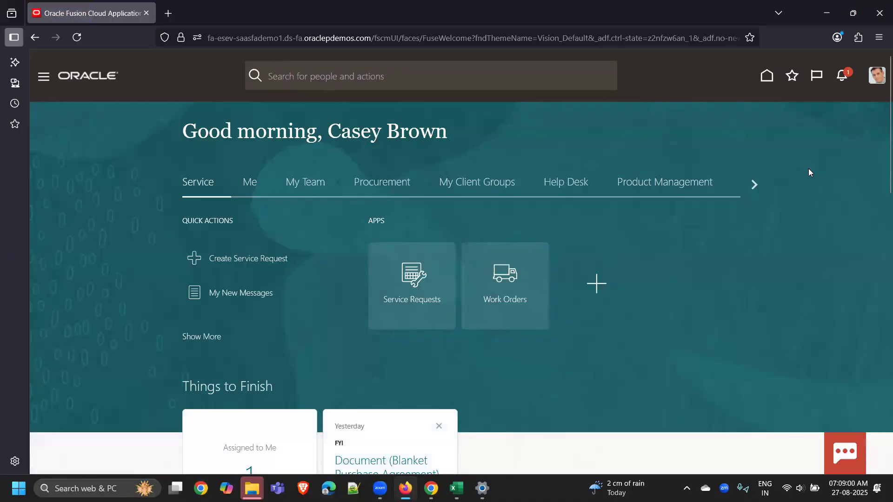
# Show the General Accounting apps and quick actions on the Oracle Fusion home page
pyautogui.click(755, 185)
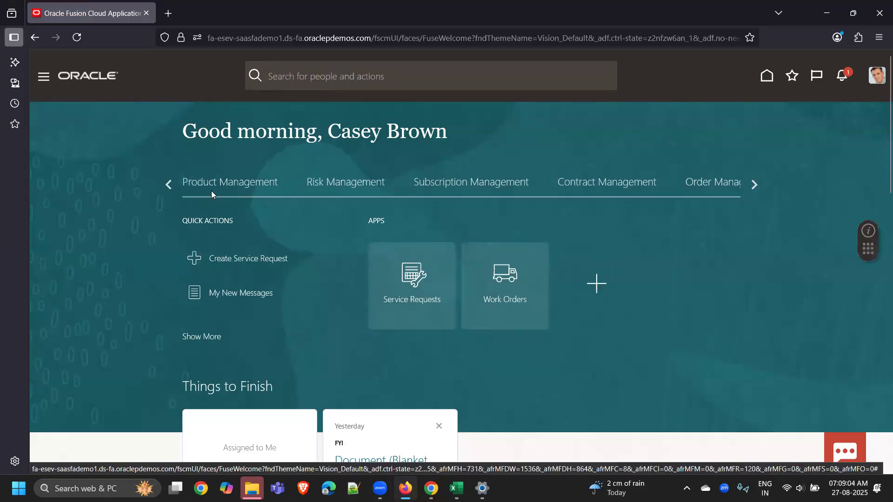
pyautogui.click(754, 184)
pyautogui.click(754, 185)
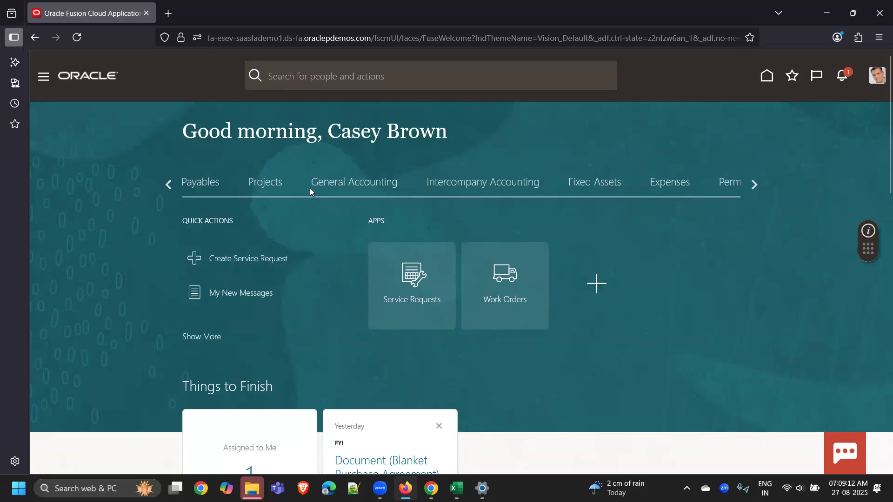
pyautogui.click(365, 183)
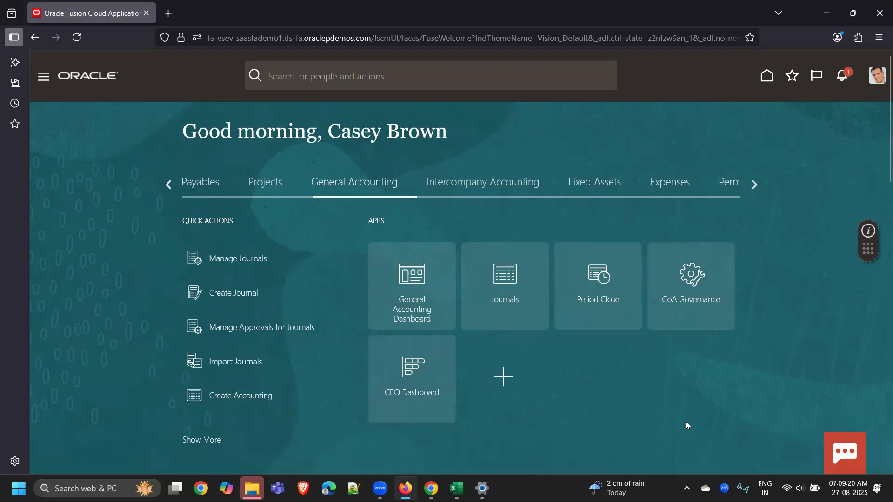
# Switch to Excel and, on sheet 27082025 2, enter the headings User, Role and Conext in H10:J10
pyautogui.click(457, 488)
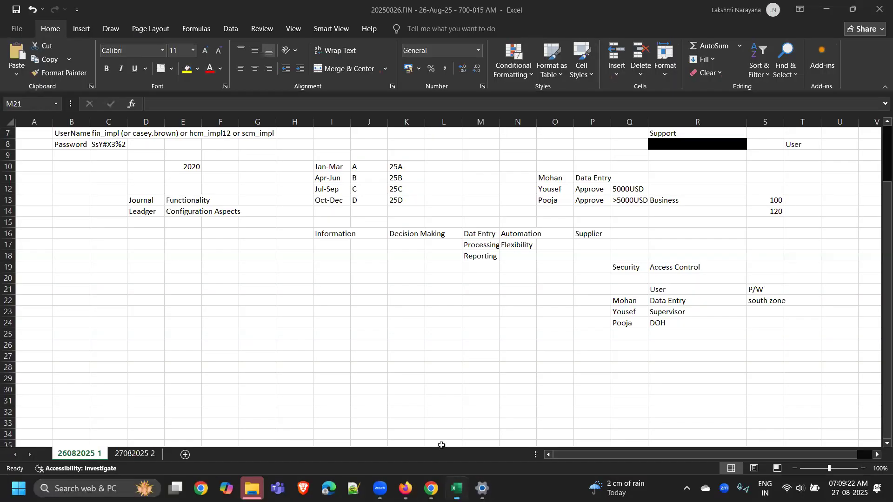
pyautogui.click(135, 453)
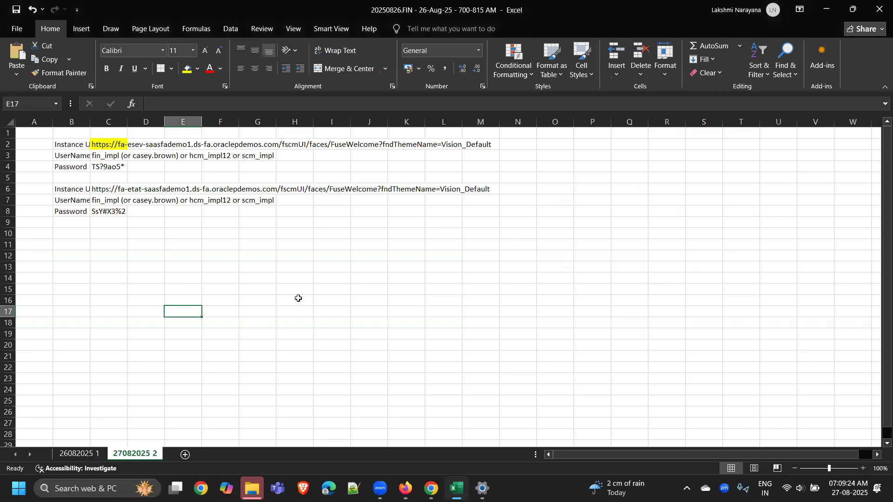
pyautogui.click(295, 234)
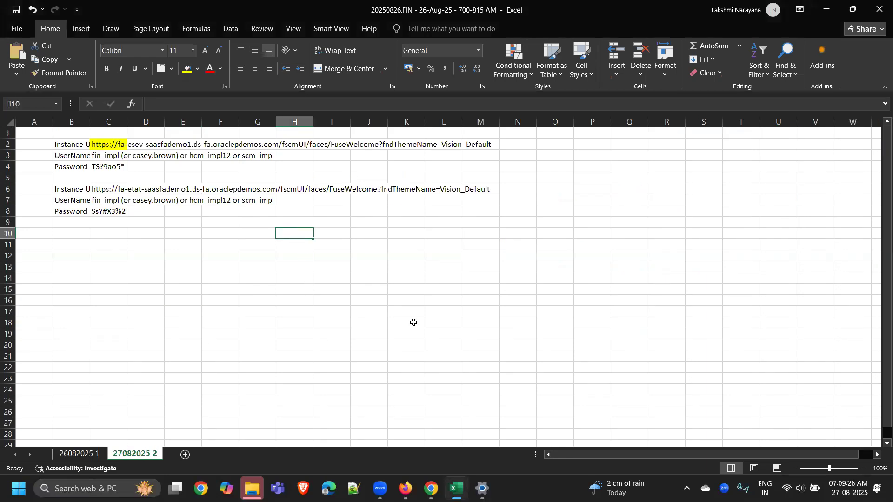
pyautogui.write('User')
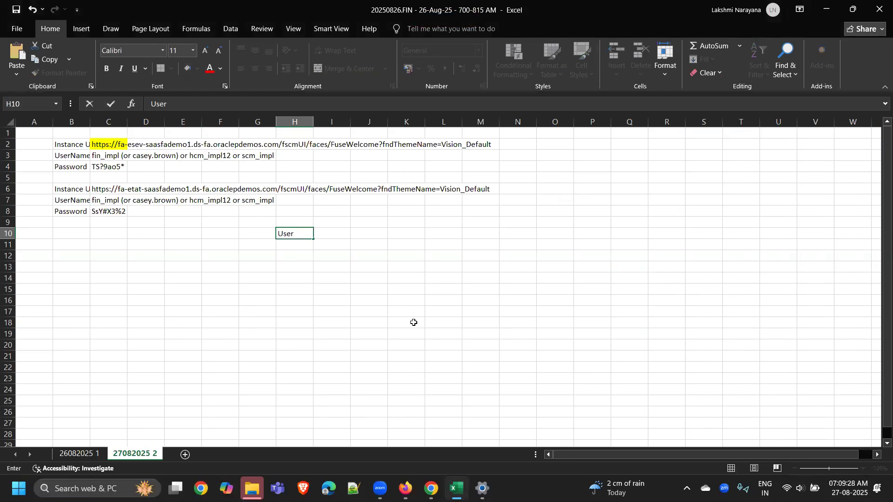
pyautogui.press('Tab')
pyautogui.write('Role')
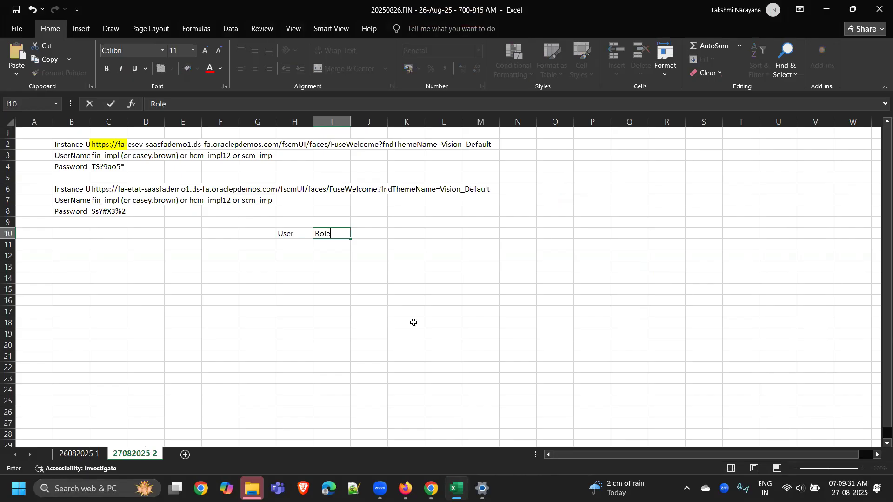
pyautogui.press('Tab')
pyautogui.write('C')
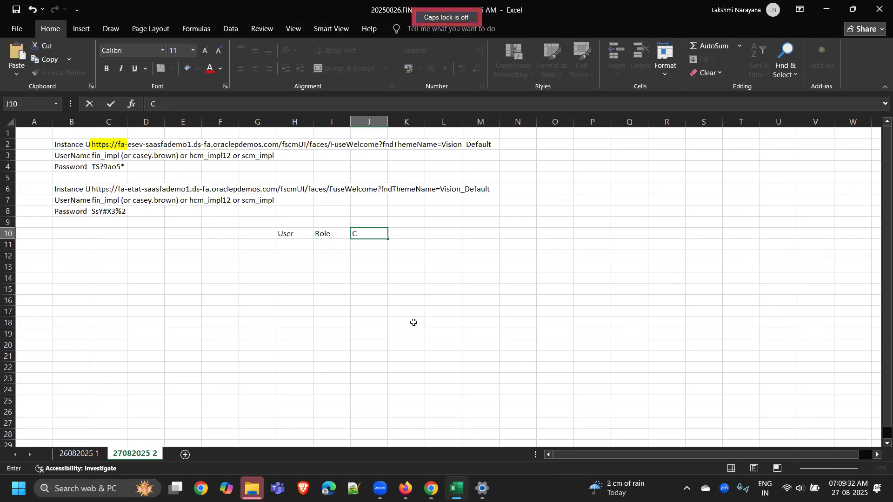
pyautogui.write('onext')
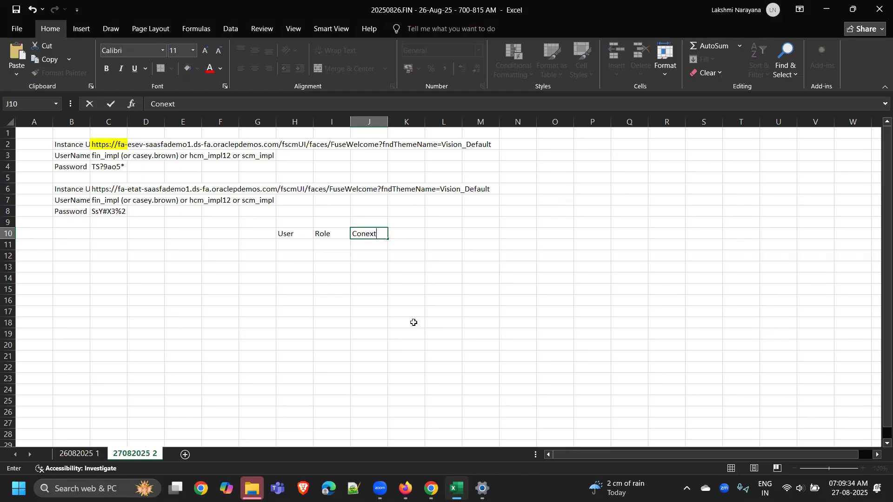
pyautogui.press('Return')
# Center the three headings in H10:J10 horizontally
pyautogui.press('Up')
pyautogui.press('Left')
pyautogui.press('Right')
pyautogui.press('Left')
pyautogui.press('Left')
pyautogui.hotkey('shift', 'Right')
pyautogui.hotkey('shift', 'Right')
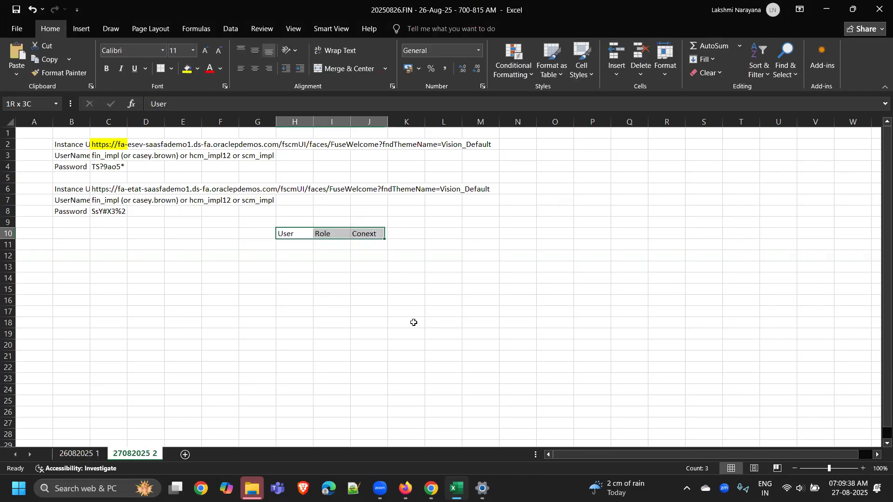
pyautogui.click(255, 68)
pyautogui.click(395, 247)
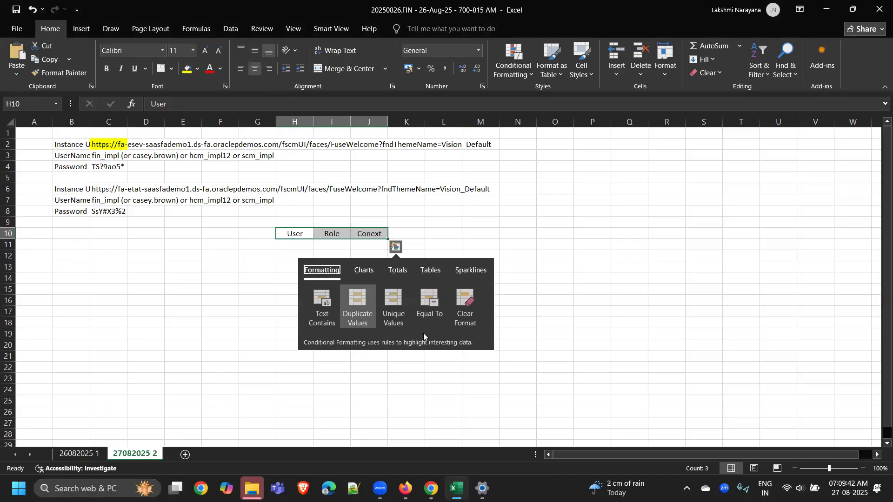
pyautogui.click(679, 297)
# Enter the signed-in demo account's user name in H11 and autofit column H
pyautogui.click(305, 244)
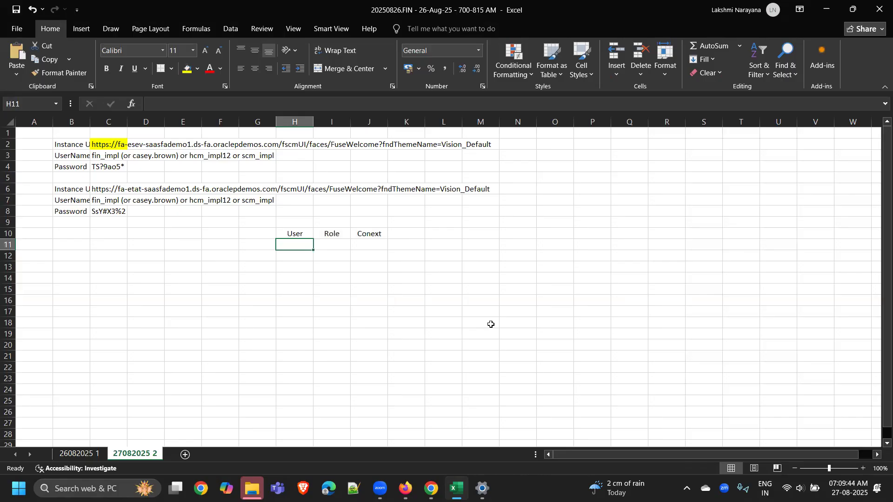
pyautogui.write('Casey.brown')
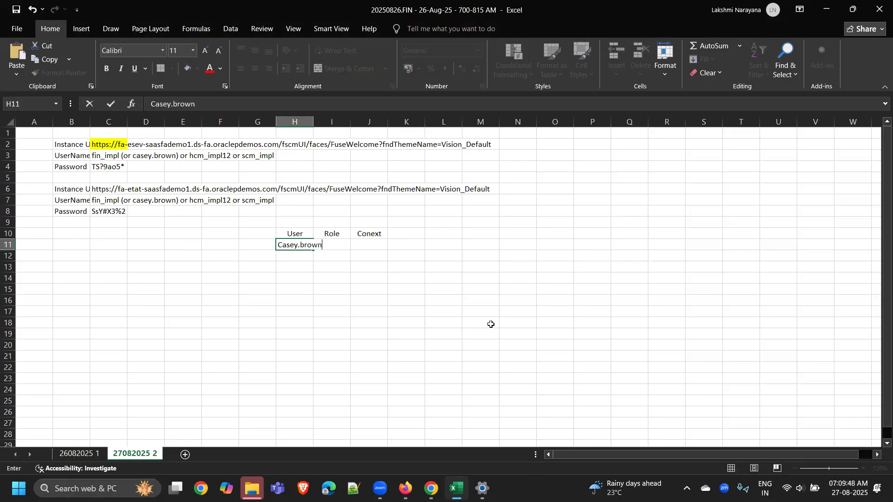
pyautogui.press('Tab')
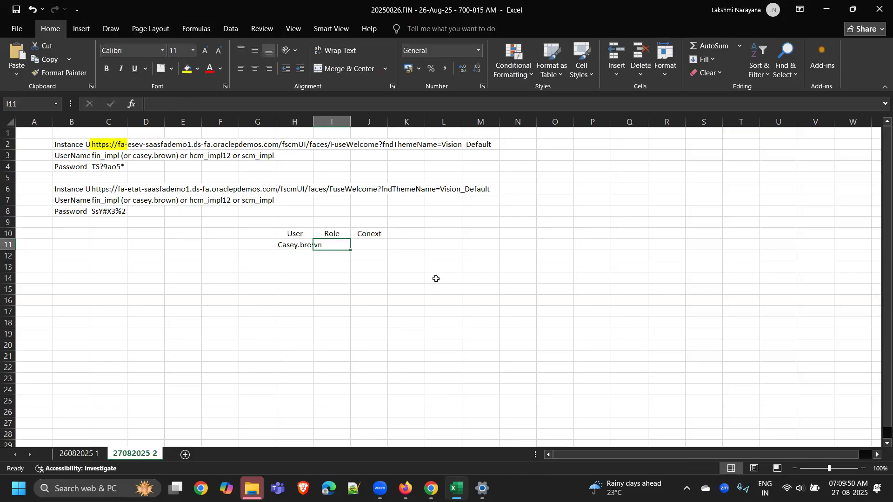
pyautogui.doubleClick(313, 122)
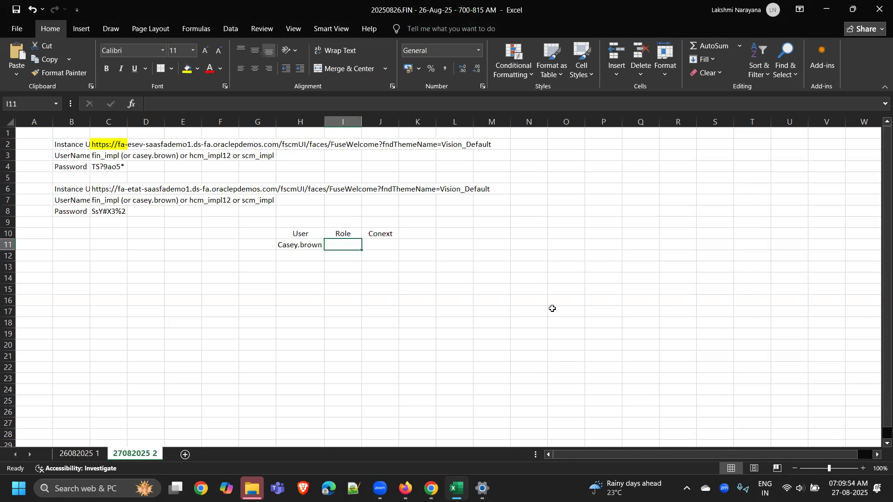
# Enter the role "Gen. Acct. Mnager" in I11 and widen column I to fit it
pyautogui.write('G')
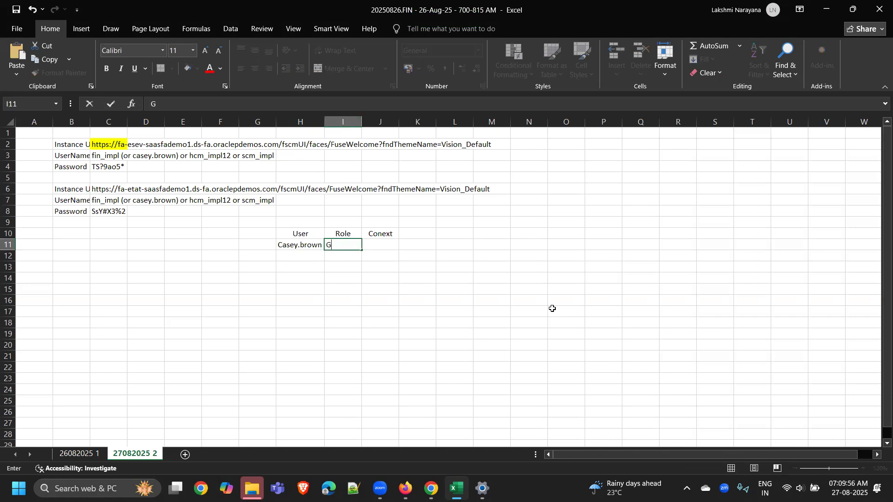
pyautogui.write('en. Acct.')
pyautogui.press('capslock')
pyautogui.write('M')
pyautogui.press('capslock')
pyautogui.write('nager')
pyautogui.press('Tab')
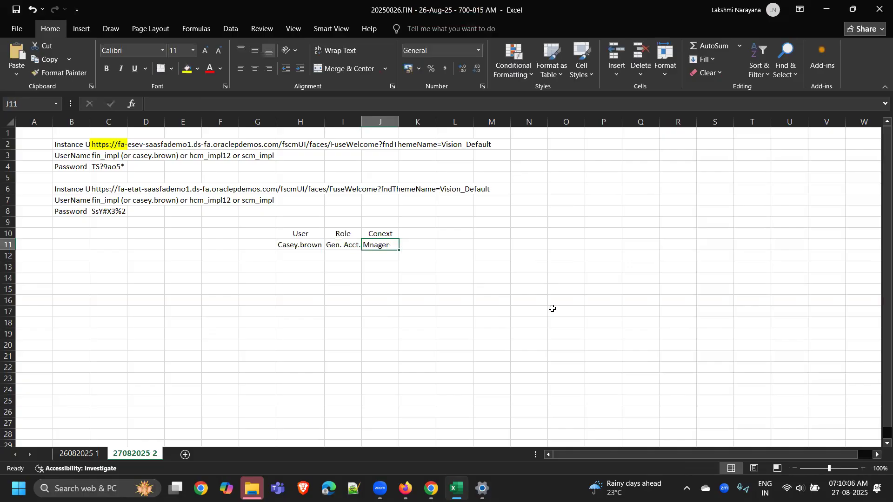
pyautogui.click(509, 99)
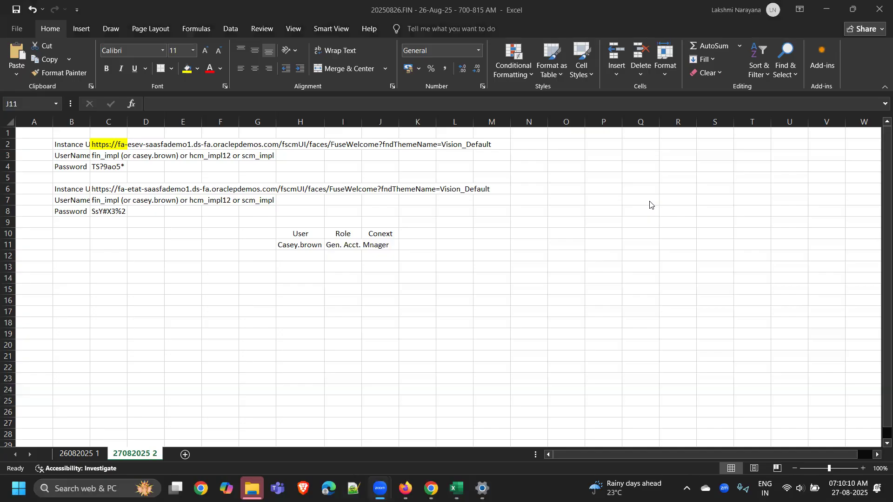
pyautogui.moveTo(360, 118); pyautogui.dragTo(391, 119)
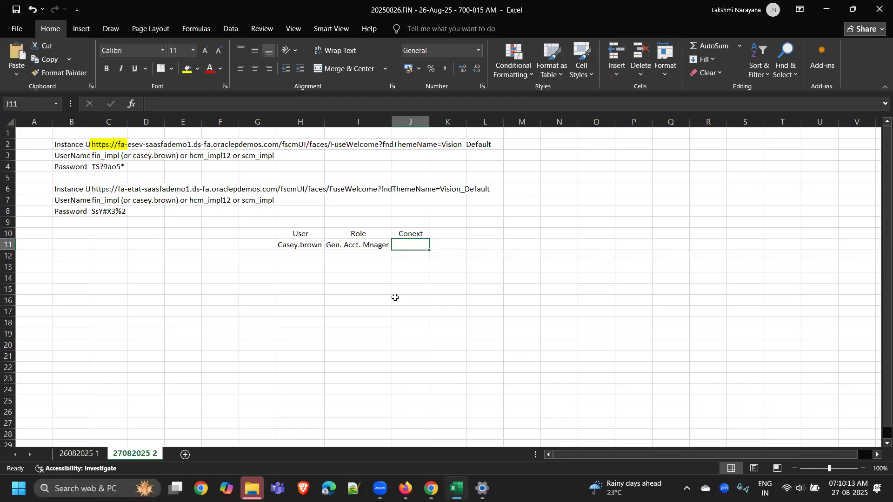
# Enter Ledger in J11 as the context for the role
pyautogui.click(312, 308)
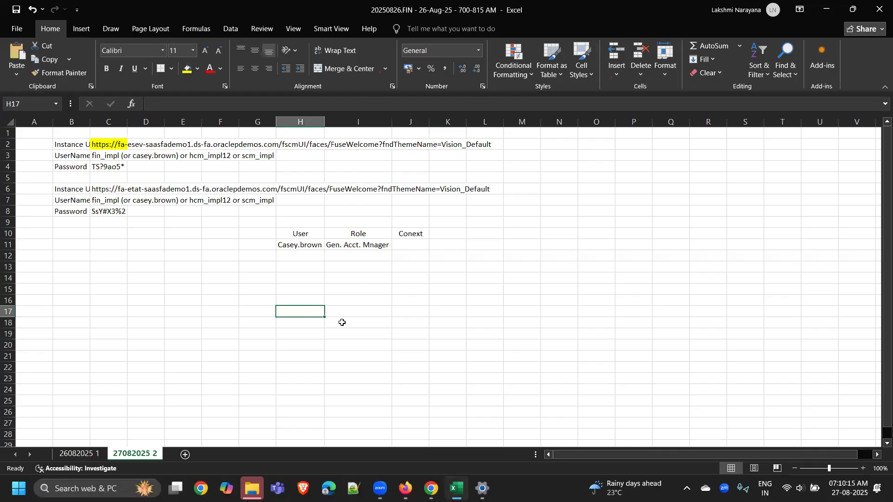
pyautogui.click(414, 245)
pyautogui.write('Ledger')
pyautogui.press('Return')
# Center the contents of the whole user, role and context table in H10:J11
pyautogui.press('Up')
pyautogui.press('Up')
pyautogui.press('Left')
pyautogui.press('Left')
pyautogui.press('Left')
pyautogui.press('Down')
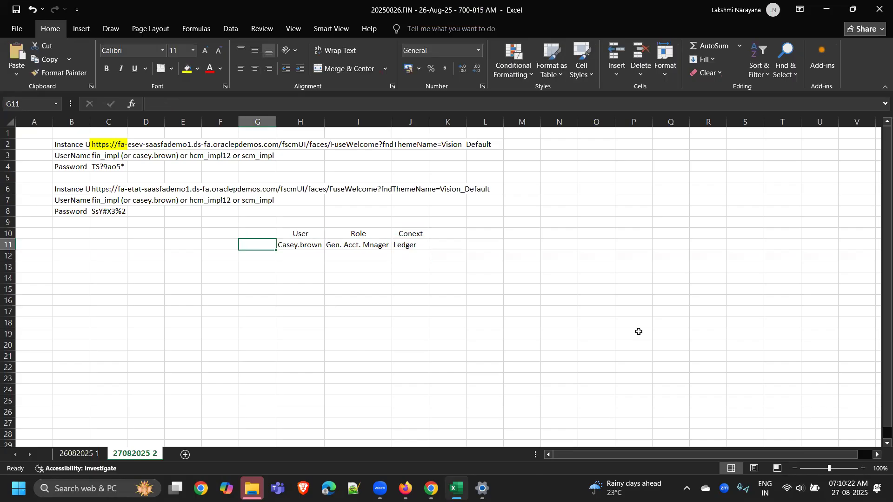
pyautogui.press('Right')
pyautogui.press('Right')
pyautogui.press('Up')
pyautogui.press('Left')
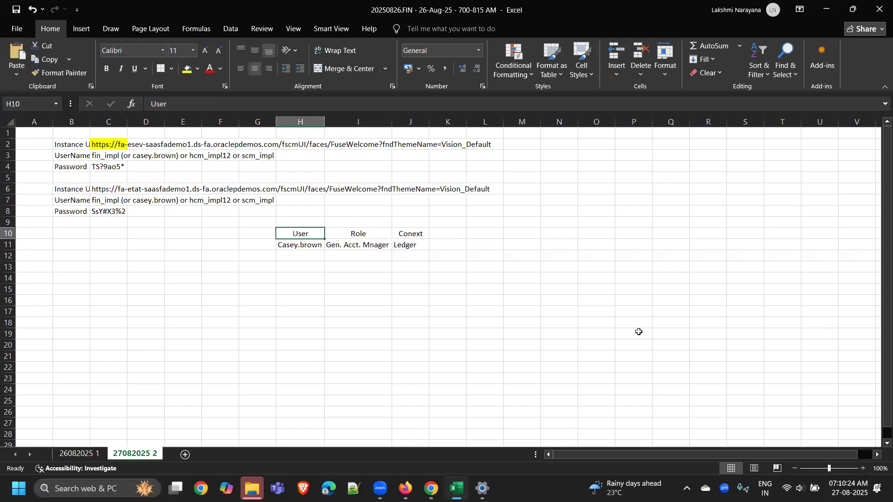
pyautogui.hotkey('shift', 'Down')
pyautogui.hotkey('shift', 'Right')
pyautogui.hotkey('shift', 'Right')
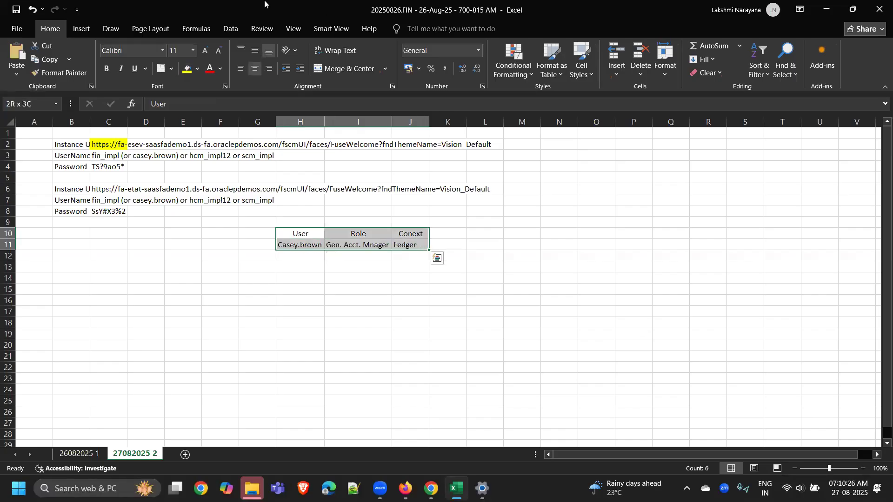
pyautogui.click(255, 69)
pyautogui.click(255, 68)
pyautogui.click(495, 245)
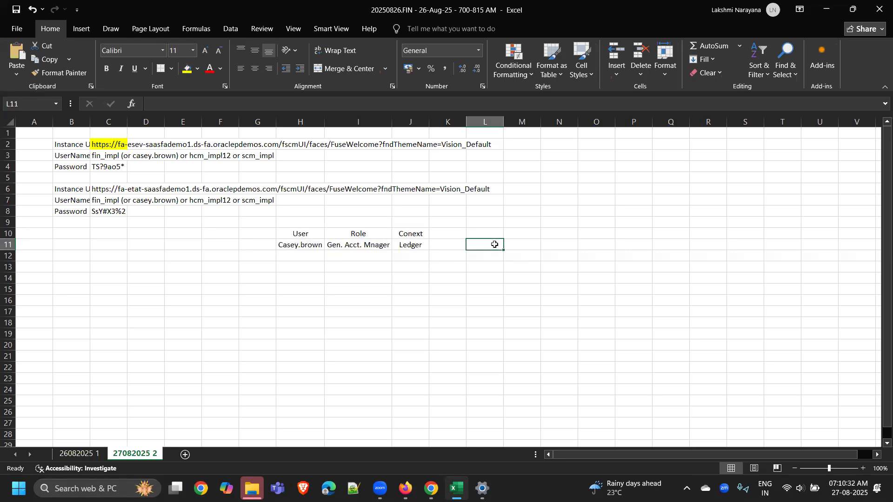
# Enter the title Access Control in I9 above the user, role and context table
pyautogui.press('Left')
pyautogui.press('Up')
pyautogui.press('Up')
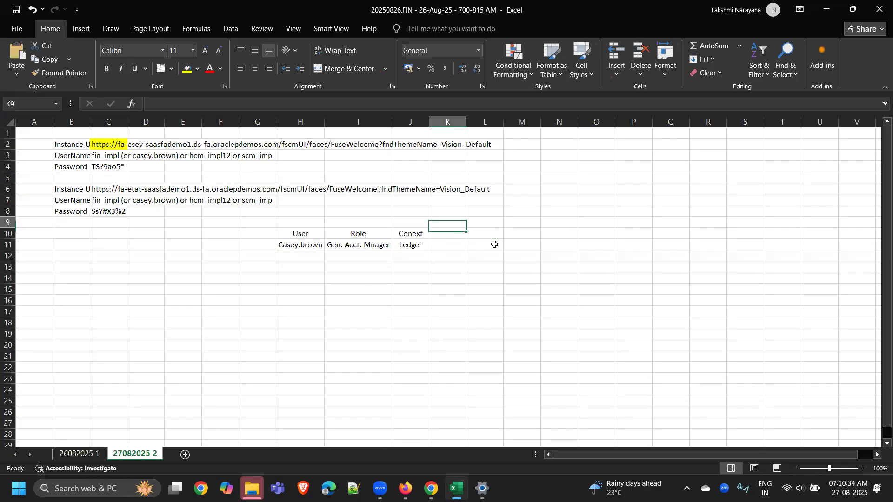
pyautogui.press('Left')
pyautogui.press('Left')
pyautogui.press('capslock')
pyautogui.write('A')
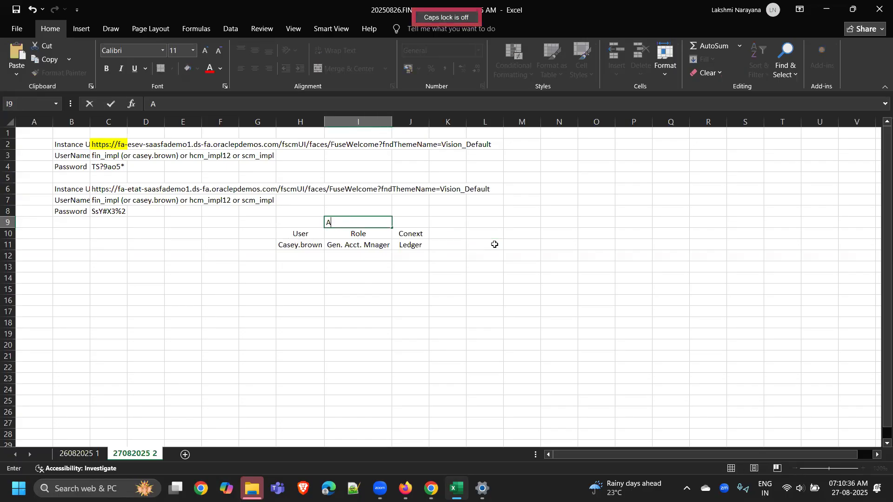
pyautogui.write('ccess')
pyautogui.press('capslock')
pyautogui.write('C')
pyautogui.press('capslock')
pyautogui.write('ontrol')
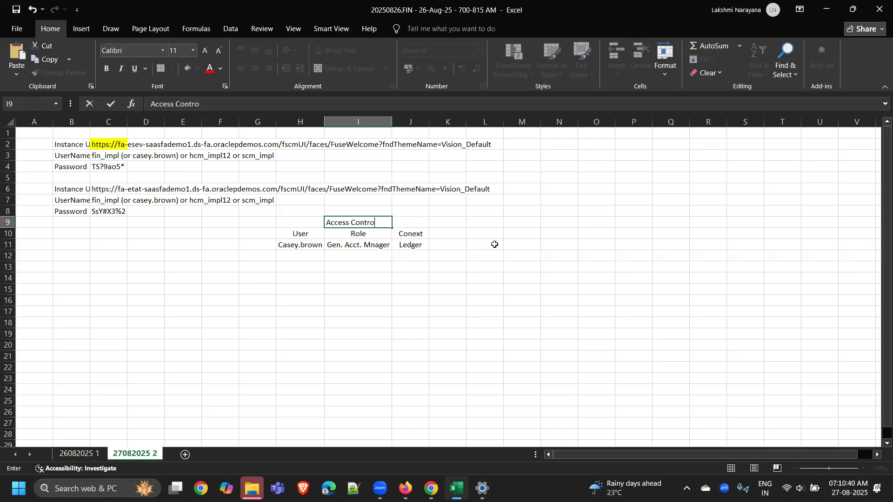
pyautogui.press('Return')
pyautogui.press('Up')
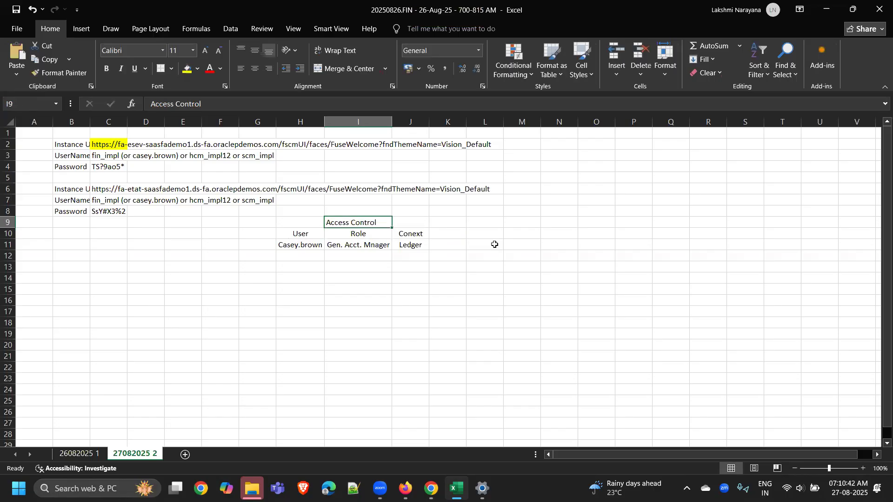
pyautogui.press('Right')
pyautogui.press('Right')
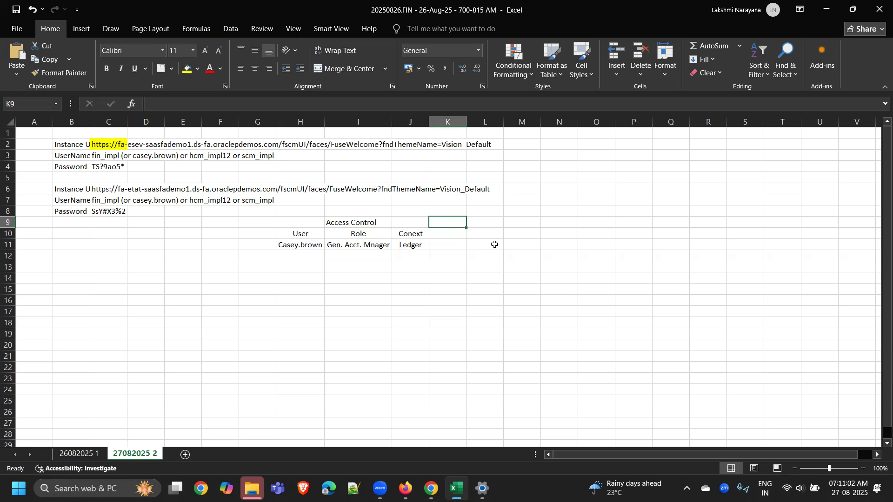
pyautogui.press('Left')
pyautogui.press('Left')
pyautogui.press('Down')
pyautogui.press('Up')
pyautogui.press('Left')
# Enter the first names of the two example users in M9 and M10
pyautogui.press('Right')
pyautogui.press('Right')
pyautogui.press('Right')
pyautogui.press('Right')
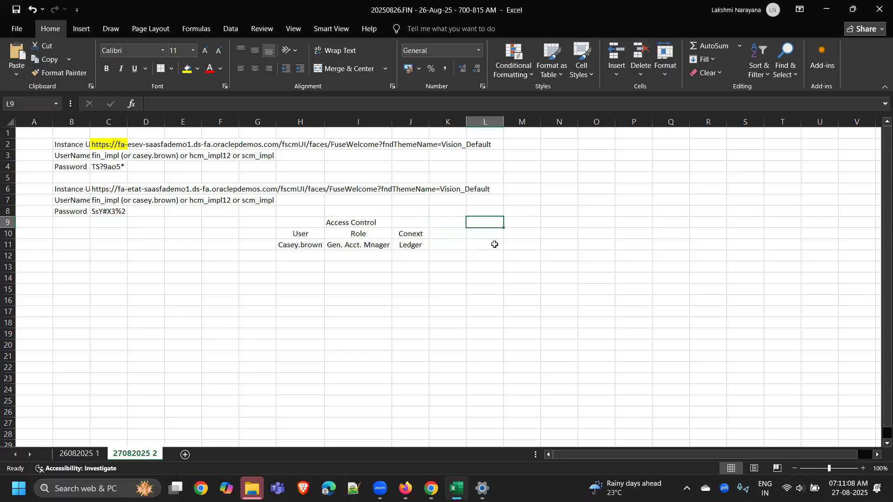
pyautogui.press('Right')
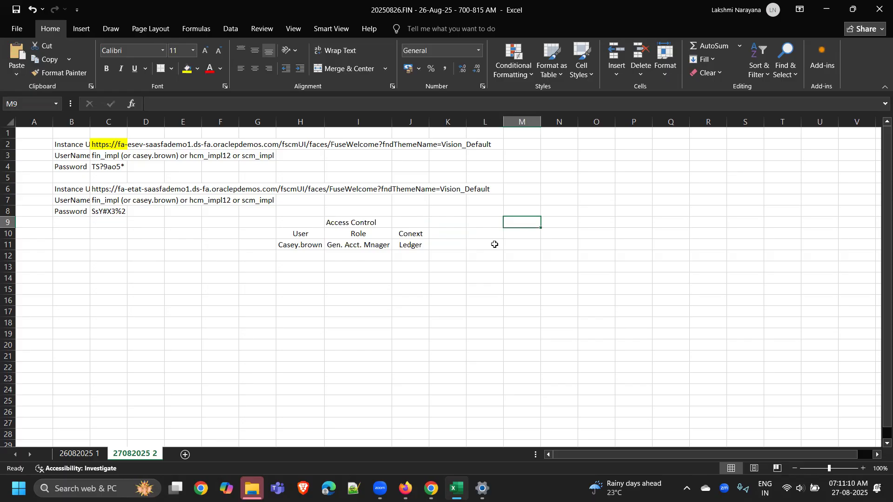
pyautogui.press('capslock')
pyautogui.write('Yousef')
pyautogui.press('Return')
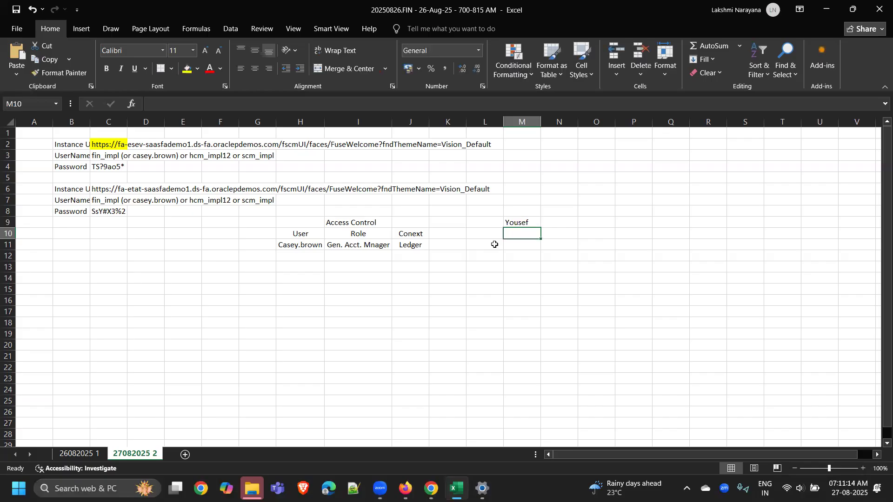
pyautogui.press('capslock')
pyautogui.write('P')
pyautogui.press('capslock')
pyautogui.write('ooja')
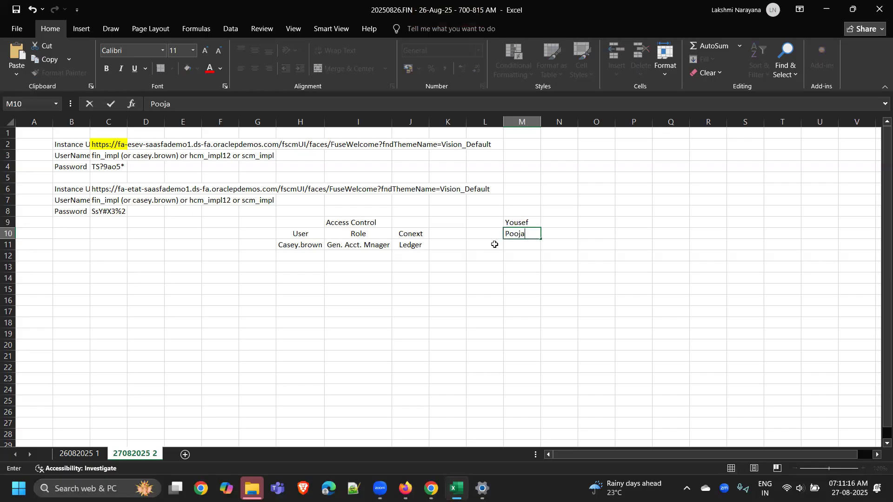
pyautogui.press('Return')
# Enter the role Application Implementation Consultant in N8, one row above the first example user
pyautogui.press('Up')
pyautogui.press('Up')
pyautogui.press('Right')
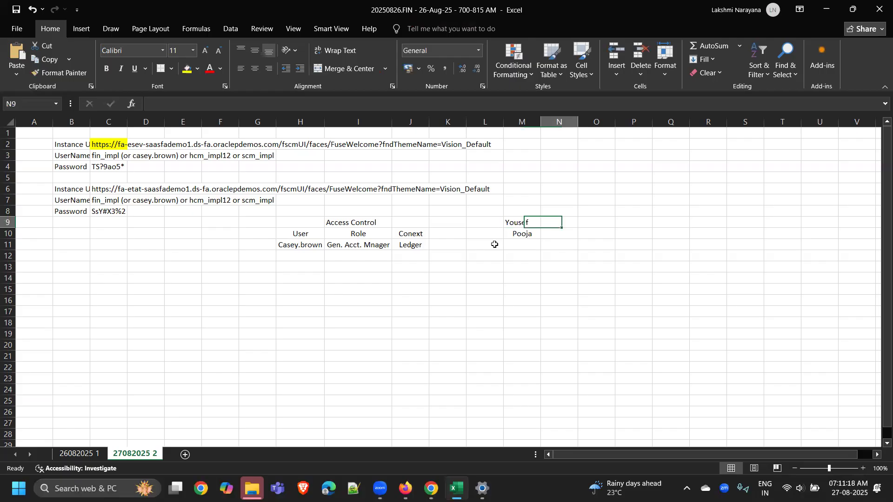
pyautogui.press('Up')
pyautogui.press('Left')
pyautogui.press('Right')
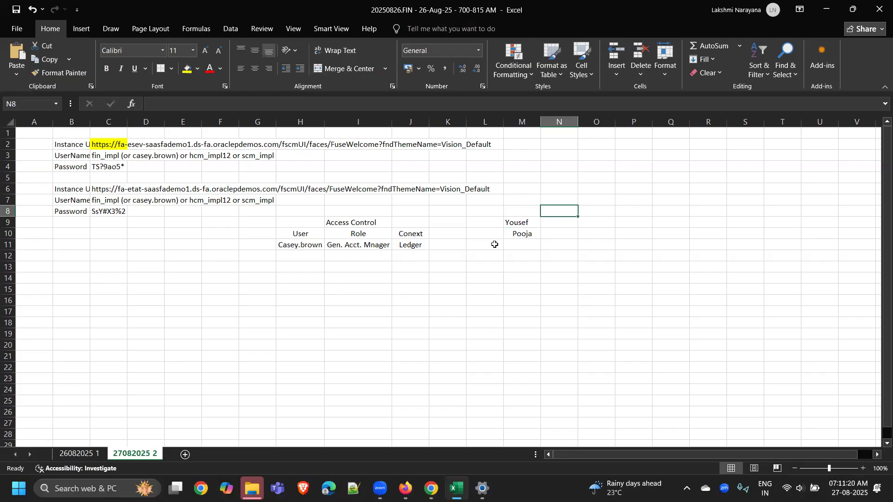
pyautogui.write('Application')
pyautogui.press('capslock')
pyautogui.write('Implementation')
pyautogui.press('capslock')
pyautogui.write('Co')
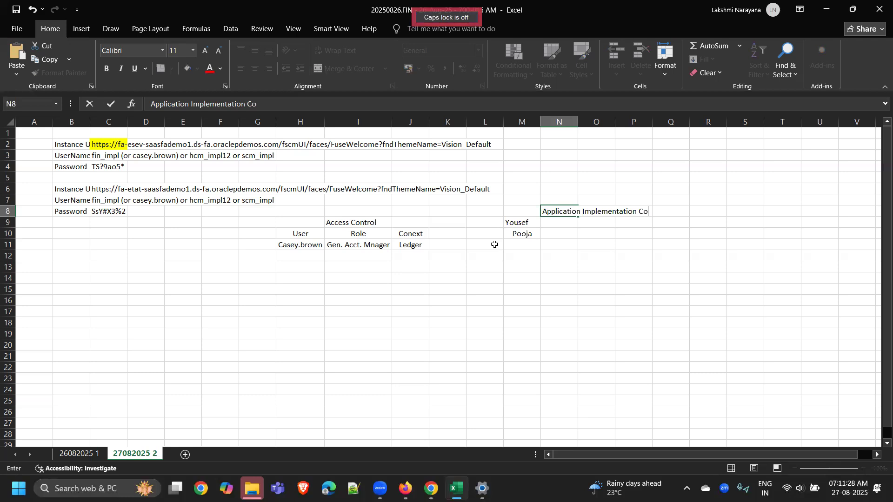
pyautogui.write('nsultant')
pyautogui.press('Return')
pyautogui.press('Up')
pyautogui.press('Down')
pyautogui.press('Up')
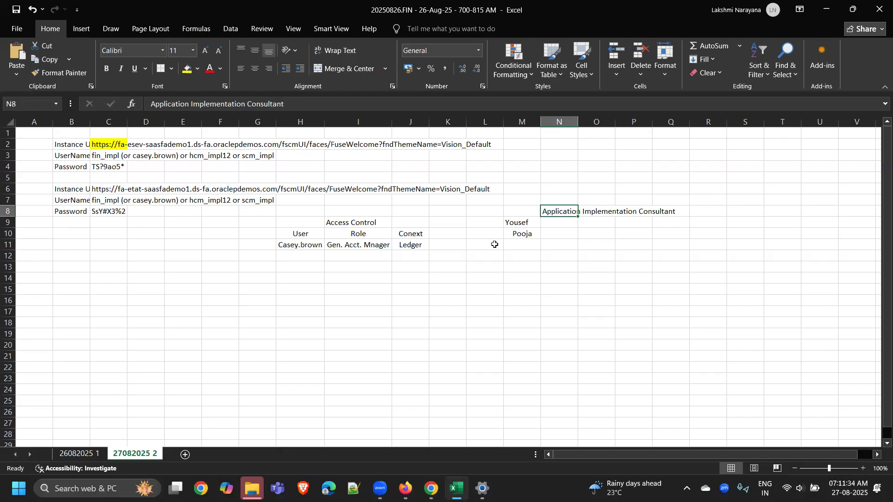
pyautogui.press('Down')
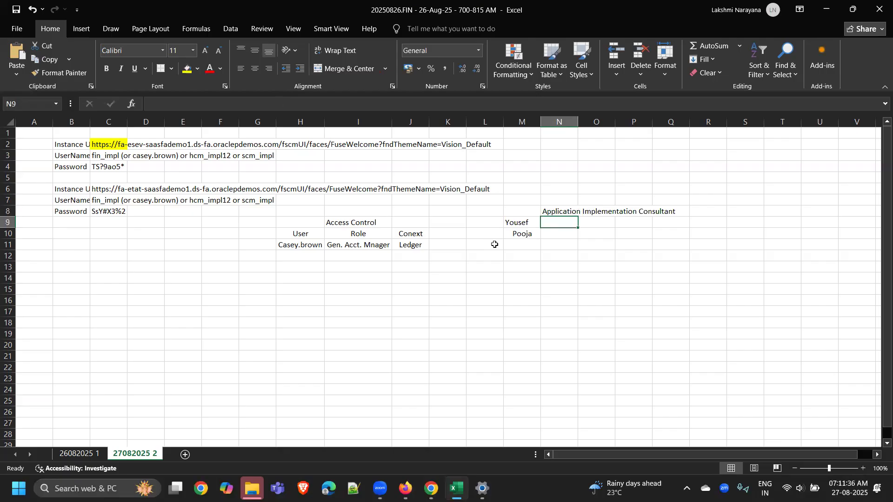
pyautogui.press('Left')
pyautogui.hotkey('shift', 'Down')
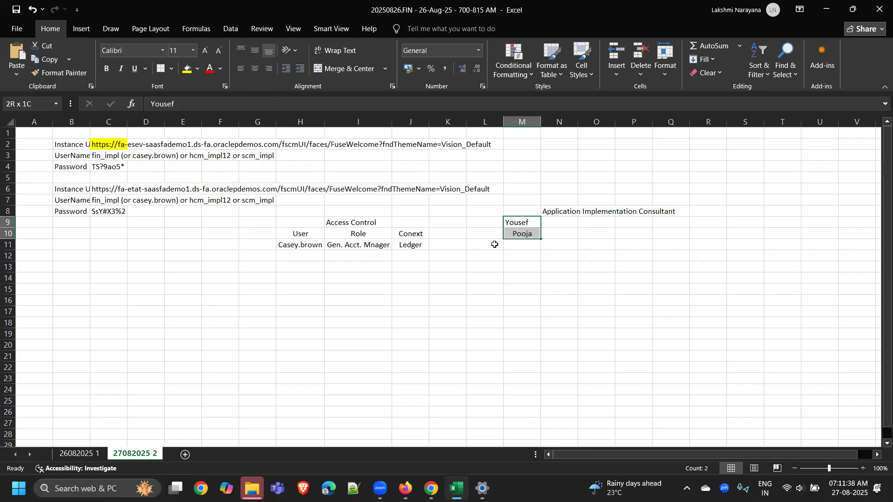
pyautogui.hotkey('ctrl', 'q')
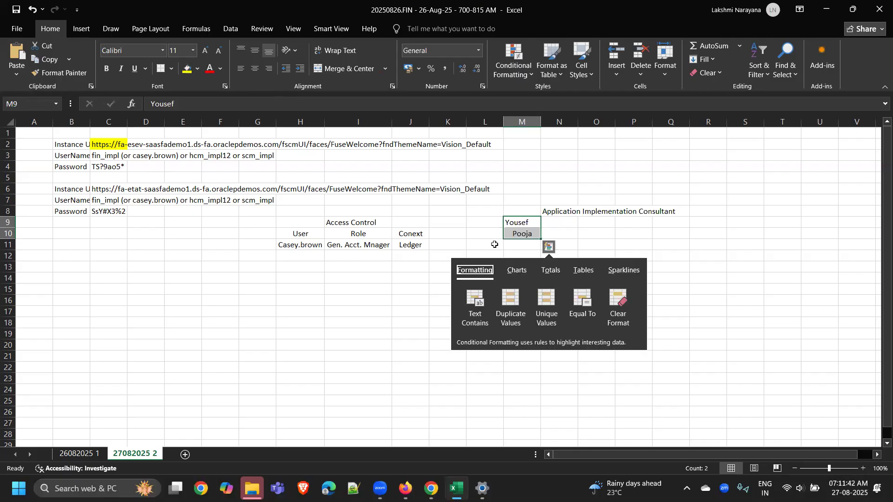
pyautogui.press('Escape')
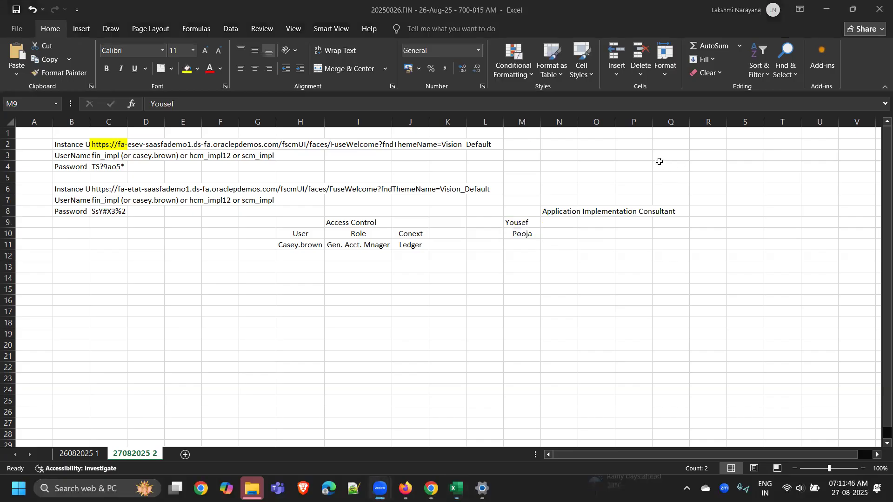
pyautogui.click(469, 345)
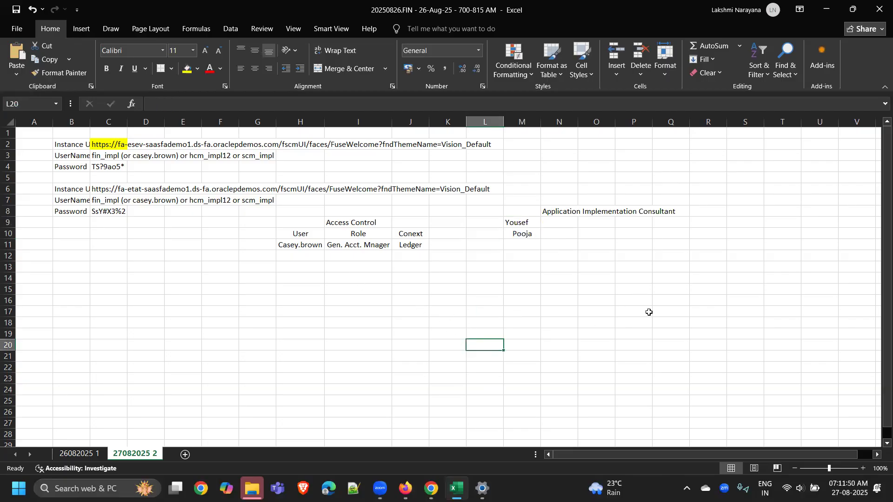
# Enter the role IT Security Manager in N7 above Application Implementation Consultant
pyautogui.click(564, 199)
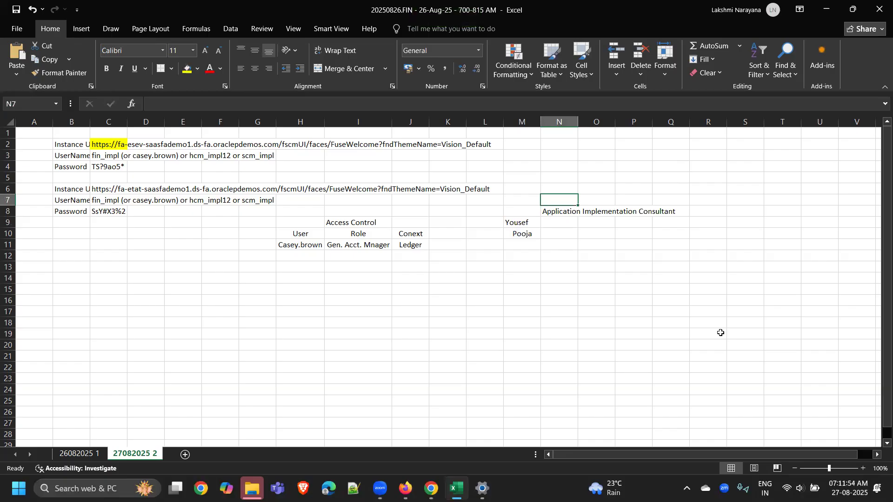
pyautogui.write('IT')
pyautogui.press('capslock')
pyautogui.write('S')
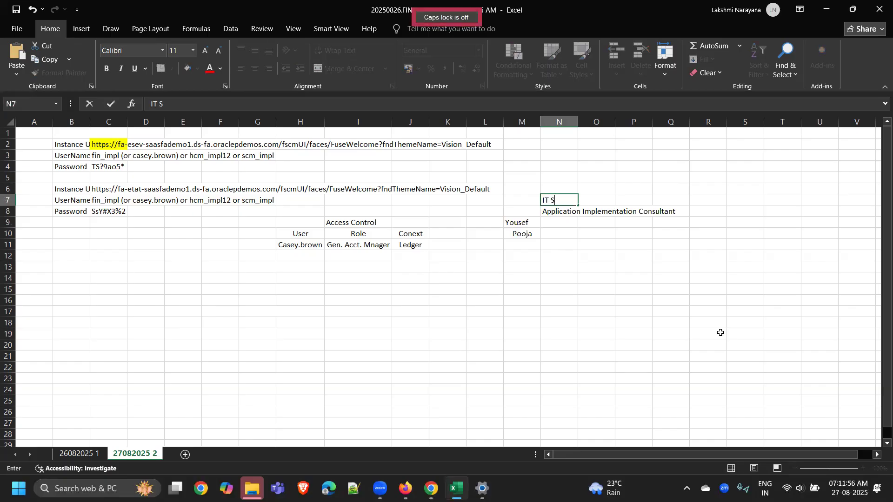
pyautogui.write('ecur')
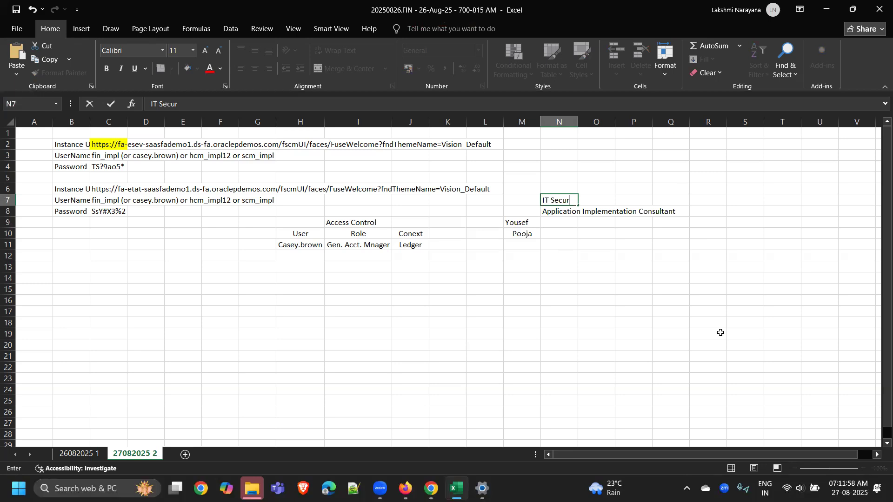
pyautogui.write('ity Manager')
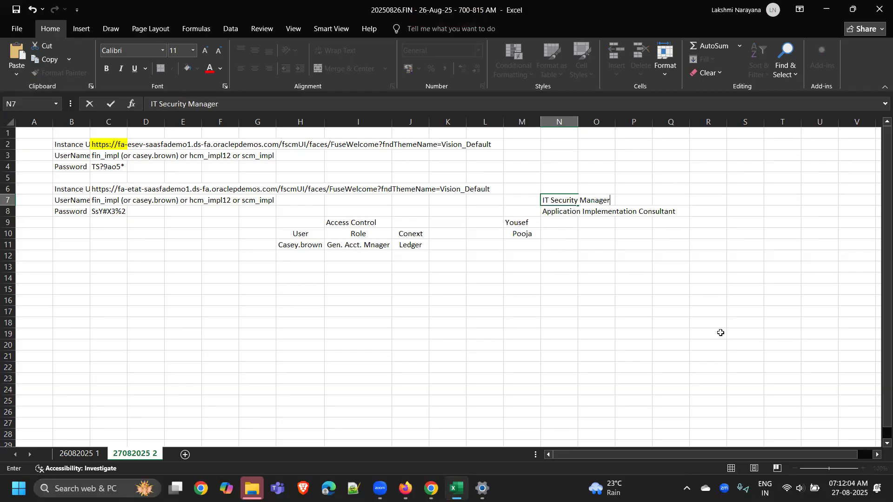
pyautogui.press('Return')
# Copy the three users and their duties from O11:P13 of sheet 26082025 1 to M12 on sheet 27082025 2
pyautogui.press('Down')
pyautogui.press('Down')
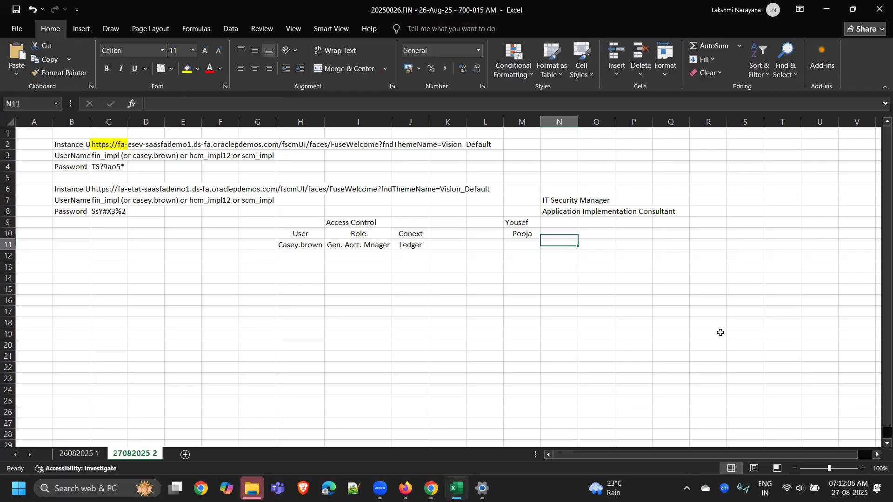
pyautogui.press('Down')
pyautogui.press('Left')
pyautogui.press('Left')
pyautogui.press('Down')
pyautogui.press('Right')
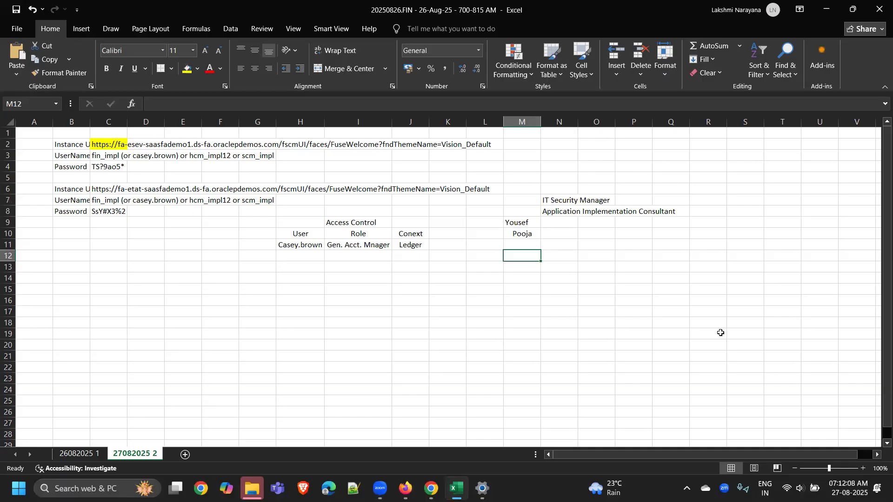
pyautogui.click(79, 454)
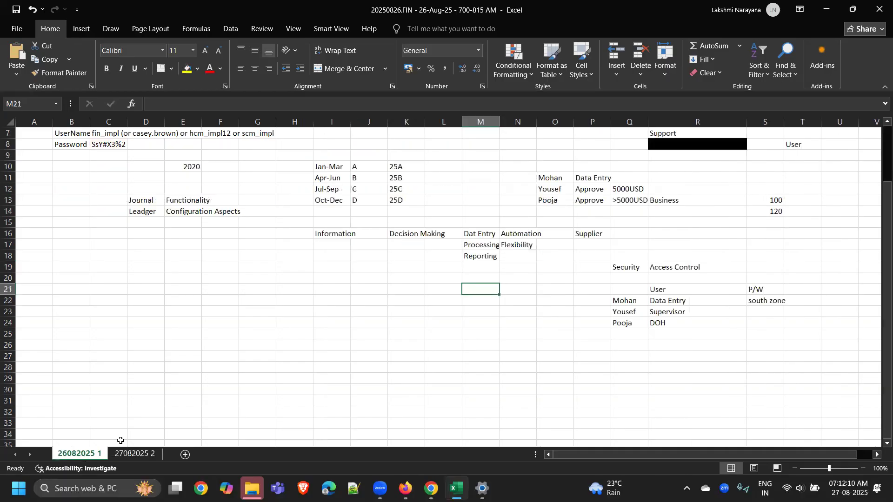
pyautogui.scroll(2, 588, 365)
pyautogui.moveTo(549, 244); pyautogui.dragTo(582, 264)
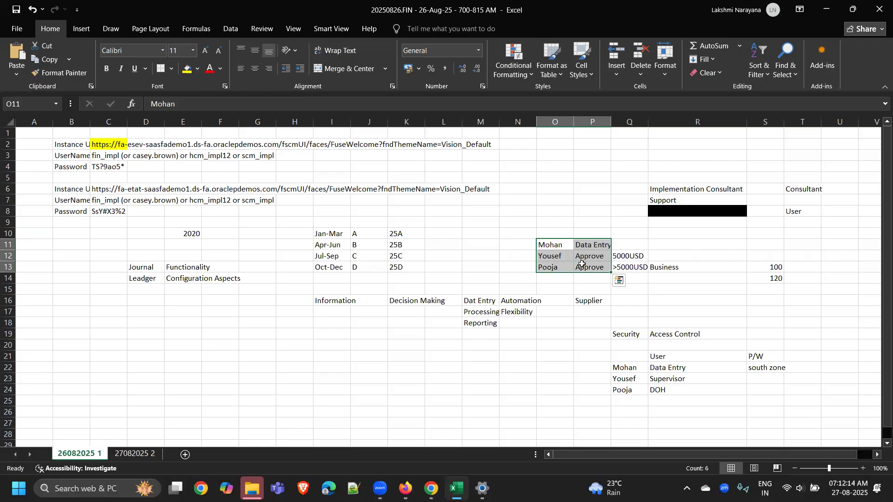
pyautogui.hotkey('ctrl', 'c')
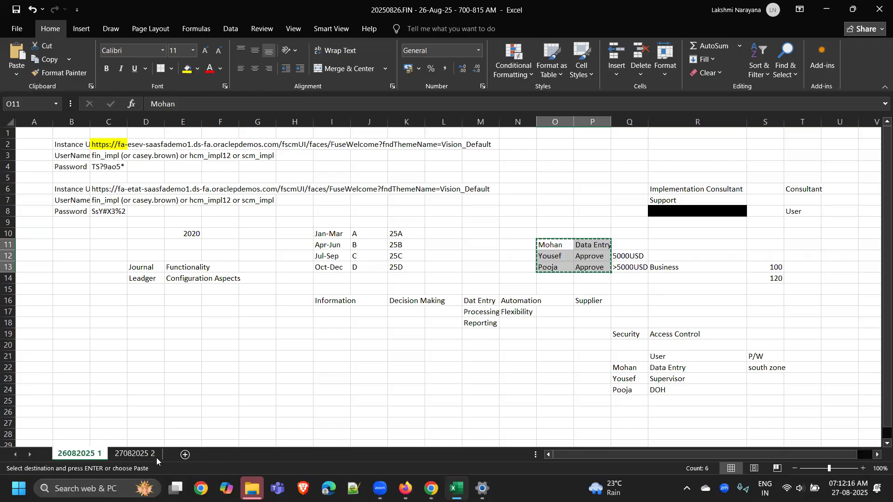
pyautogui.click(149, 456)
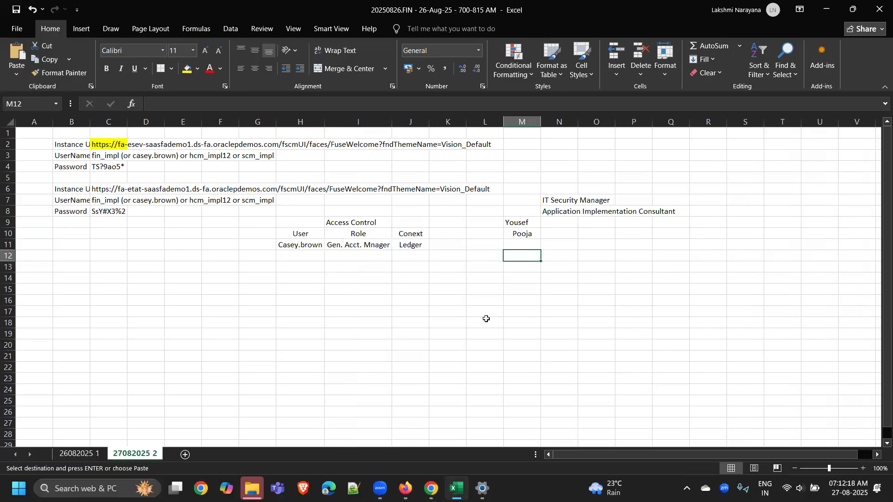
pyautogui.hotkey('ctrl', 'v')
pyautogui.press('Escape')
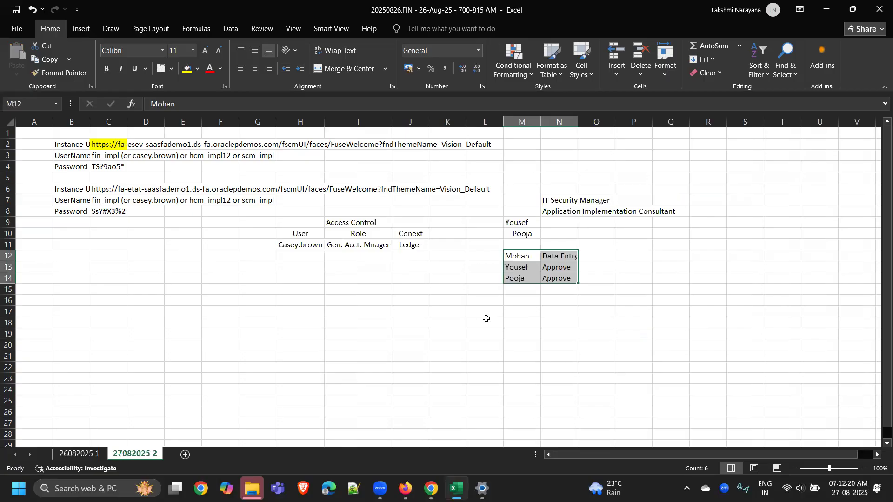
pyautogui.click(681, 310)
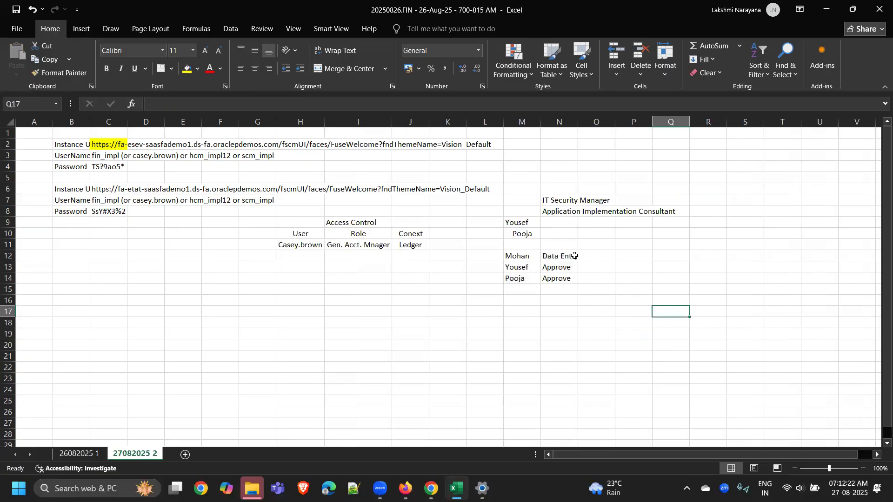
pyautogui.click(491, 255)
pyautogui.click(517, 256)
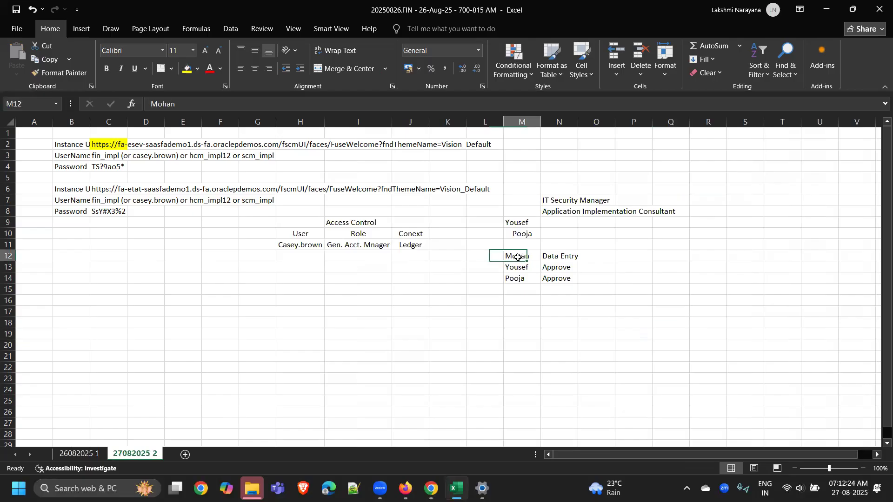
pyautogui.click(514, 268)
pyautogui.click(510, 285)
# Enter Clerk in O12 as the position of the Data Entry user
pyautogui.click(599, 257)
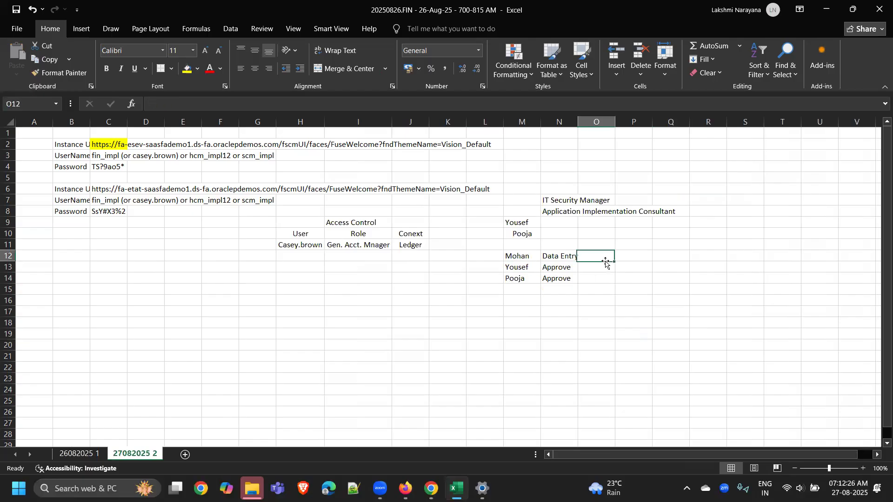
pyautogui.press('capslock')
pyautogui.write('V')
pyautogui.press('capslock')
pyautogui.write('e')
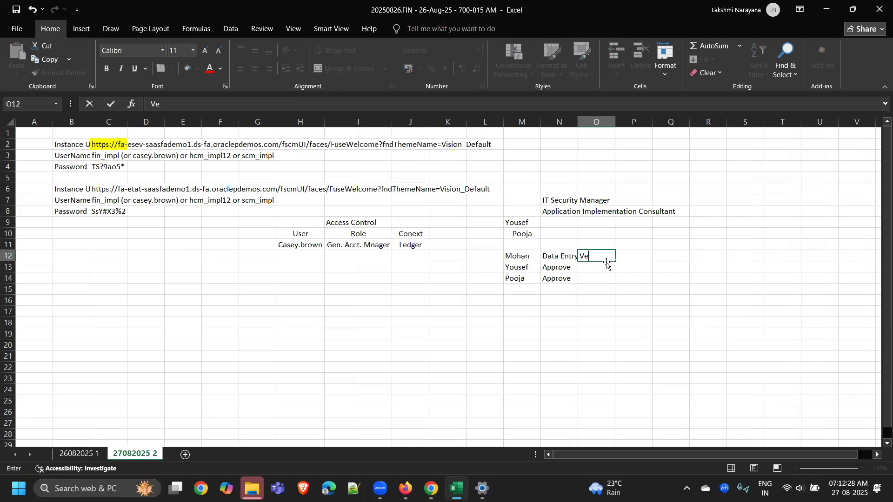
pyautogui.write('r')
pyautogui.press('BackSpace')
pyautogui.press('BackSpace')
pyautogui.press('BackSpace')
pyautogui.press('capslock')
pyautogui.write('Clerk')
pyautogui.press('Return')
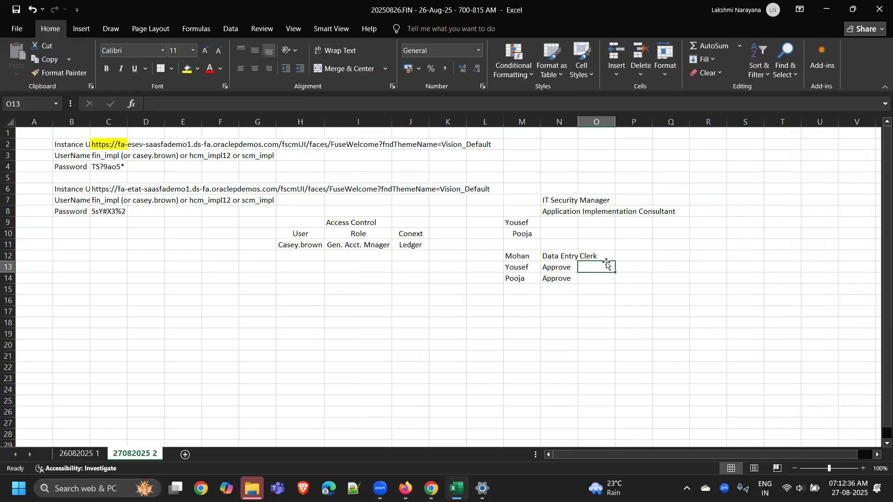
# Enter Manager in O13 and CFO in O14 as the positions of the two users with the Approve duty
pyautogui.press('capslock')
pyautogui.write('M')
pyautogui.press('capslock')
pyautogui.write('anager')
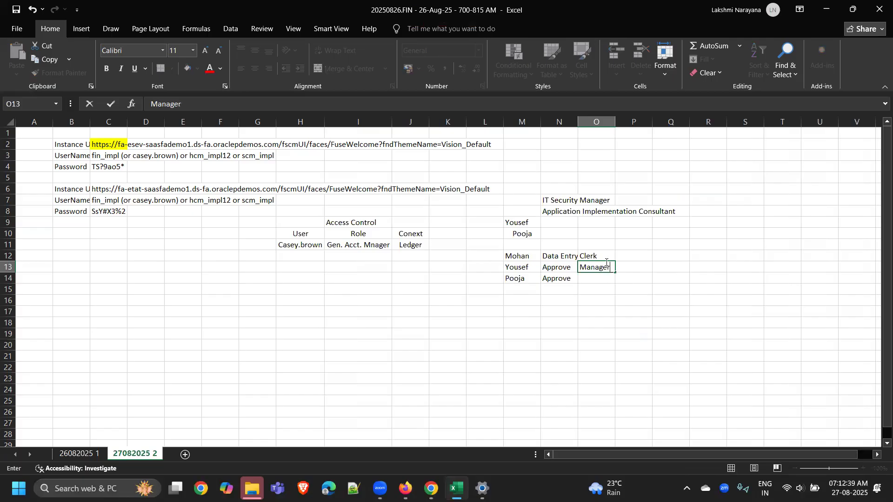
pyautogui.press('Return')
pyautogui.press('capslock')
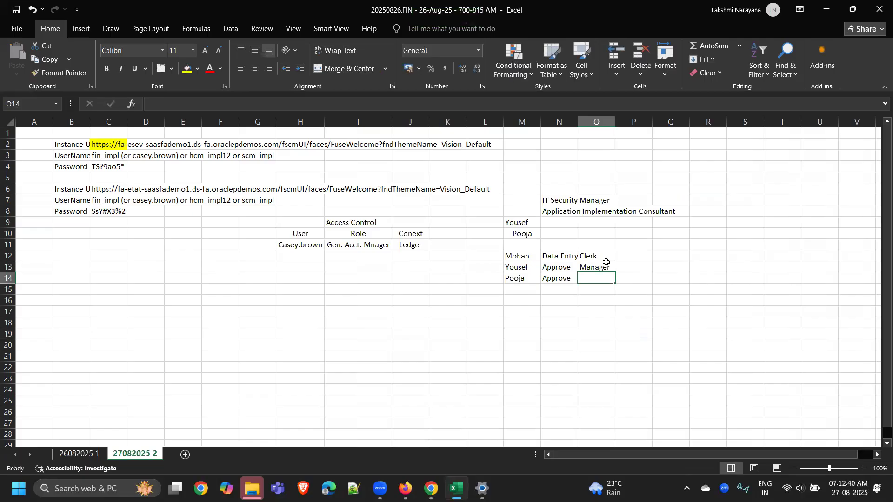
pyautogui.write('CFO')
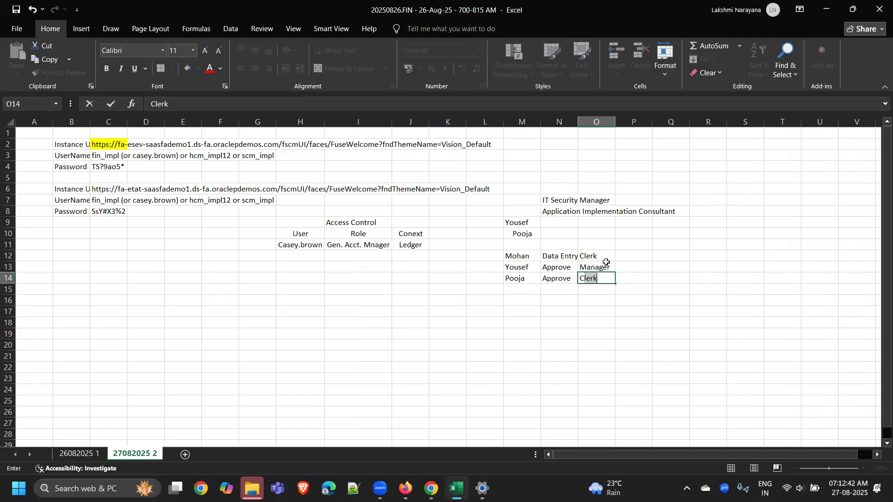
pyautogui.press('Return')
pyautogui.press('Up')
pyautogui.press('Up')
pyautogui.press('Up')
pyautogui.press('Left')
pyautogui.press('Left')
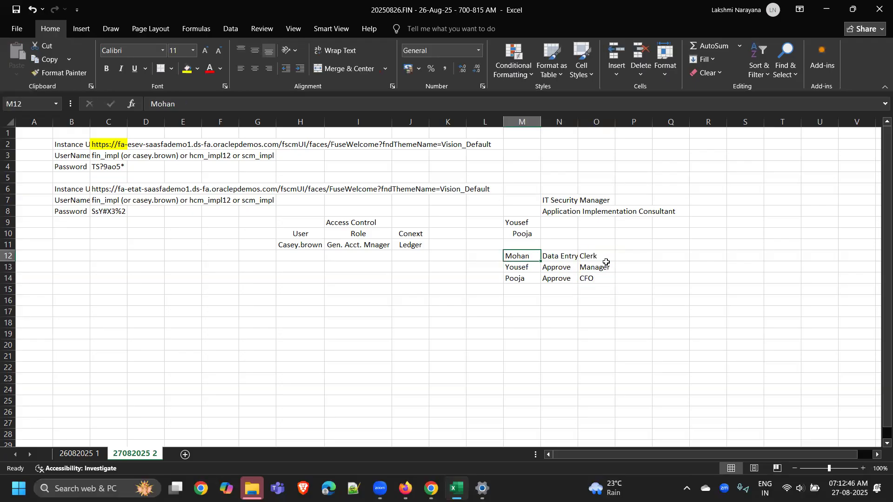
pyautogui.press('Right')
pyautogui.press('Right')
pyautogui.press('Right')
pyautogui.press('Down')
pyautogui.press('Down')
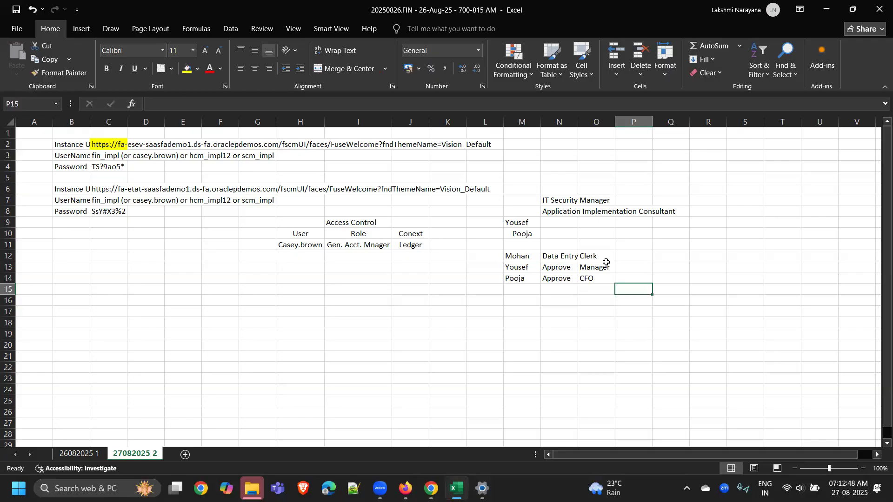
pyautogui.press('Left')
pyautogui.press('Up')
pyautogui.press('Up')
pyautogui.press('Left')
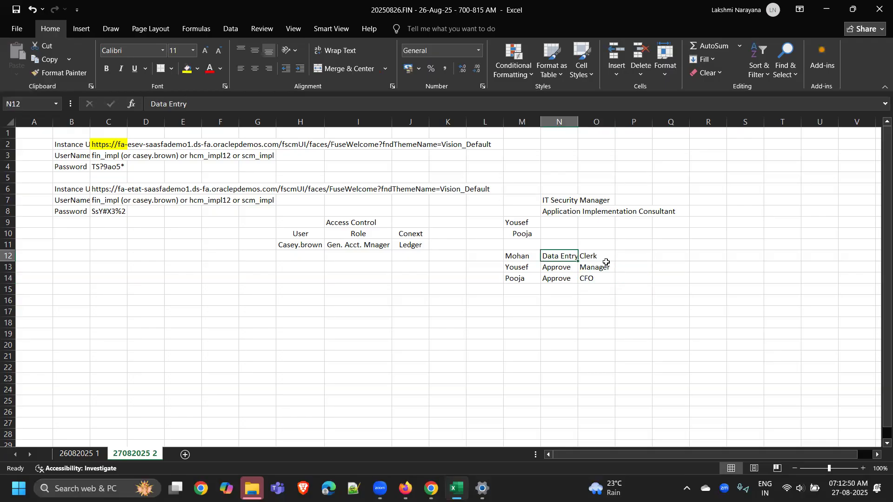
pyautogui.press('Right')
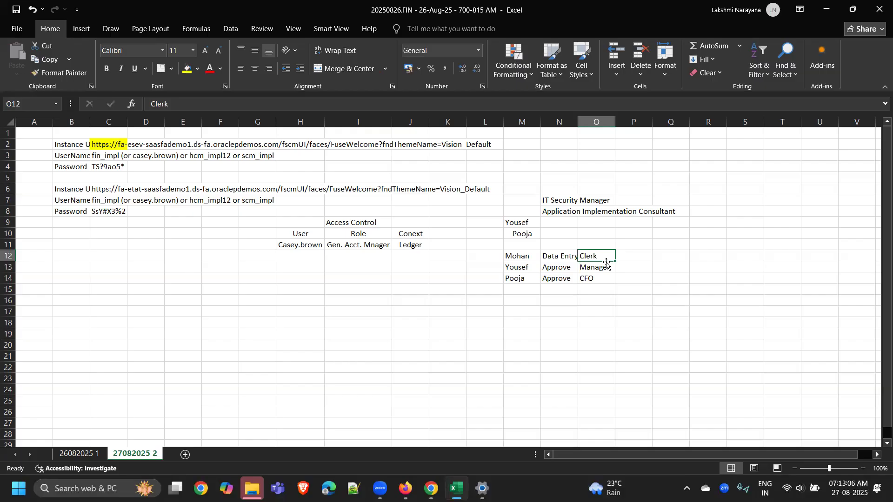
pyautogui.press('Down')
pyautogui.press('Down')
pyautogui.press('Right')
pyautogui.press('Right')
pyautogui.press('Up')
pyautogui.press('Up')
pyautogui.press('Up')
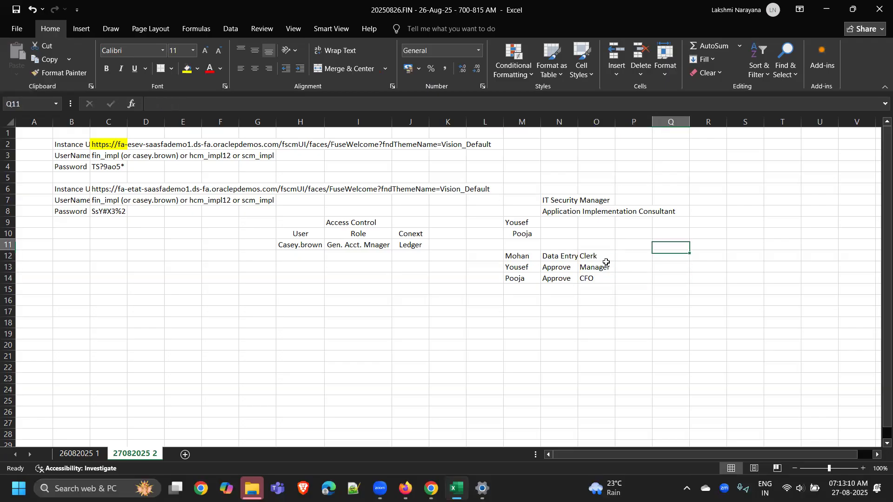
# Enter the heading Role in Q12, in the same row as the Clerk position
pyautogui.press('Left')
pyautogui.press('Left')
pyautogui.press('Down')
pyautogui.press('Right')
pyautogui.press('Right')
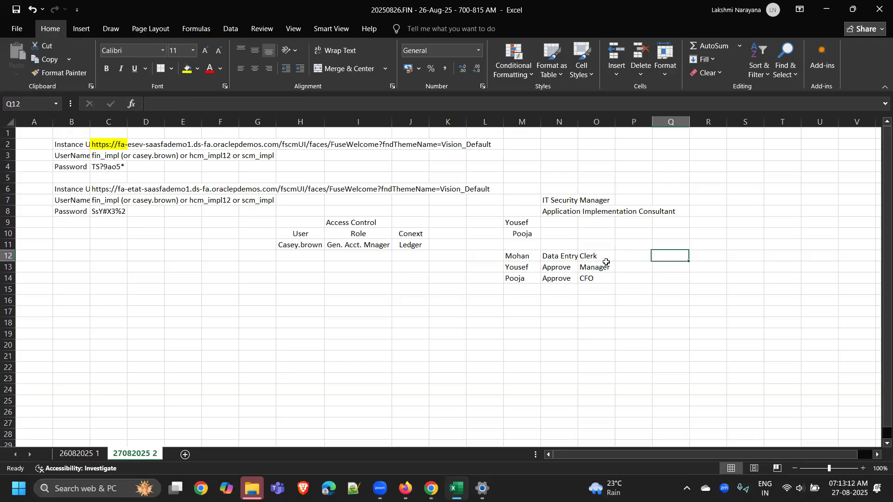
pyautogui.press('capslock')
pyautogui.write('Role')
pyautogui.press('Return')
# Enter Job Role in R12, directly beside the Role heading
pyautogui.press('Up')
pyautogui.press('Right')
pyautogui.press('capslock')
pyautogui.write('J')
pyautogui.press('capslock')
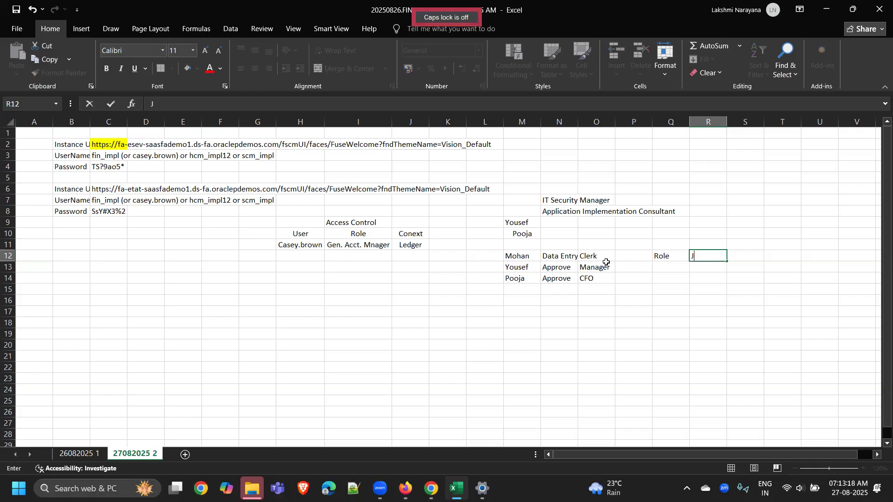
pyautogui.write('ob')
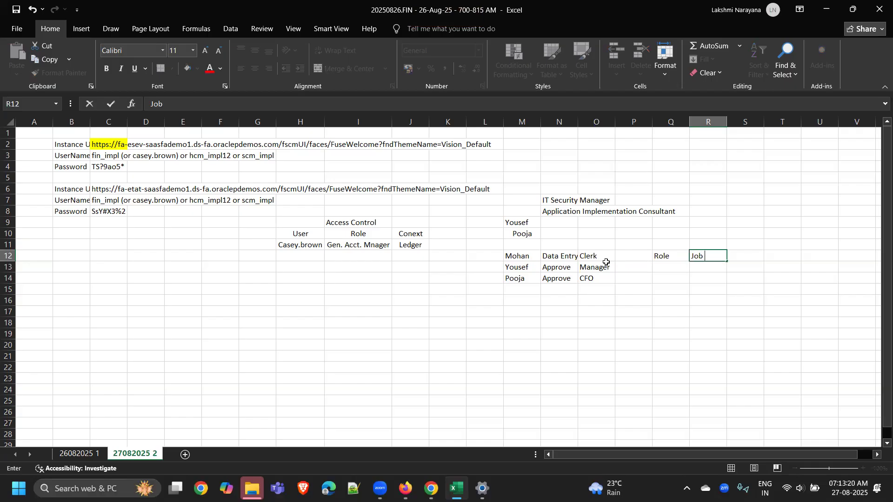
pyautogui.press('capslock')
pyautogui.write('R')
pyautogui.press('capslock')
pyautogui.write('ole')
pyautogui.press('Return')
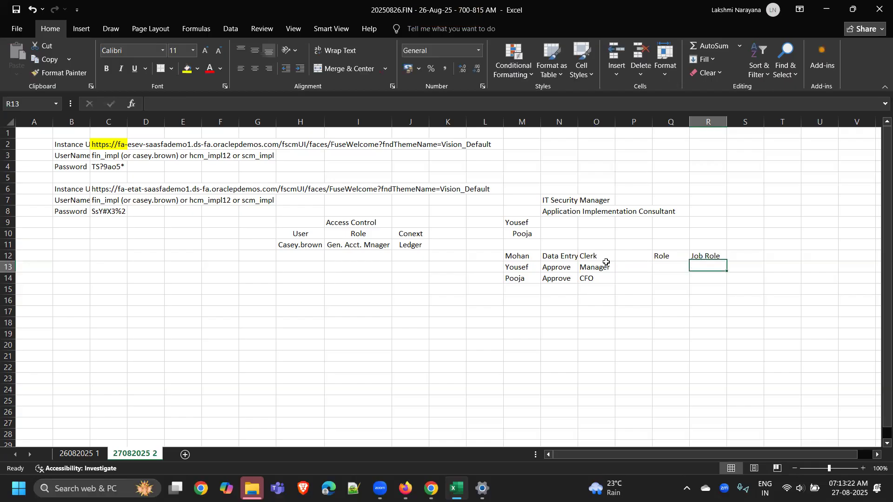
# Enter Duty Role in S13, one row below and one column beyond Job Role
pyautogui.press('Up')
pyautogui.press('Left')
pyautogui.press('Left')
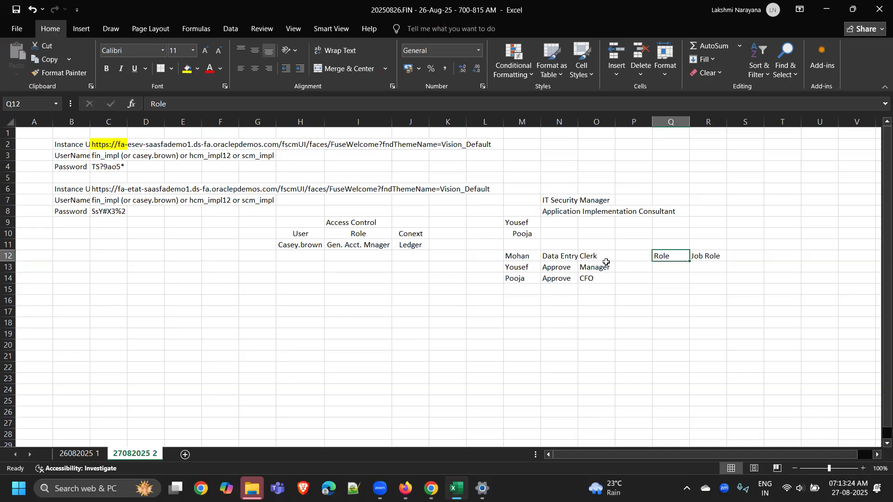
pyautogui.press('Right')
pyautogui.press('Right')
pyautogui.press('Down')
pyautogui.press('Right')
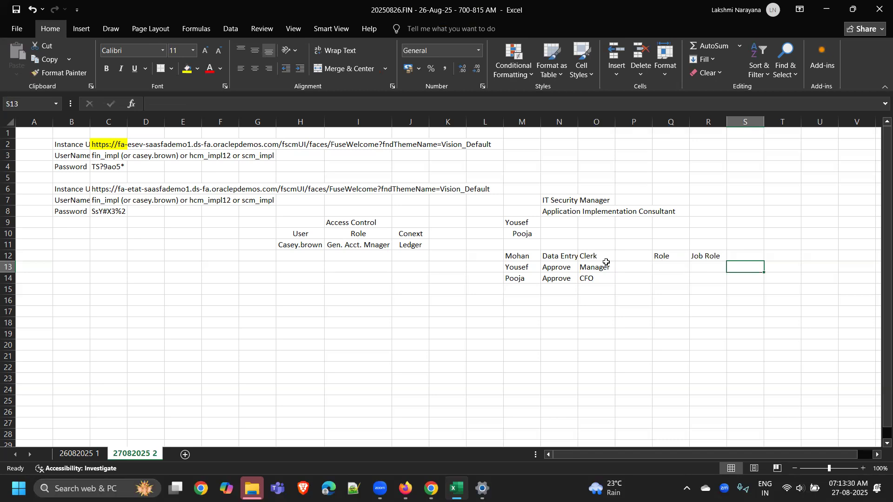
pyautogui.write('Du')
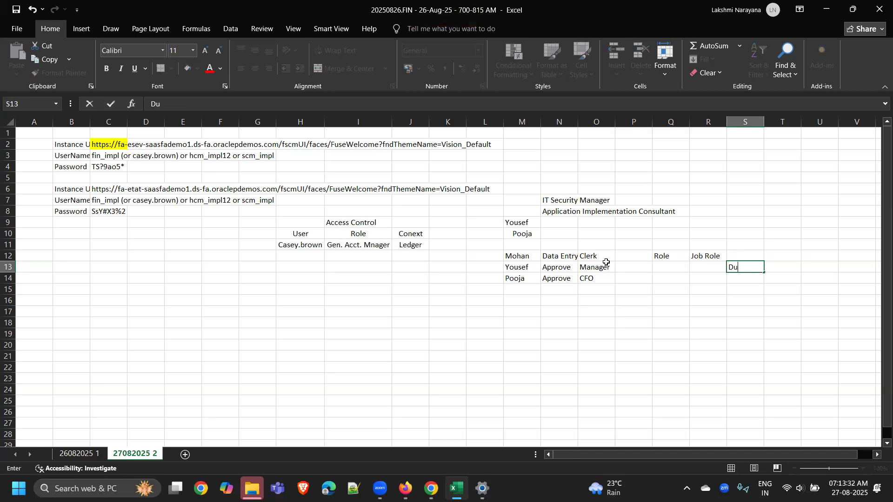
pyautogui.write('ty')
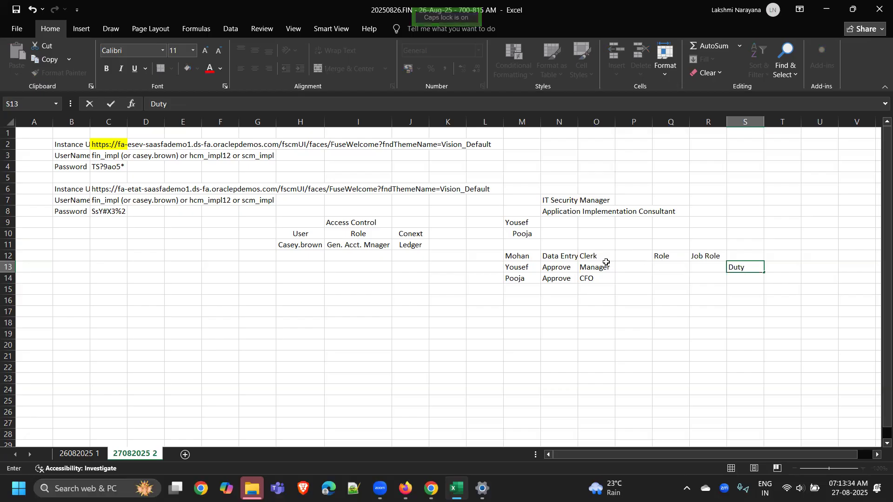
pyautogui.write(' Role')
pyautogui.press('Return')
# Enter GL Manager in P16, below the role headings, as the example job role
pyautogui.press('Down')
pyautogui.press('Down')
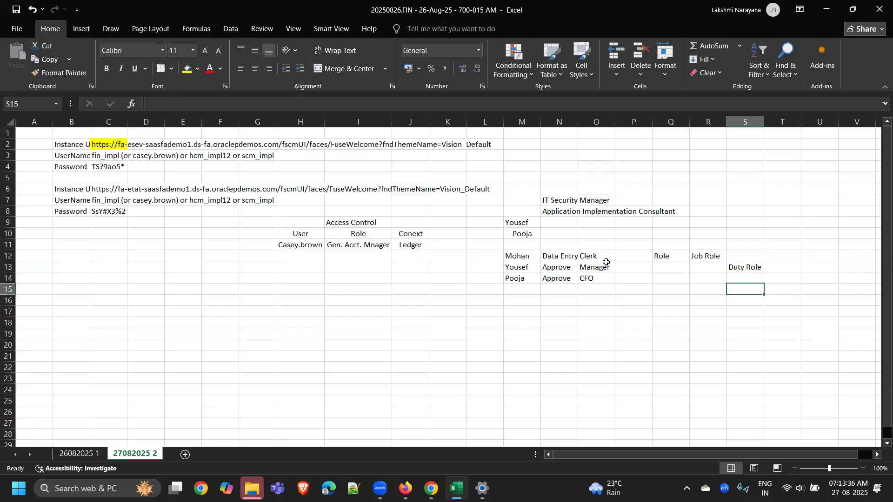
pyautogui.press('Left')
pyautogui.press('Left')
pyautogui.press('Left')
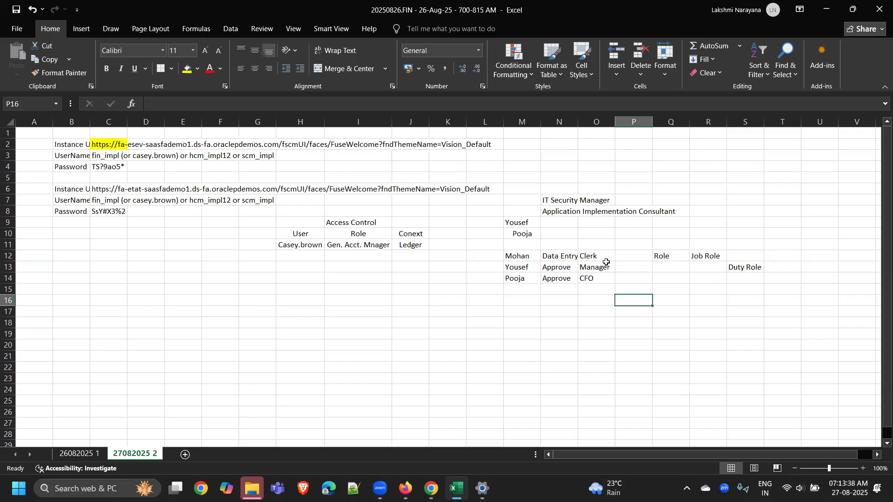
pyautogui.write('G')
pyautogui.press('capslock')
pyautogui.write('L')
pyautogui.press('capslock')
pyautogui.write('Manager')
pyautogui.hotkey('ctrl', 'Return')
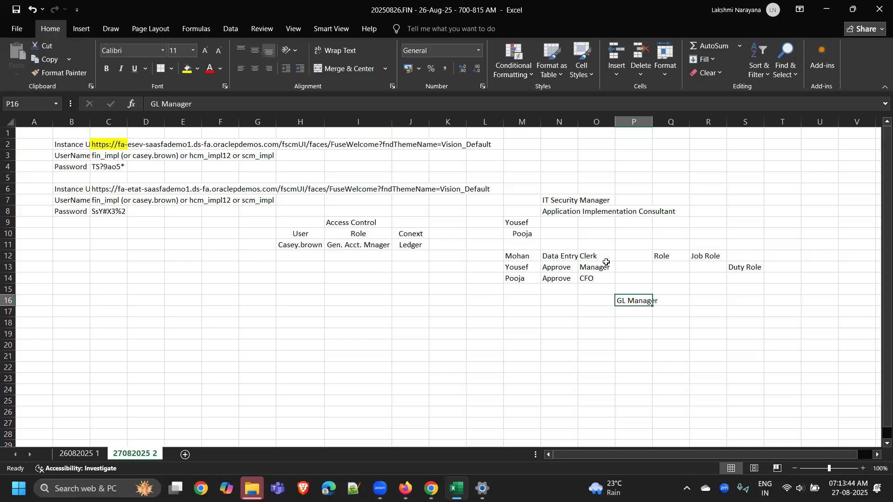
# Auto-fit the width of column P and copy GL Manager from P16 to P17
pyautogui.press('Right')
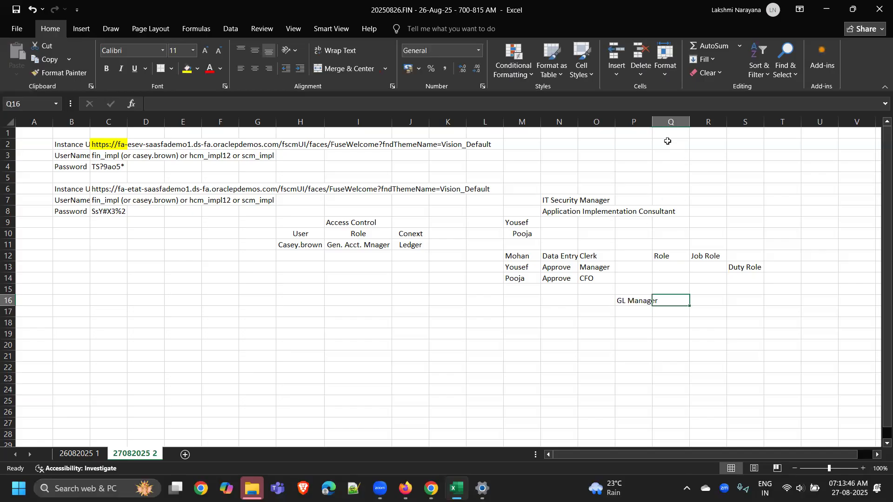
pyautogui.doubleClick(653, 119)
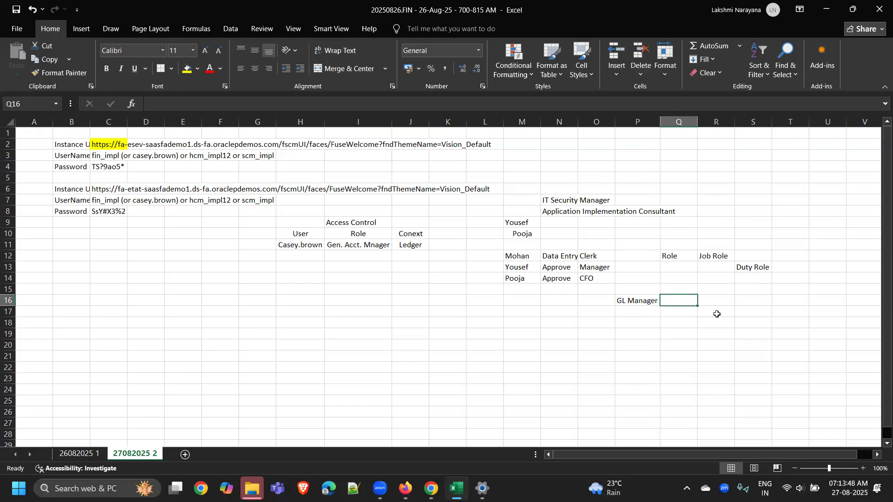
pyautogui.press('Left')
pyautogui.hotkey('ctrl', 'c')
pyautogui.press('Down')
pyautogui.press('Return')
# Enter In charge of closing the books in Q16 as the first GL Manager's duty
pyautogui.press('Right')
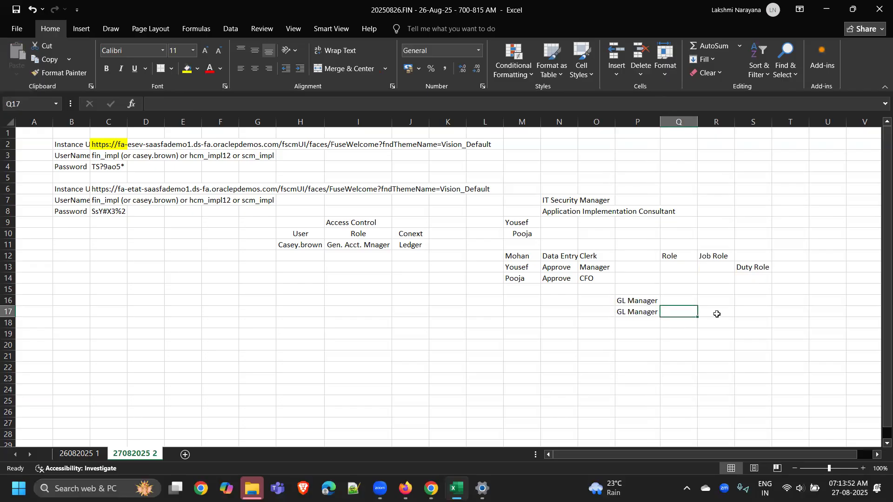
pyautogui.press('Up')
pyautogui.press('capslock')
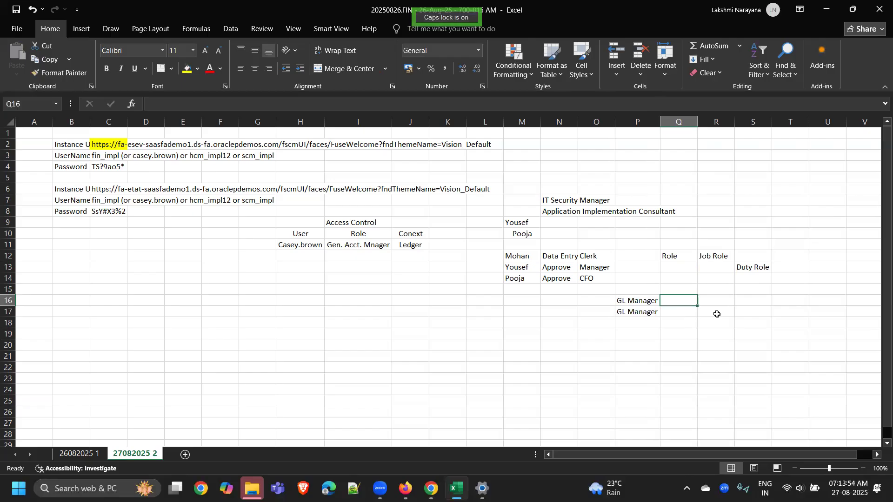
pyautogui.write('I')
pyautogui.press('capslock')
pyautogui.write('n ch')
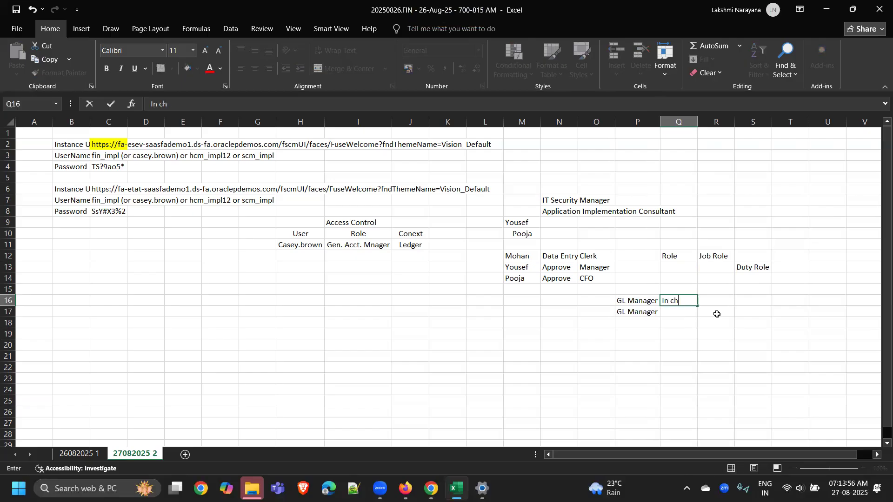
pyautogui.write('arge of closing the books')
pyautogui.press('Return')
pyautogui.press('Up')
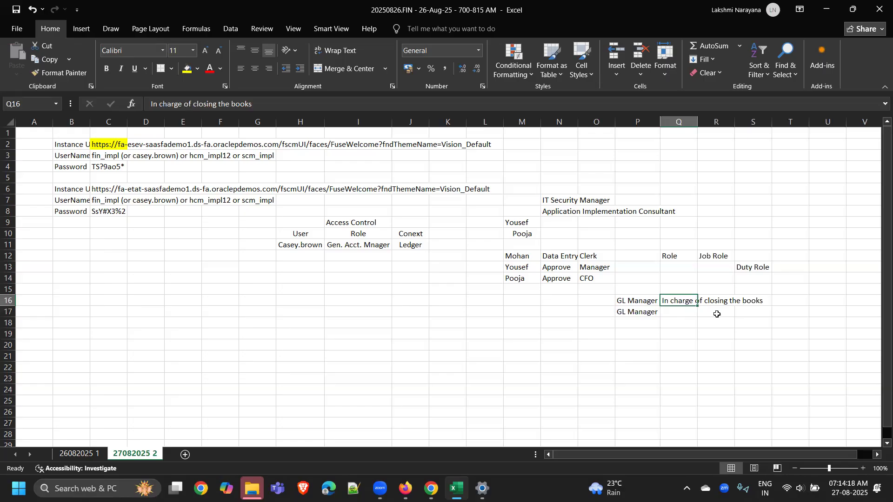
# Enter Reporting and MIS in Q17 as the second GL Manager's duty
pyautogui.press('Left')
pyautogui.press('Left')
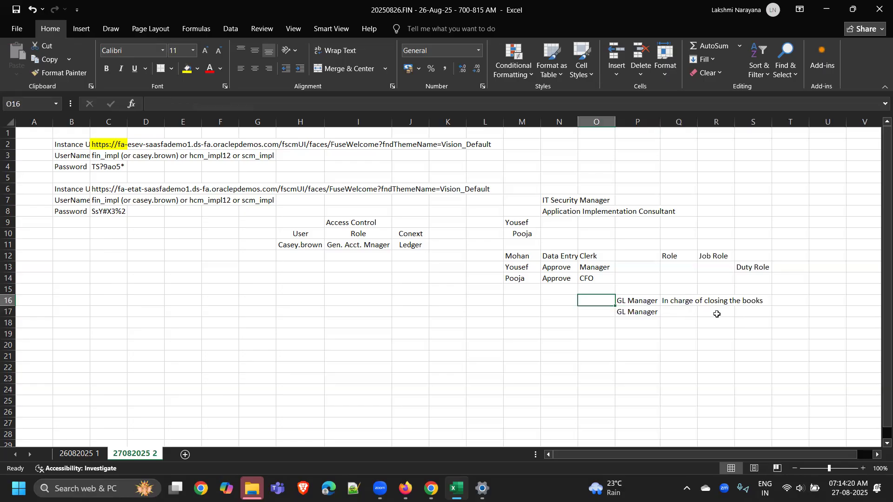
pyautogui.press('Down')
pyautogui.press('Right')
pyautogui.press('Right')
pyautogui.press('Left')
pyautogui.press('Right')
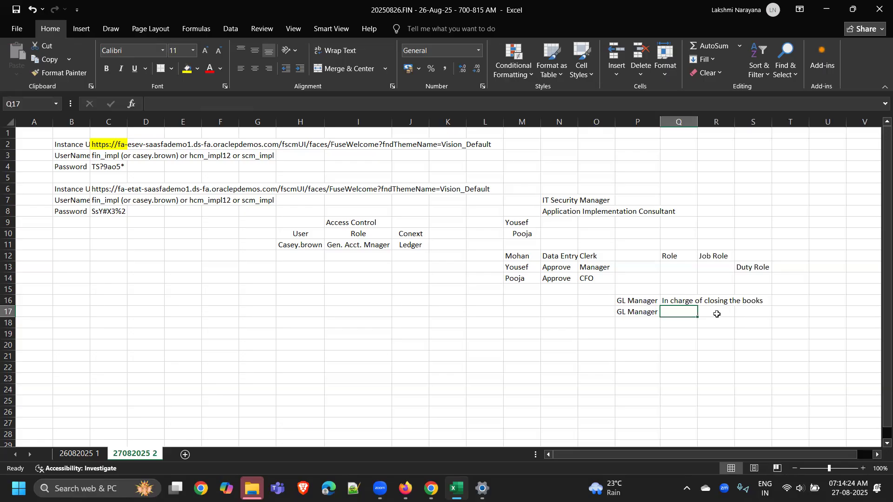
pyautogui.write('Reporti')
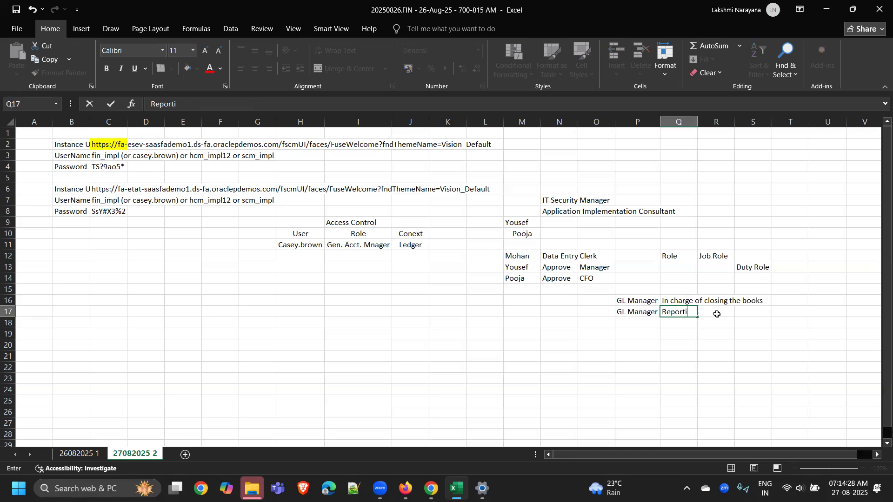
pyautogui.write('ng and MIS')
pyautogui.press('Return')
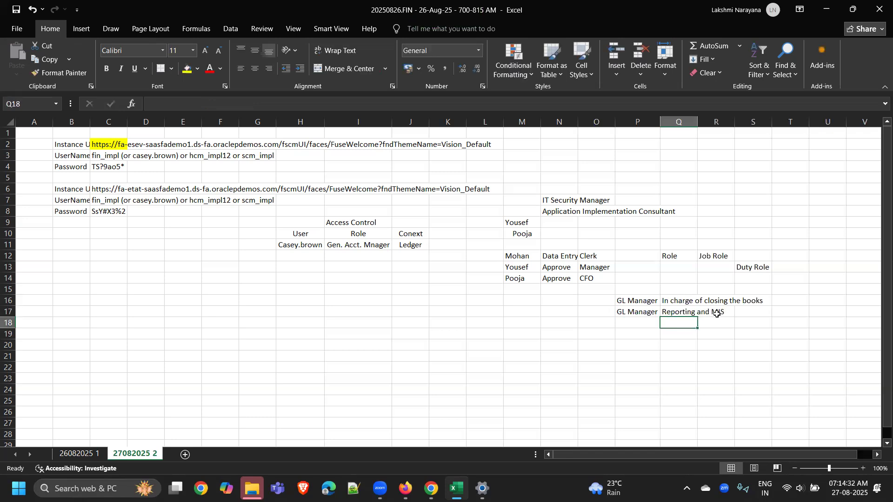
pyautogui.press('Up')
pyautogui.press('Left')
pyautogui.press('Left')
pyautogui.press('Right')
pyautogui.press('Right')
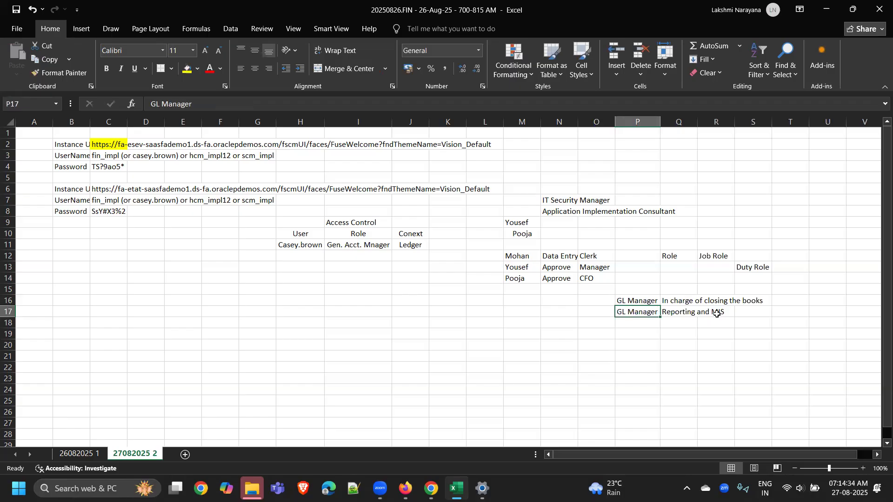
pyautogui.press('Up')
pyautogui.press('Up')
pyautogui.press('Down')
pyautogui.press('Down')
pyautogui.press('Up')
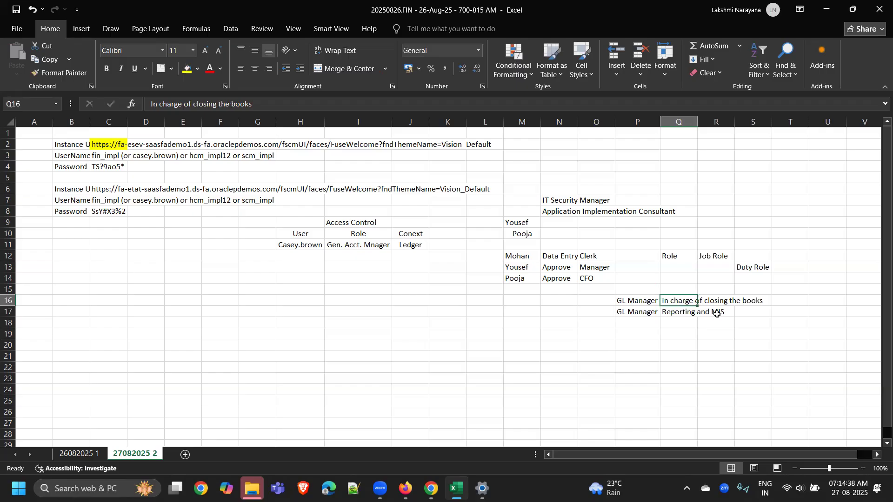
pyautogui.press('Up')
pyautogui.press('Left')
pyautogui.press('Left')
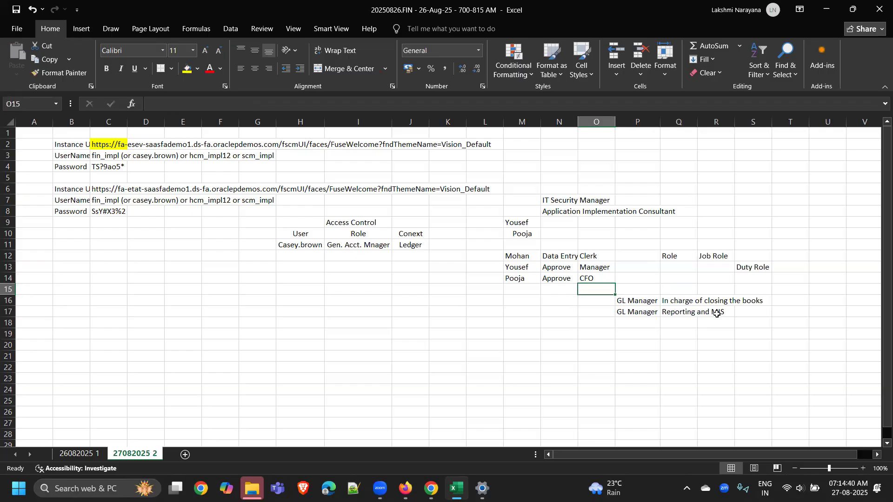
pyautogui.press('Down')
pyautogui.press('Down')
pyautogui.press('Right')
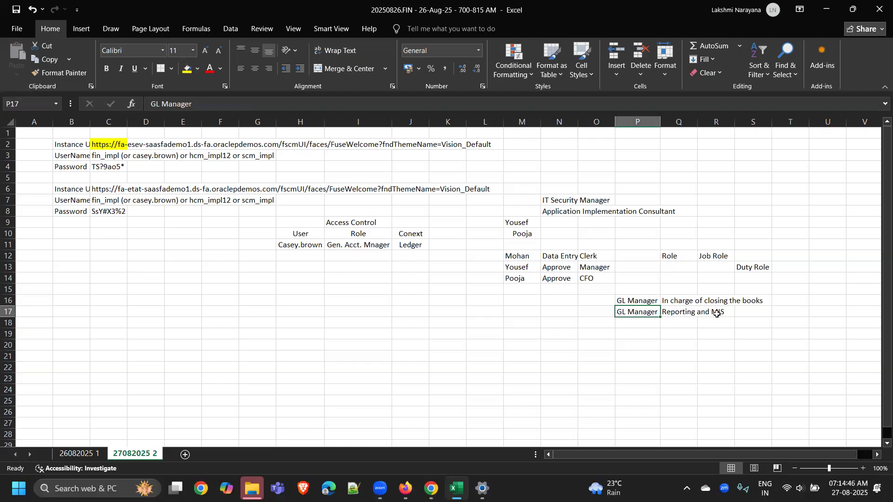
pyautogui.press('Up')
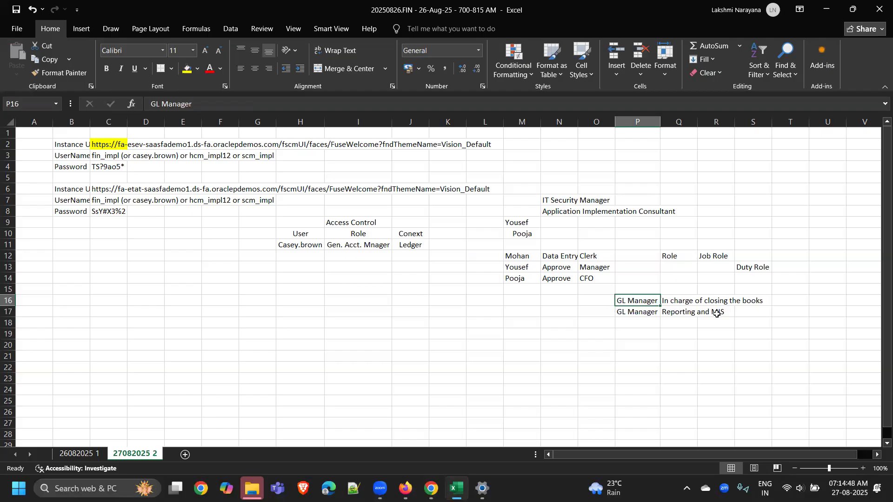
pyautogui.press('Down')
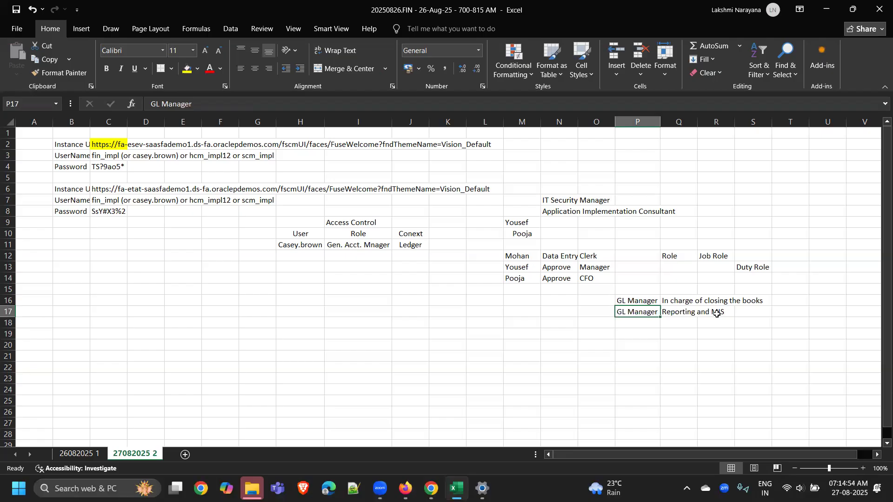
# Auto-fit the width of column Q to the GL Manager duty descriptions
pyautogui.press('Right')
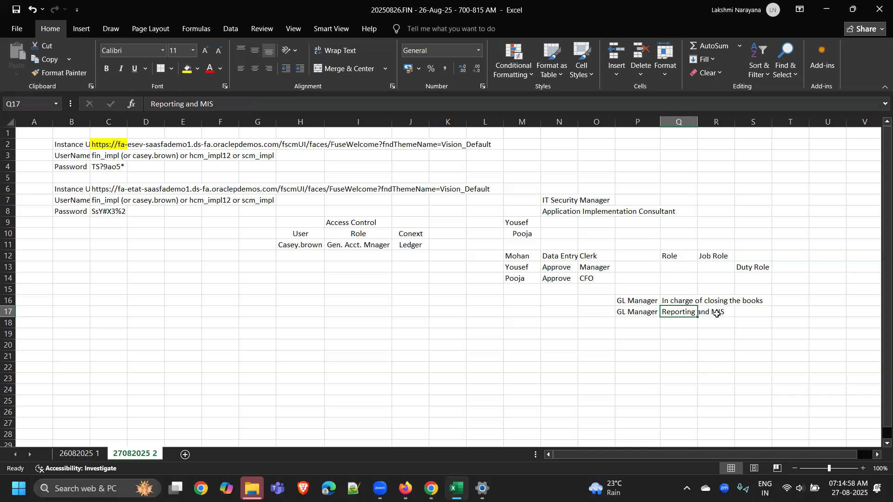
pyautogui.click(700, 355)
pyautogui.click(666, 309)
pyautogui.doubleClick(698, 122)
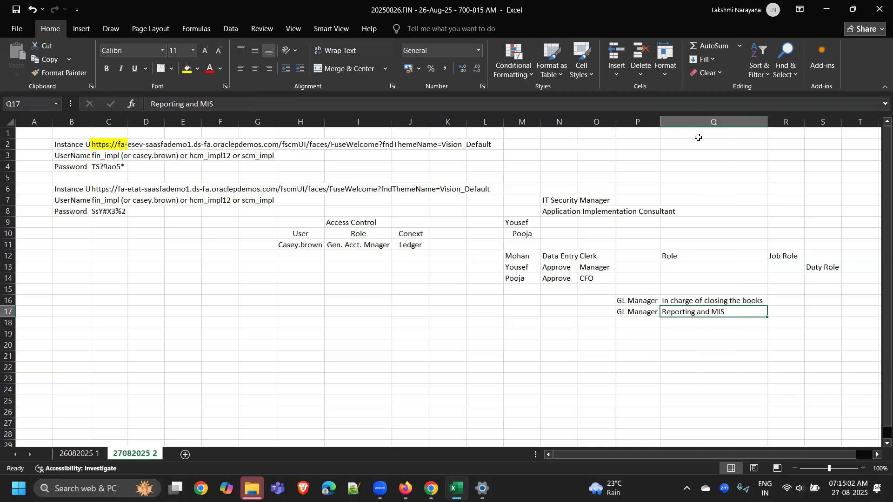
pyautogui.click(603, 376)
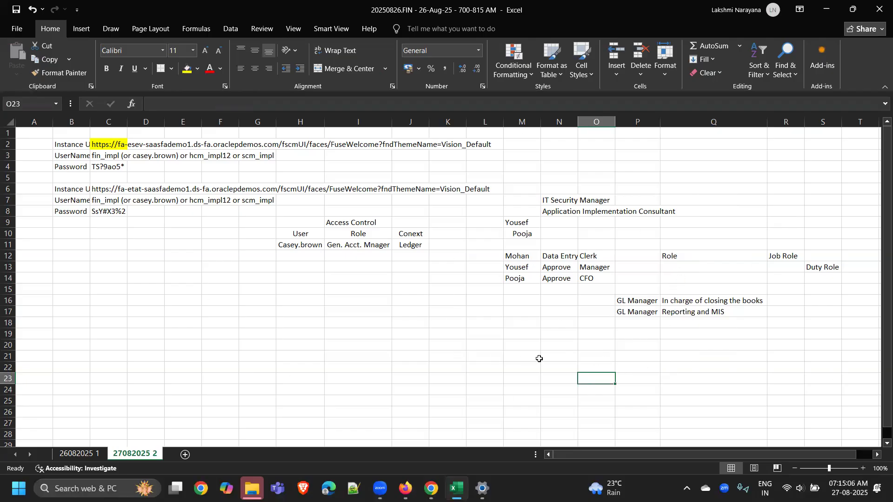
# Switch to Oracle Fusion in the browser and display the Tools apps on the home page
pyautogui.click(405, 488)
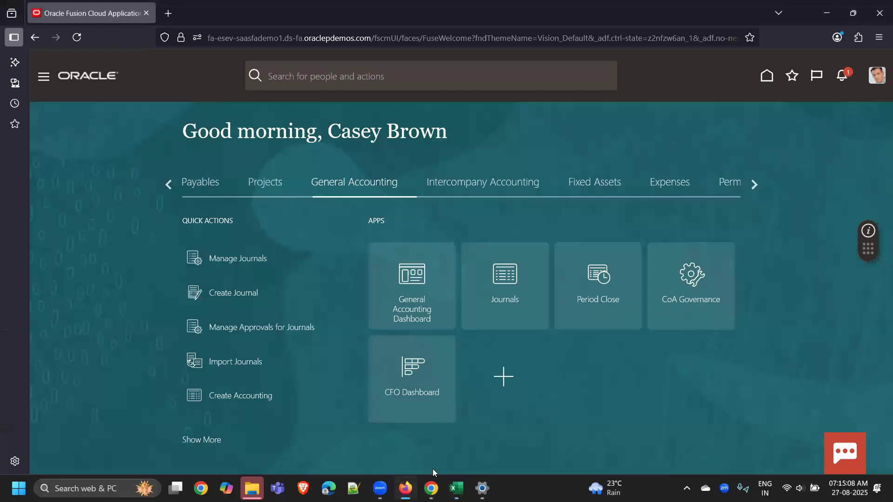
pyautogui.click(753, 185)
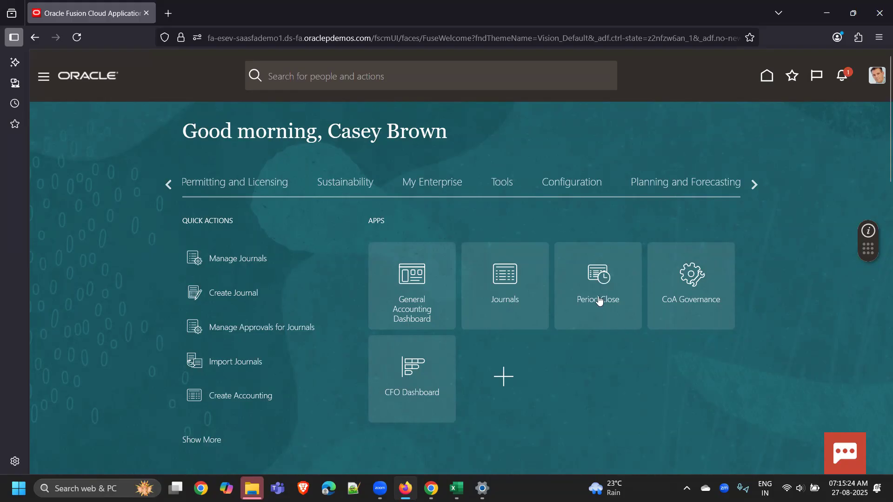
pyautogui.click(500, 186)
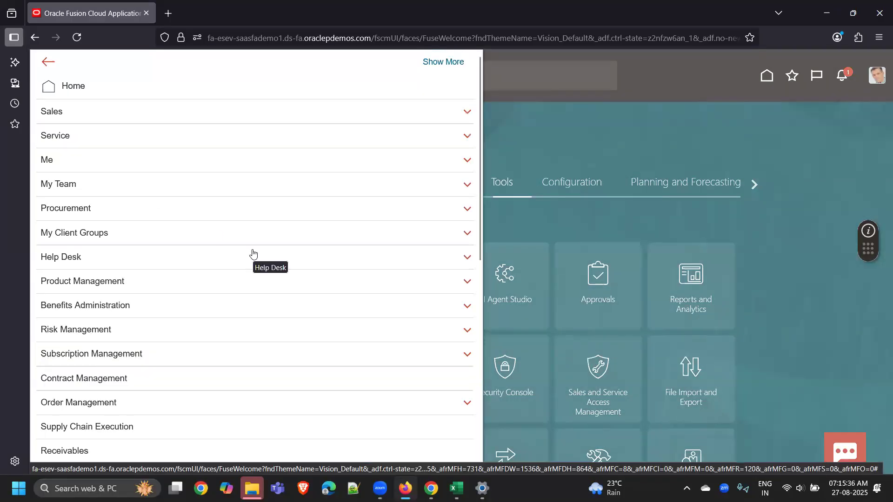
# Expand Tools in the Navigator to view its entries, and return to the home page
pyautogui.scroll(-8, 252, 253)
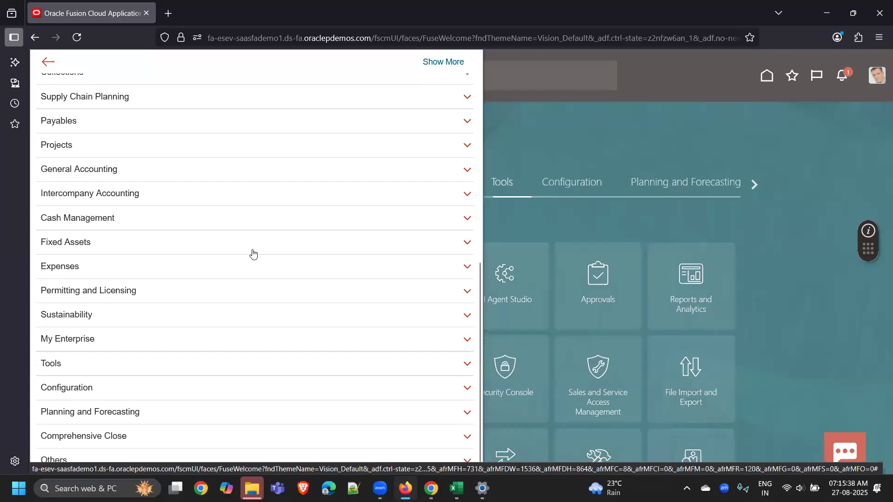
pyautogui.click(77, 368)
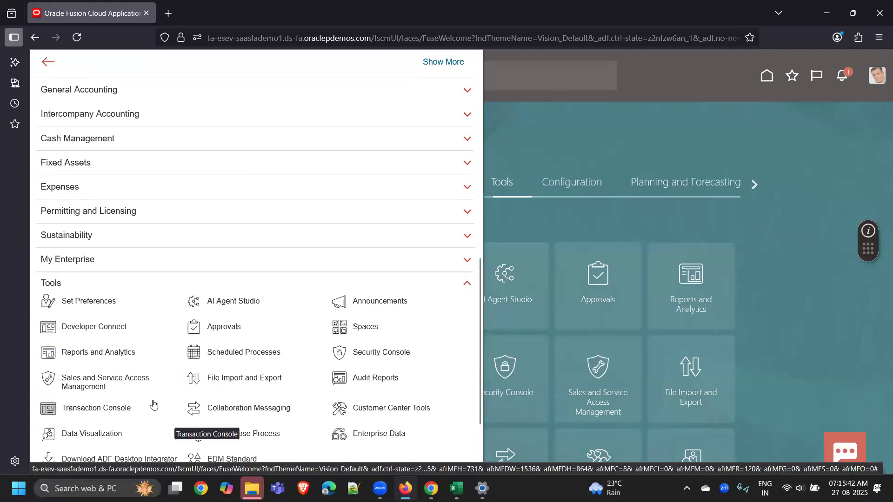
pyautogui.click(806, 314)
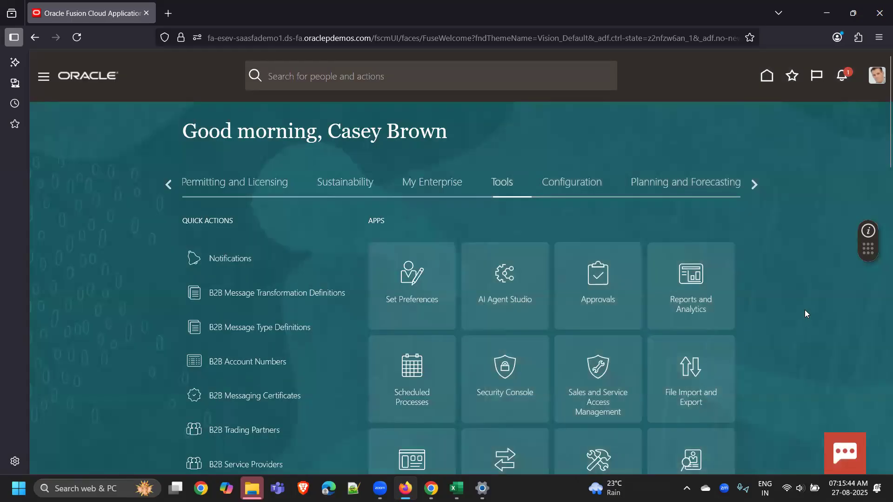
# Look through the Tools apps and open the Security Console
pyautogui.scroll(-3, 806, 313)
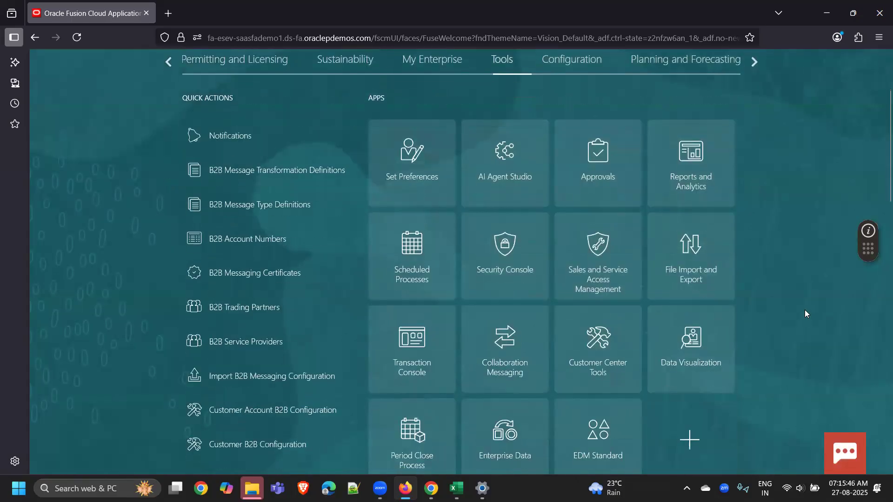
pyautogui.scroll(-2, 805, 313)
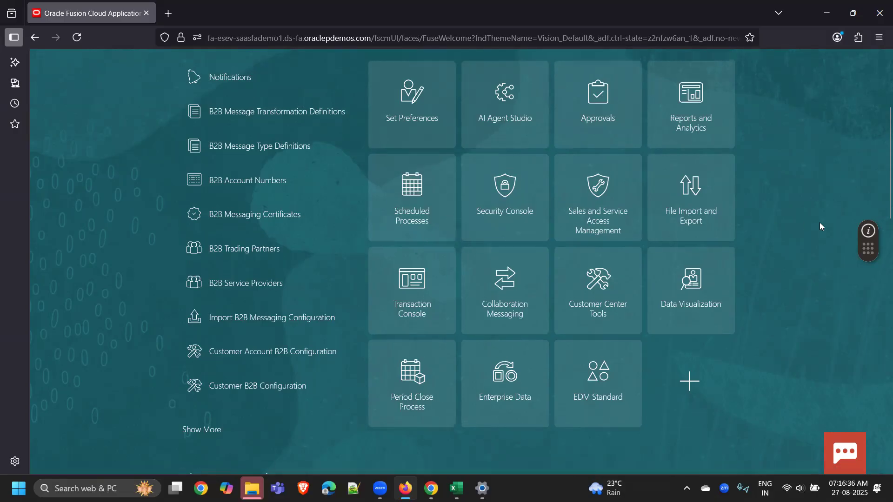
pyautogui.scroll(2, 819, 223)
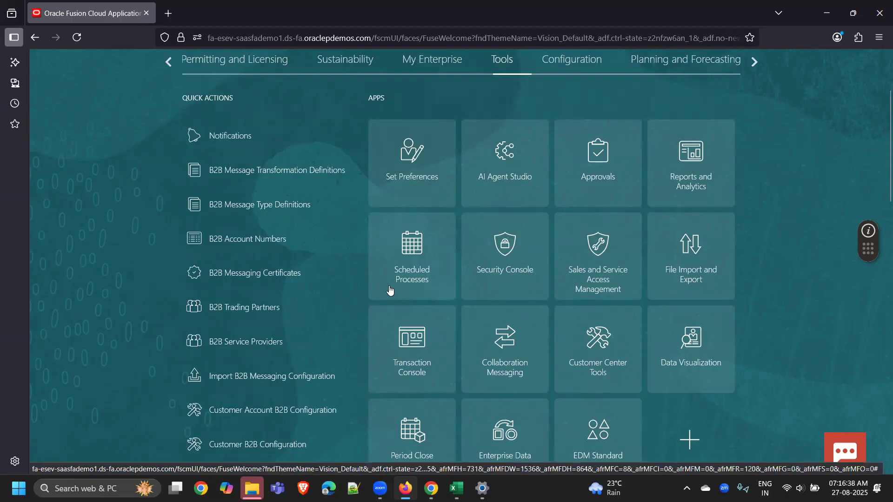
pyautogui.click(505, 254)
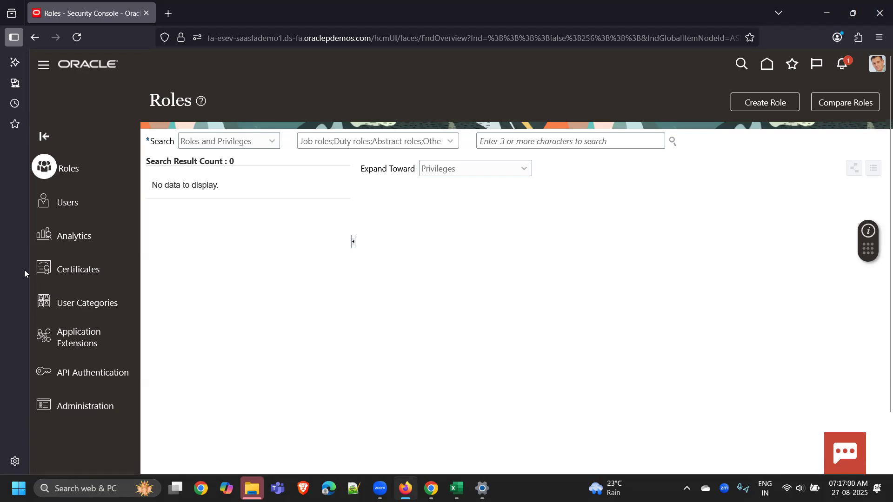
# Search the Security Console's user accounts by the demo user's first name
pyautogui.click(62, 204)
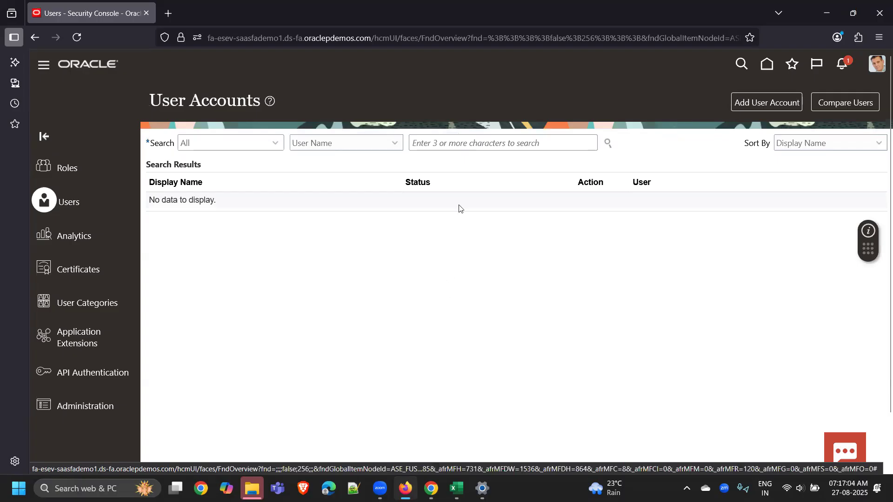
pyautogui.click(456, 145)
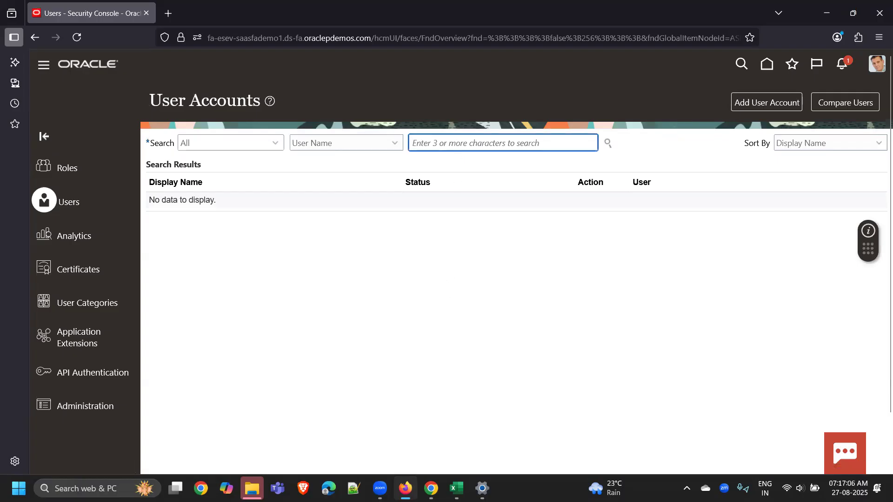
pyautogui.write('CASEY')
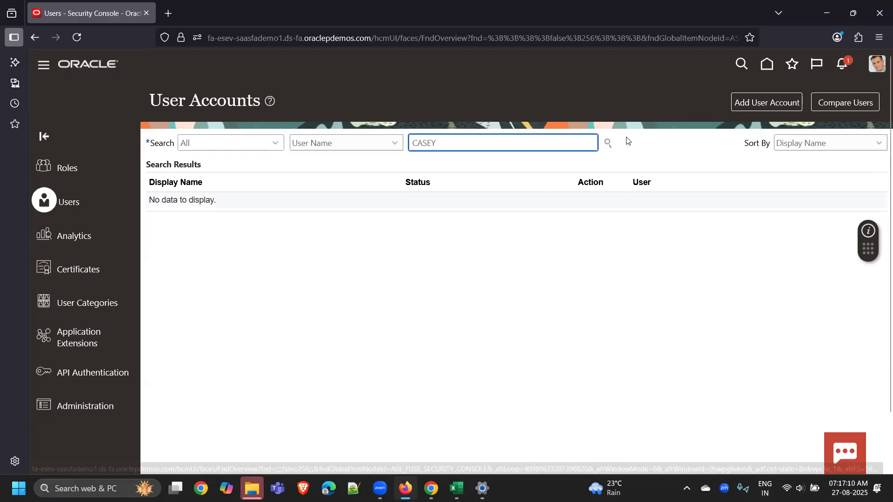
pyautogui.click(607, 143)
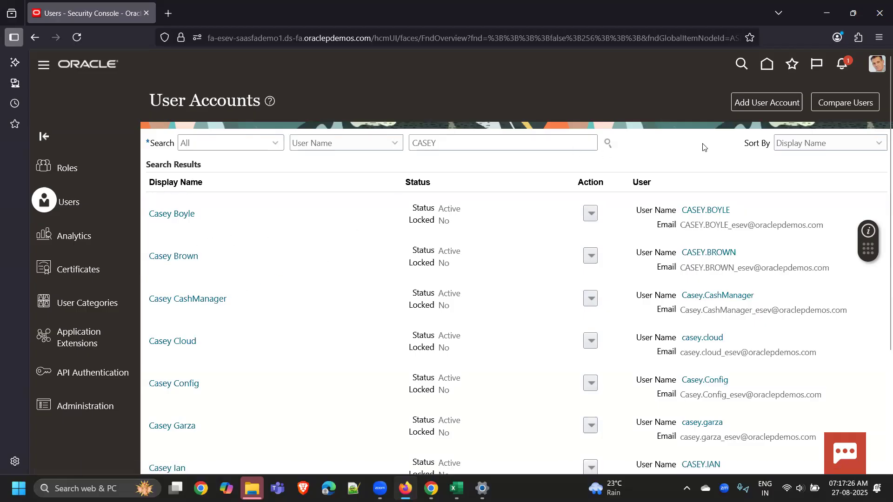
# Open the demo user's account details and examine the user information, worker information and assigned roles
pyautogui.click(181, 259)
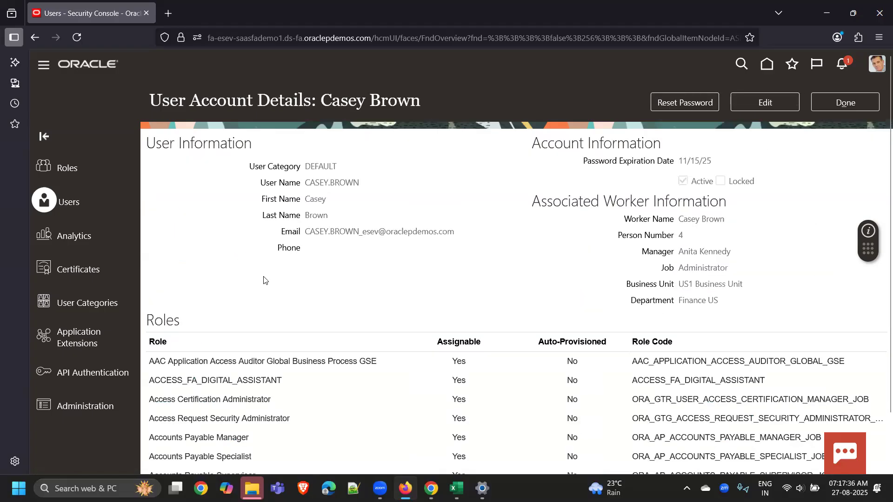
pyautogui.scroll(-2, 569, 243)
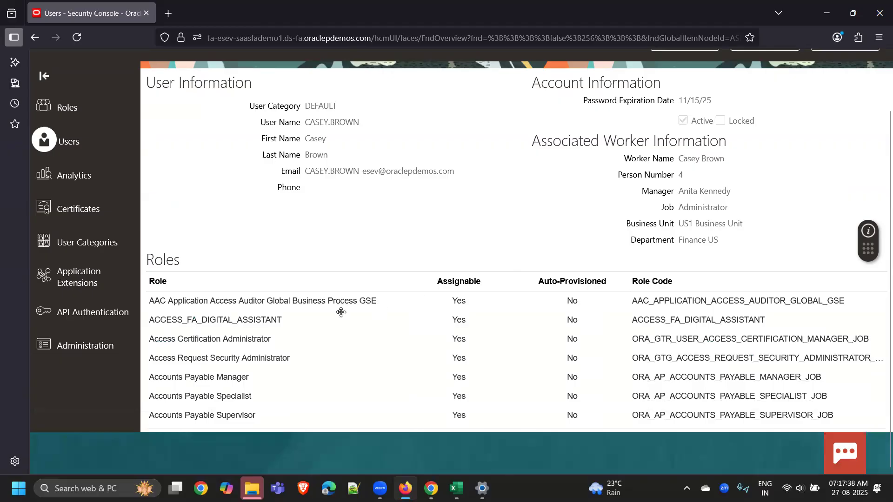
pyautogui.scroll(2, 572, 233)
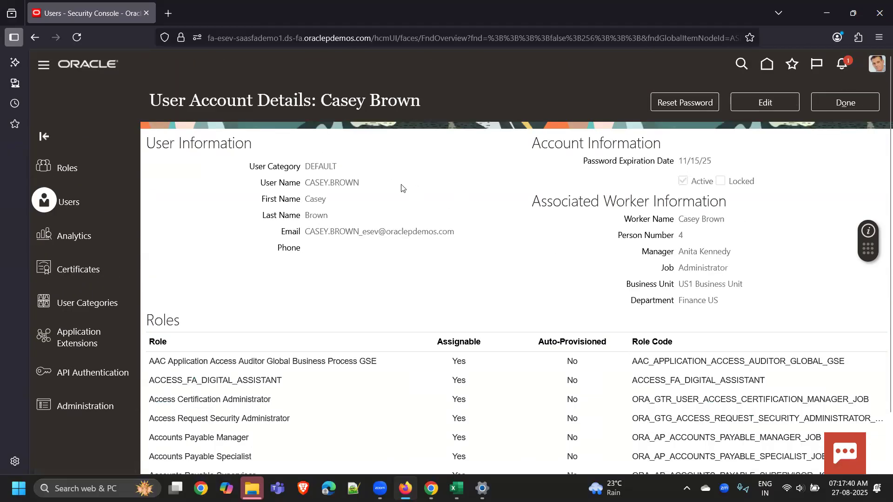
pyautogui.scroll(-2, 420, 284)
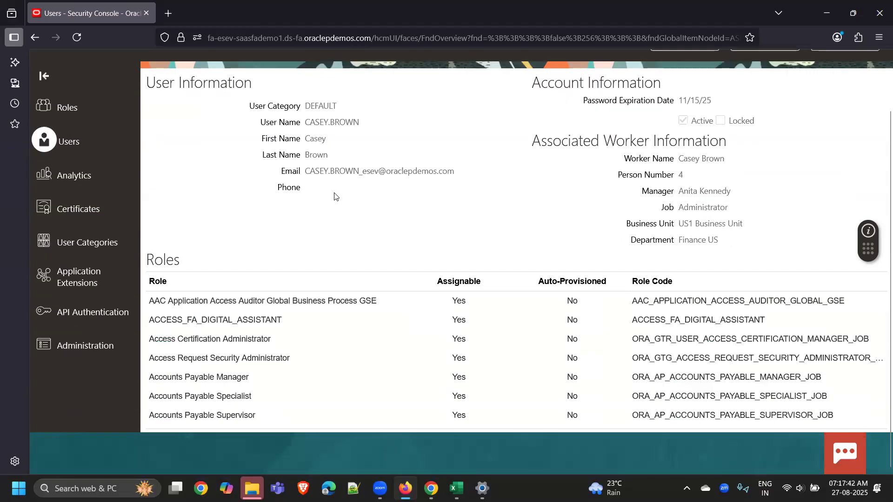
pyautogui.scroll(2, 437, 217)
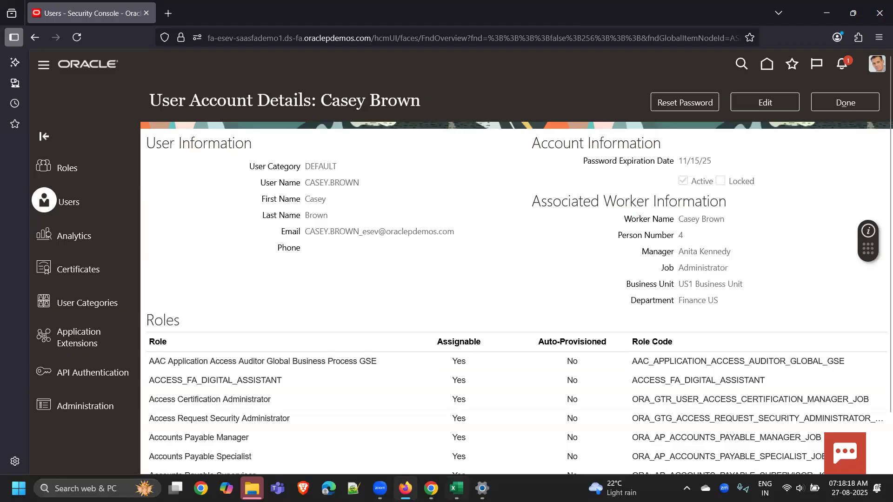
# Switch to the Excel workbook and format IT Security Manager in N7 as bold with a yellow fill
pyautogui.moveTo(457, 486)
pyautogui.click(462, 444)
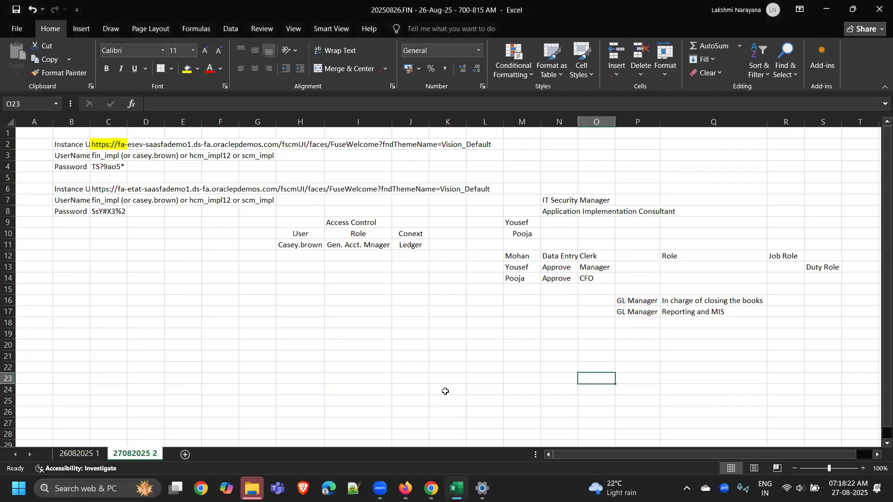
pyautogui.click(549, 200)
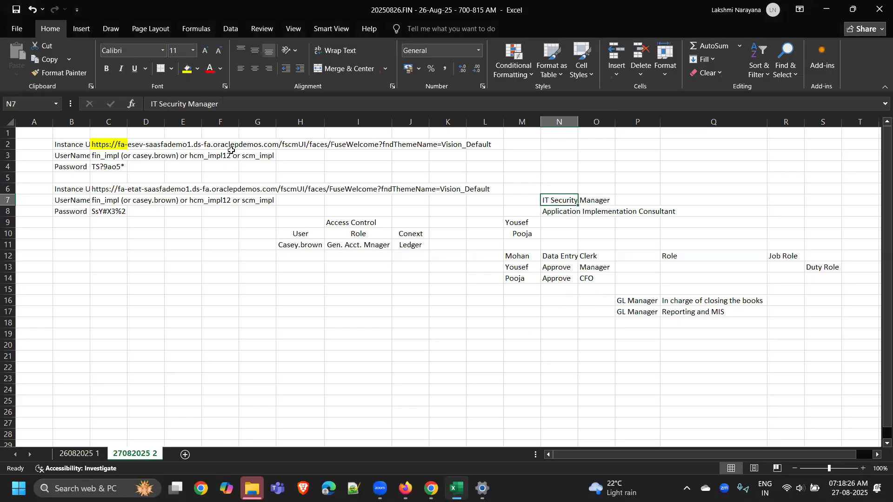
pyautogui.click(185, 69)
pyautogui.click(108, 70)
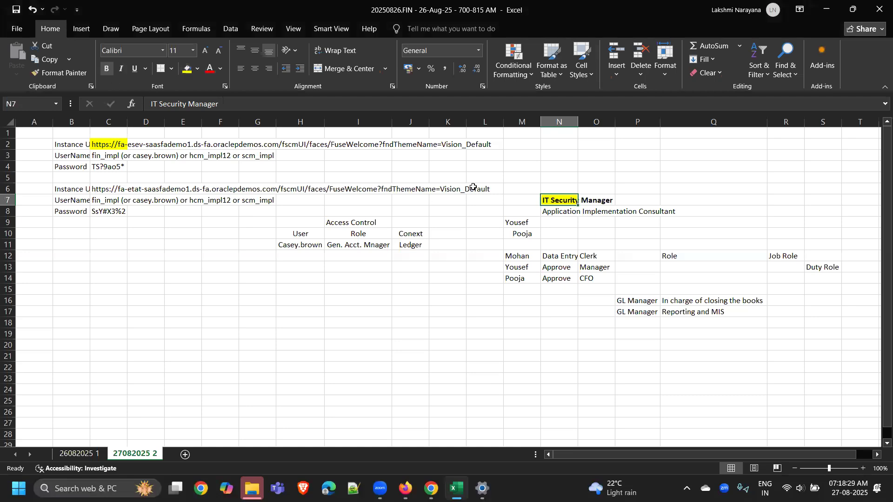
# Widen column N so that IT Security Manager fits within its cell
pyautogui.doubleClick(577, 117)
pyautogui.click(570, 320)
pyautogui.moveTo(682, 123); pyautogui.dragTo(662, 122)
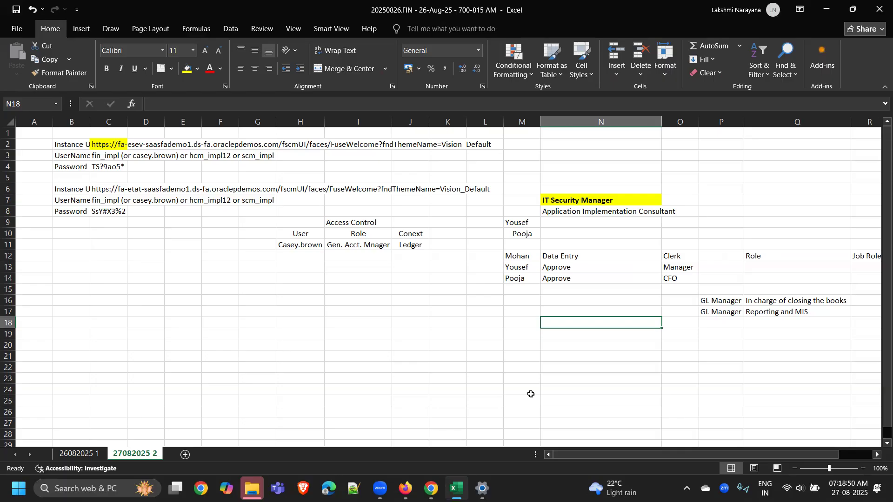
pyautogui.click(601, 213)
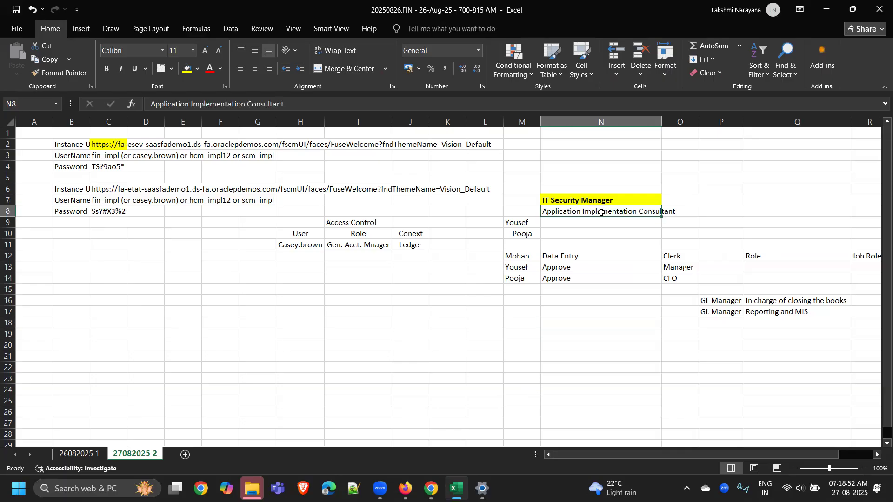
pyautogui.moveTo(594, 345); pyautogui.dragTo(544, 420)
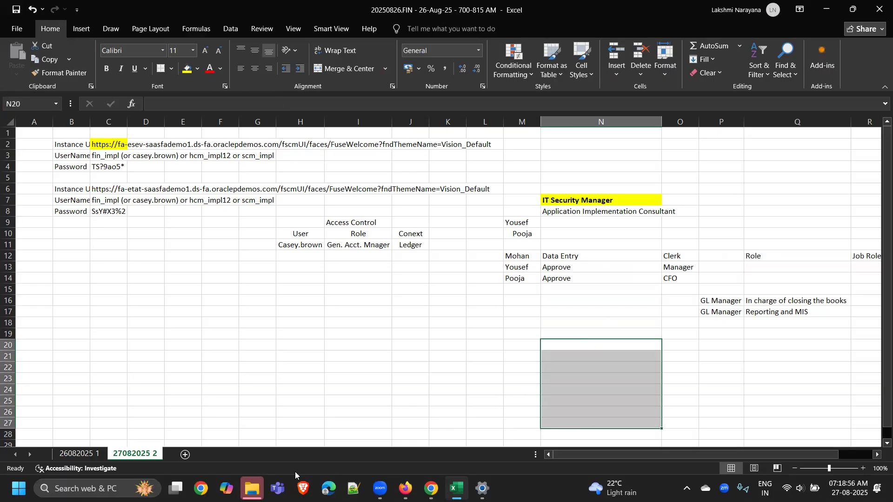
# Switch back to Oracle Fusion and examine the demo user's roles for General Accounting Manager and IT Security Manager
pyautogui.click(405, 488)
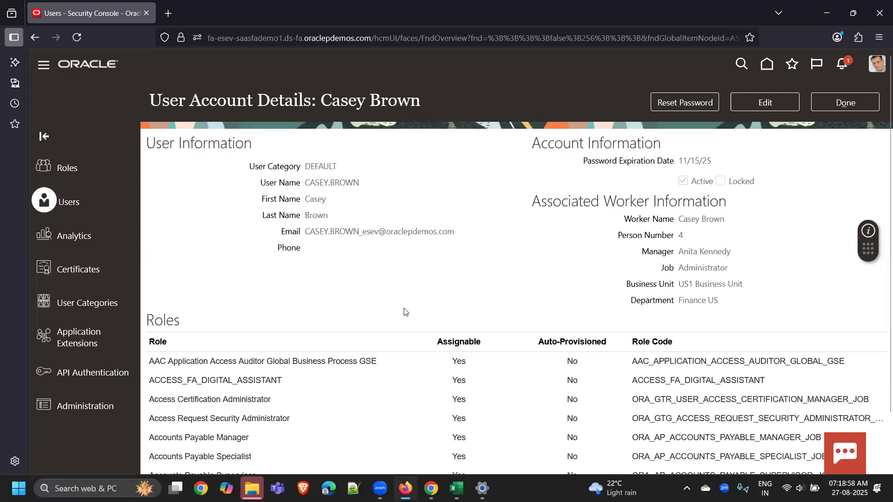
pyautogui.scroll(-2, 386, 340)
pyautogui.scroll(-3, 364, 342)
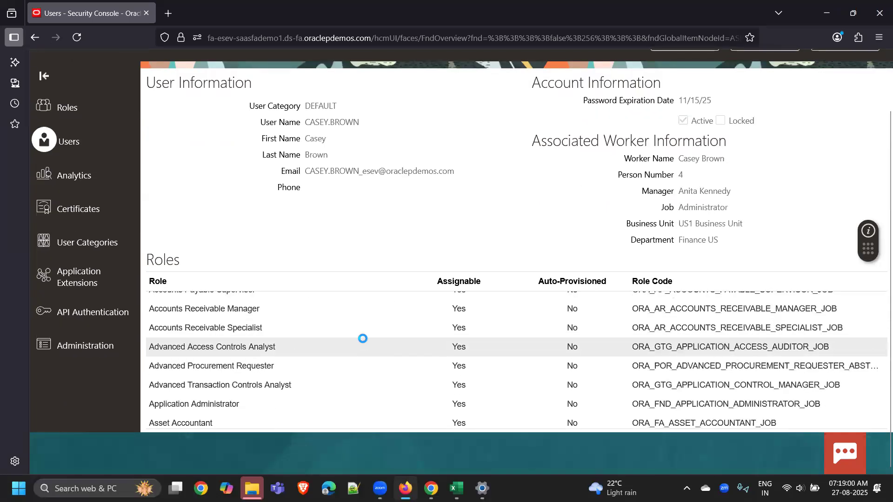
pyautogui.scroll(-10, 363, 339)
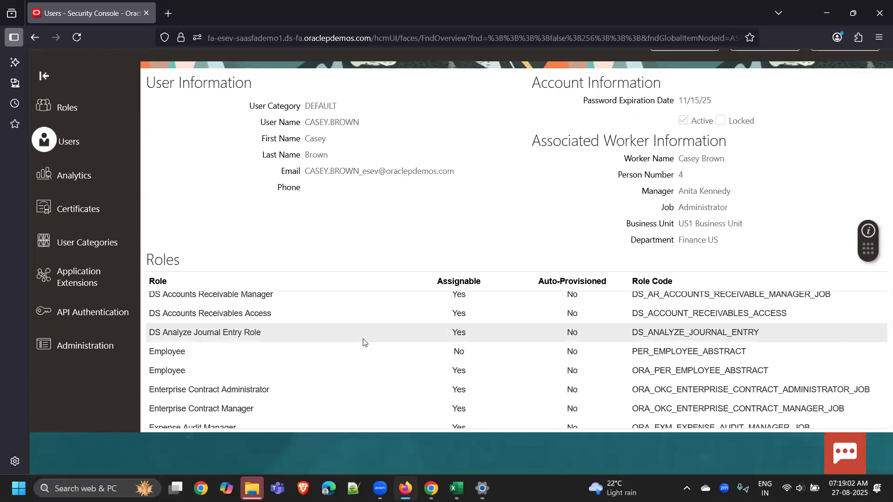
pyautogui.scroll(-10, 364, 342)
pyautogui.scroll(-5, 364, 343)
pyautogui.scroll(4, 363, 340)
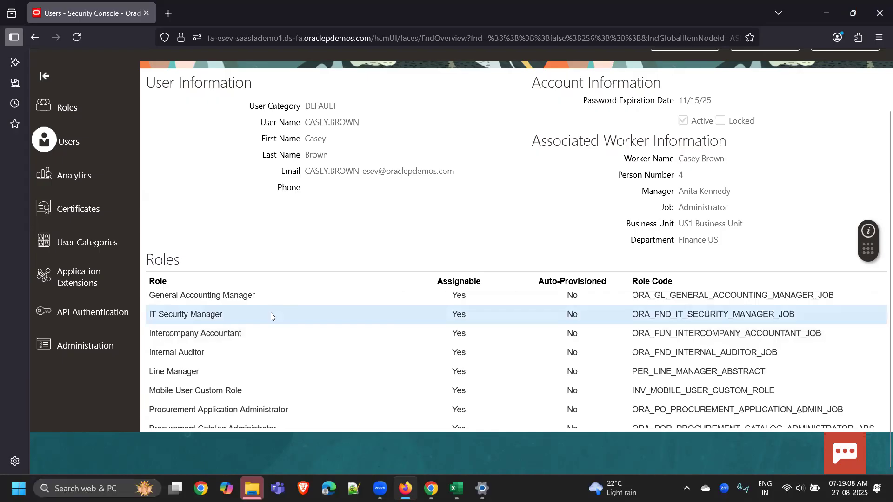
pyautogui.click(276, 300)
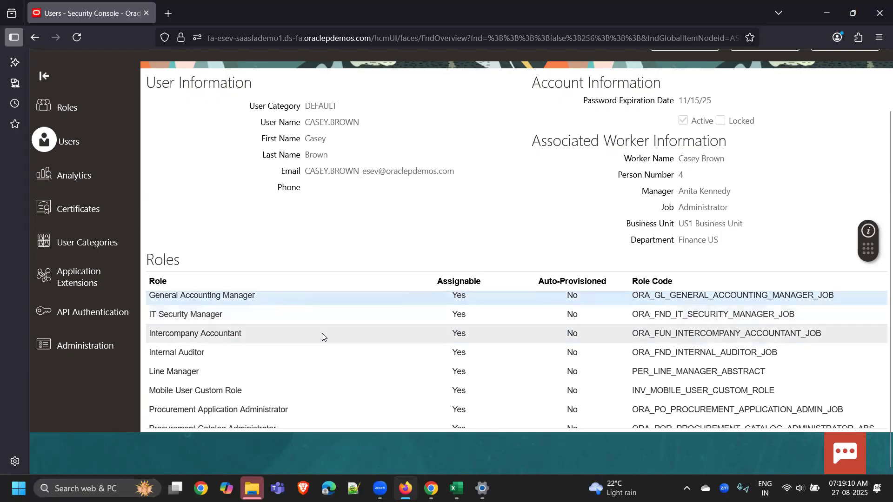
pyautogui.scroll(2, 323, 332)
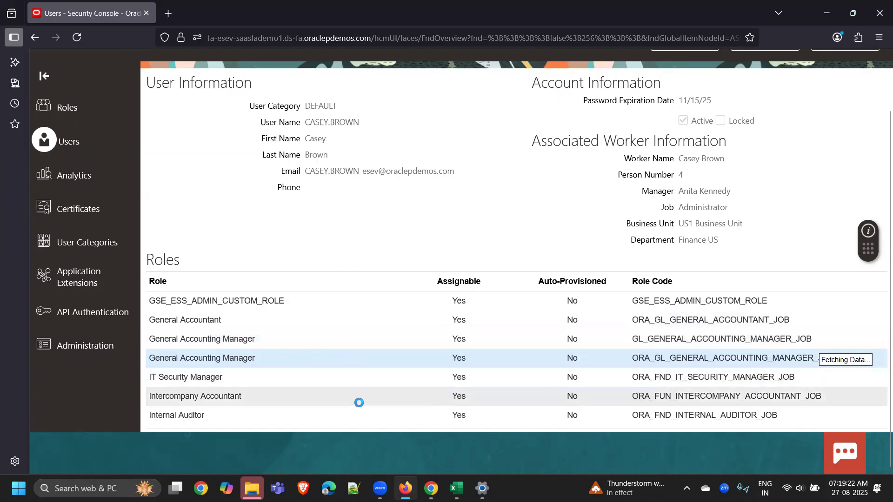
pyautogui.moveTo(457, 488)
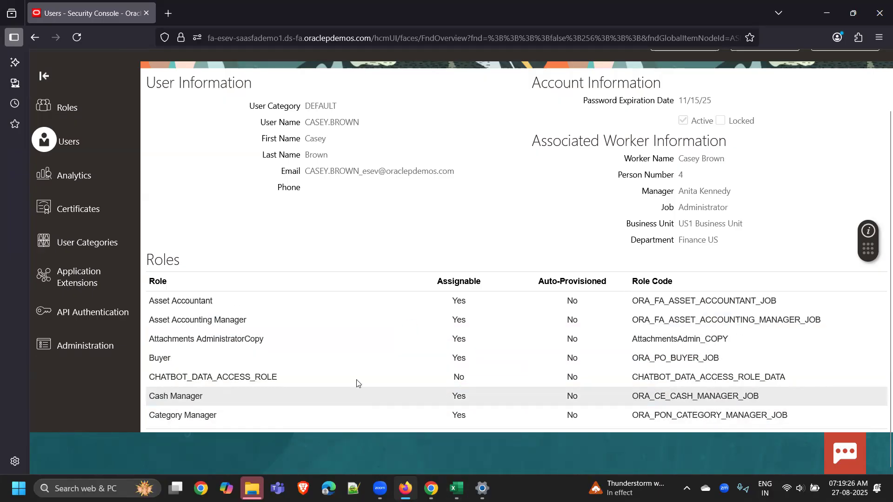
# Switch to the Excel workbook and fit column N to the width of Application Implementation Consultant in N8
pyautogui.scroll(2, 356, 365)
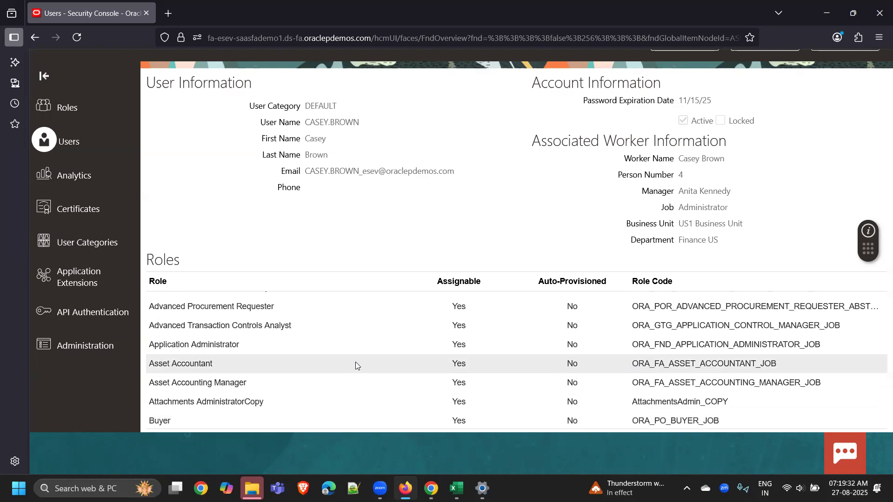
pyautogui.scroll(2, 355, 365)
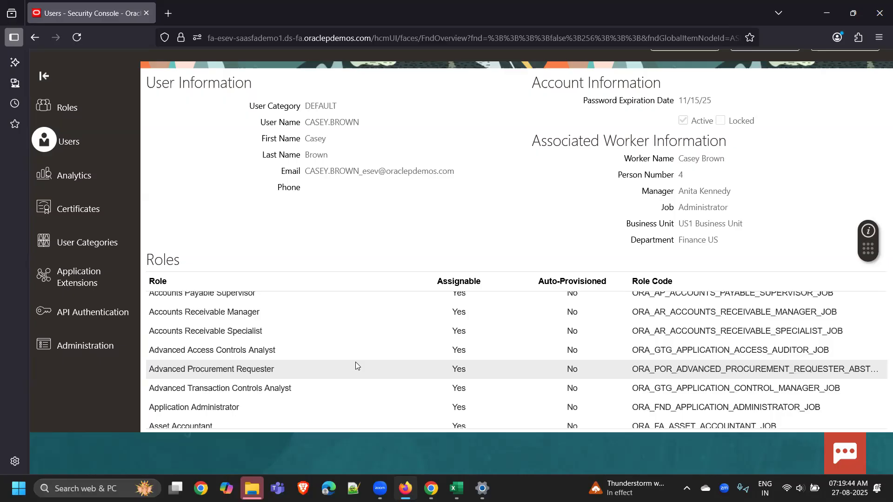
pyautogui.click(456, 488)
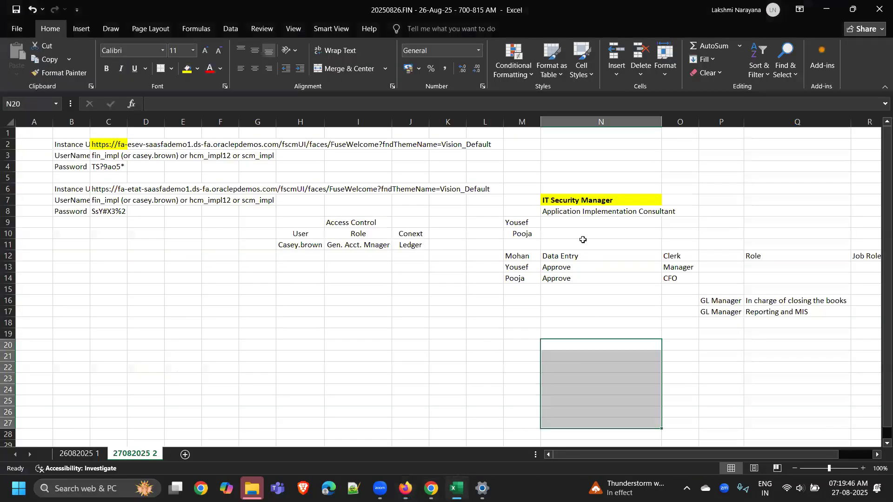
pyautogui.click(559, 212)
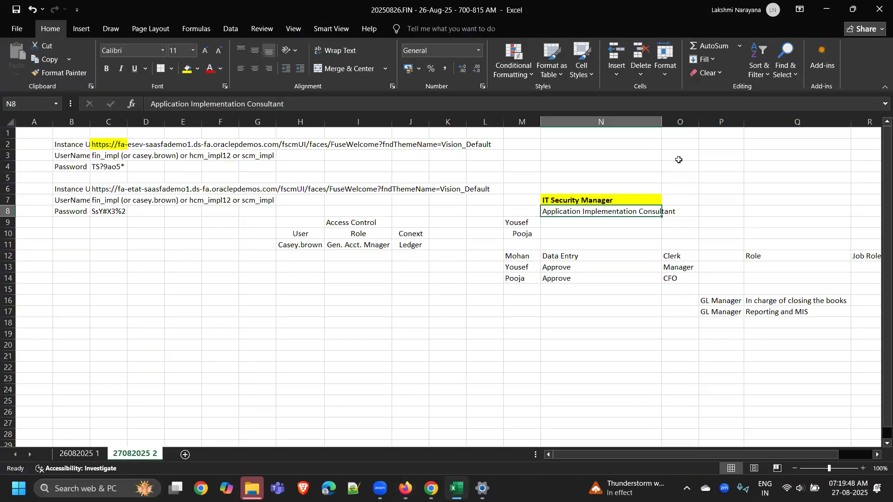
pyautogui.doubleClick(662, 122)
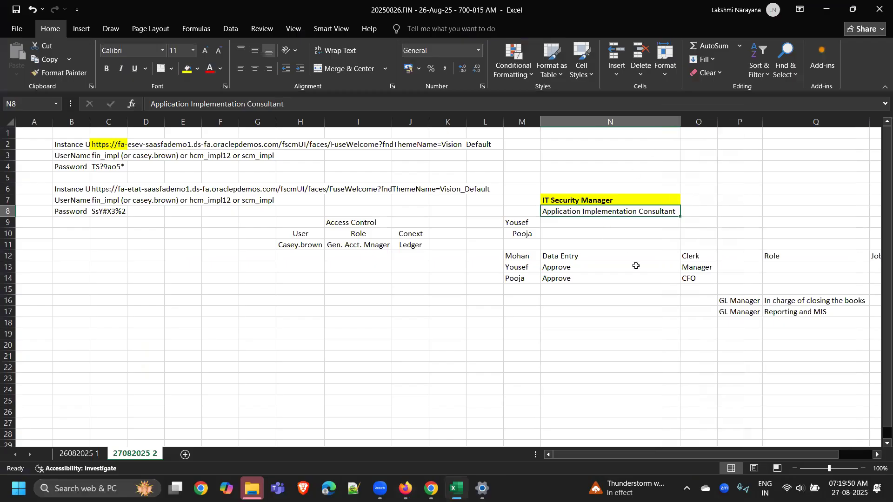
# Format Application Implementation Consultant in N8 as bold with a green fill, and refit column N to the bold text
pyautogui.click(198, 69)
pyautogui.click(269, 239)
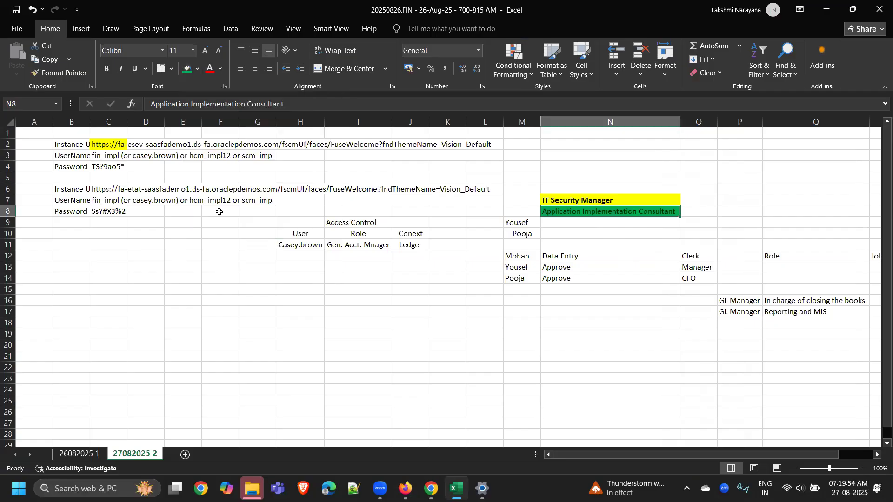
pyautogui.click(105, 70)
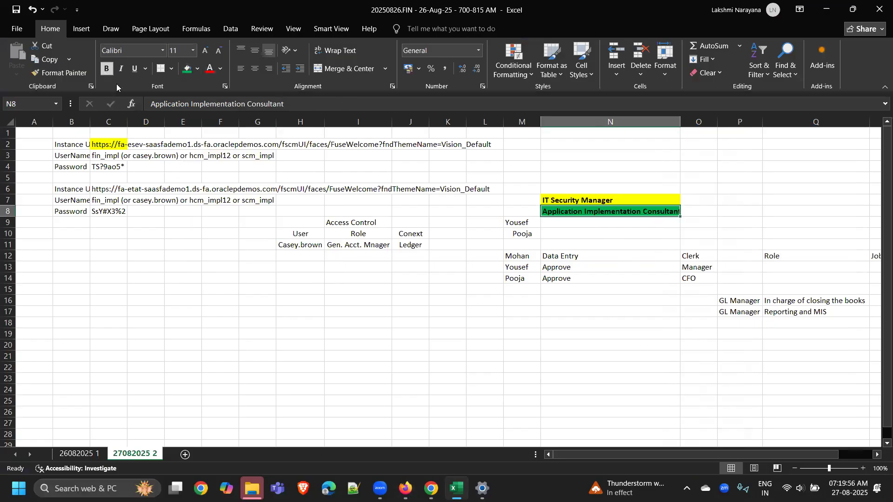
pyautogui.click(619, 332)
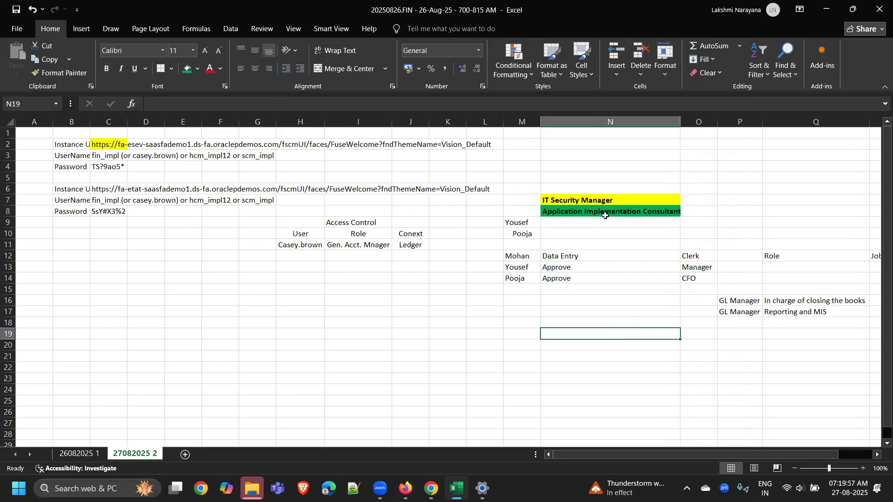
pyautogui.doubleClick(679, 121)
pyautogui.click(591, 211)
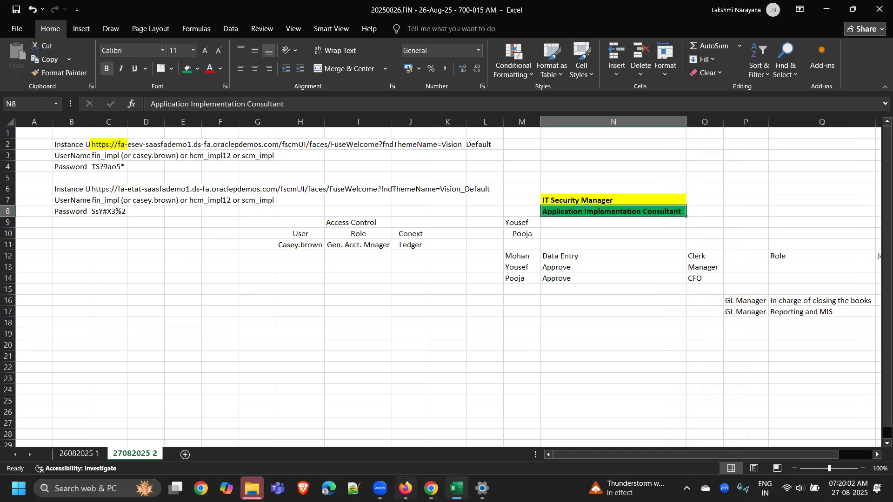
# Switch back to Oracle Fusion and examine the Settings and Actions options and the demo user's account details
pyautogui.click(405, 488)
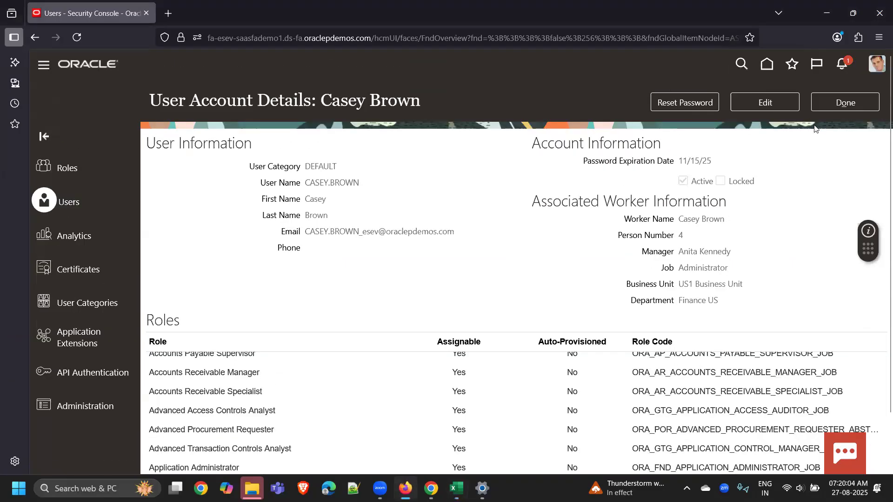
pyautogui.click(876, 68)
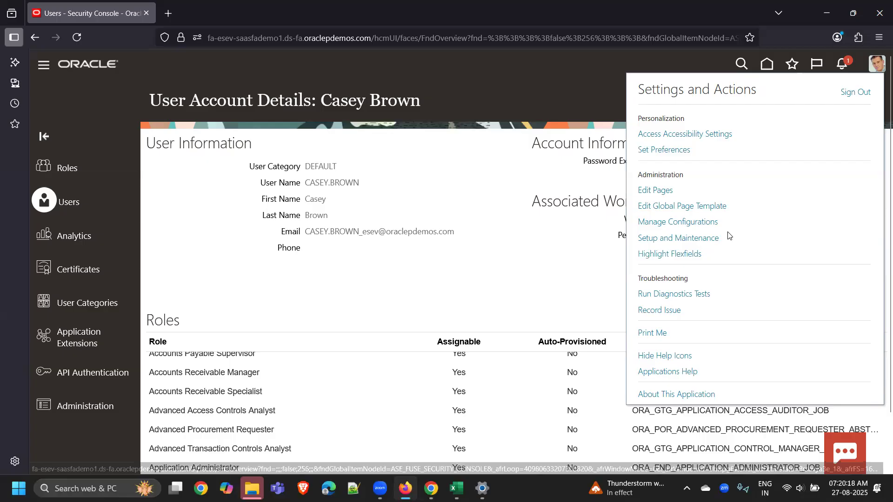
pyautogui.click(536, 95)
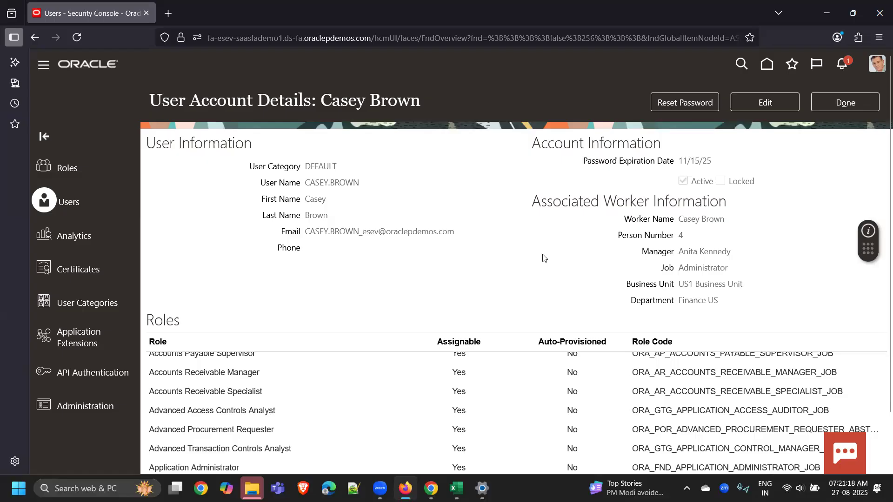
pyautogui.scroll(-2, 472, 279)
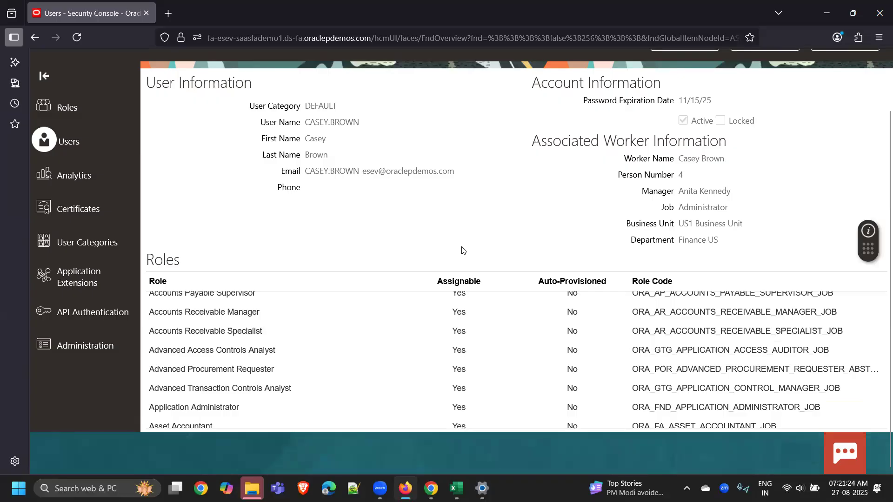
pyautogui.scroll(2, 463, 250)
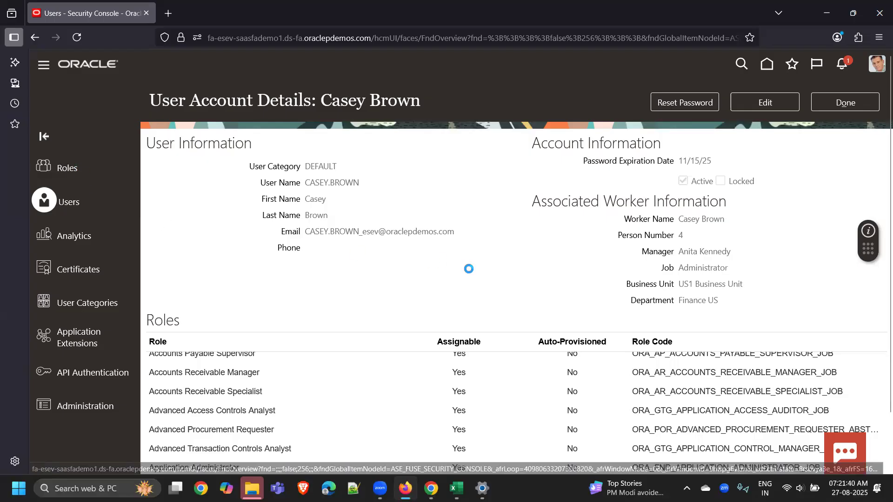
# On the Security Console's Roles page, search for "Gen" and choose the General Accountant job role with code ORA_GL_GENERAL_ACCOUNTANT_JOB
pyautogui.click(533, 143)
pyautogui.write('gEN')
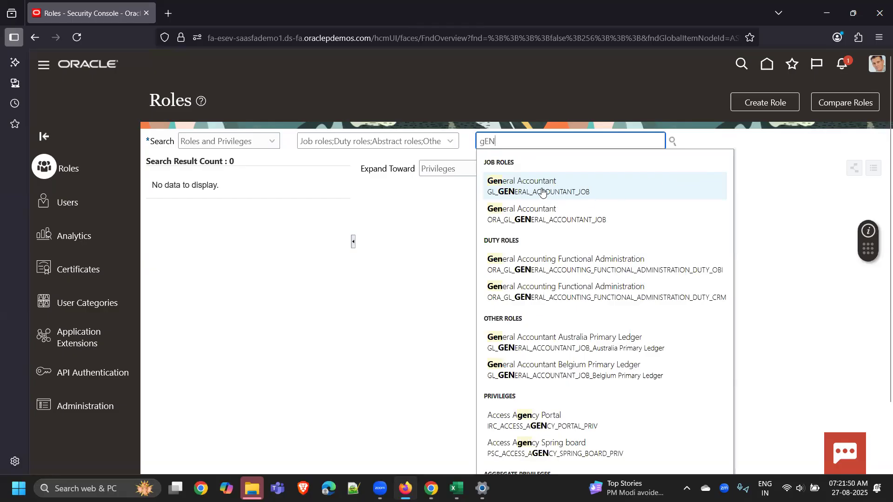
pyautogui.click(541, 211)
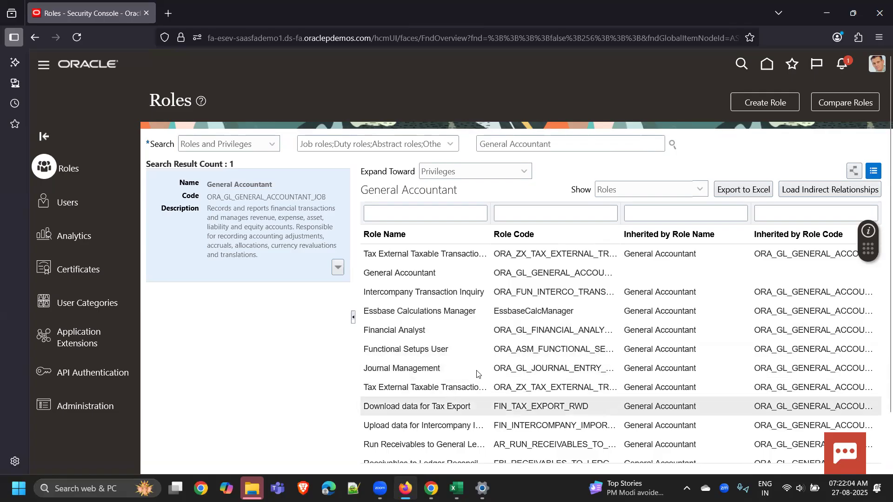
# Examine the roles inherited by General Accountant, and set the table to show Privileges instead
pyautogui.scroll(-3, 471, 331)
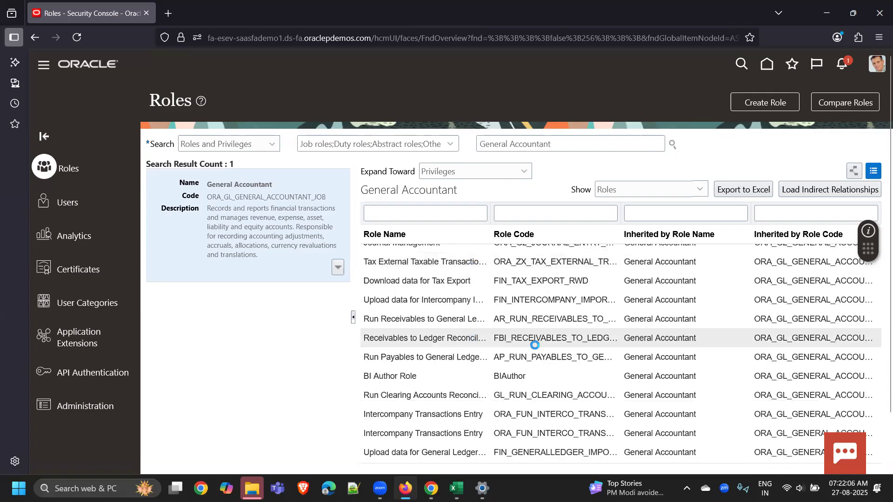
pyautogui.scroll(-4, 558, 372)
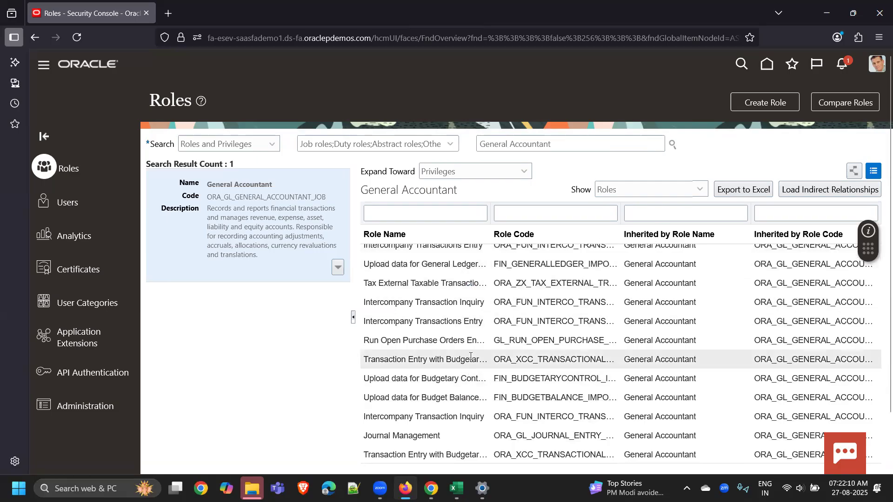
pyautogui.click(700, 190)
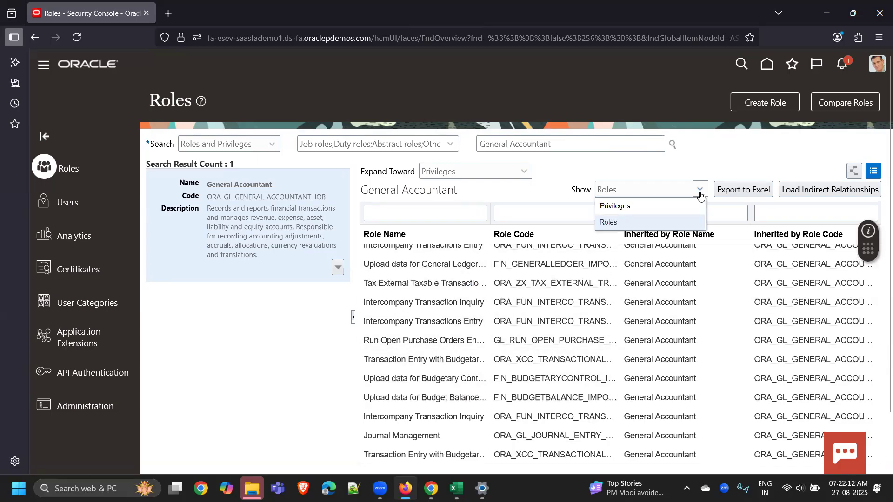
pyautogui.click(623, 207)
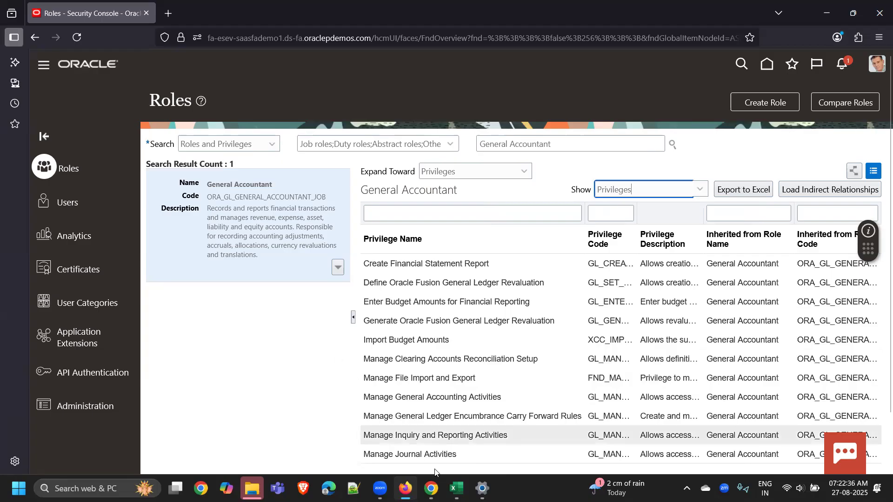
# Switch to the Excel workbook and review the Data Entry and Approve duties with the Clerk, Manager and CFO positions
pyautogui.click(456, 488)
pyautogui.click(620, 325)
pyautogui.click(584, 258)
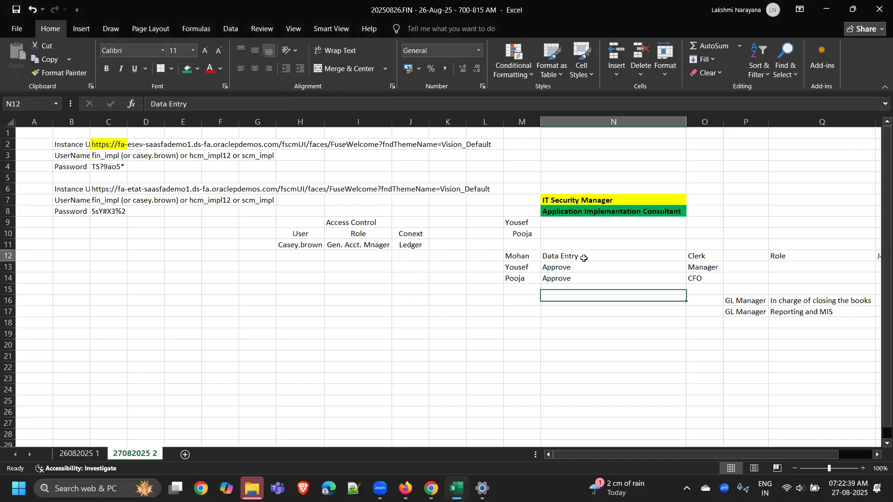
pyautogui.click(698, 268)
pyautogui.click(691, 281)
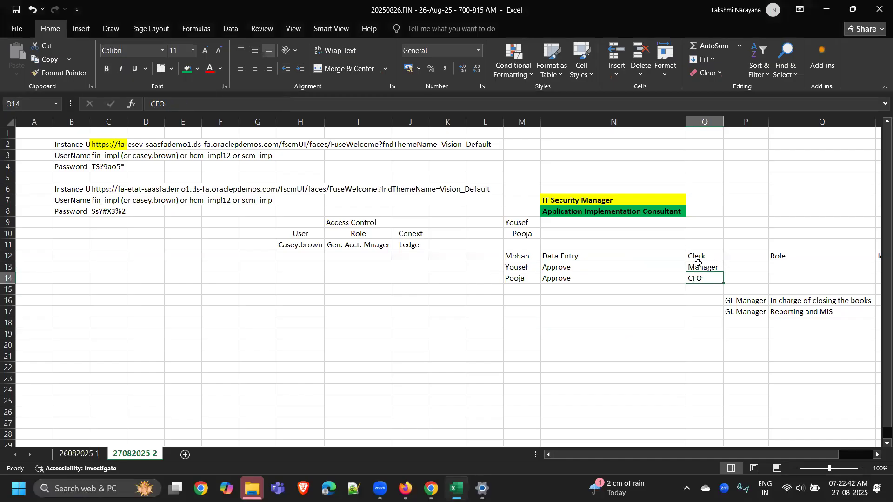
pyautogui.moveTo(698, 255); pyautogui.dragTo(695, 279)
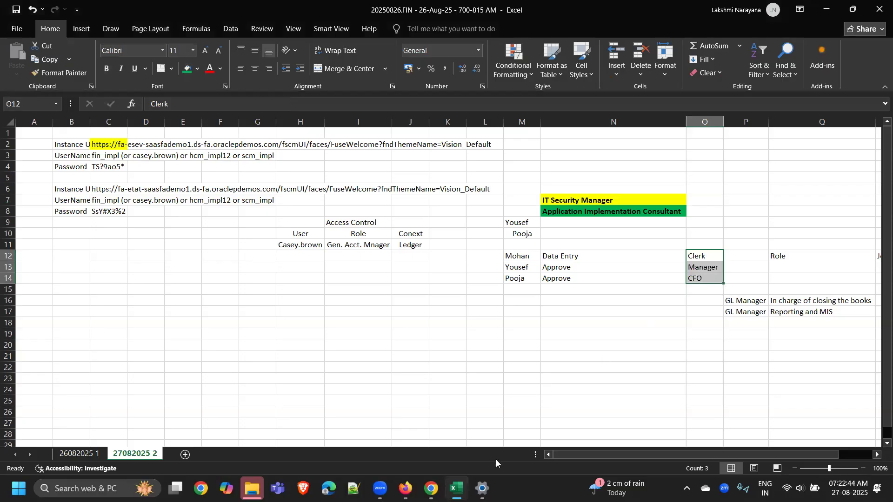
# Switch back to Oracle Fusion, display General Accountant as a graph, and inspect individual predefined role and privilege nodes
pyautogui.moveTo(405, 488)
pyautogui.click(437, 400)
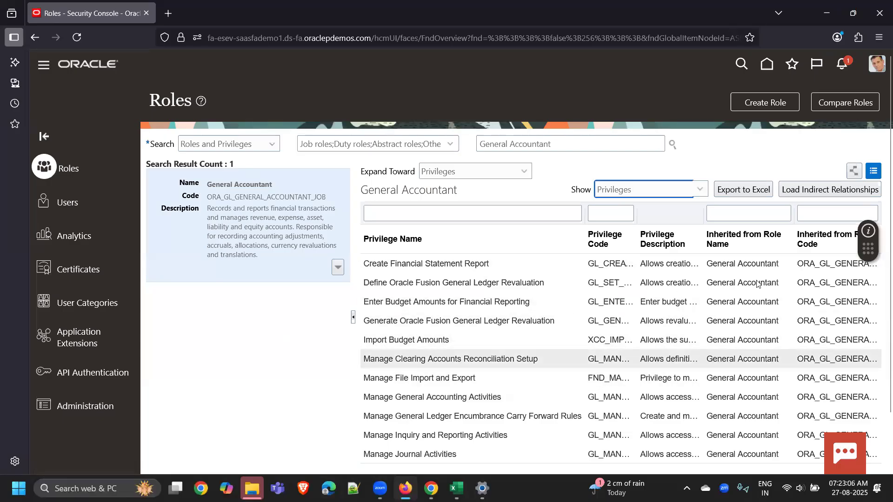
pyautogui.click(859, 173)
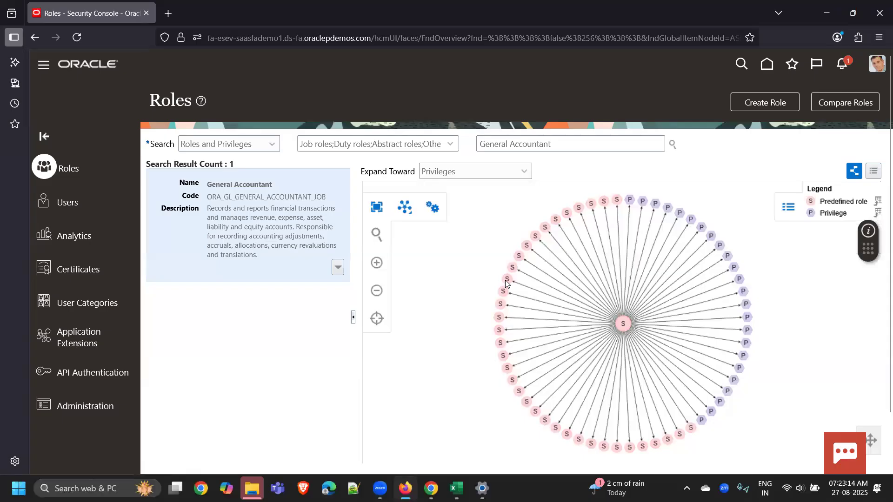
pyautogui.moveTo(506, 282)
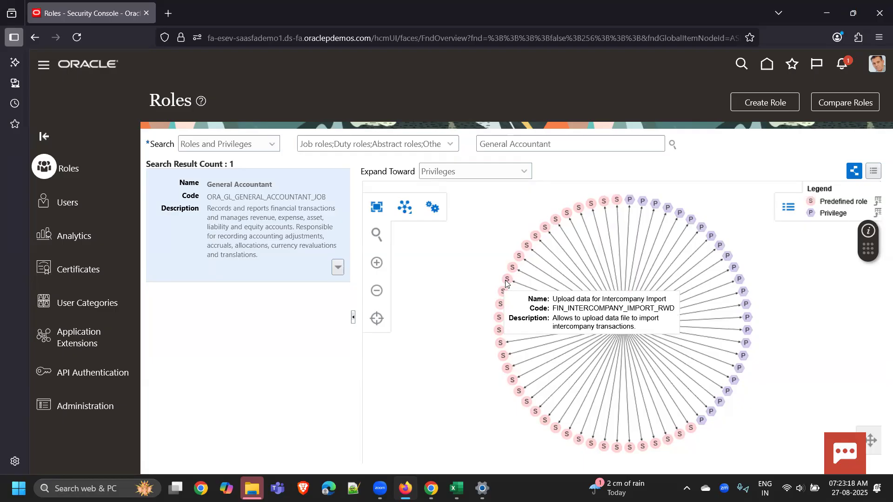
pyautogui.moveTo(527, 248)
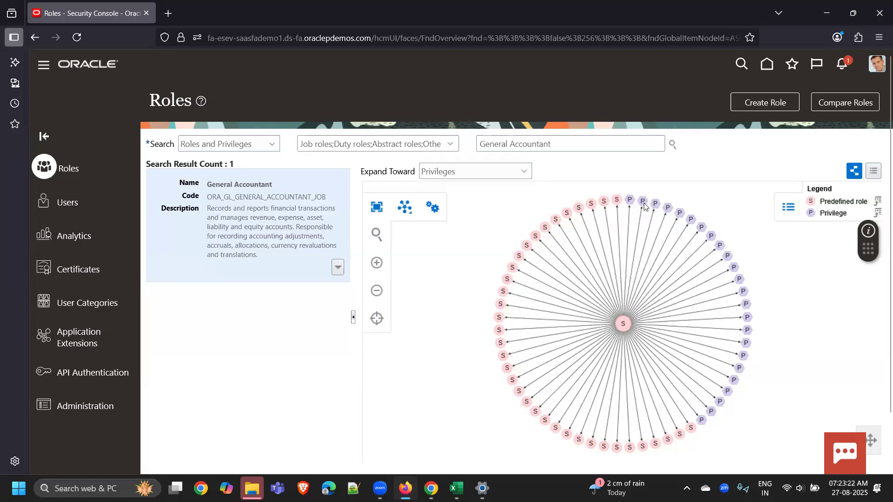
pyautogui.moveTo(644, 205)
# View the General Accountant graph in a tree layout, and return it to the radial layout
pyautogui.click(407, 209)
pyautogui.click(425, 256)
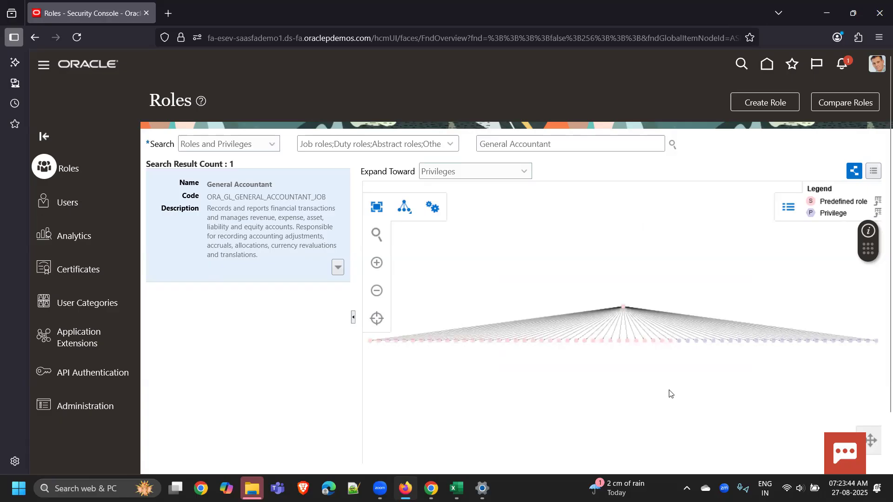
pyautogui.click(407, 211)
pyautogui.click(424, 230)
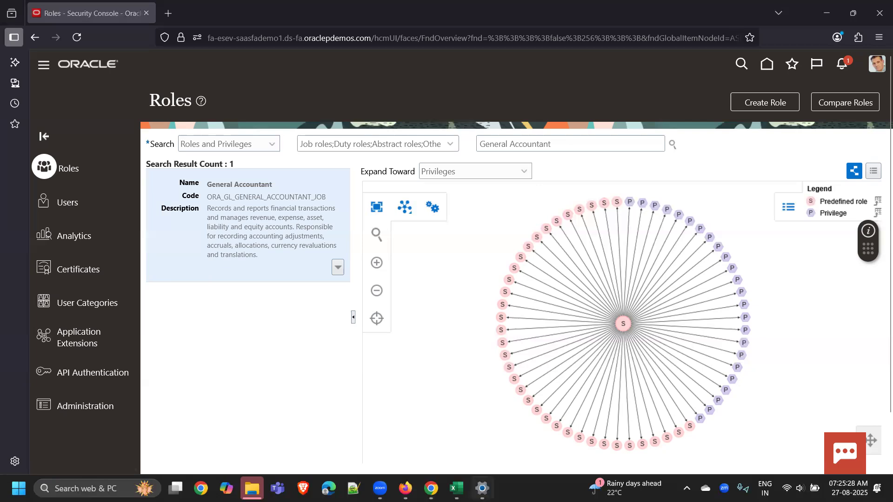
# Switch to the Excel workbook and review the User, Role and Conext columns of the Access Control table
pyautogui.click(457, 488)
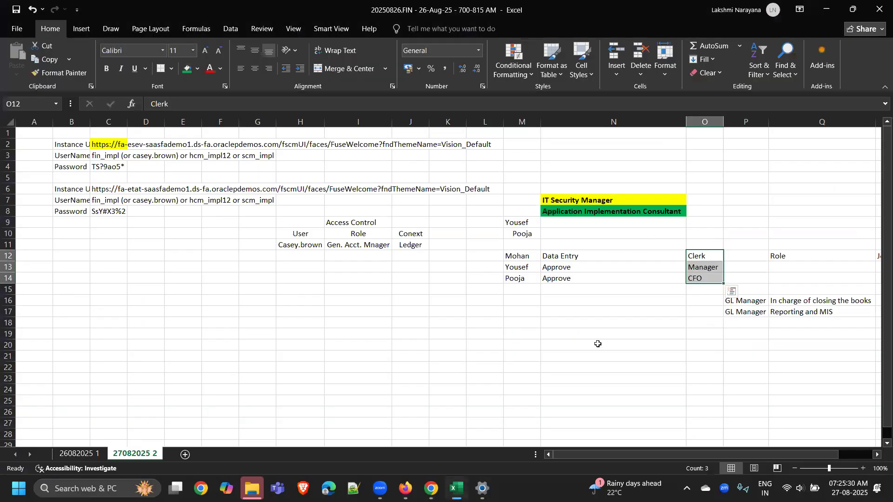
pyautogui.click(614, 343)
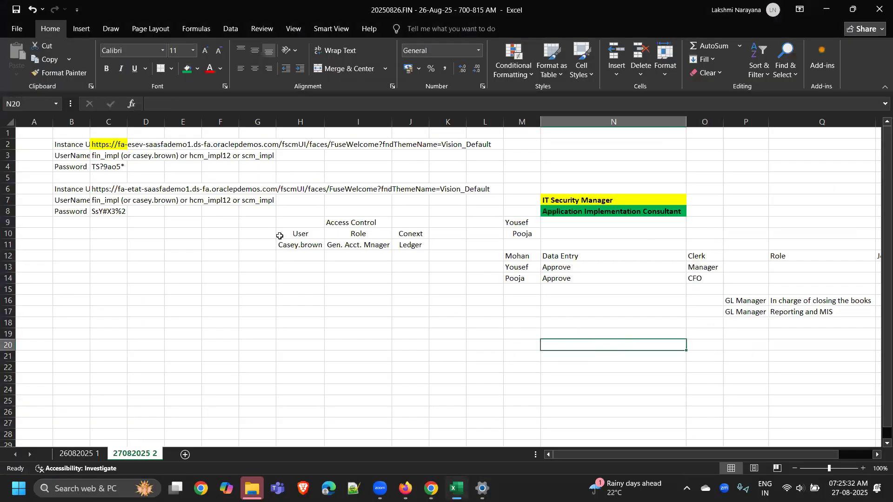
pyautogui.moveTo(281, 232); pyautogui.dragTo(388, 241)
pyautogui.click(375, 303)
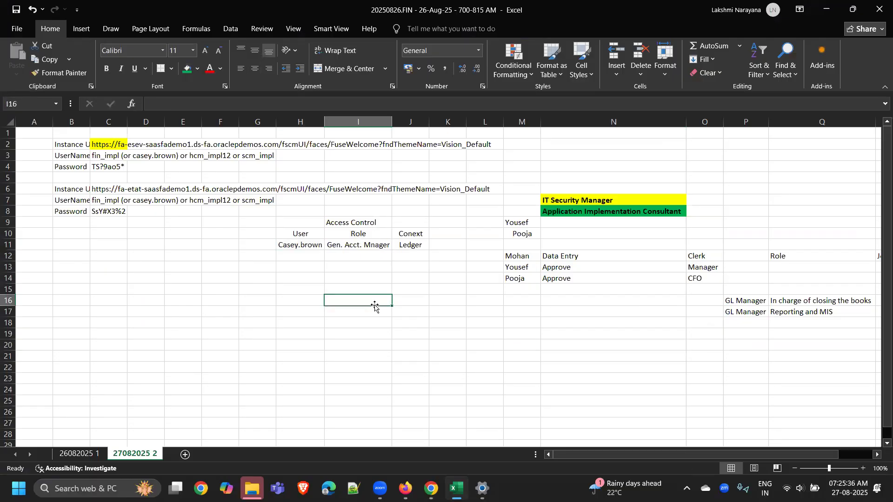
pyautogui.click(401, 244)
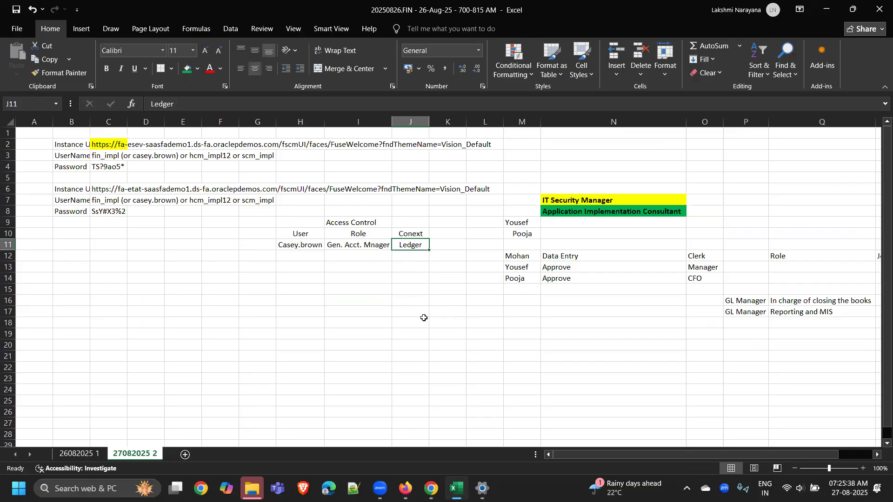
# Correct the Conext column header in the Access Control table to Context
pyautogui.click(414, 235)
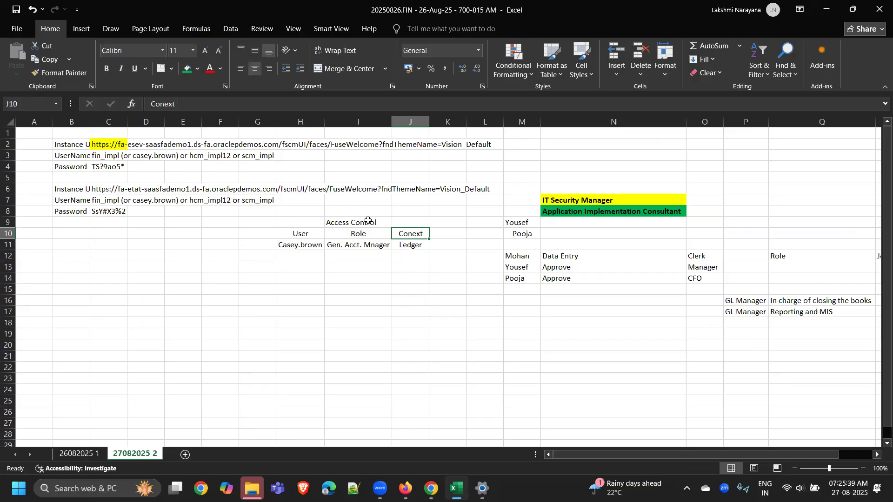
pyautogui.click(165, 103)
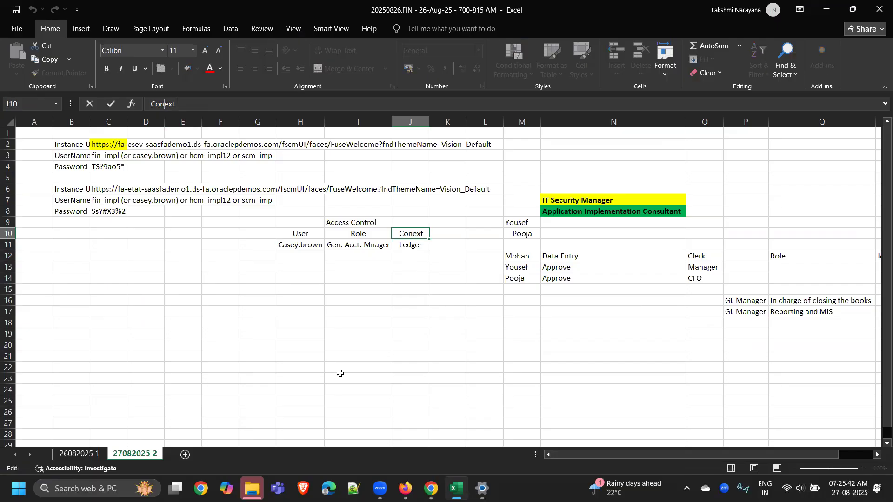
pyautogui.write('T')
pyautogui.click(409, 344)
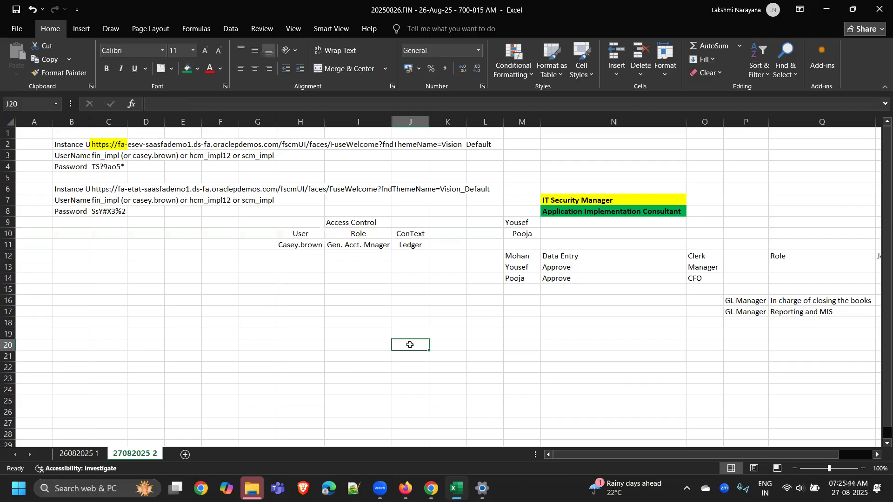
pyautogui.click(409, 234)
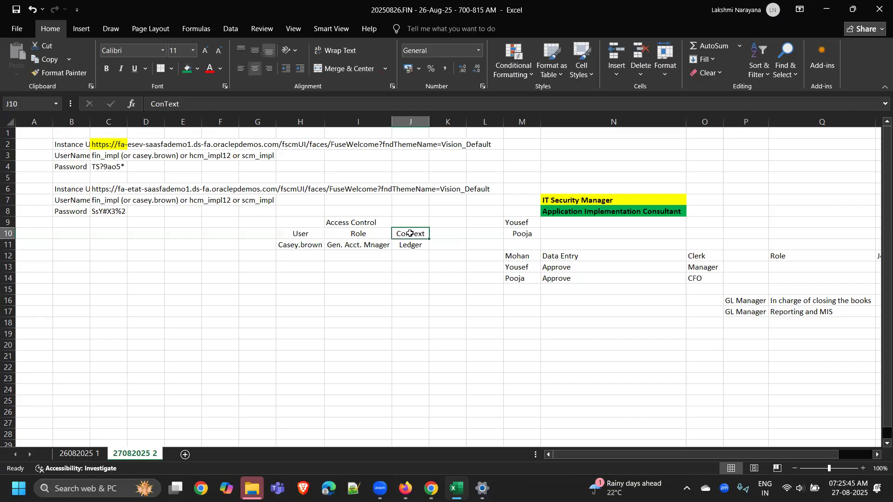
pyautogui.click(166, 105)
pyautogui.press('Delete')
pyautogui.write('t')
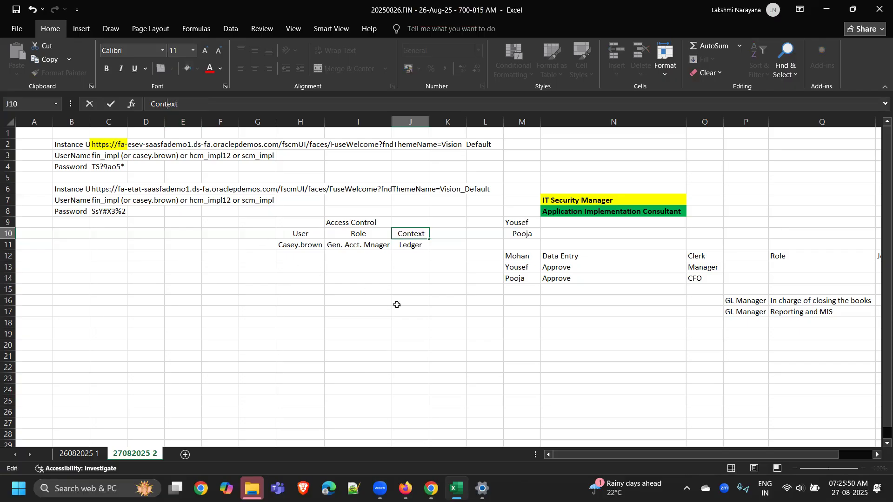
pyautogui.click(456, 341)
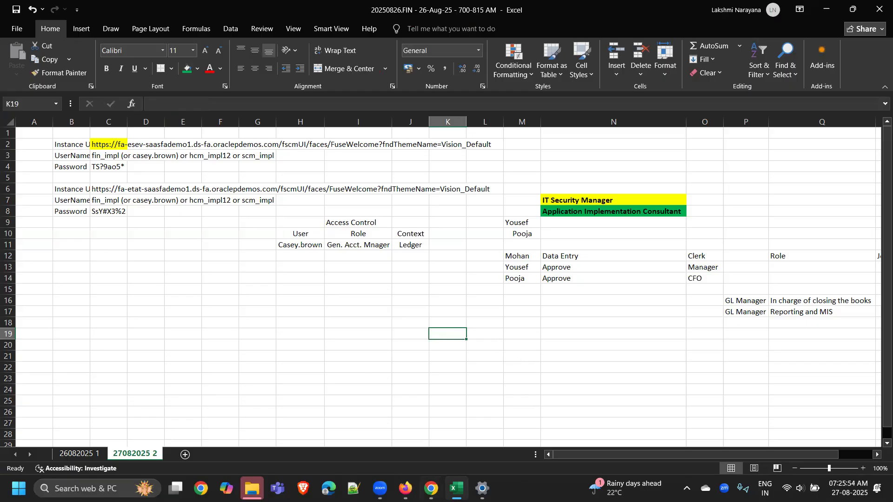
# Add AP Manager and AR Supervisor in the Role column of the Access Control table, beneath Gen. Acct. Mnager
pyautogui.click(406, 489)
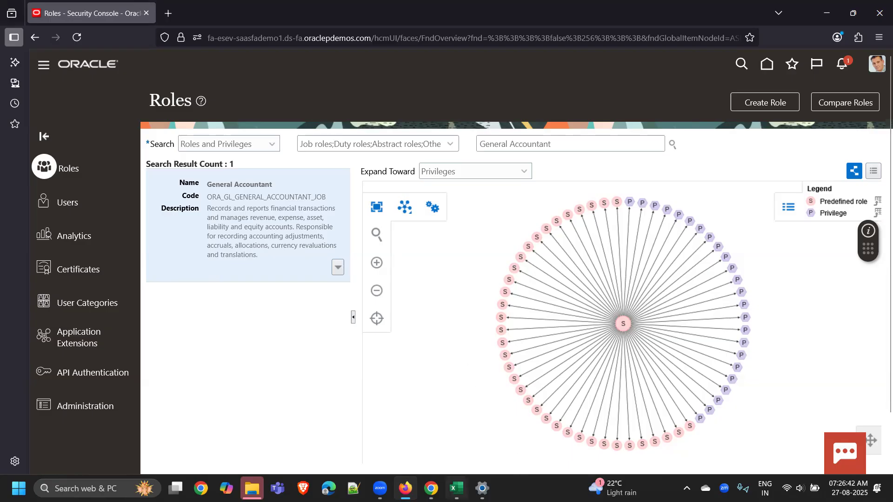
pyautogui.click(457, 488)
pyautogui.click(548, 333)
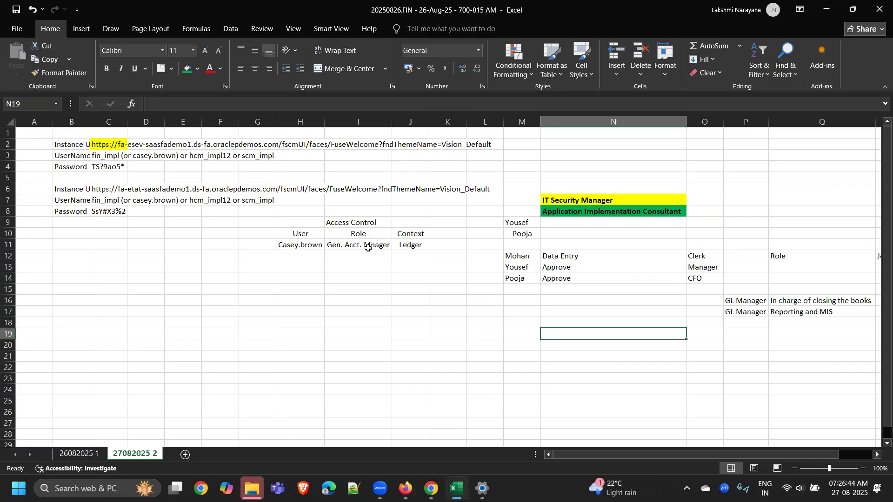
pyautogui.click(351, 244)
pyautogui.click(343, 255)
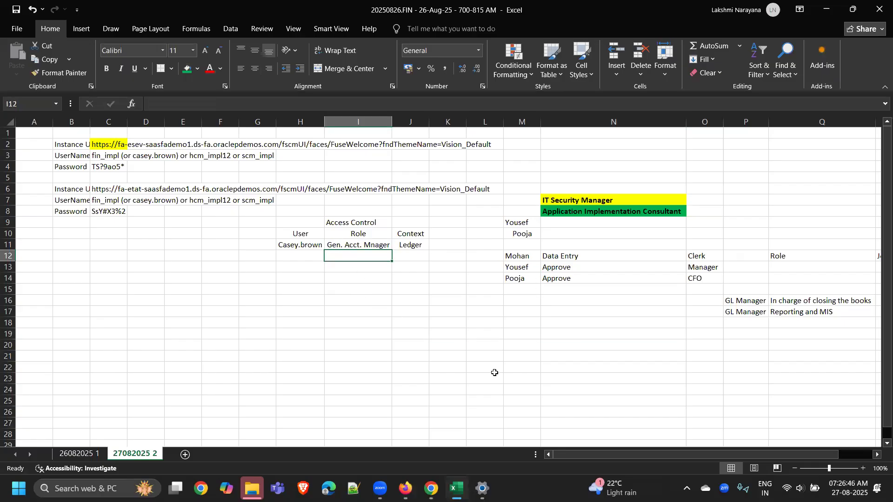
pyautogui.write('AP')
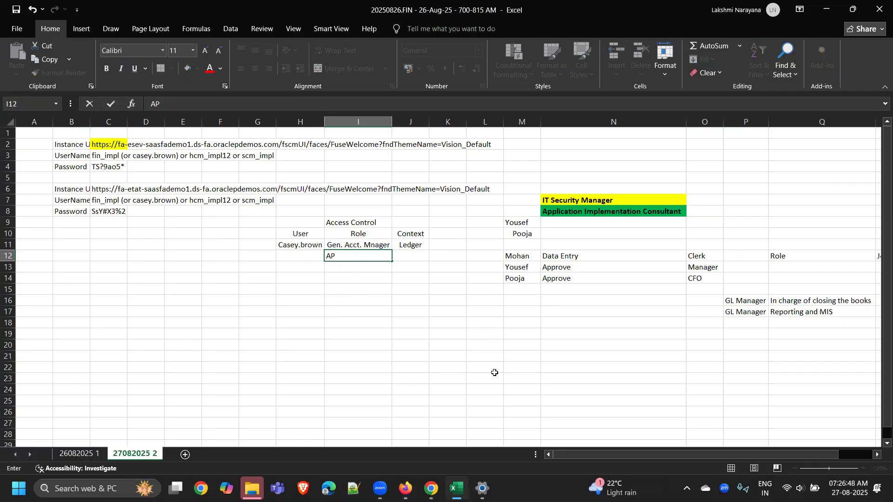
pyautogui.write(' Manager')
pyautogui.press('Return')
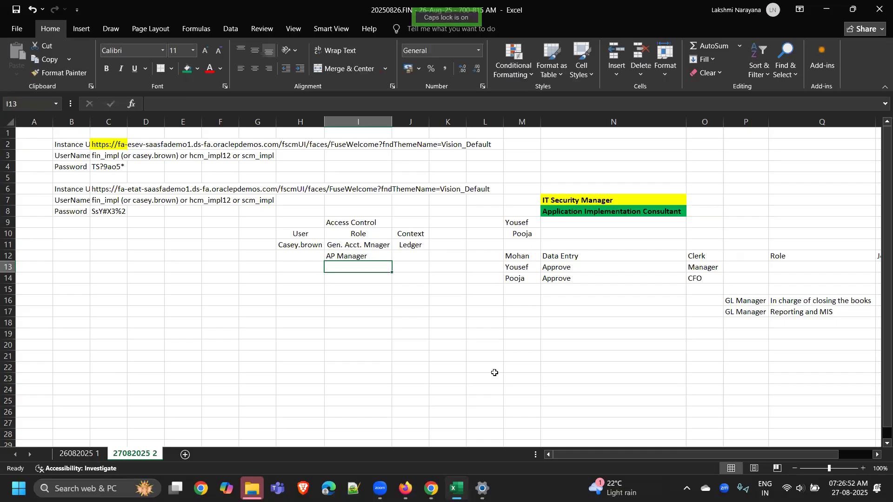
pyautogui.write('AR')
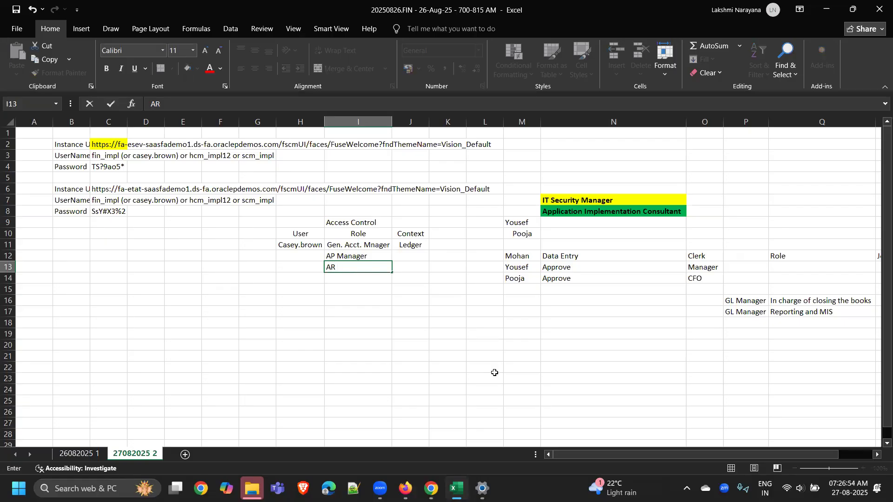
pyautogui.write(' Supervisor')
pyautogui.press('Return')
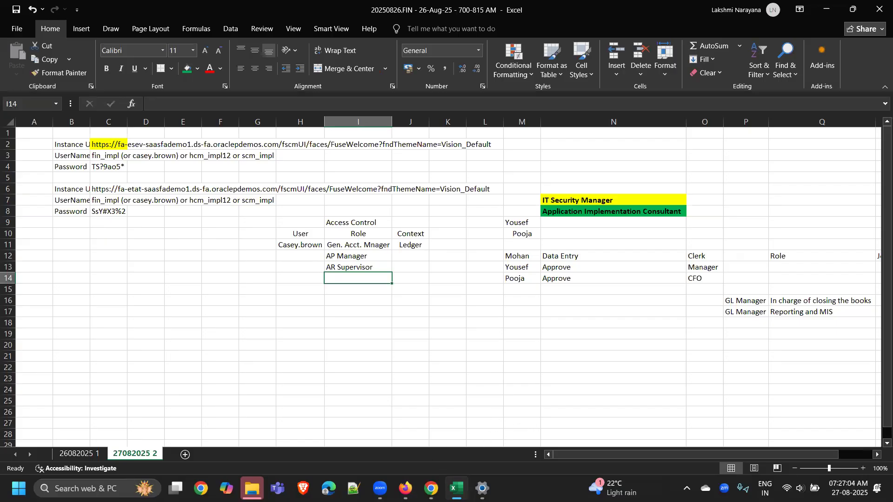
# Switch to Oracle Fusion and start copying the General Accountant role as top role and inherited roles
pyautogui.click(406, 489)
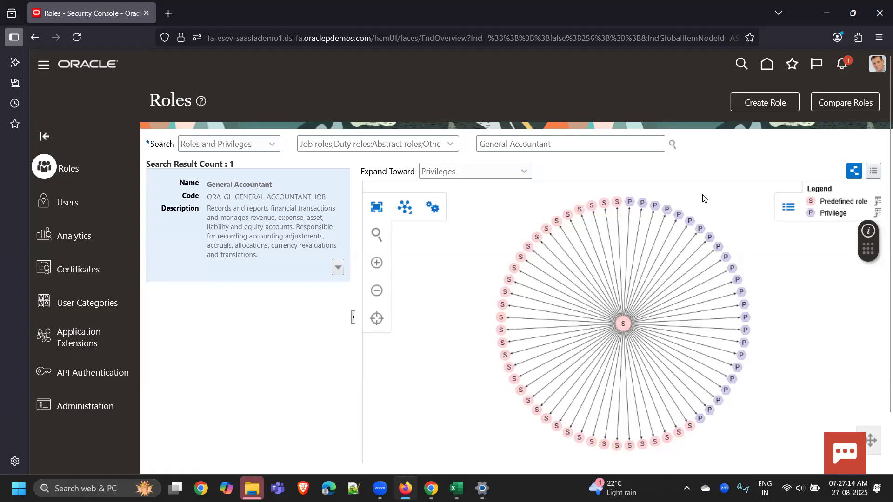
pyautogui.click(338, 268)
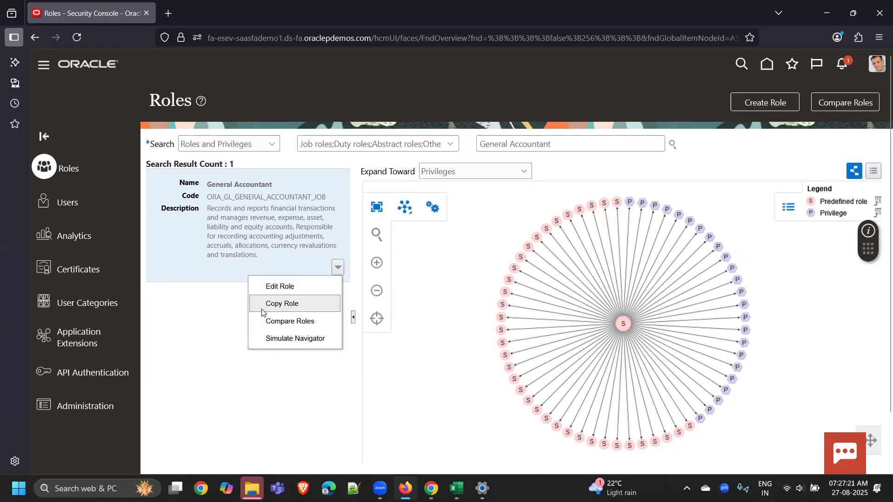
pyautogui.click(295, 304)
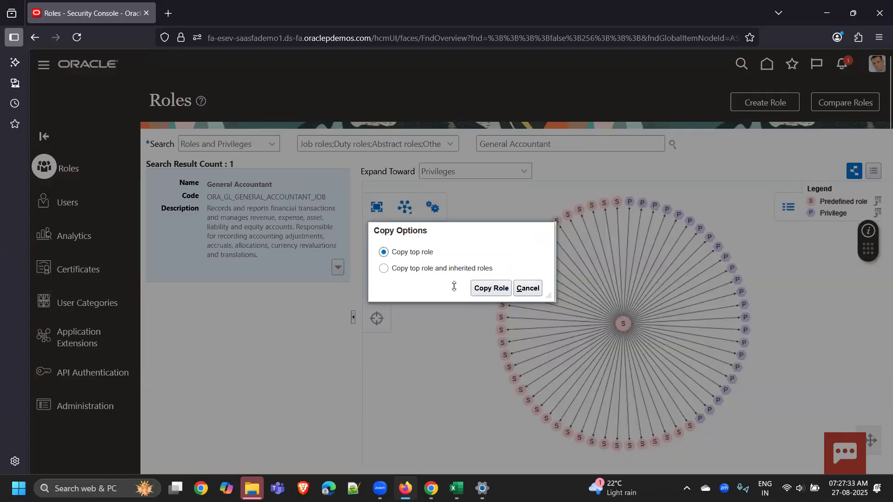
pyautogui.click(416, 270)
pyautogui.click(488, 287)
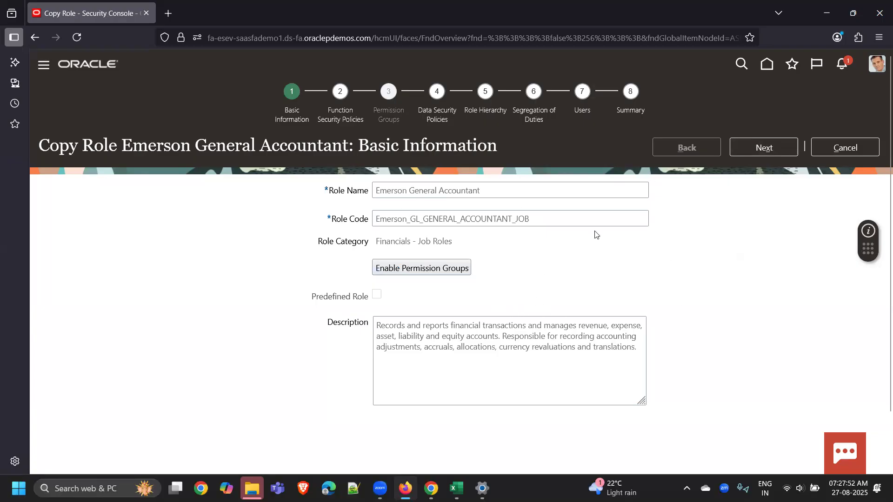
# Review the copied role's function security policies, select Generate Oracle Fusion General Ledger Revaluation, and cancel the role copy
pyautogui.click(735, 152)
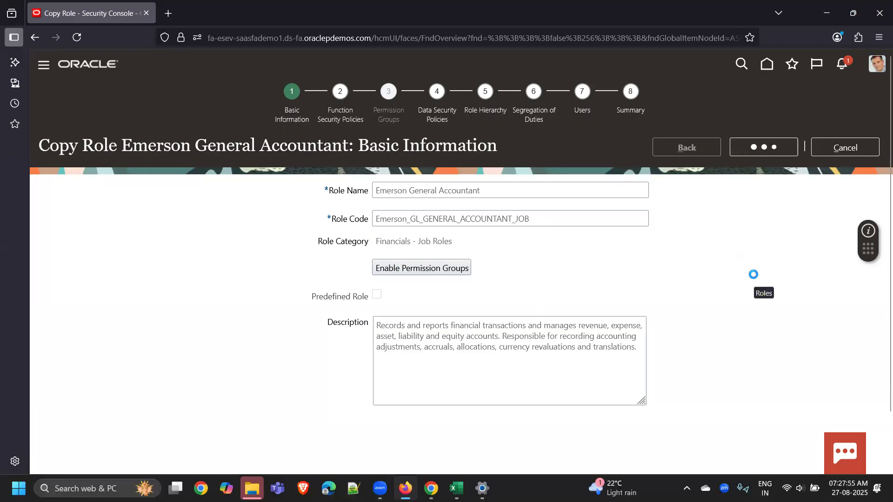
pyautogui.scroll(-2, 398, 265)
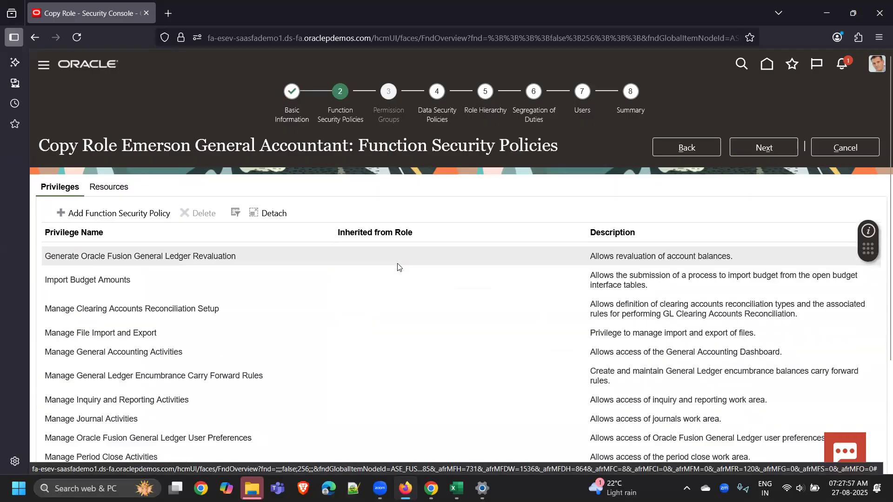
pyautogui.scroll(2, 393, 262)
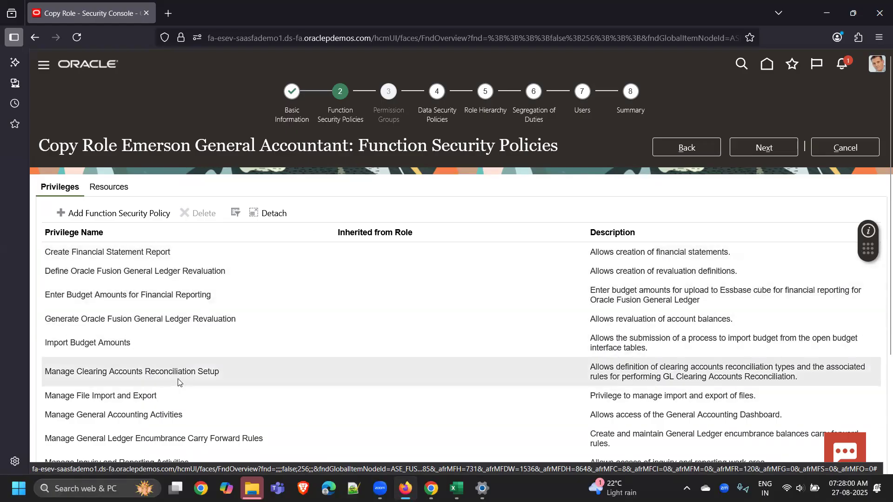
pyautogui.click(272, 319)
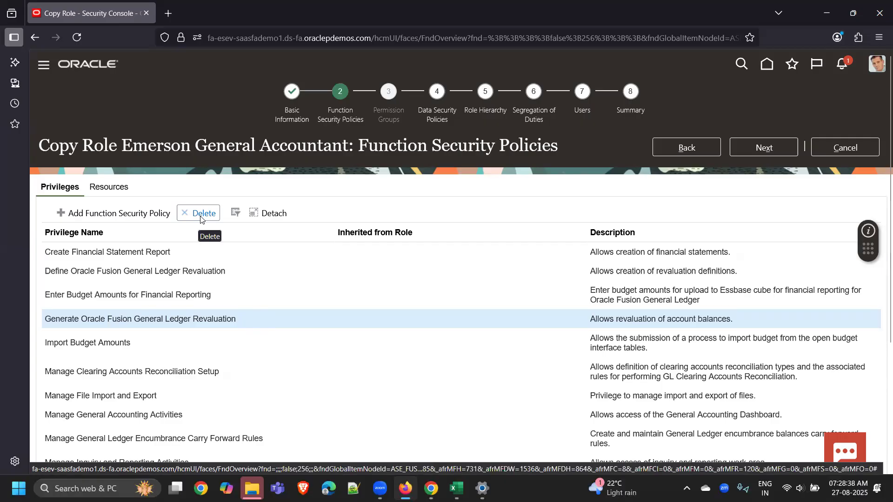
pyautogui.click(847, 151)
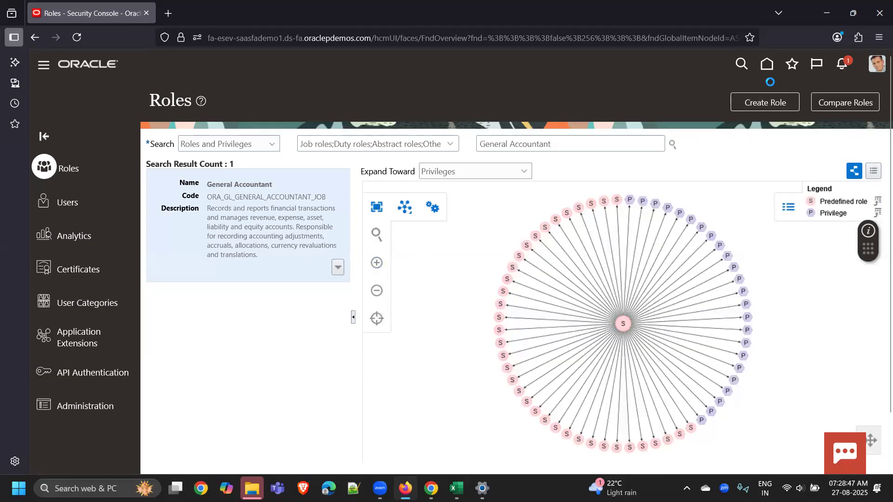
# Return to the Oracle Fusion home page and open Period Close under General Accounting
pyautogui.click(767, 64)
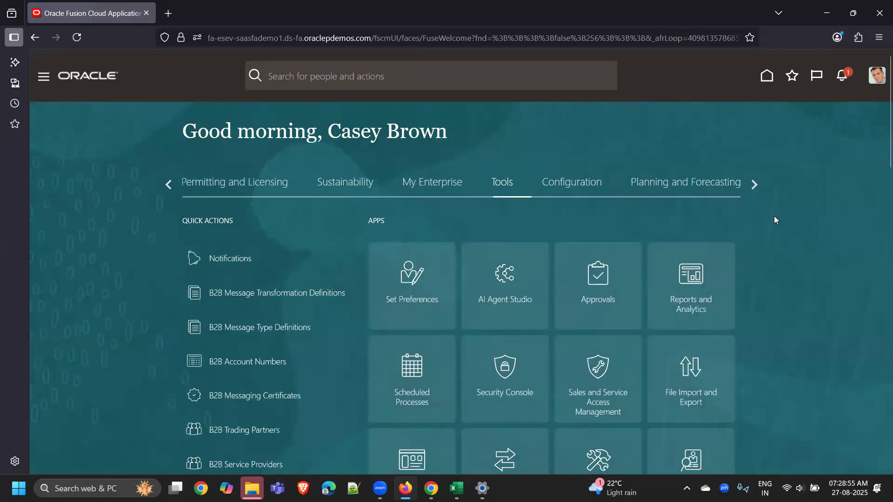
pyautogui.click(169, 186)
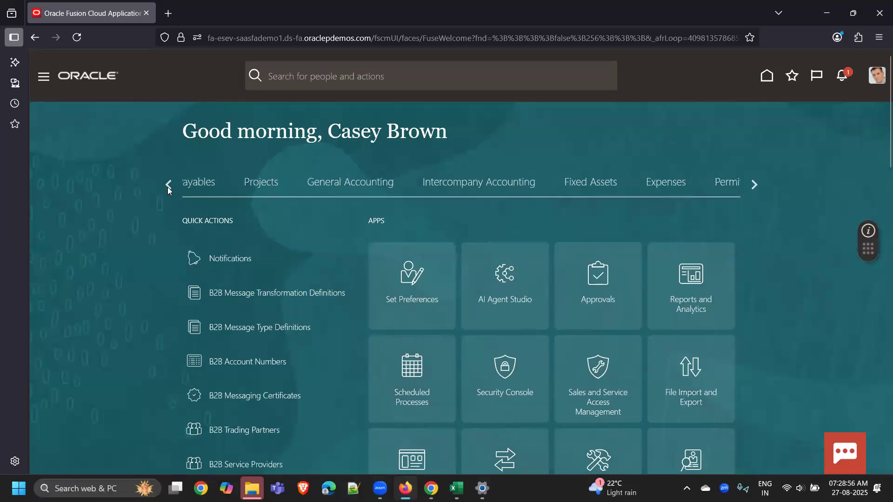
pyautogui.click(373, 187)
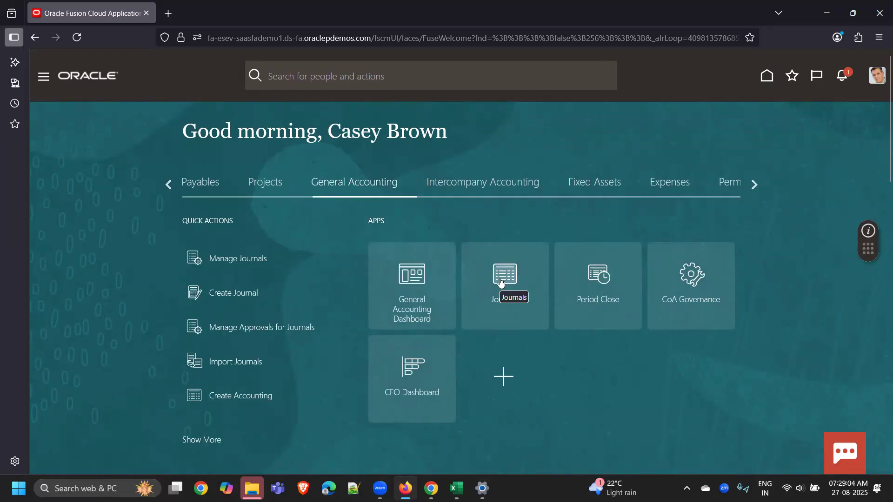
pyautogui.click(603, 280)
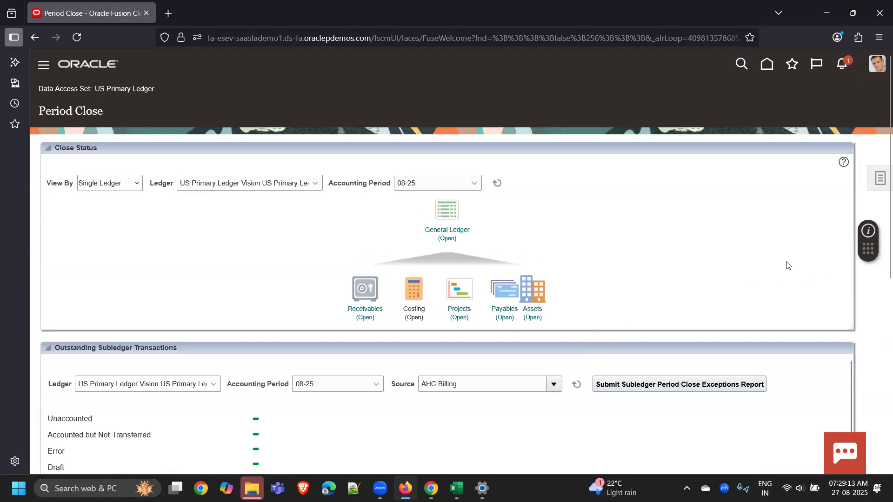
# Examine the Period Close page for its data access set, close status, outstanding subledger transactions, translation status and intercompany period status
pyautogui.scroll(-7, 865, 306)
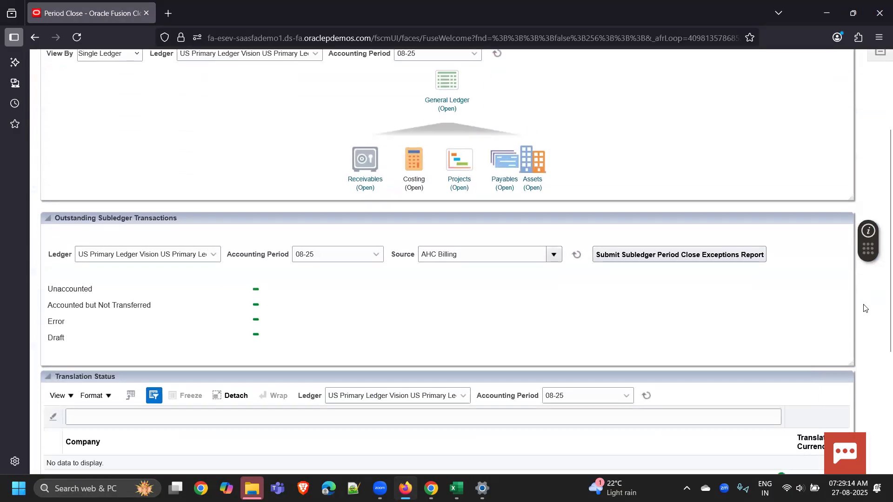
pyautogui.scroll(7, 864, 310)
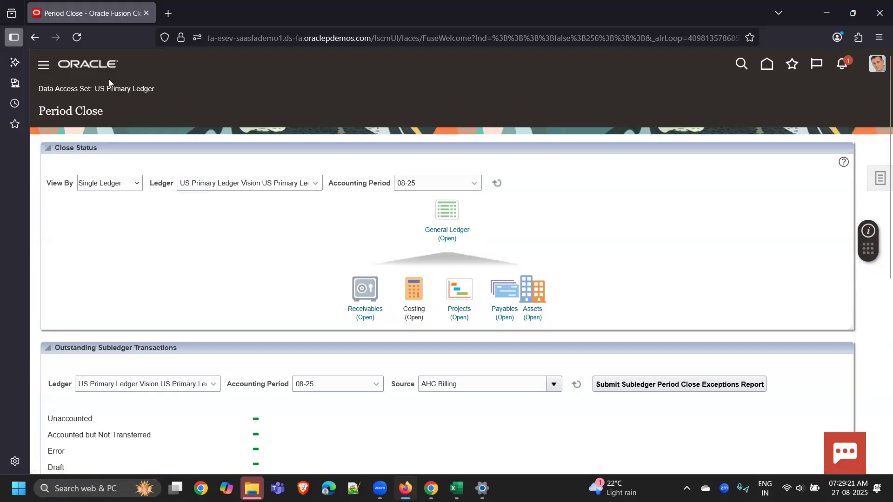
pyautogui.moveTo(145, 84); pyautogui.dragTo(149, 83)
pyautogui.click(32, 206)
pyautogui.scroll(-7, 38, 209)
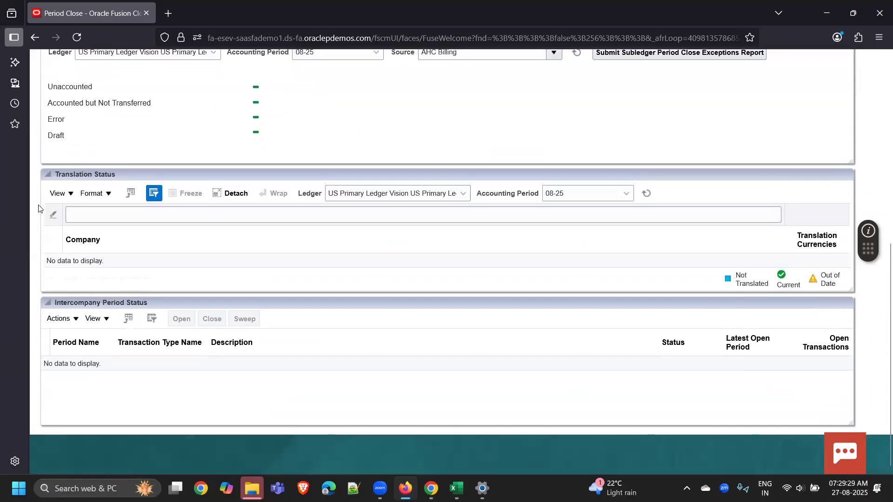
pyautogui.scroll(7, 38, 208)
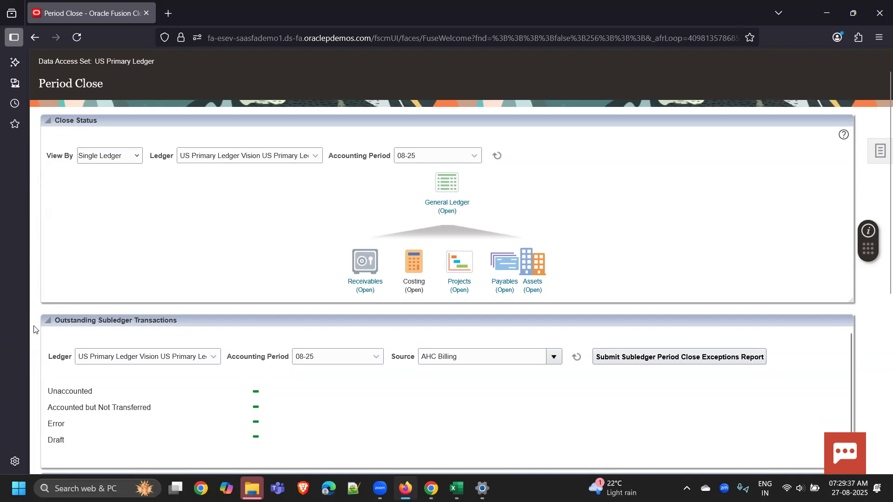
pyautogui.scroll(-5, 81, 334)
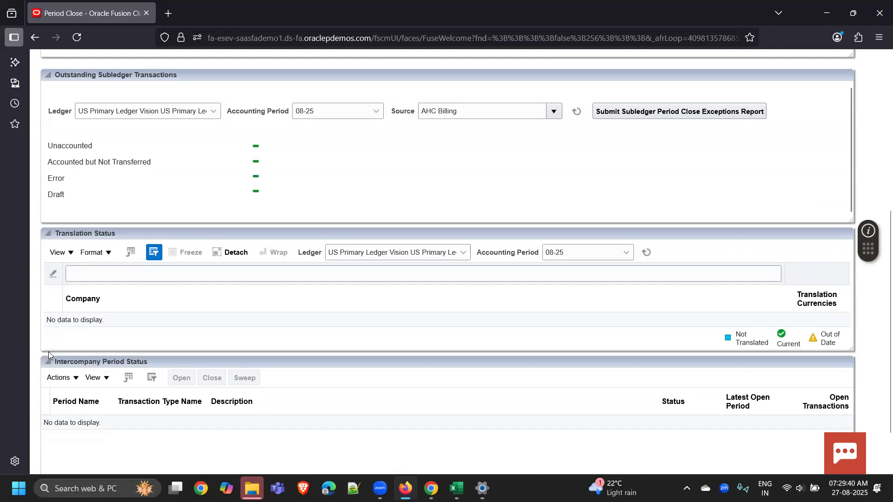
pyautogui.scroll(-2, 49, 352)
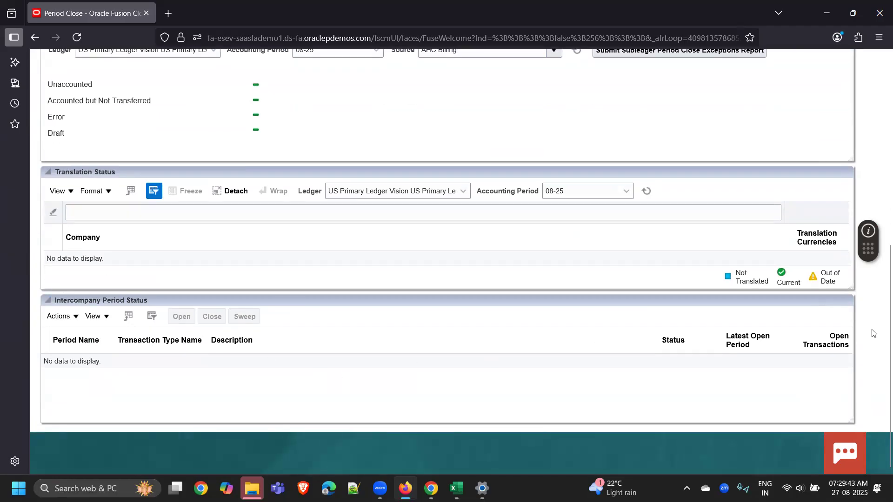
pyautogui.scroll(5, 873, 333)
pyautogui.scroll(2, 346, 281)
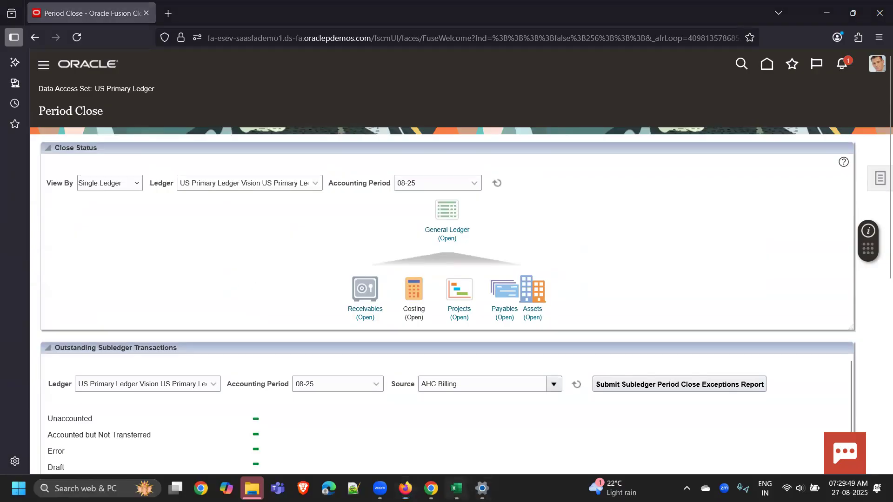
# Switch to the Excel workbook, check the person assigned to the CFO's Approve duty, and return to the Period Close page
pyautogui.click(456, 488)
pyautogui.click(517, 282)
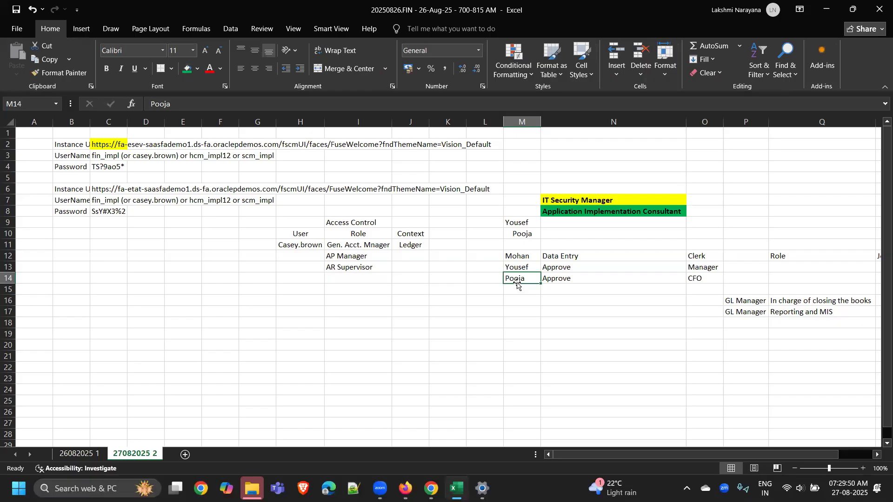
pyautogui.click(826, 9)
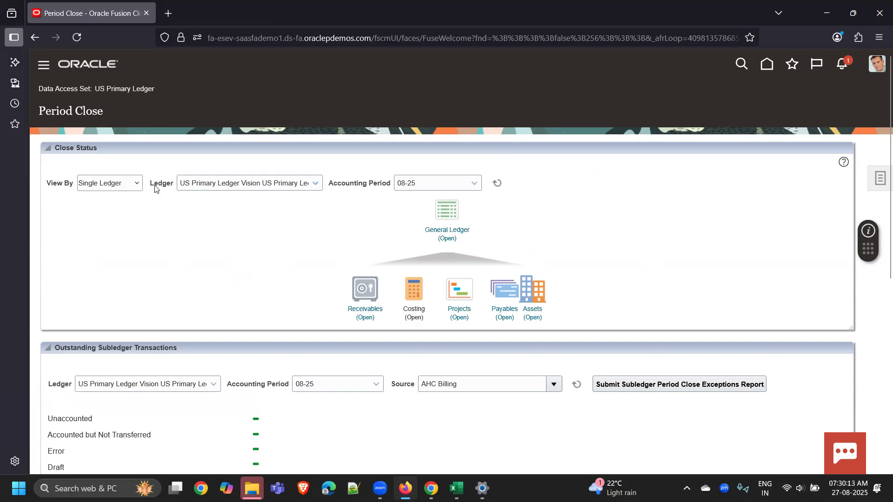
# Examine the Period Close page's status sections and open its list of accounting tasks
pyautogui.scroll(-3, 866, 298)
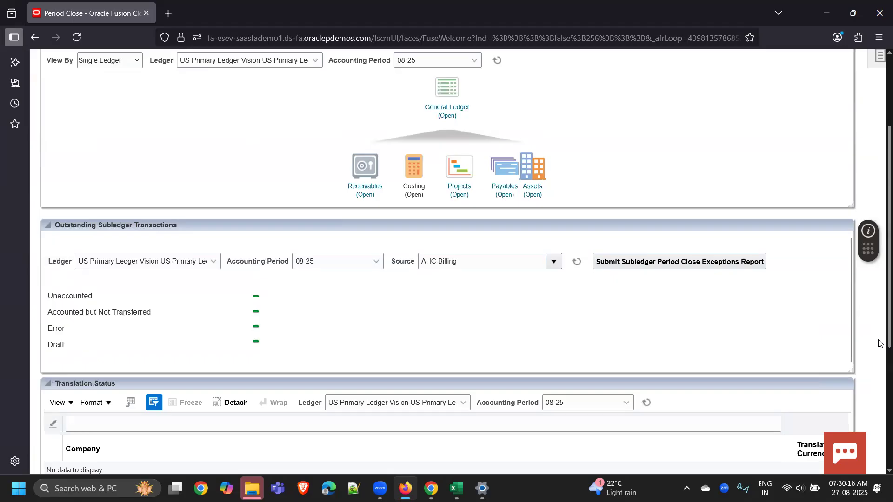
pyautogui.scroll(-3, 868, 339)
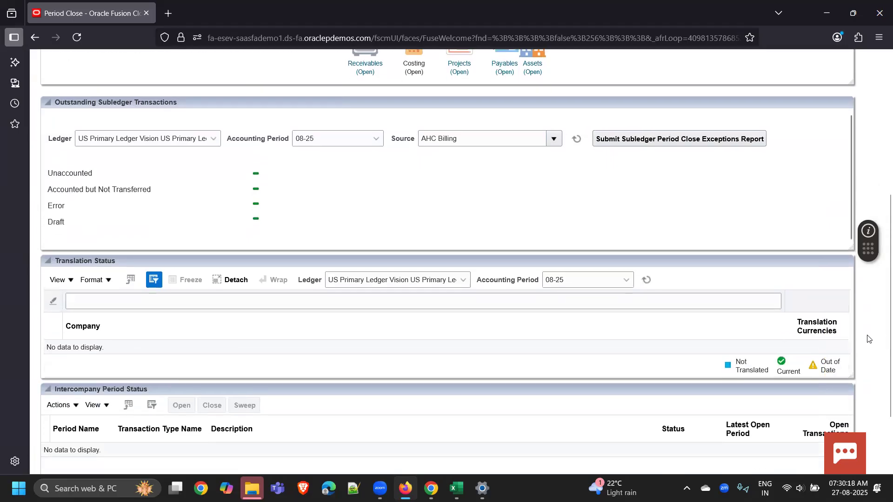
pyautogui.scroll(-2, 867, 339)
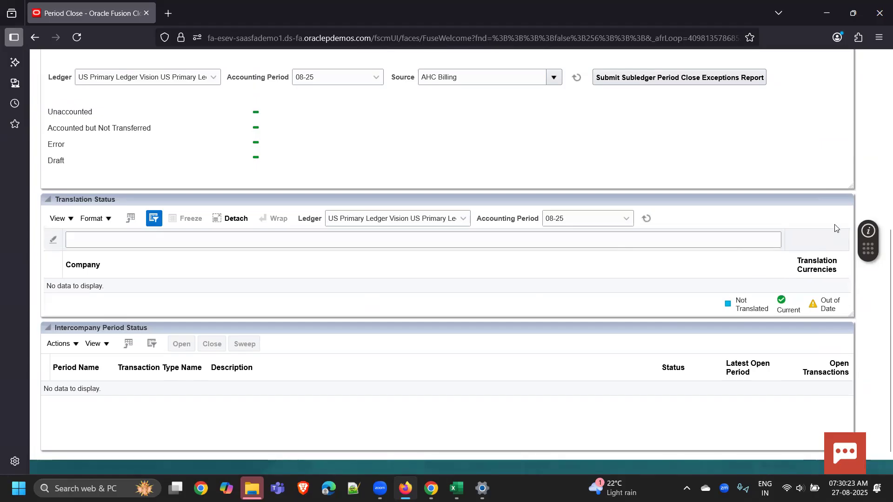
pyautogui.scroll(8, 871, 186)
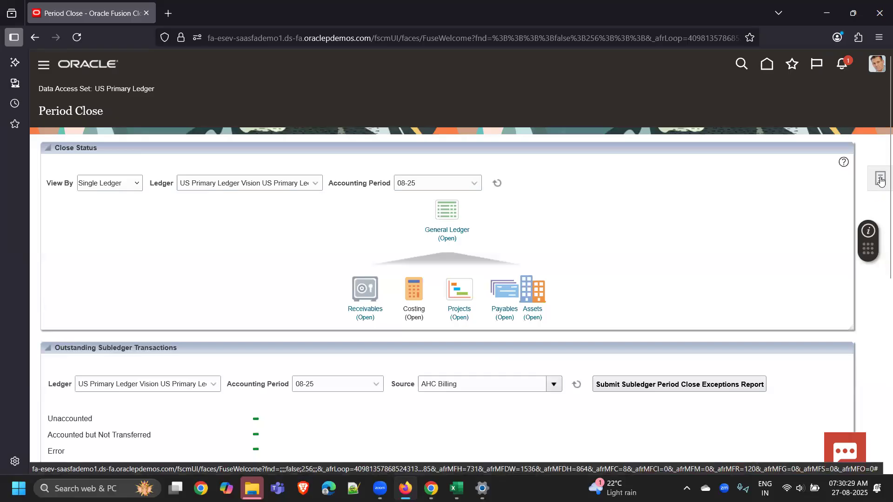
pyautogui.click(880, 179)
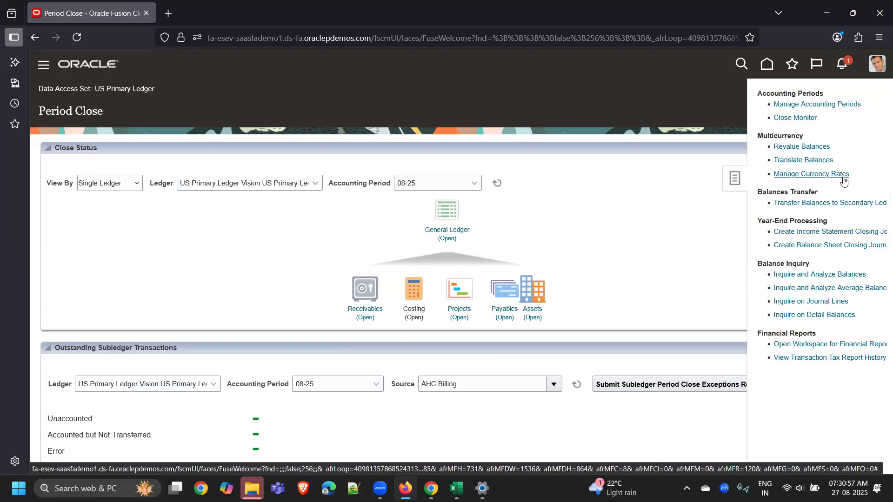
# Switch to the Excel workbook and enter "task" in K16 and "taskpane" in J16
pyautogui.click(456, 488)
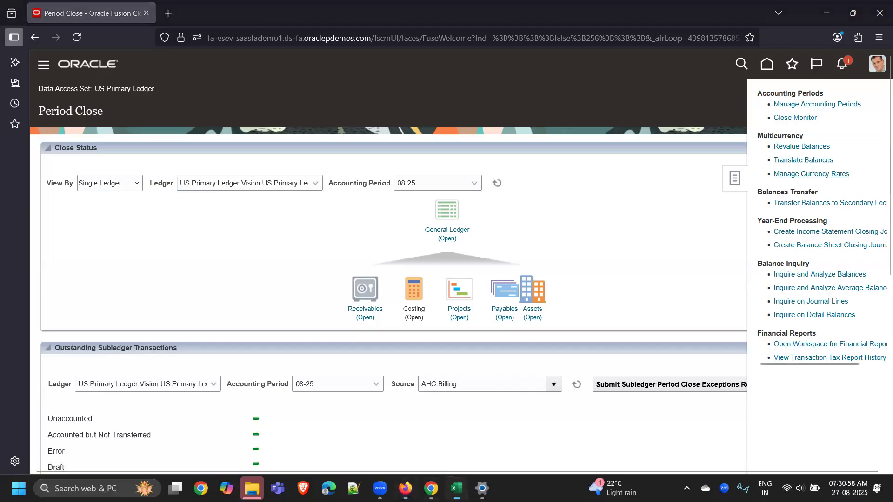
pyautogui.click(436, 302)
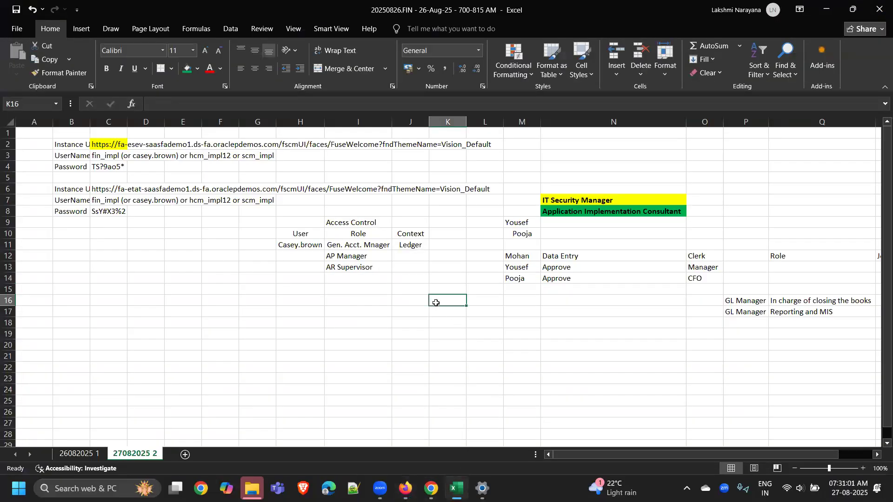
pyautogui.write('task')
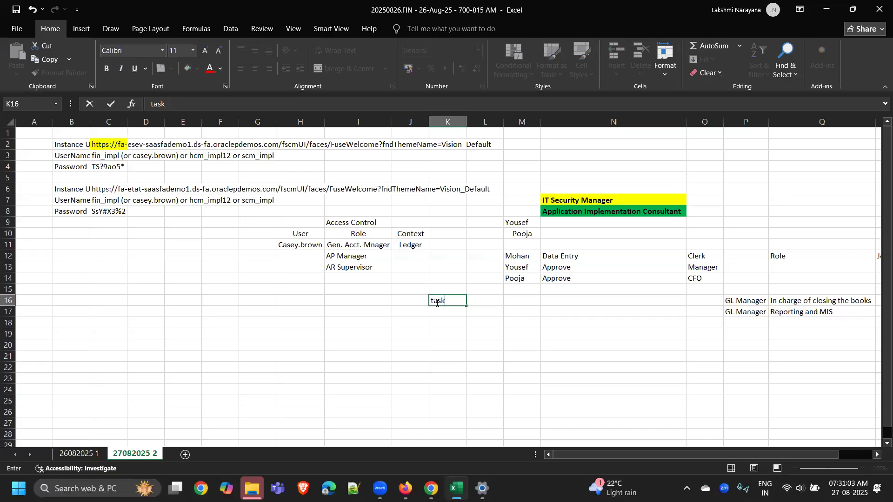
pyautogui.click(436, 303)
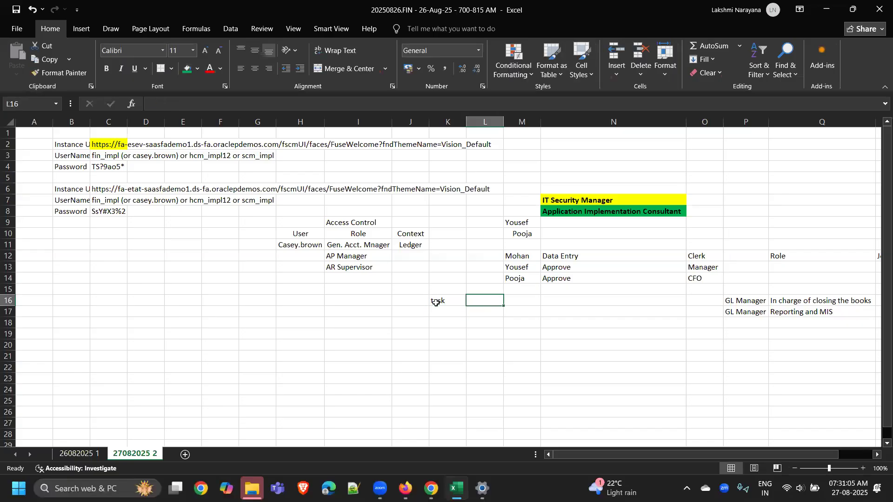
pyautogui.press('Left')
pyautogui.write('task')
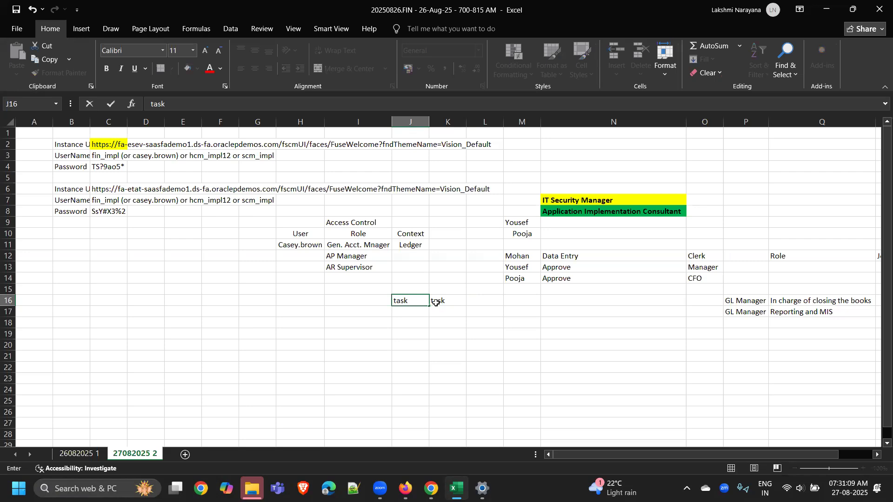
pyautogui.write('pane')
pyautogui.press('Return')
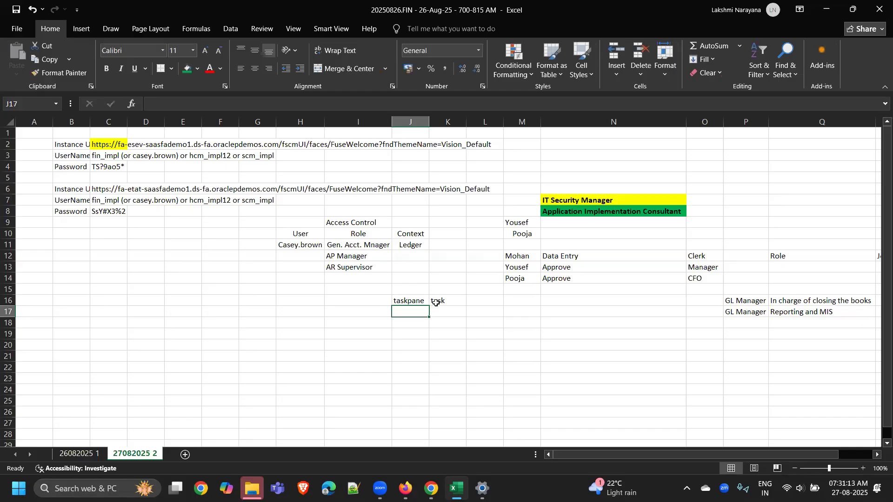
# Return to Oracle Fusion, duplicate the Period Close tab, and open the General Ledger functional area in Setup and Maintenance in the duplicate
pyautogui.click(405, 488)
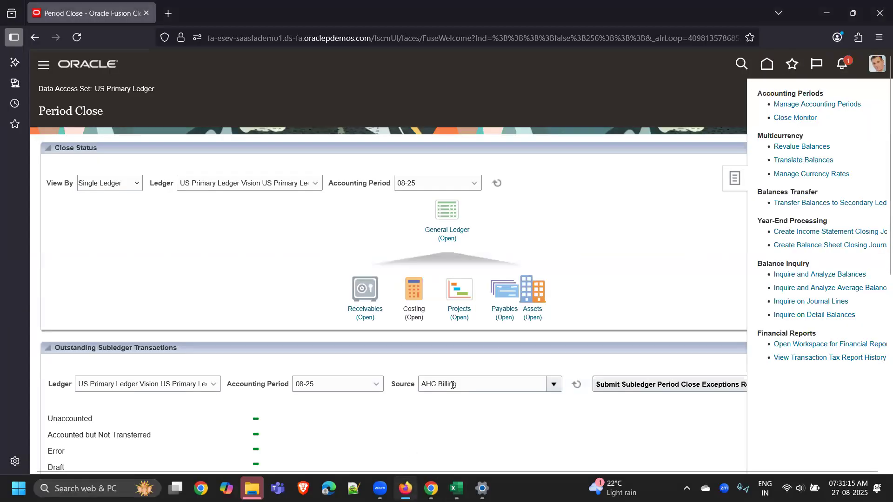
pyautogui.click(652, 113)
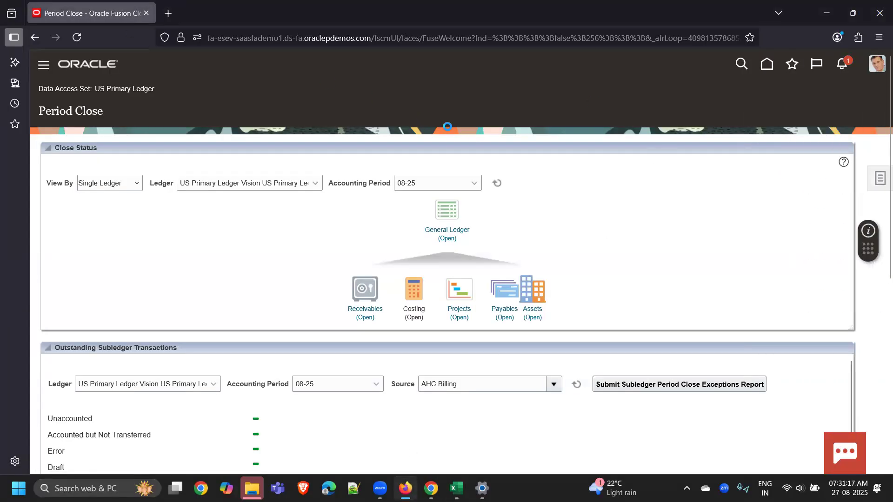
pyautogui.rightClick(98, 16)
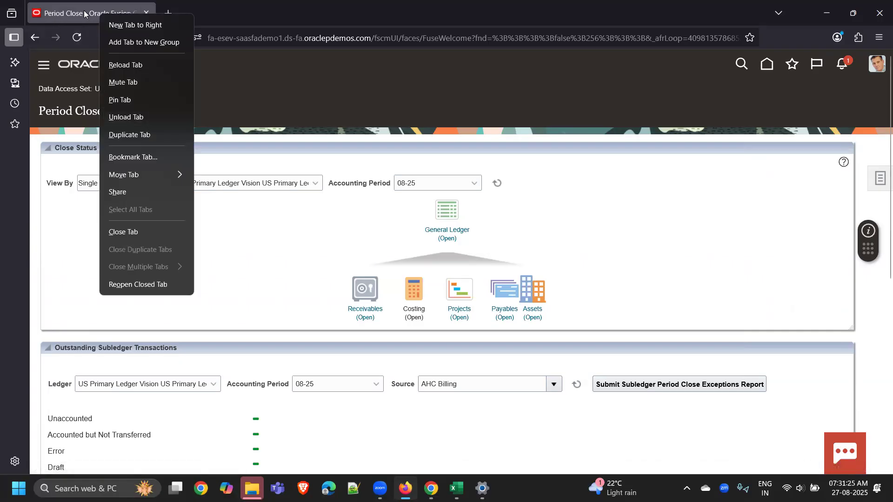
pyautogui.click(140, 136)
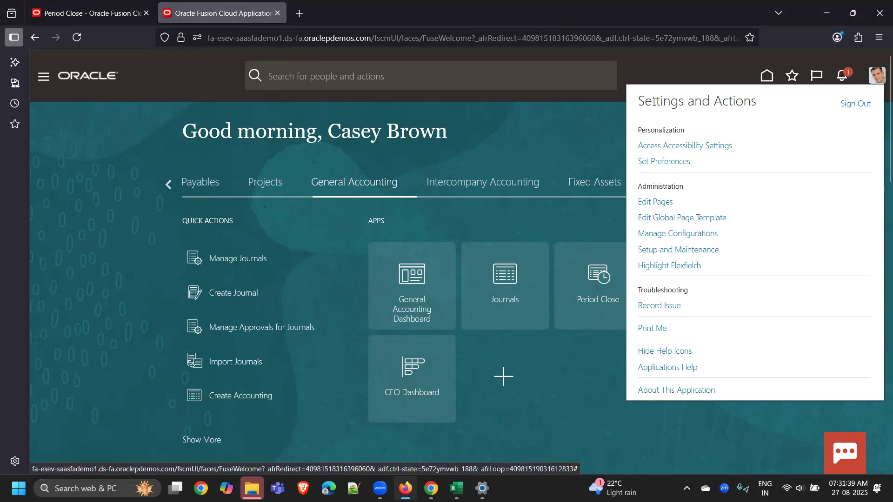
pyautogui.click(698, 252)
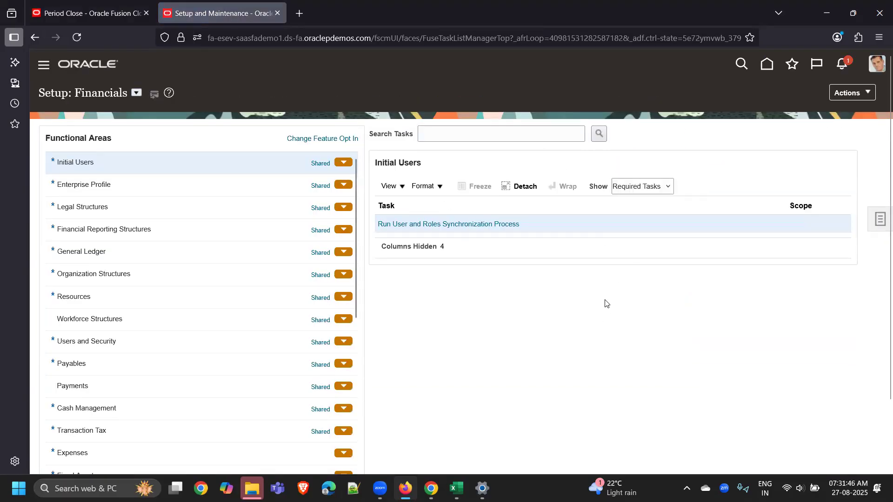
pyautogui.click(200, 257)
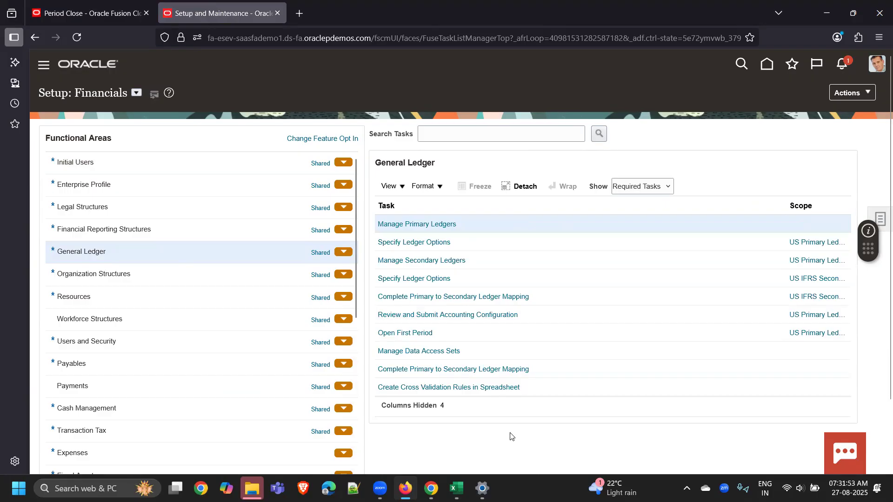
# Compare the Period Close page's task list with the General Ledger setup tasks in Setup and Maintenance
pyautogui.click(88, 13)
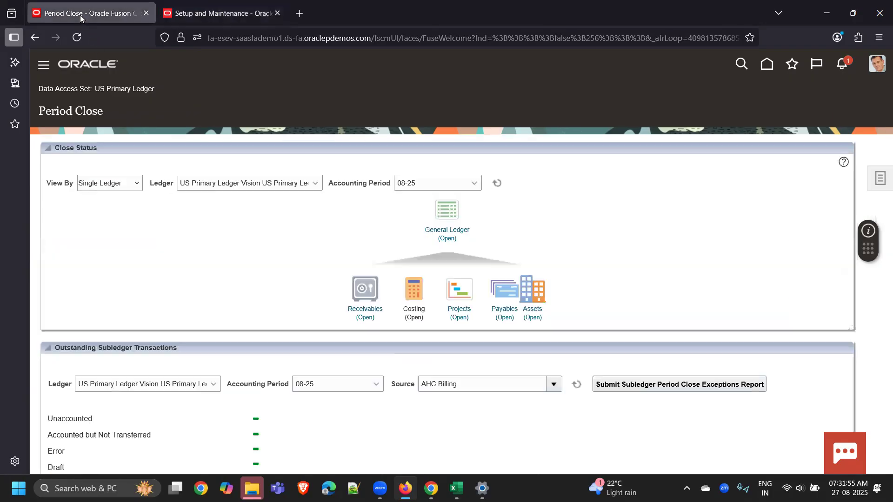
pyautogui.click(878, 181)
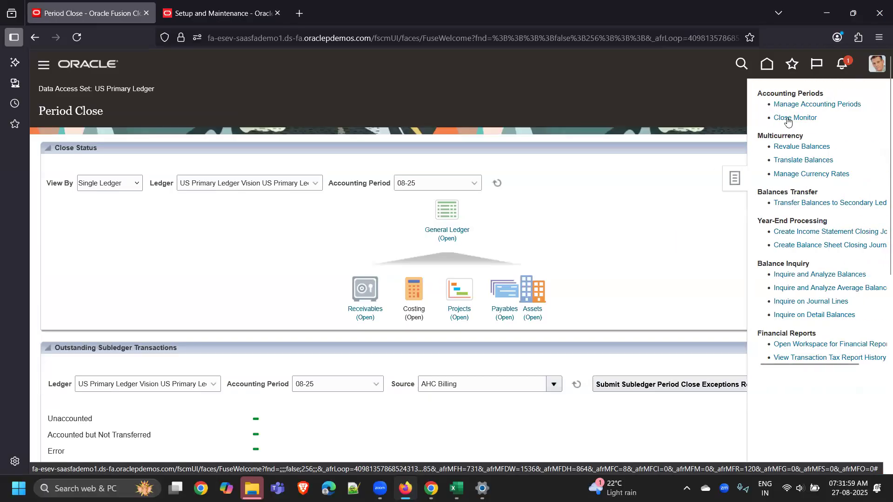
pyautogui.click(223, 13)
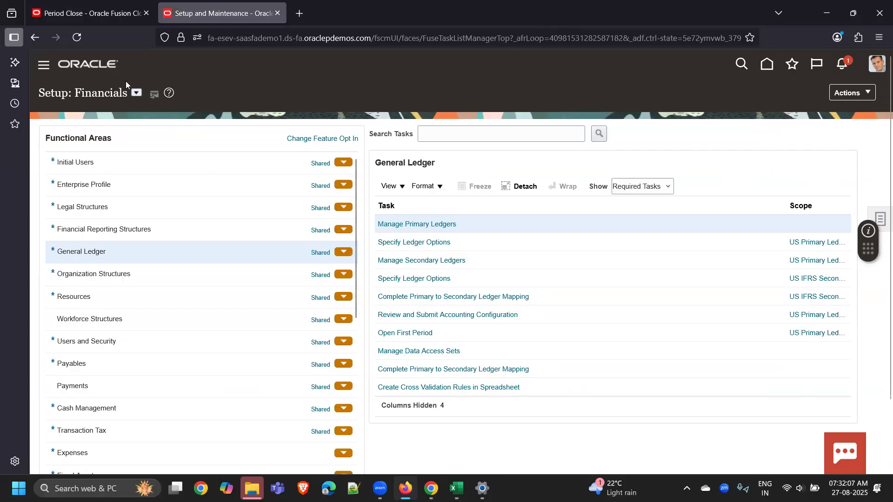
pyautogui.click(87, 16)
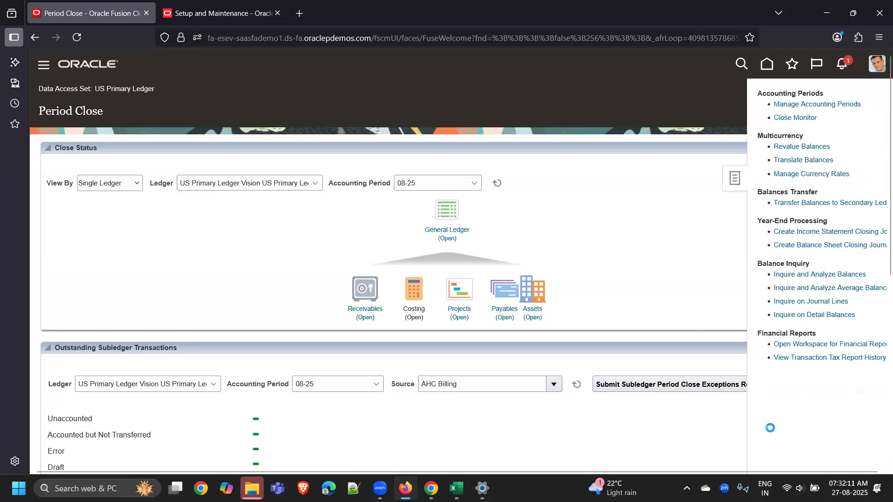
# Close the Period Close task list, return to the home page, and open Journals under General Accounting
pyautogui.click(590, 109)
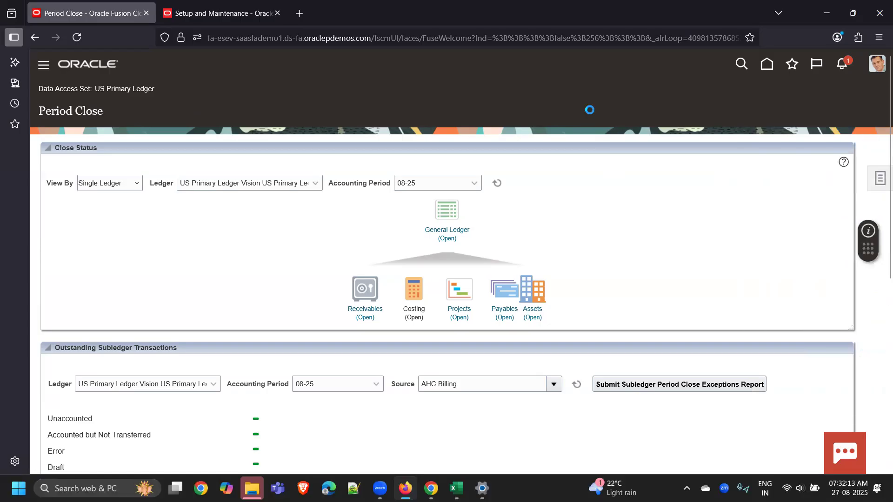
pyautogui.click(765, 68)
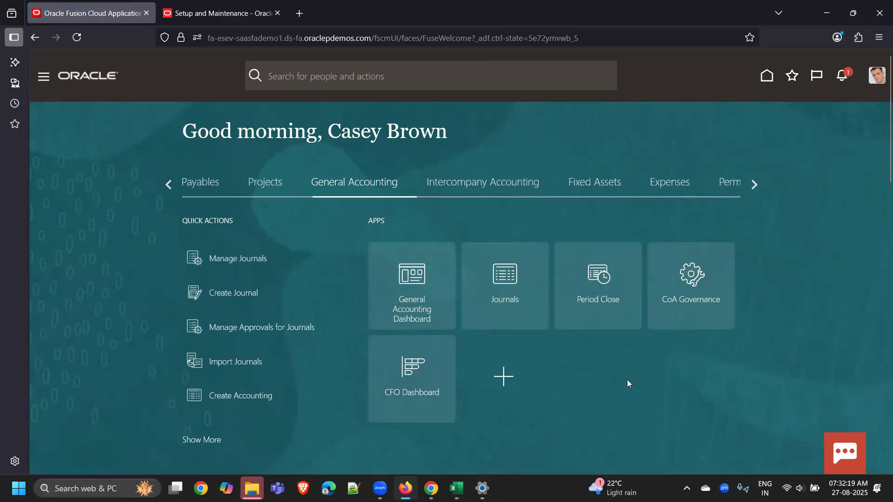
pyautogui.click(510, 279)
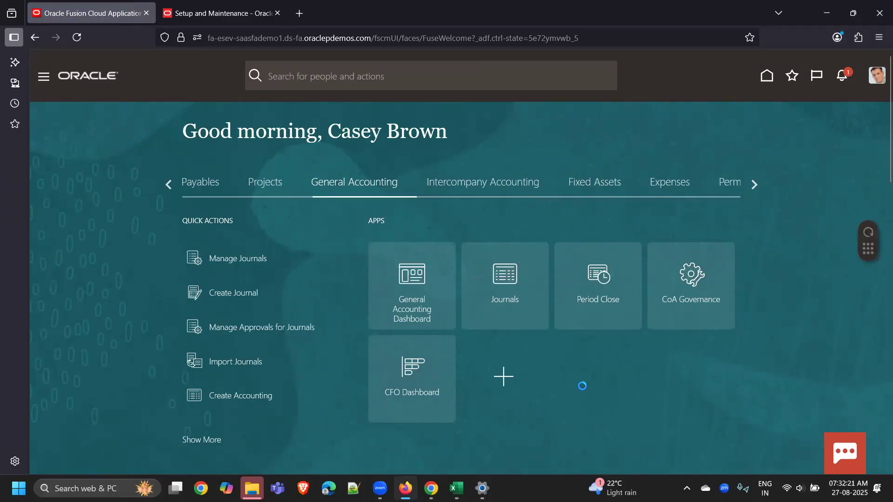
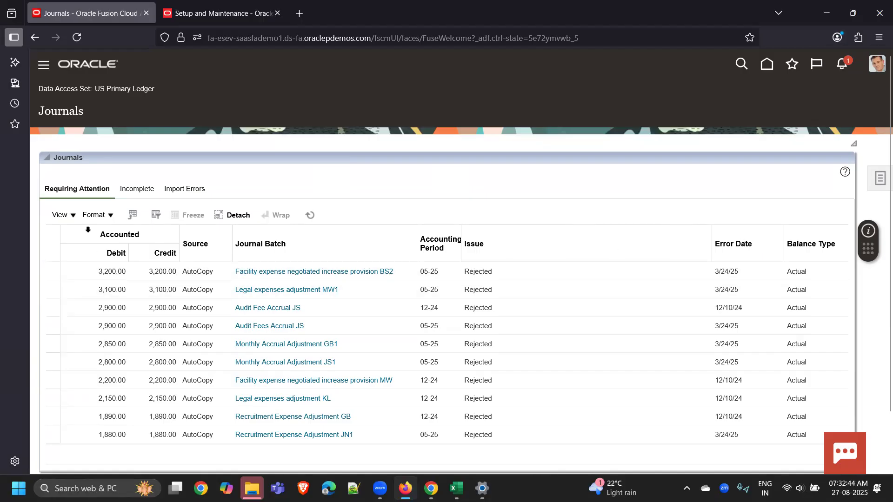
# Reorder the Requiring Attention journals table so Accounting Period and the Accounted debit and credit columns follow Journal Batch
pyautogui.click(87, 230)
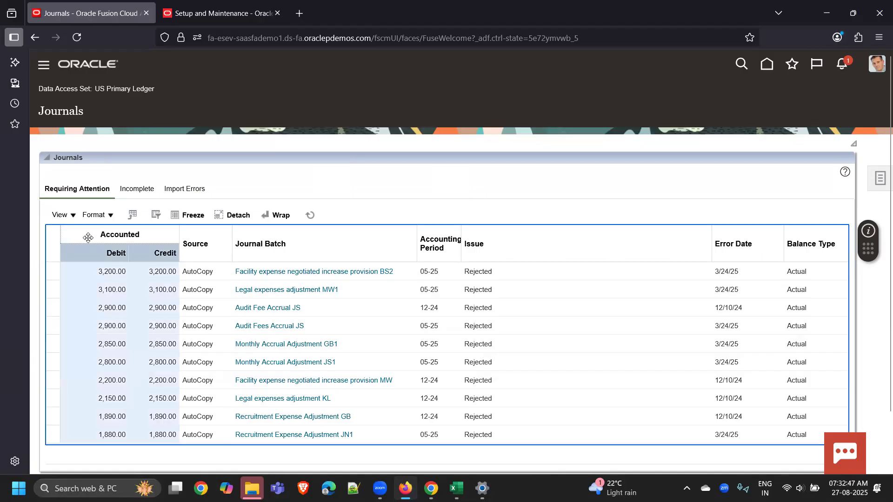
pyautogui.moveTo(91, 235); pyautogui.dragTo(419, 226)
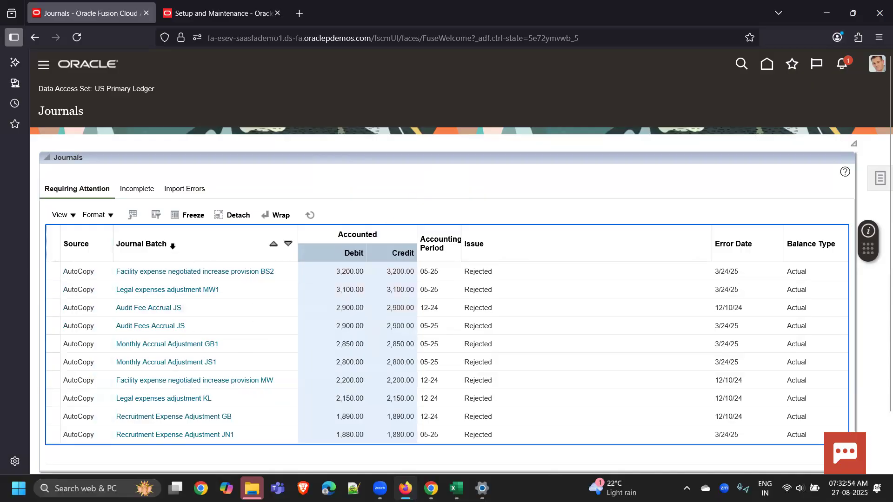
pyautogui.click(445, 249)
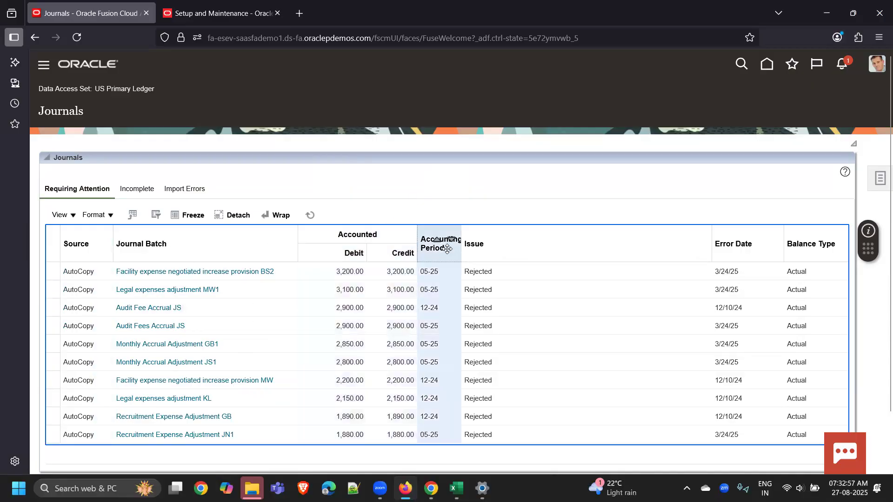
pyautogui.moveTo(448, 249); pyautogui.dragTo(299, 233)
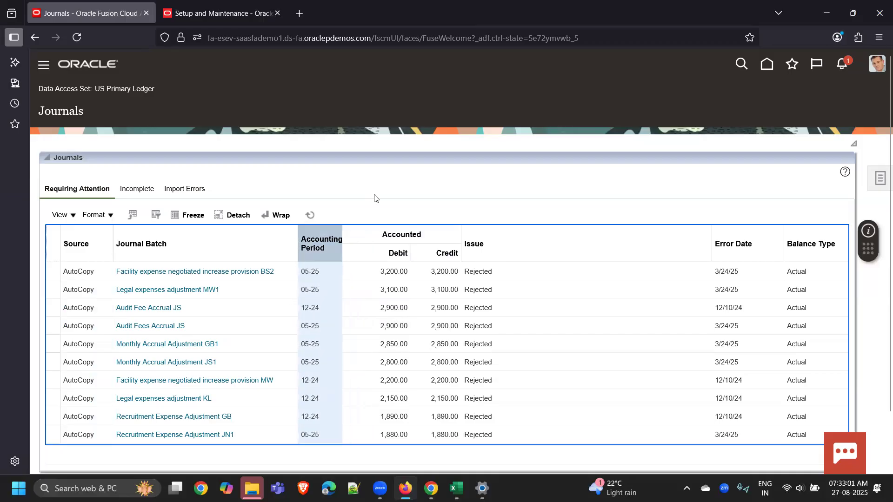
# Sort the Requiring Attention journals by Error Date, first ascending and finally descending
pyautogui.click(556, 242)
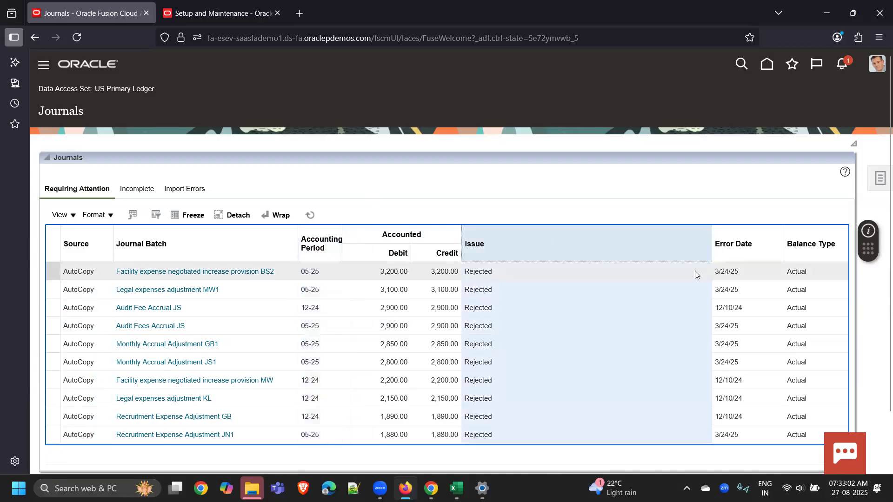
pyautogui.click(818, 255)
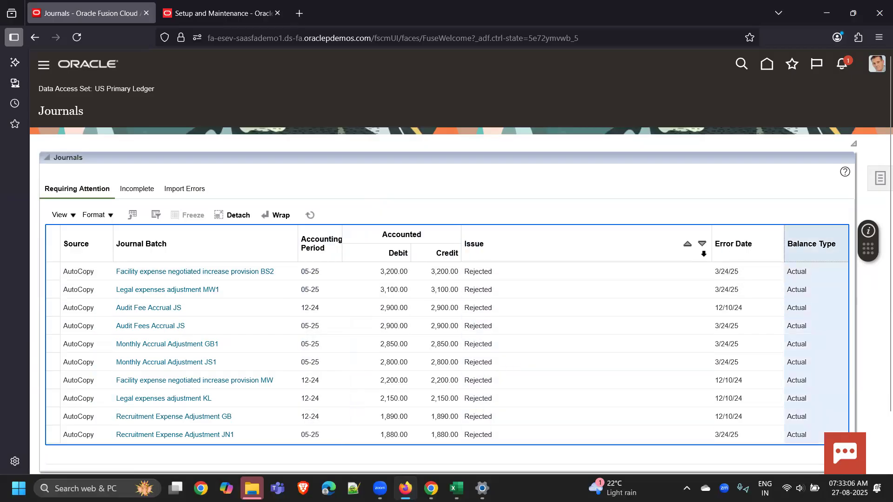
pyautogui.click(737, 252)
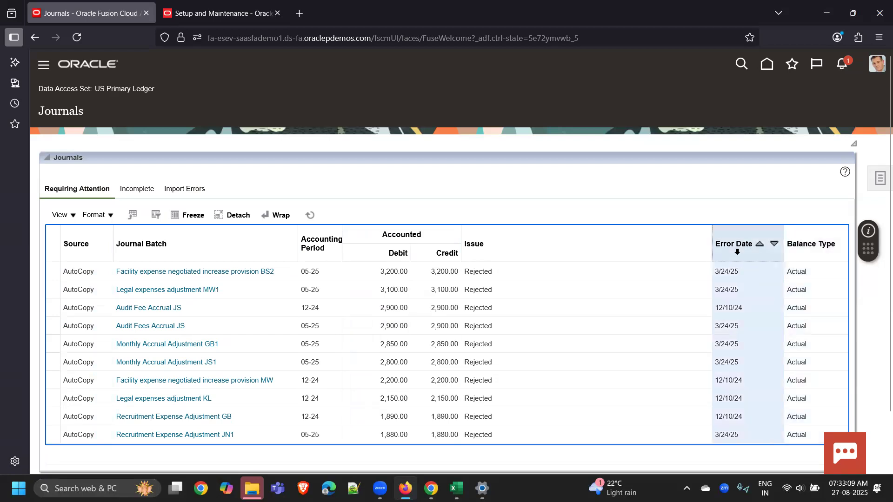
pyautogui.click(760, 244)
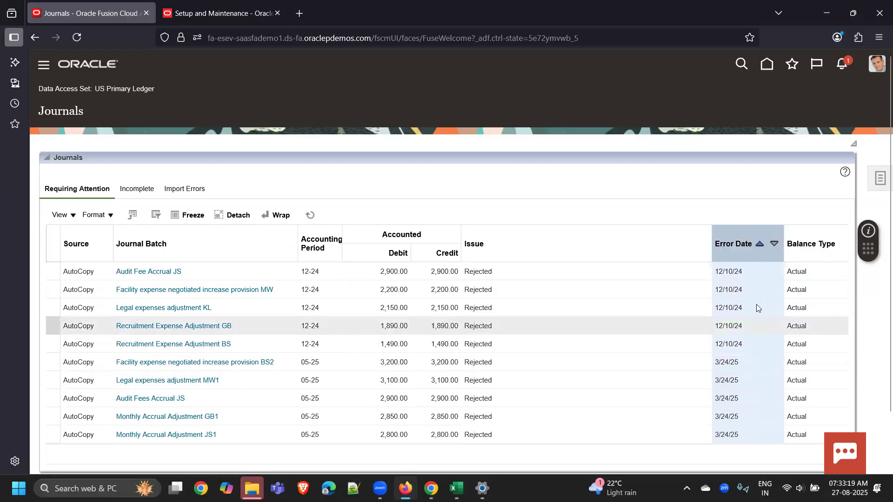
pyautogui.click(773, 244)
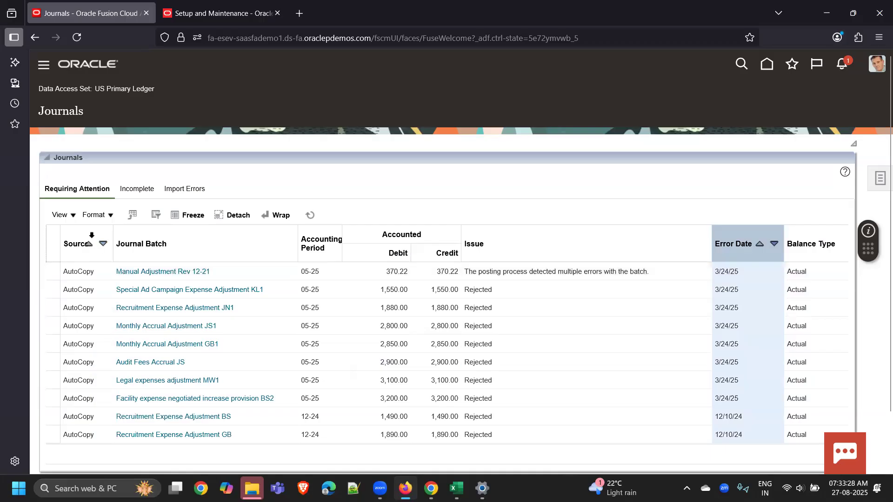
# Hide the Journal Batch column in the Requiring Attention journals table and narrow the Issue column
pyautogui.click(73, 216)
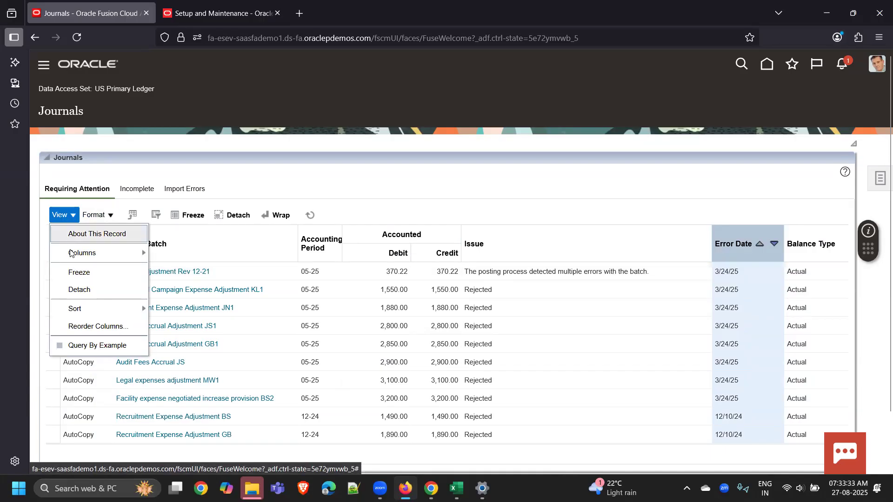
pyautogui.moveTo(77, 260)
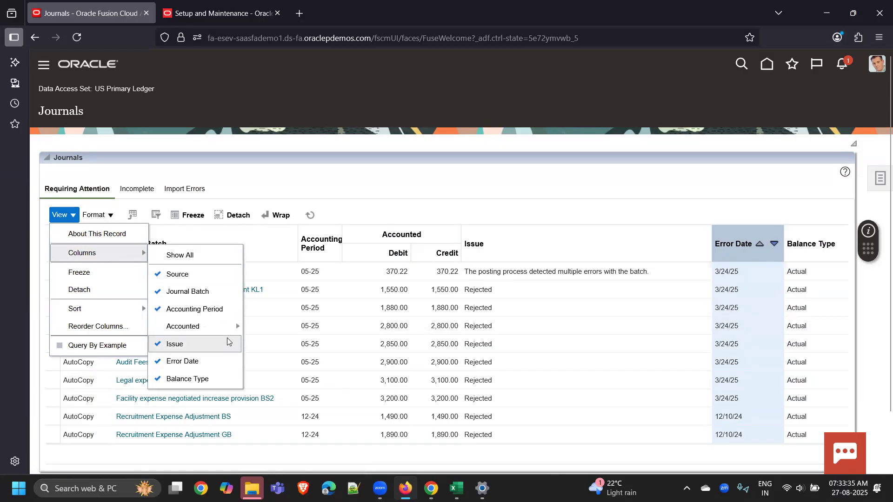
pyautogui.moveTo(217, 334)
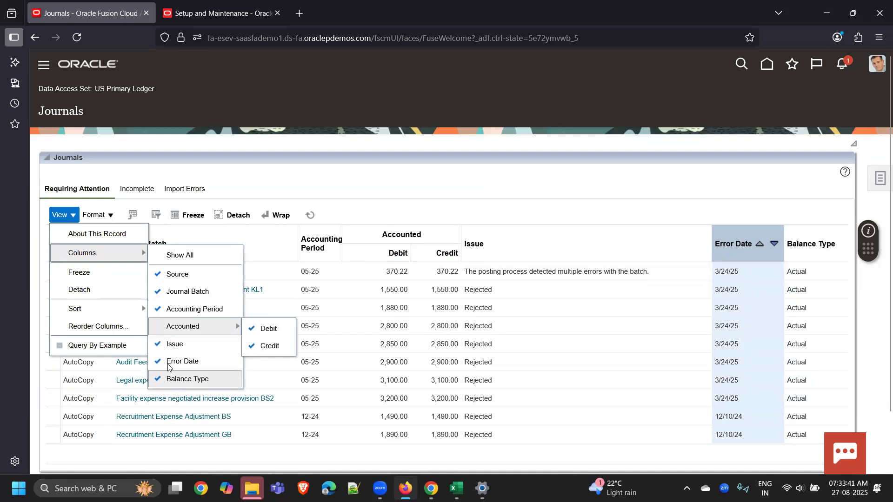
pyautogui.click(159, 293)
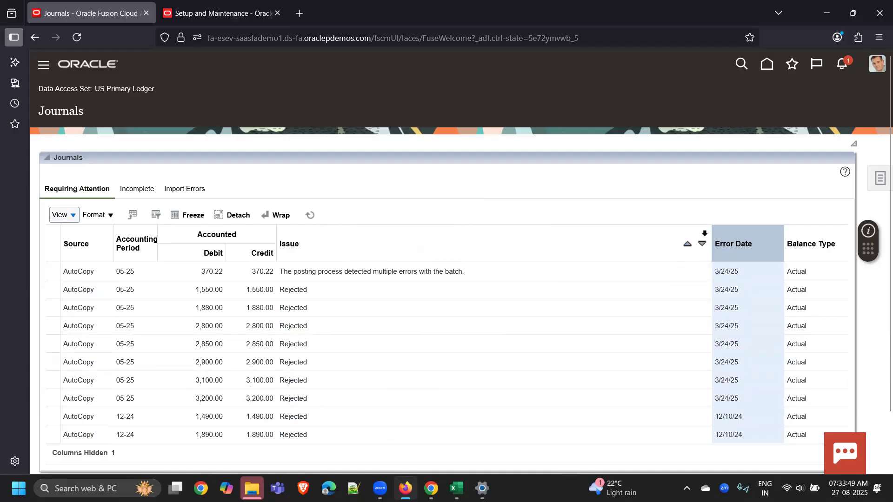
pyautogui.moveTo(711, 233); pyautogui.dragTo(493, 231)
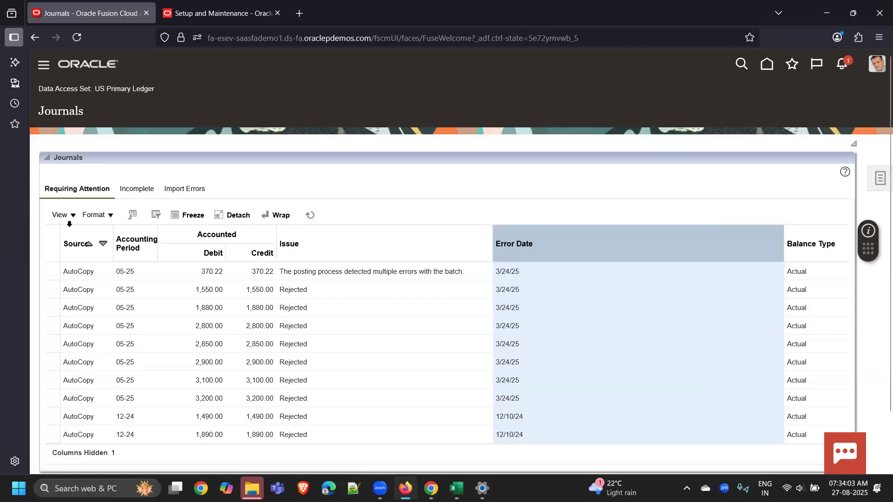
# Restore the Journal Batch column and set the Requiring Attention table to show all columns
pyautogui.click(69, 217)
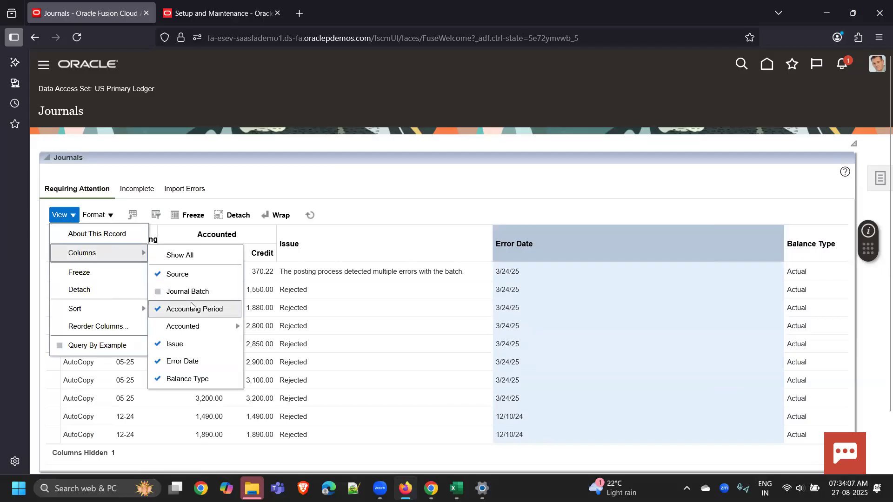
pyautogui.click(189, 293)
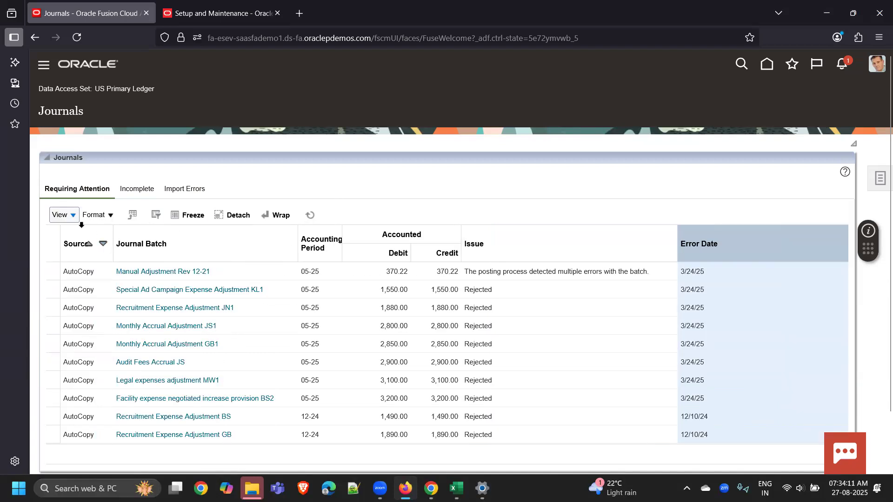
pyautogui.click(76, 221)
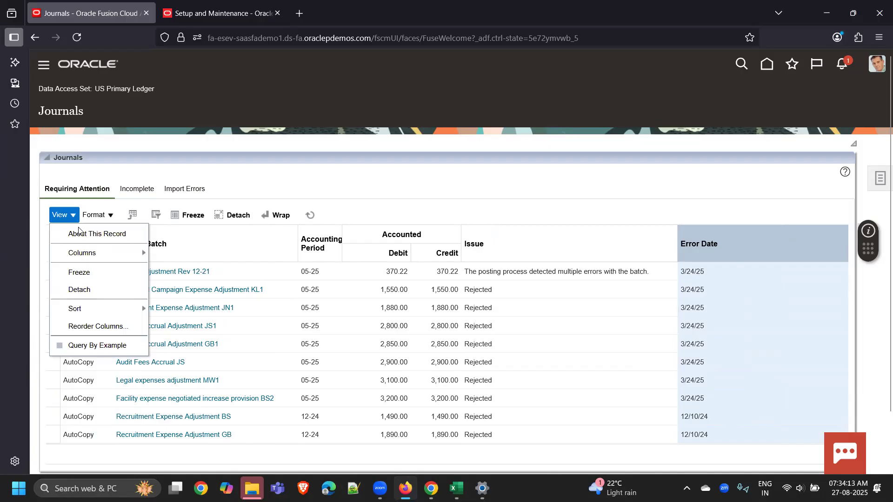
pyautogui.moveTo(87, 255)
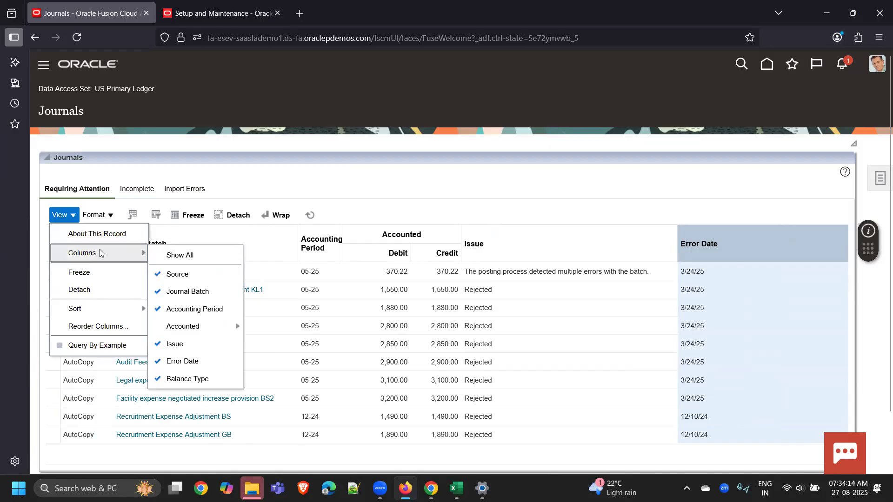
pyautogui.click(193, 257)
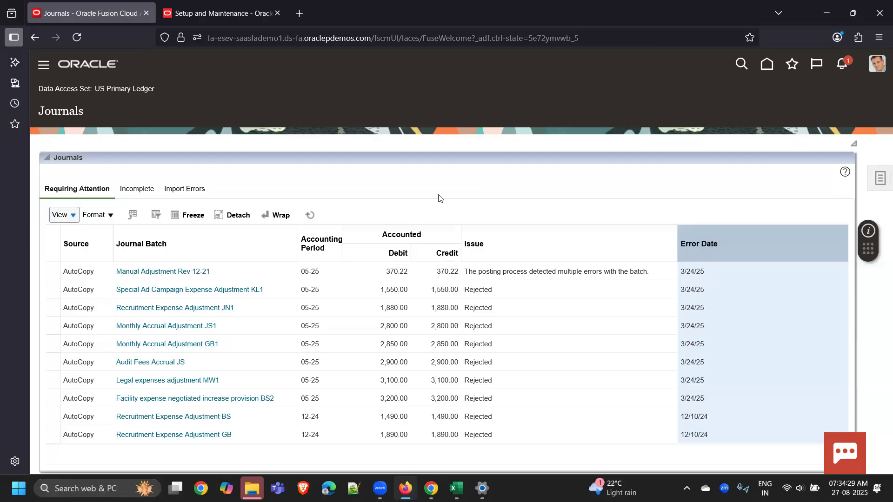
pyautogui.click(461, 191)
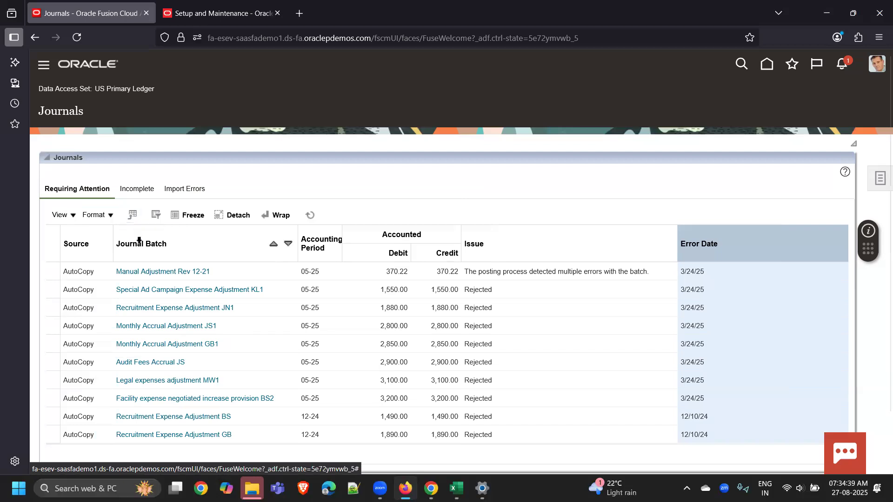
# Export the Requiring Attention table to Excel and review the downloaded RequiringAttention(5).xls with editing enabled
pyautogui.click(133, 218)
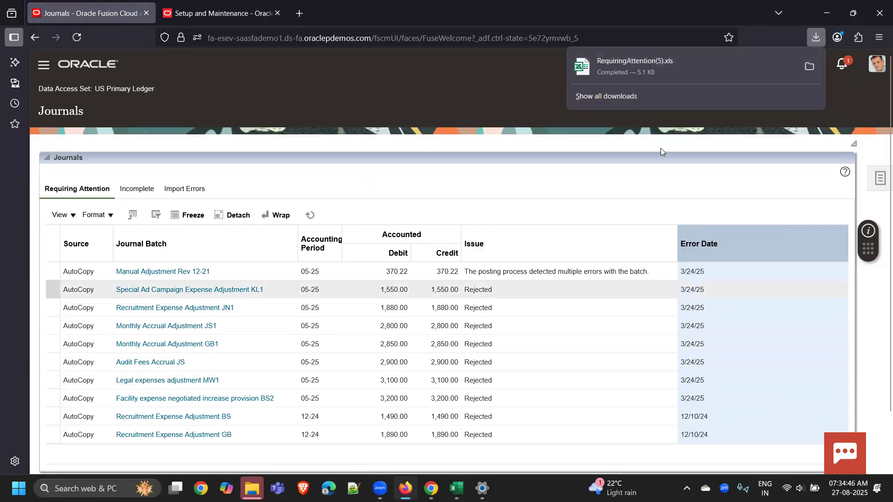
pyautogui.click(626, 68)
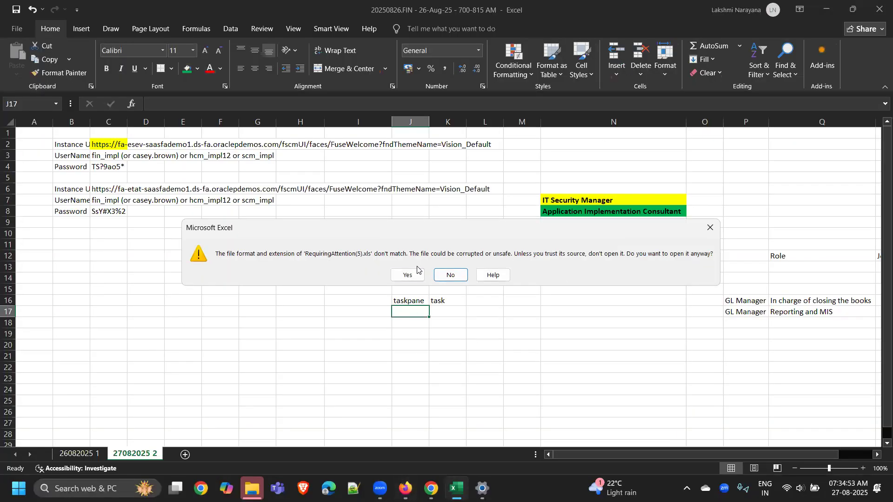
pyautogui.click(408, 275)
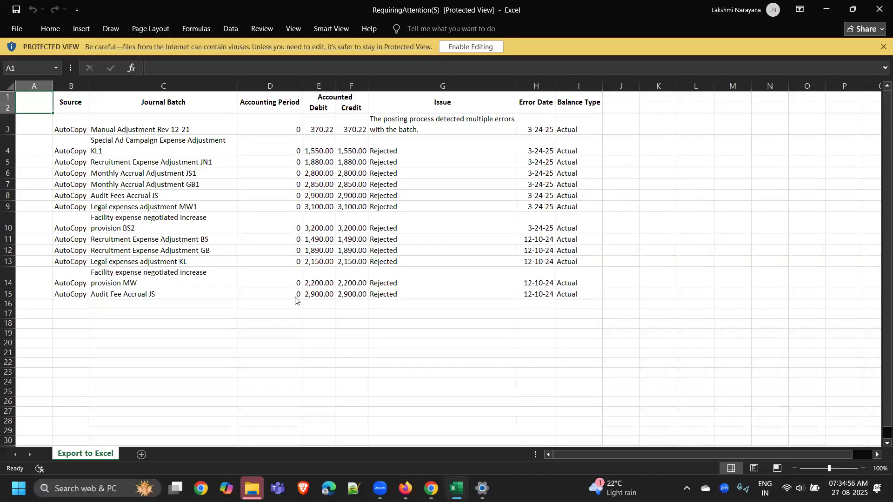
pyautogui.click(474, 47)
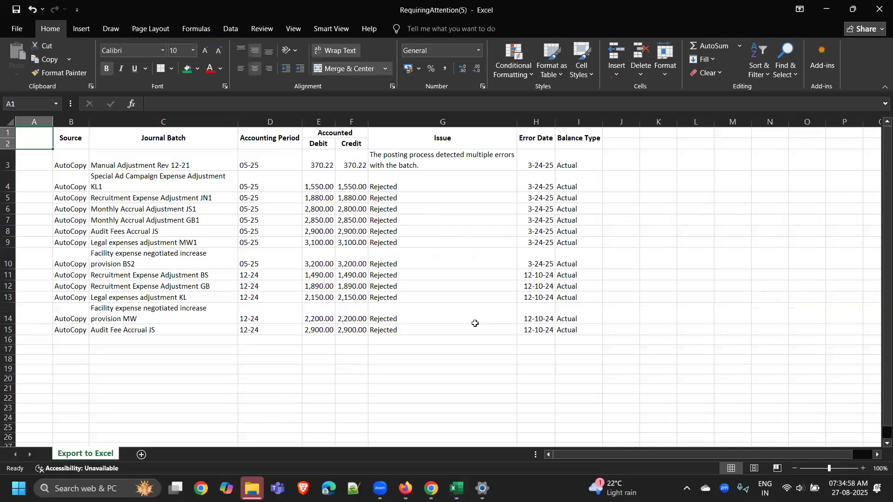
pyautogui.click(120, 372)
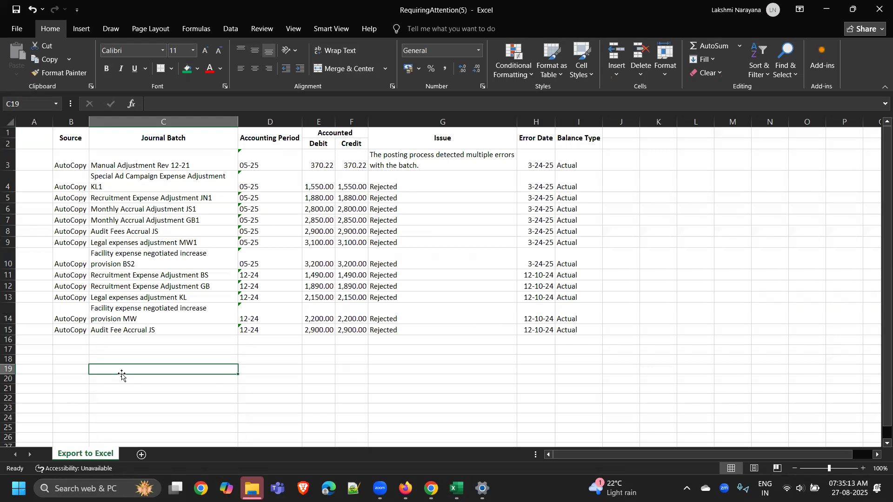
pyautogui.click(422, 387)
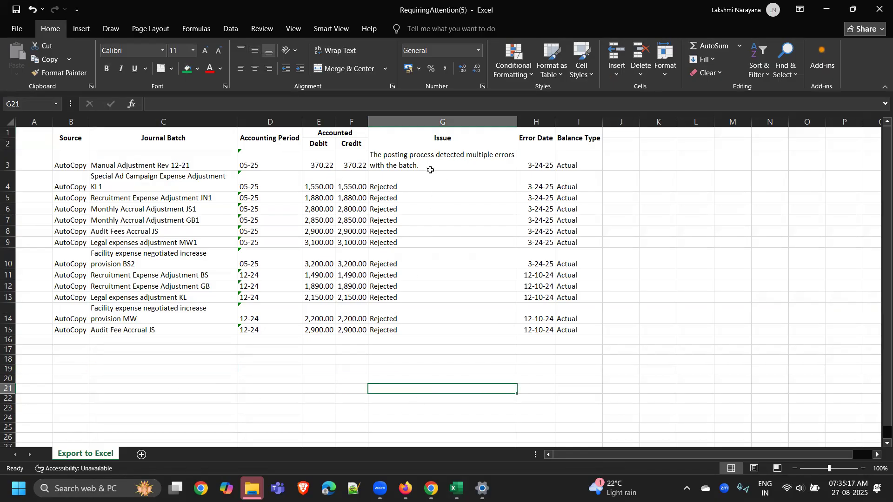
pyautogui.moveTo(60, 141); pyautogui.dragTo(599, 356)
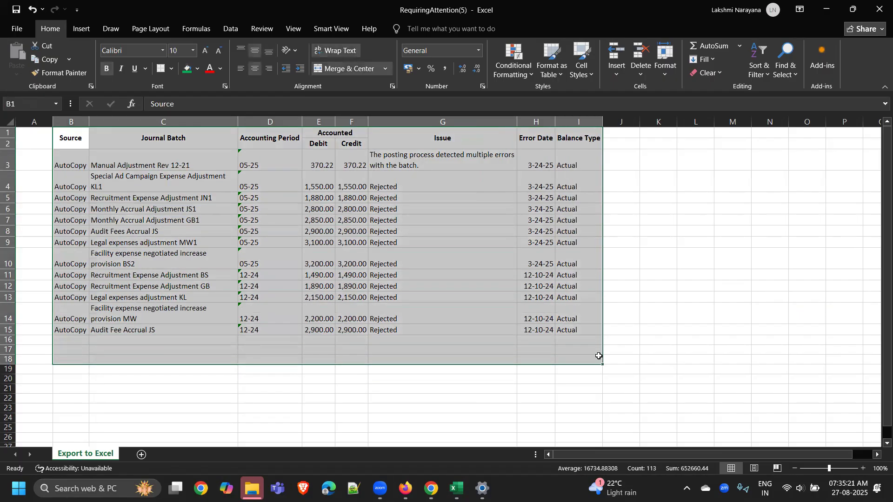
pyautogui.click(656, 258)
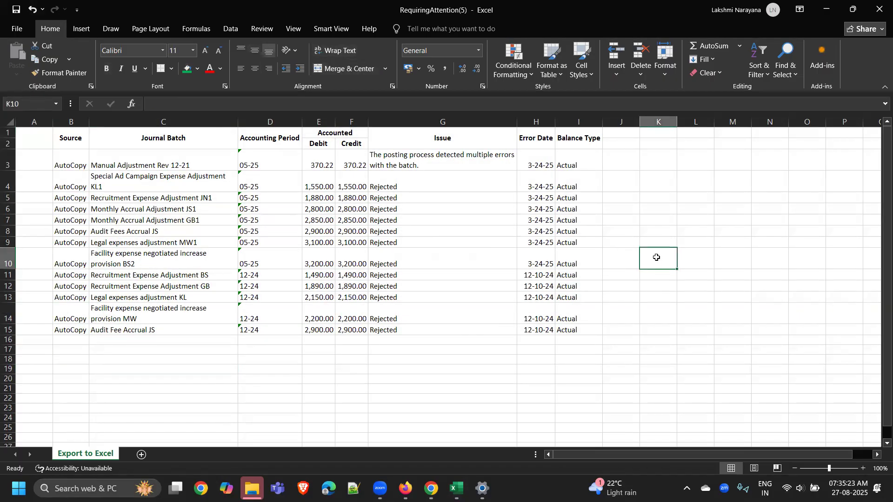
# Switch back to Journals in Firefox, filter Accounting Period by 05-25 using Query By Example, and clear the filter value
pyautogui.click(405, 489)
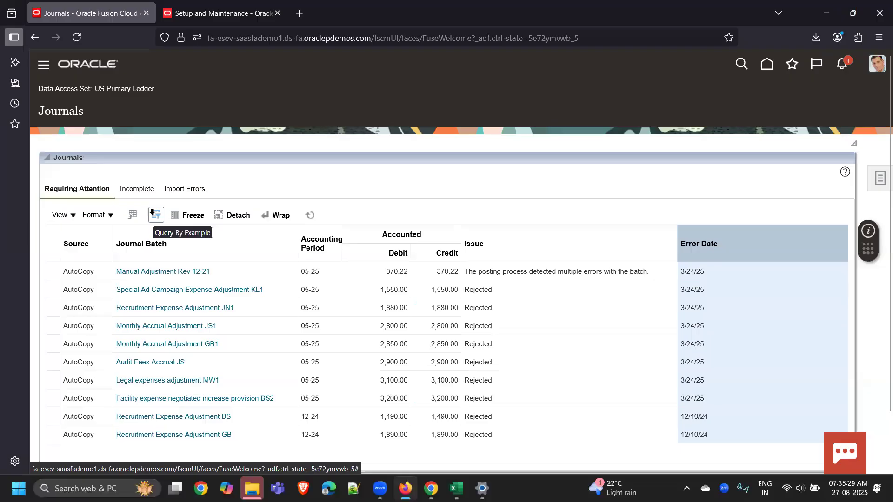
pyautogui.click(160, 221)
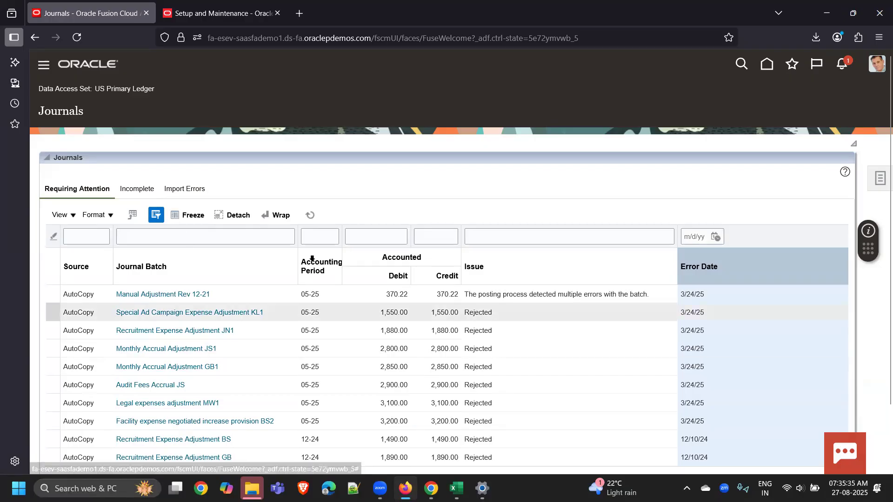
pyautogui.click(317, 238)
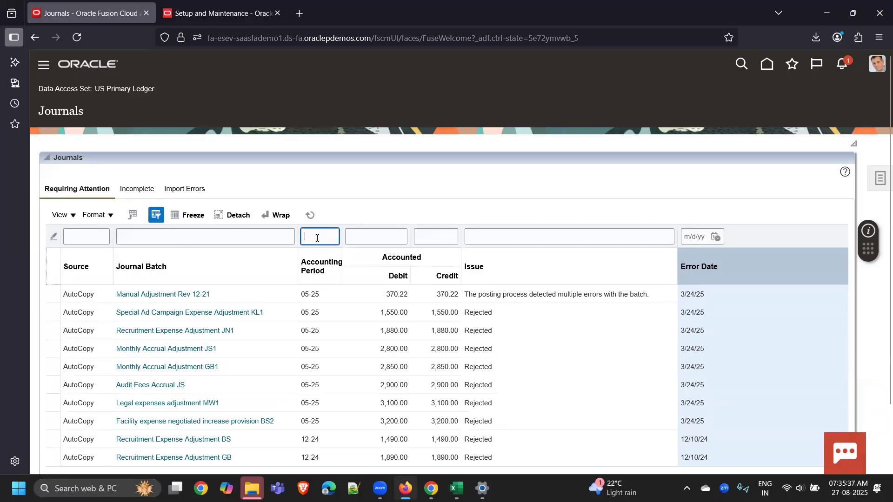
pyautogui.write('05-25')
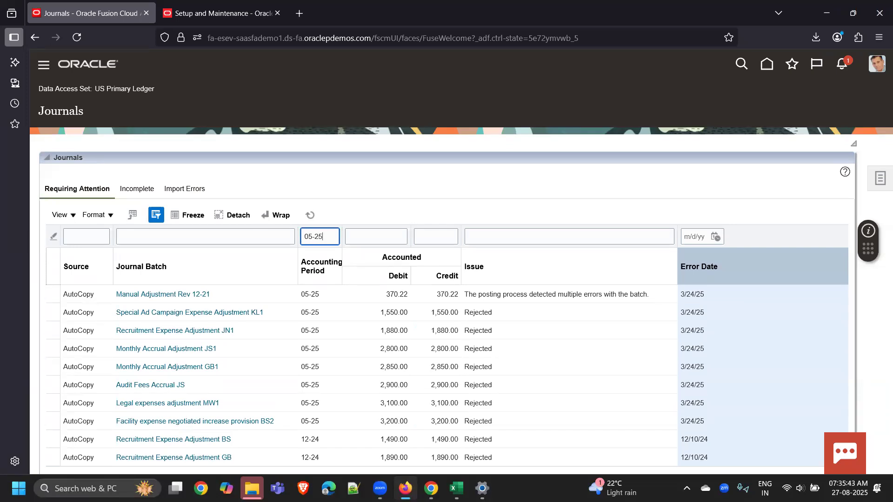
pyautogui.press('Return')
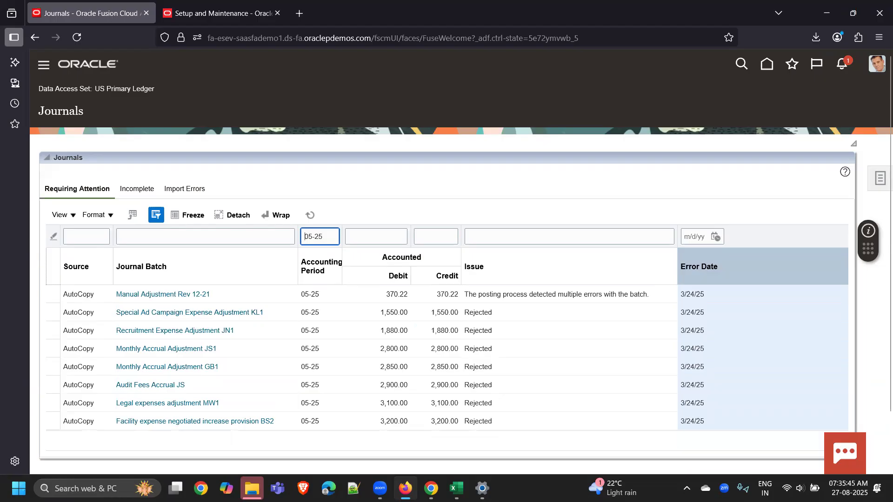
pyautogui.scroll(-3, 349, 353)
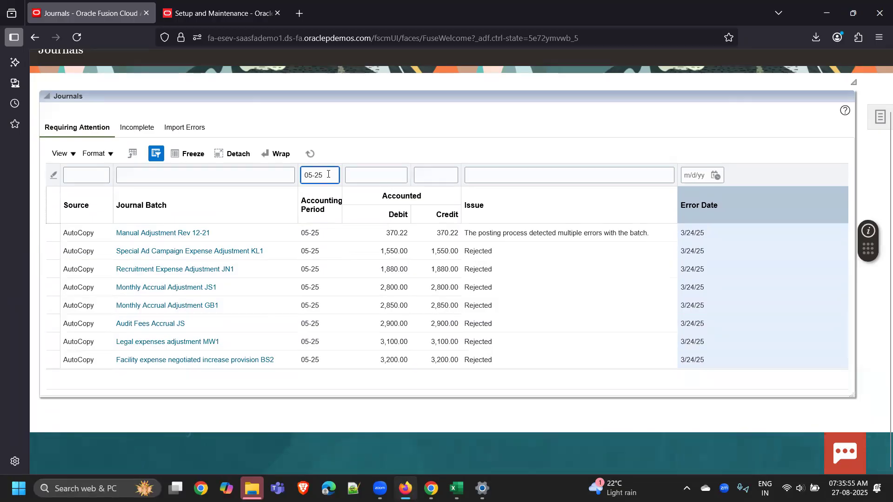
pyautogui.press('BackSpace')
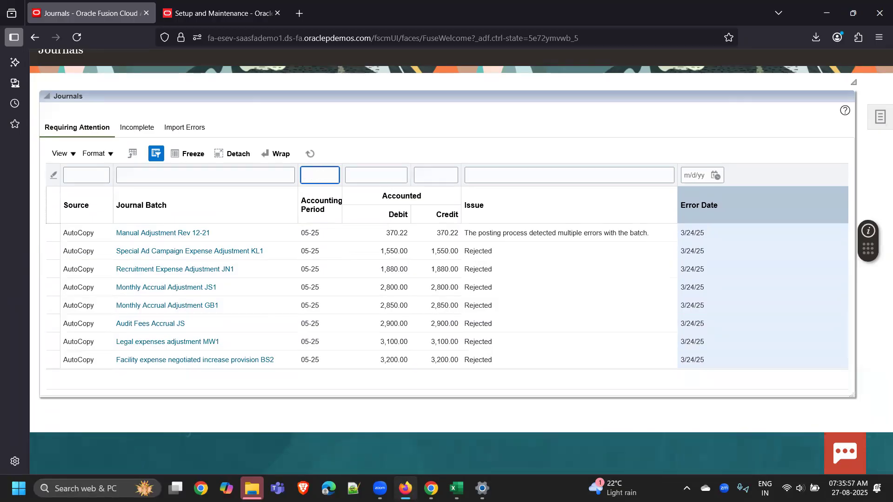
pyautogui.click(392, 144)
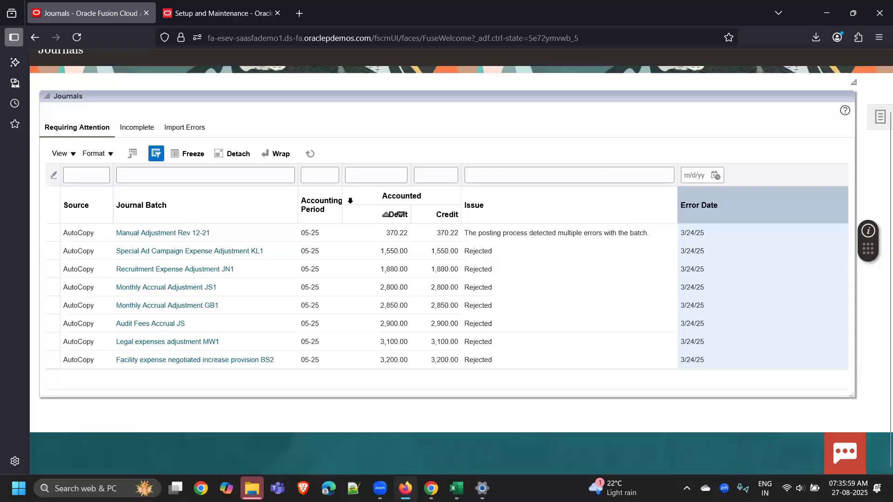
# View the journals table in a detached window, close it, and hide the Query By Example row
pyautogui.click(224, 159)
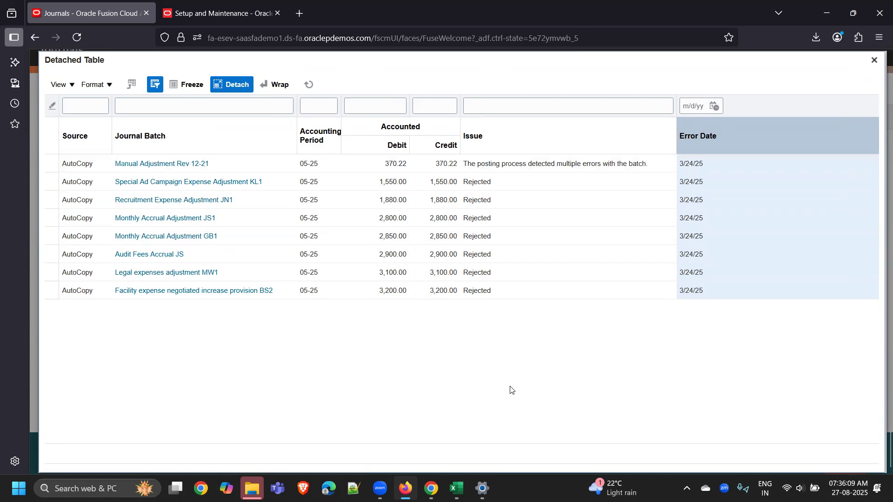
pyautogui.click(874, 60)
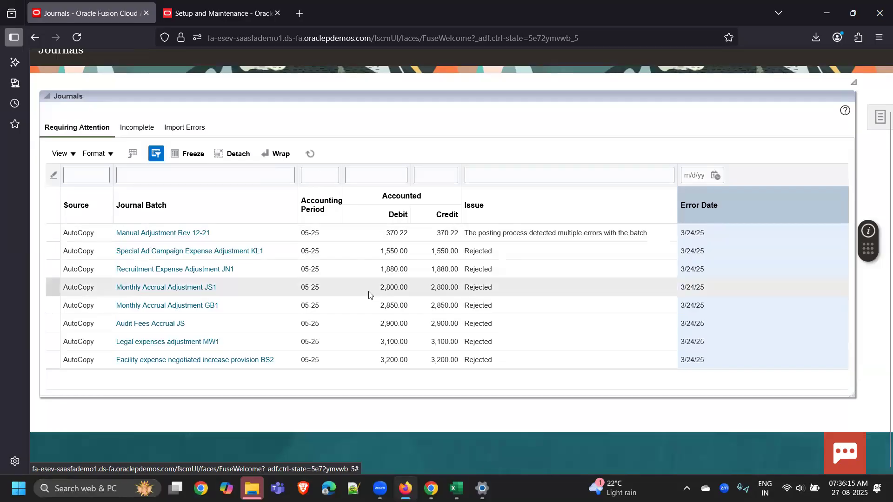
pyautogui.click(152, 155)
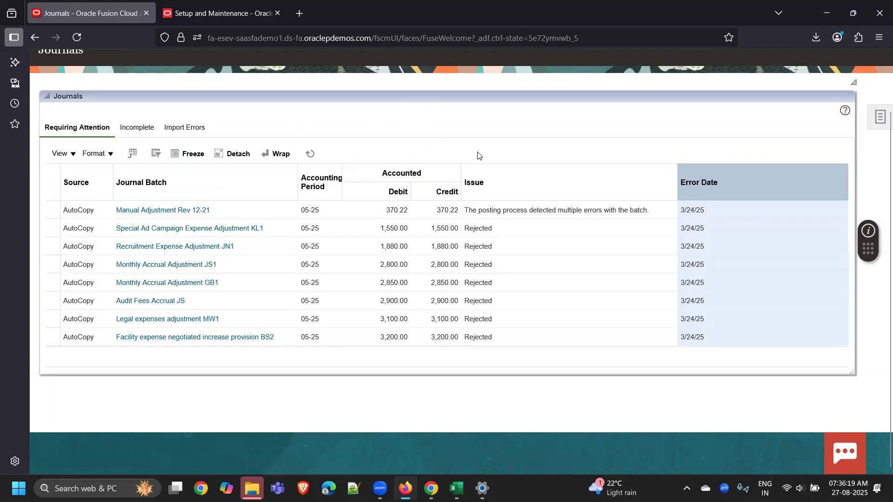
# Freeze and unfreeze the journals table columns, and refresh the Requiring Attention list
pyautogui.click(187, 155)
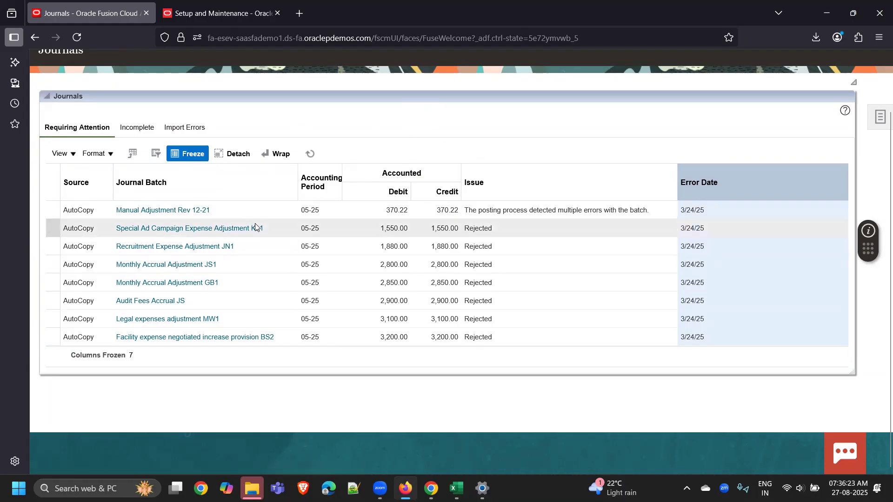
pyautogui.scroll(2, 255, 227)
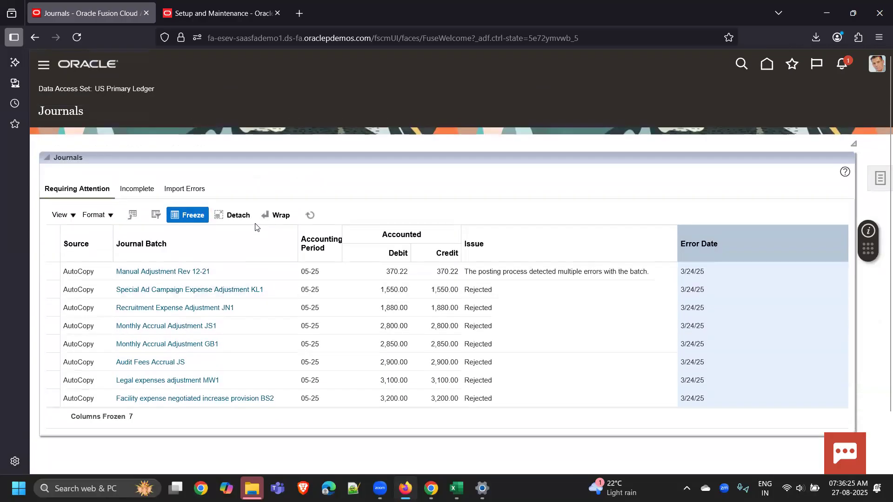
pyautogui.click(189, 216)
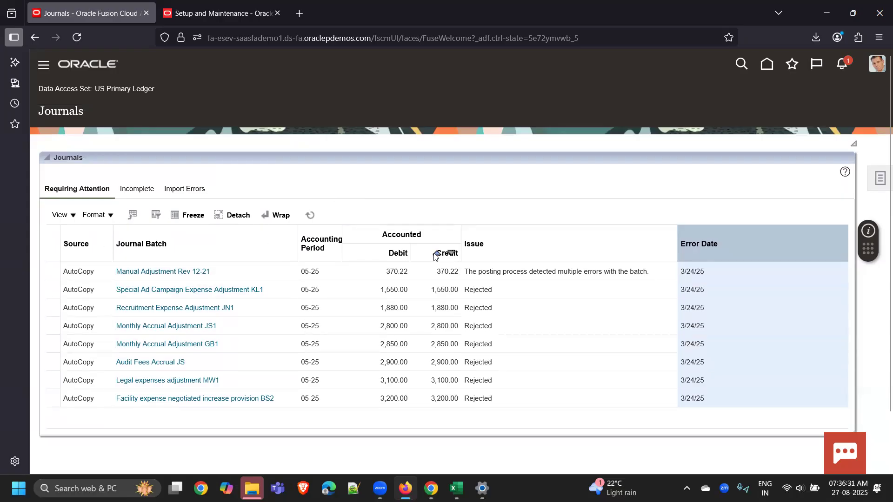
pyautogui.click(310, 215)
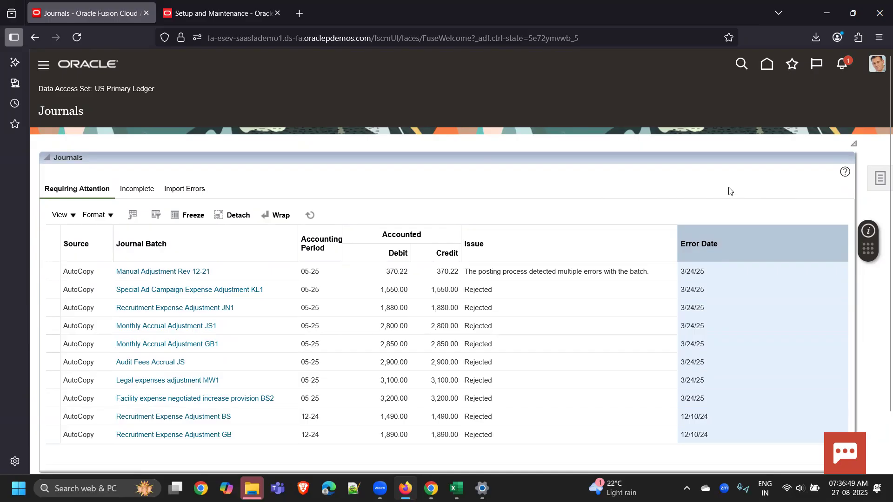
# Open Create Journal from the Journals tasks and examine the required fields in the batch, journal and lines sections
pyautogui.click(881, 183)
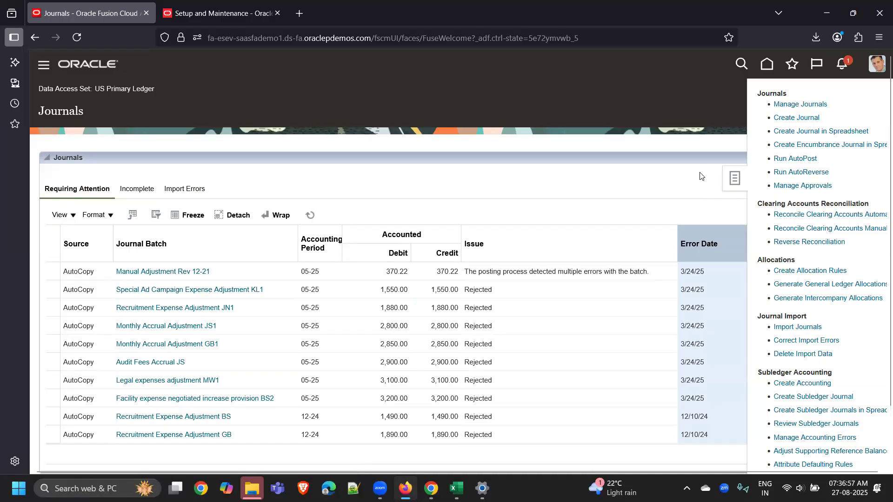
pyautogui.click(808, 121)
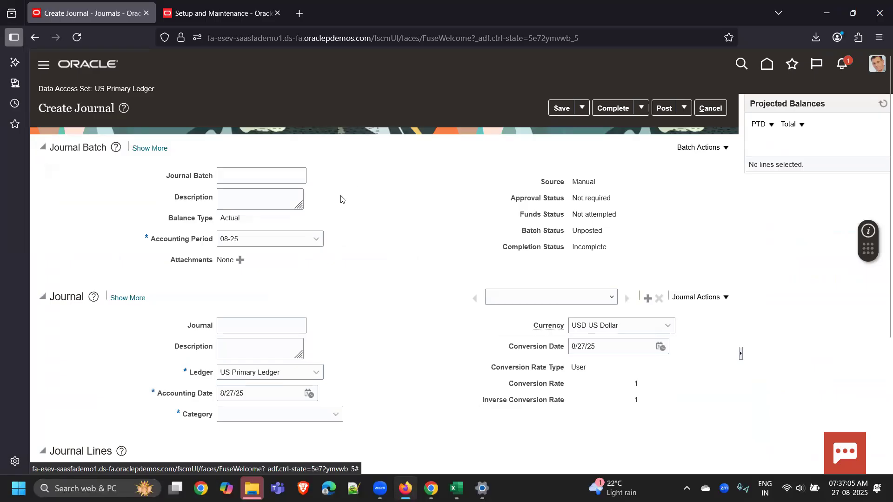
pyautogui.scroll(-4, 356, 199)
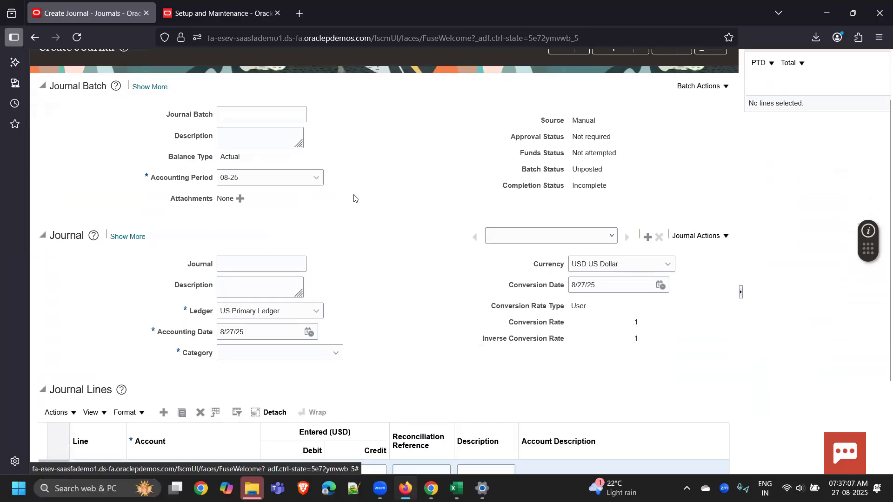
pyautogui.scroll(3, 380, 188)
pyautogui.scroll(1, 380, 188)
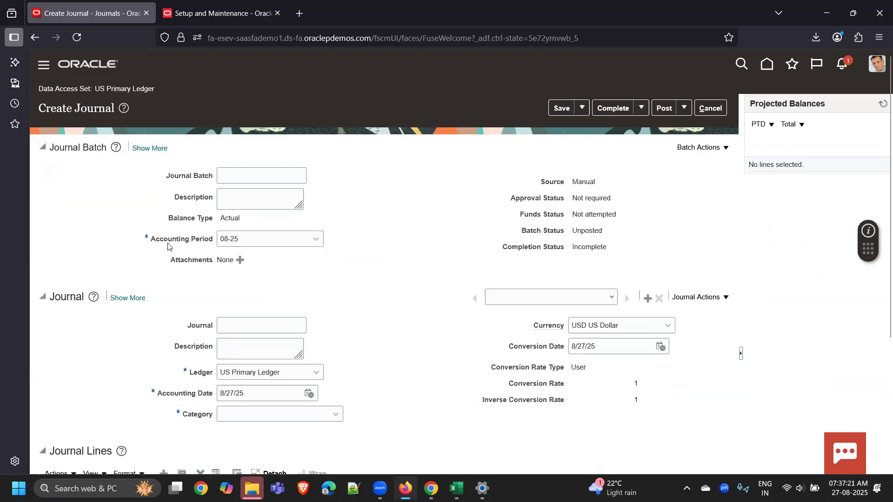
pyautogui.moveTo(150, 241); pyautogui.dragTo(146, 238)
pyautogui.scroll(-1, 387, 279)
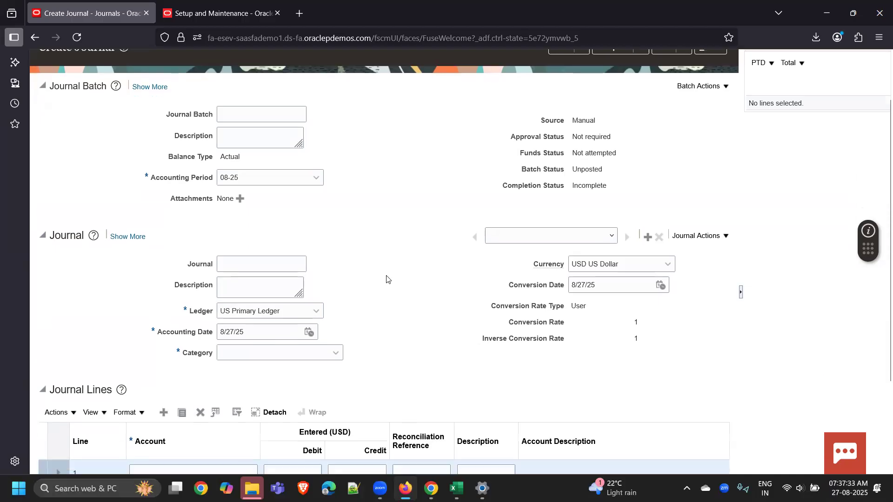
pyautogui.scroll(1, 386, 279)
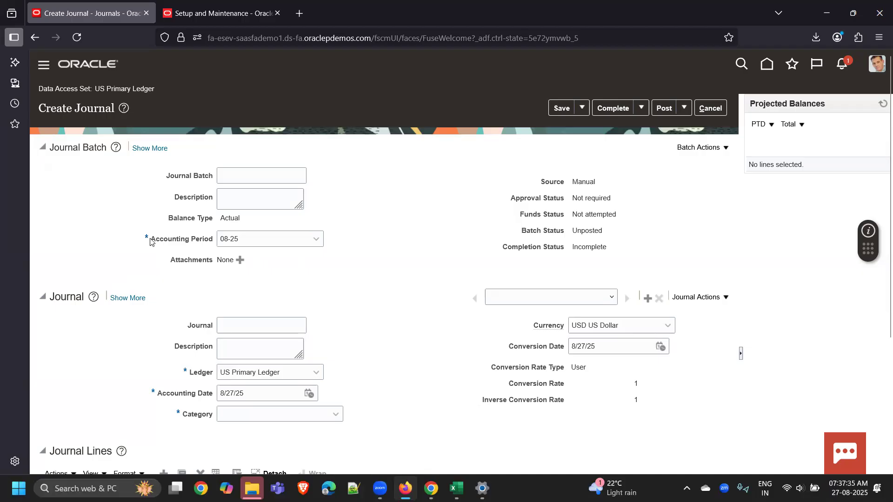
# Examine the batch, journal and journal lines sections of the blank Create Journal page
pyautogui.scroll(-2, 367, 285)
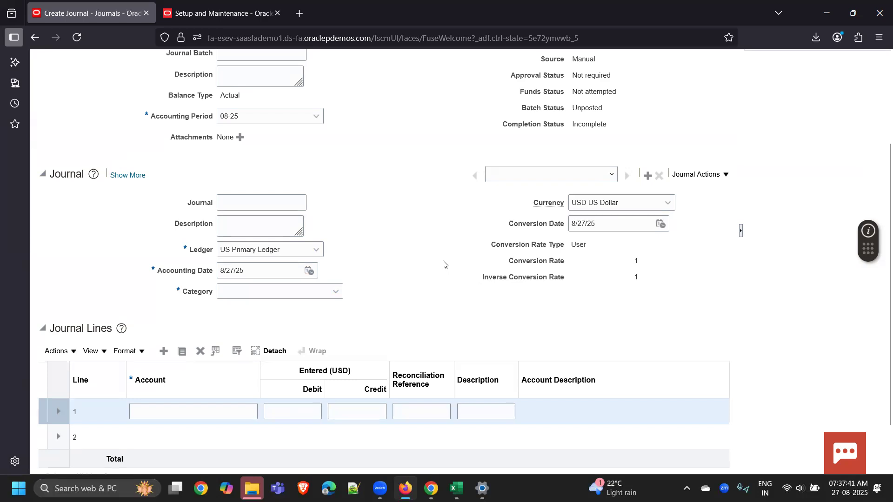
pyautogui.scroll(-2, 443, 262)
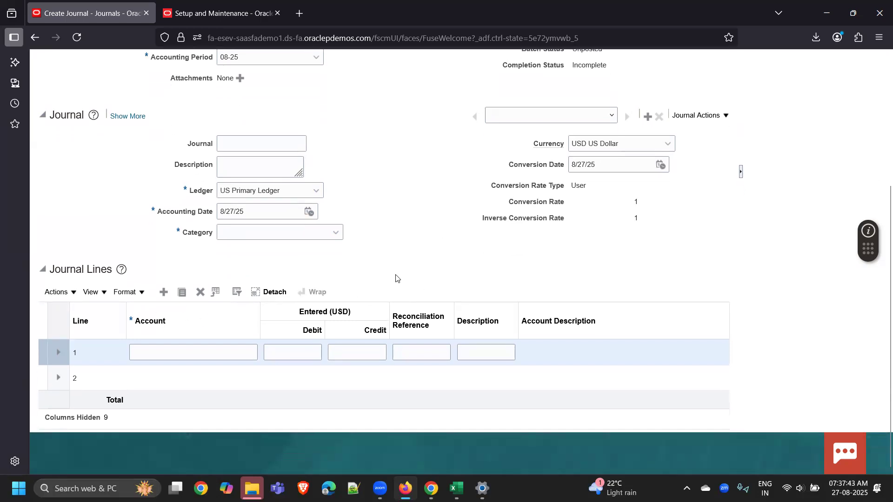
pyautogui.scroll(5, 436, 251)
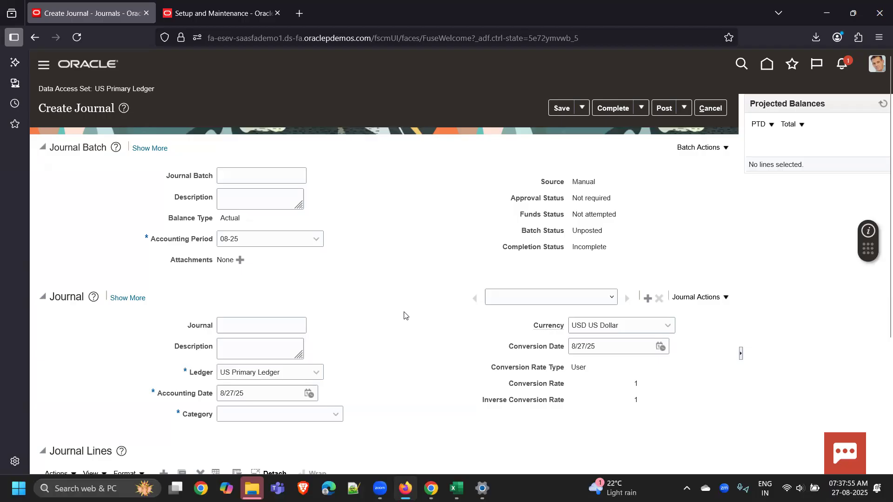
pyautogui.scroll(-1, 433, 291)
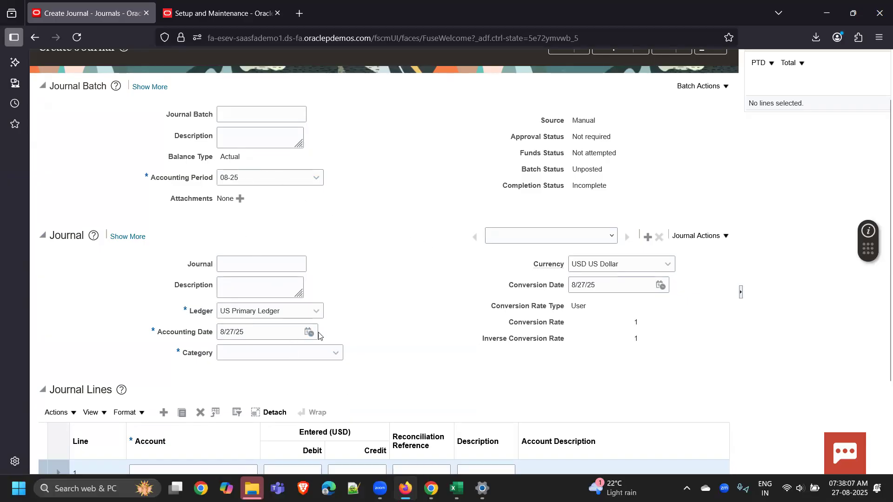
pyautogui.scroll(2, 446, 249)
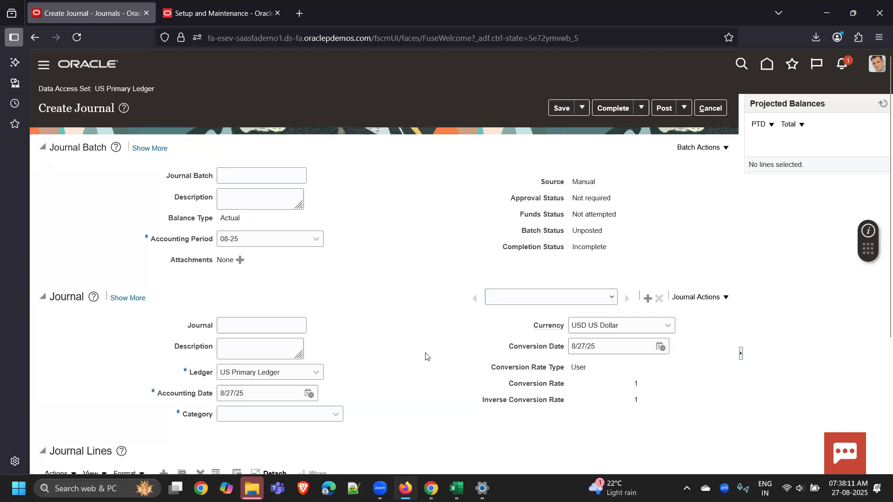
# Cancel the blank journal and open the Manage Journals page
pyautogui.click(711, 110)
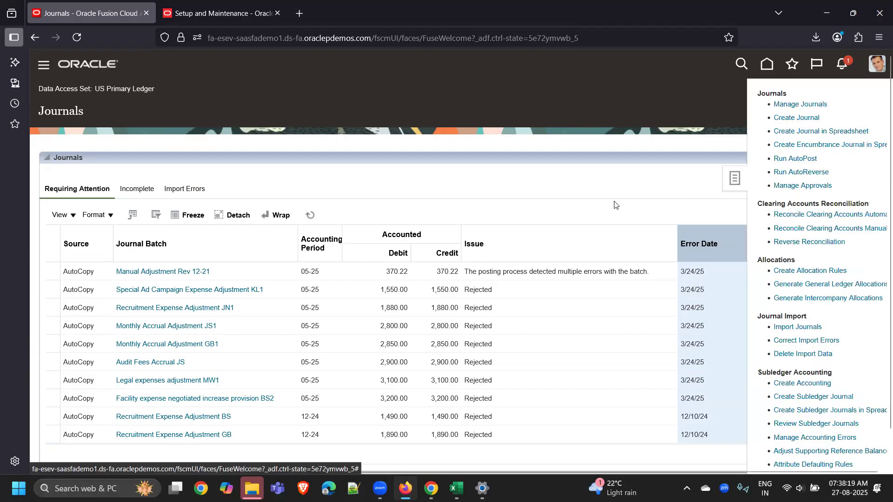
pyautogui.click(791, 108)
pyautogui.click(796, 108)
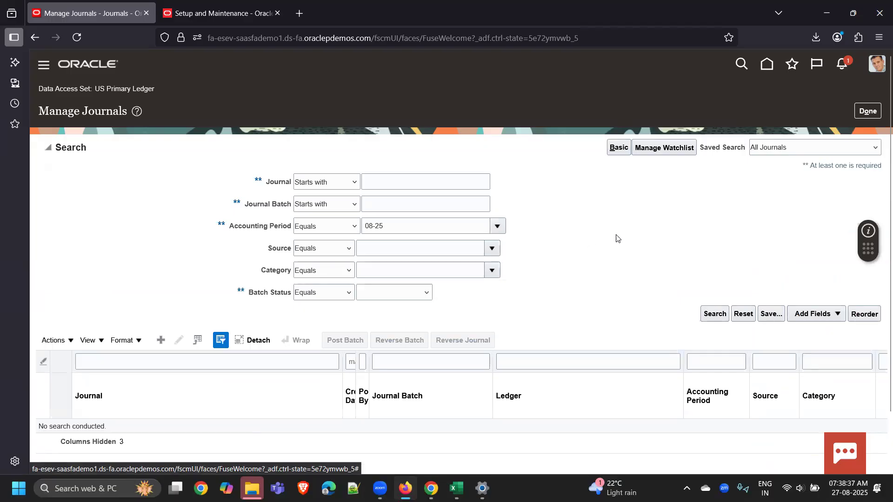
# Search for all journals in accounting period 08-25, look over the results and expand the search criteria again
pyautogui.scroll(-2, 616, 238)
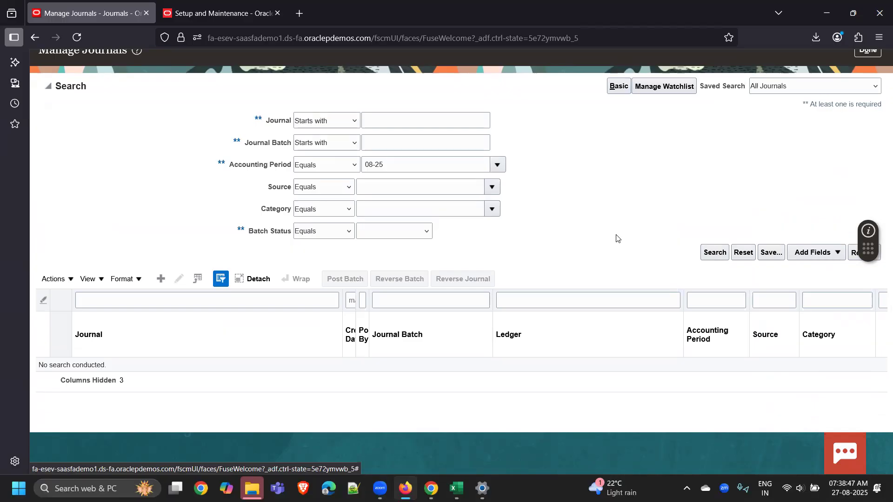
pyautogui.scroll(2, 617, 238)
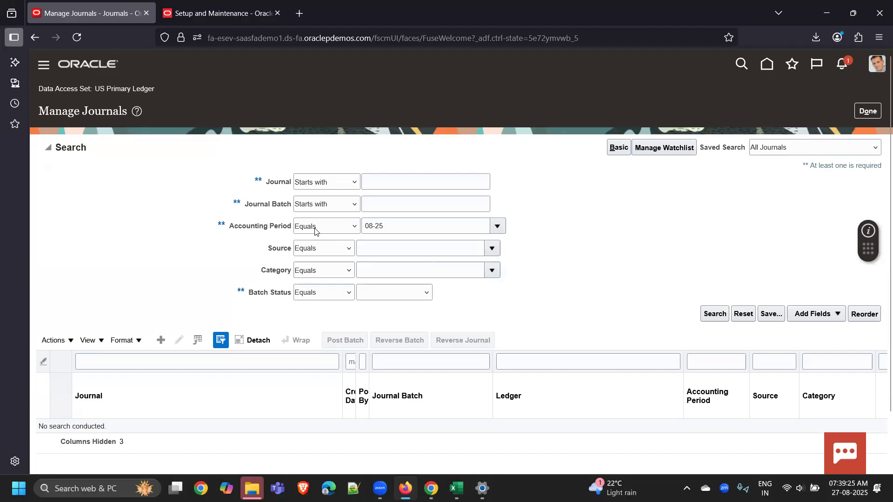
pyautogui.click(385, 224)
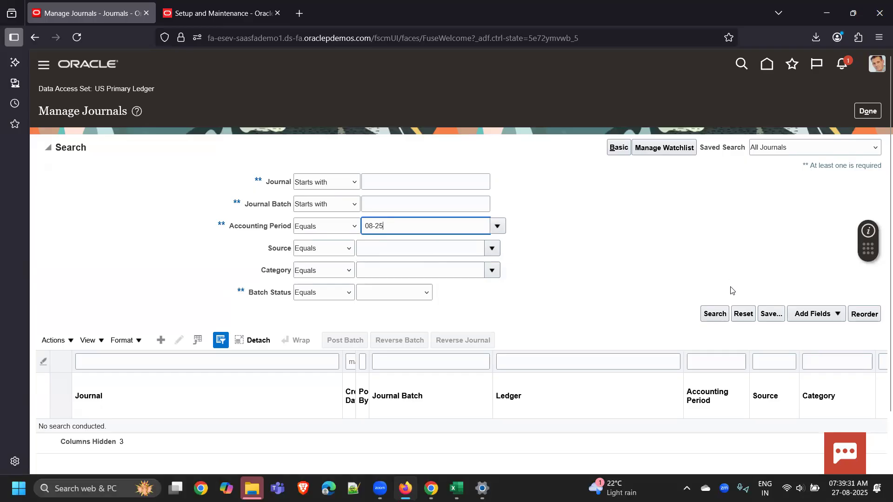
pyautogui.click(705, 320)
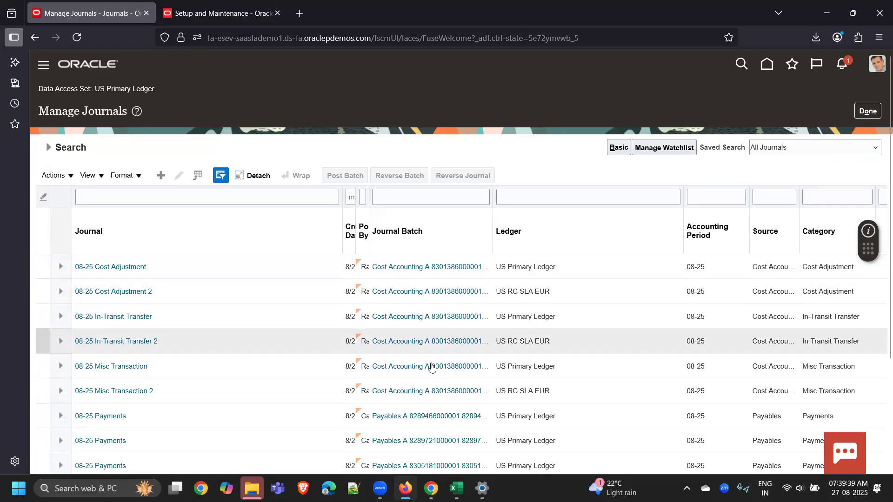
pyautogui.scroll(-3, 279, 372)
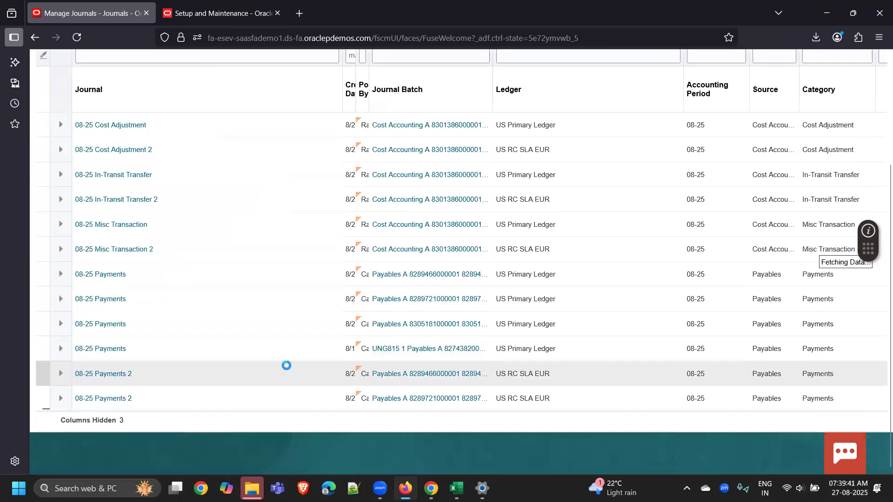
pyautogui.scroll(3, 288, 358)
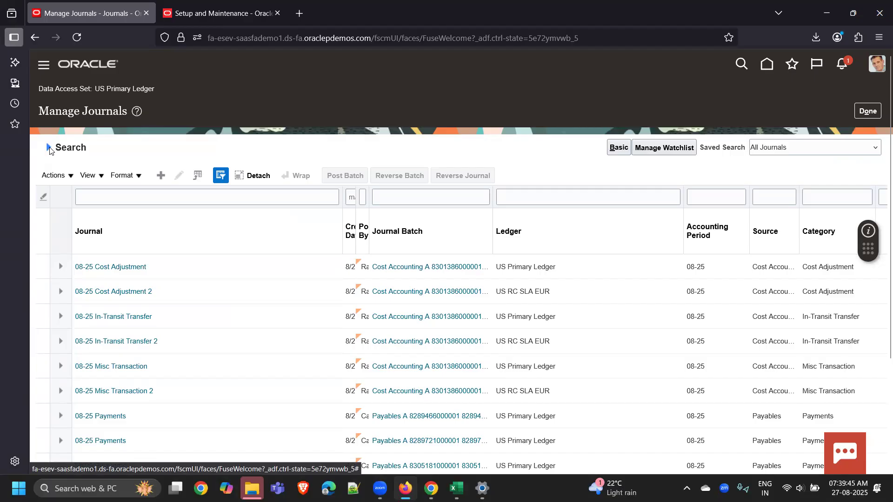
pyautogui.click(49, 148)
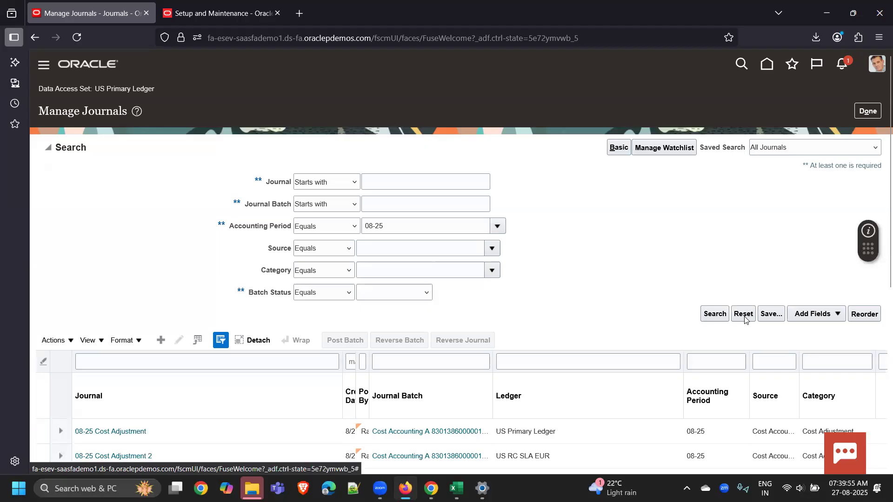
# Add Ledger as an extra field to the journal search criteria
pyautogui.click(833, 317)
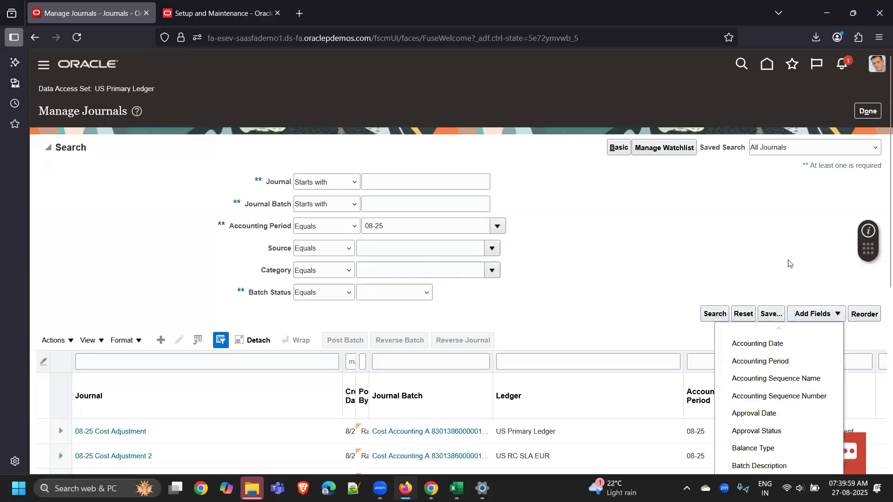
pyautogui.scroll(-2, 790, 263)
pyautogui.scroll(-1, 789, 264)
pyautogui.scroll(-6, 782, 318)
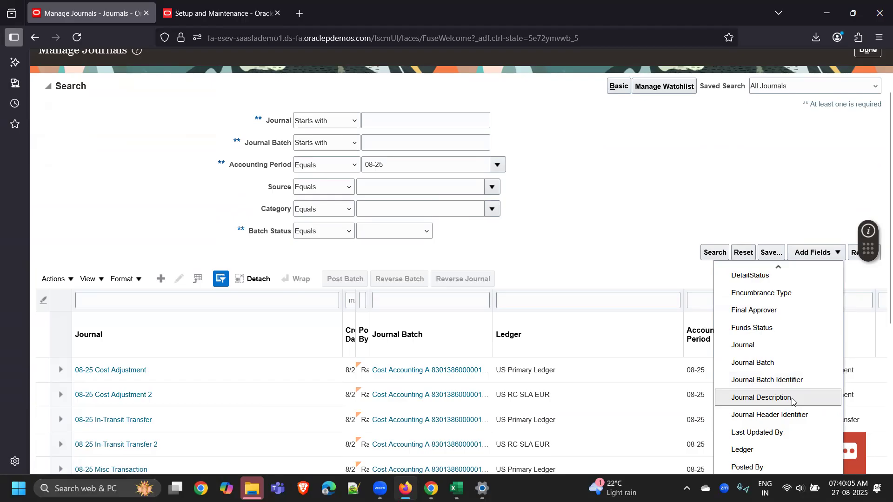
pyautogui.click(747, 450)
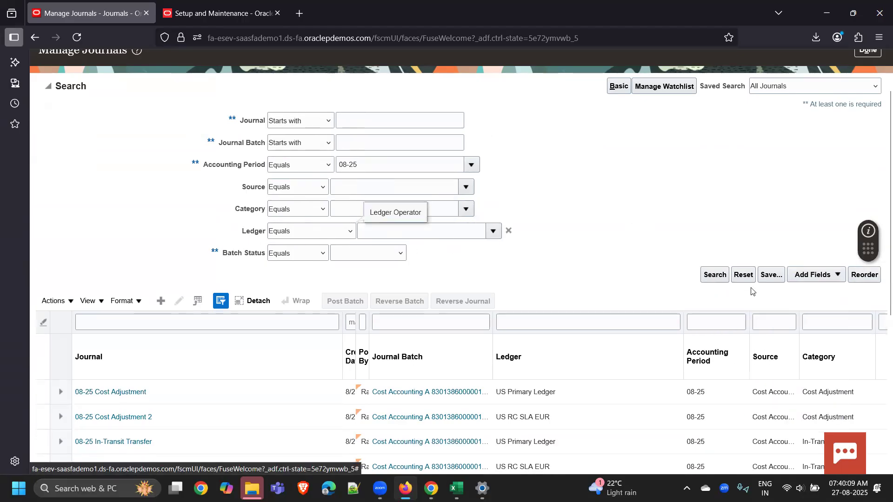
pyautogui.click(820, 275)
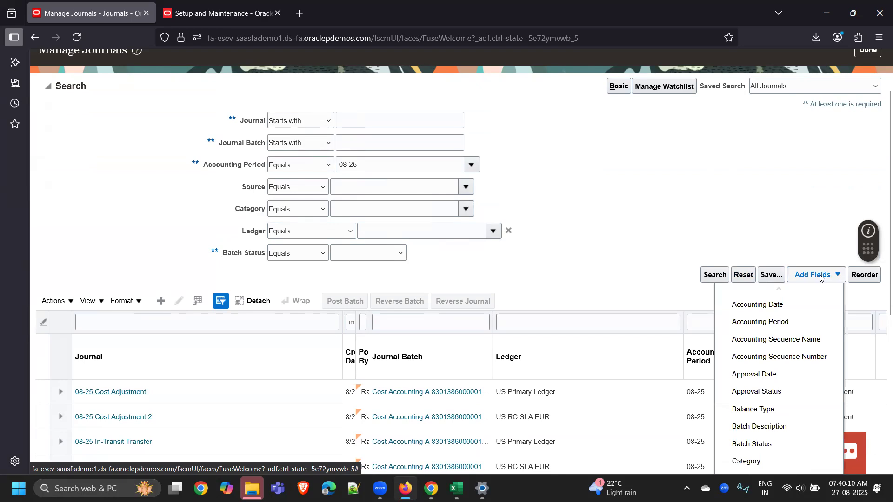
pyautogui.click(793, 324)
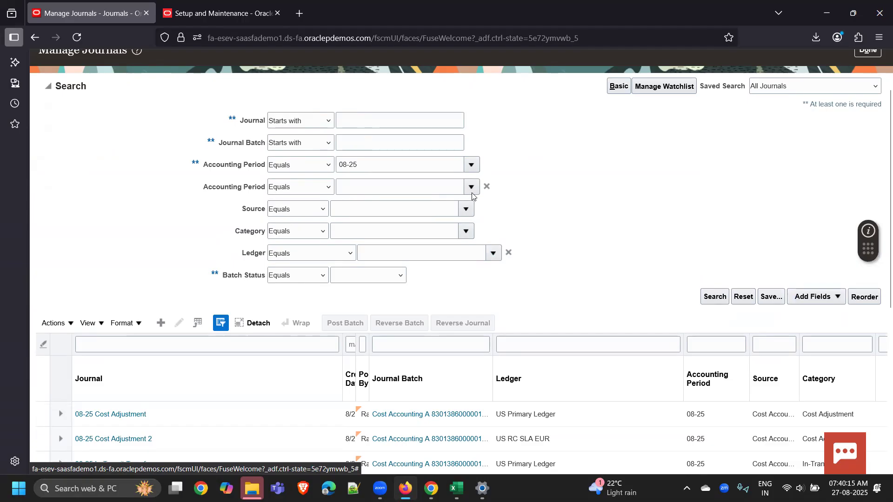
pyautogui.click(486, 186)
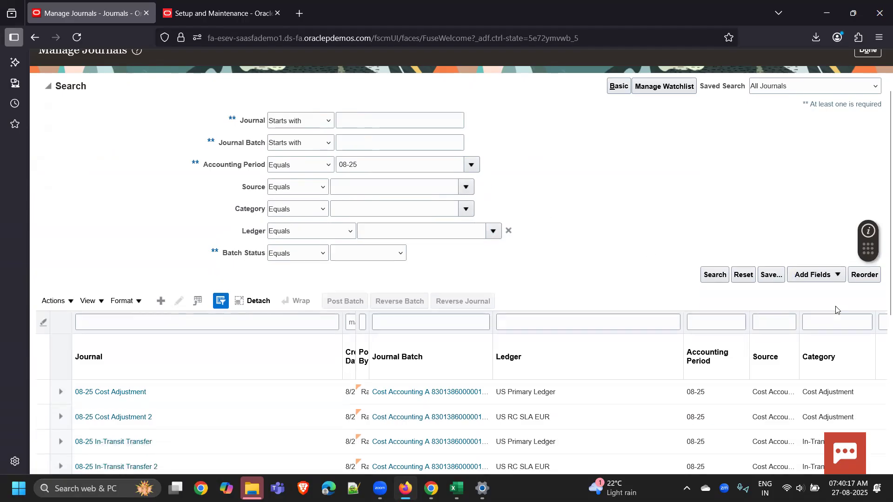
# Add Balance Type as an extra field to the journal search criteria
pyautogui.click(823, 278)
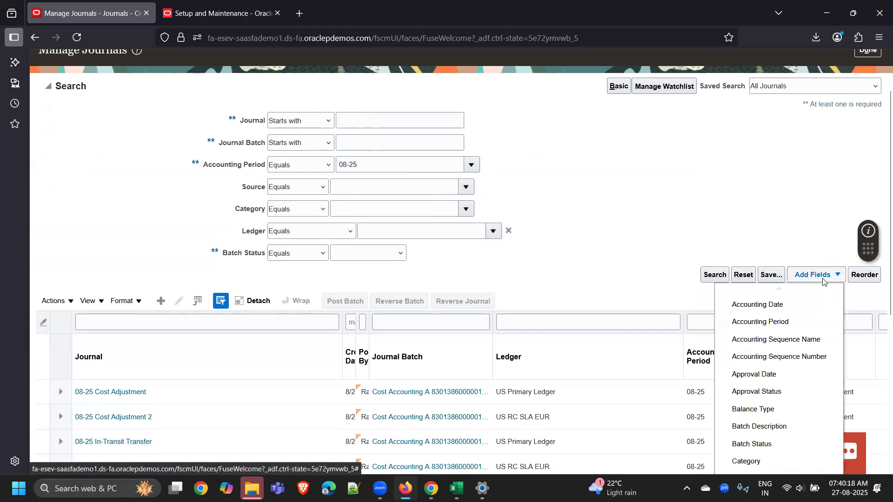
pyautogui.click(778, 412)
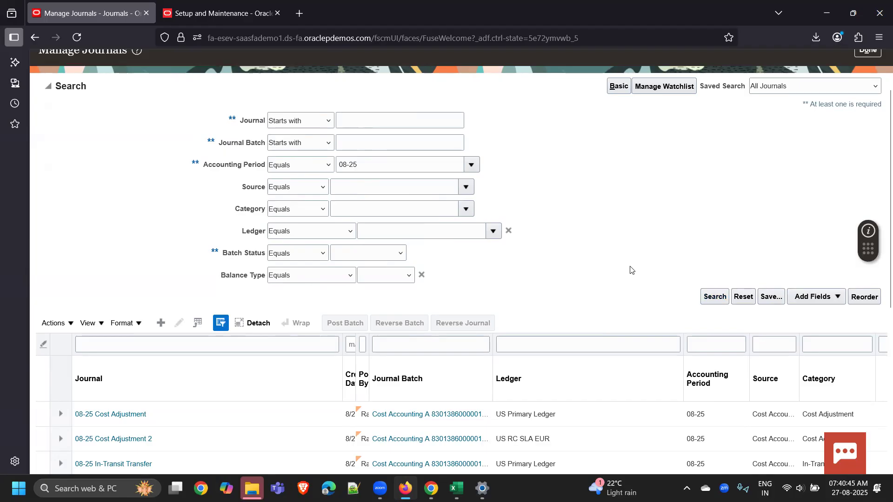
# Review the available saved searches and the full list of additional fields for the journal search
pyautogui.click(842, 92)
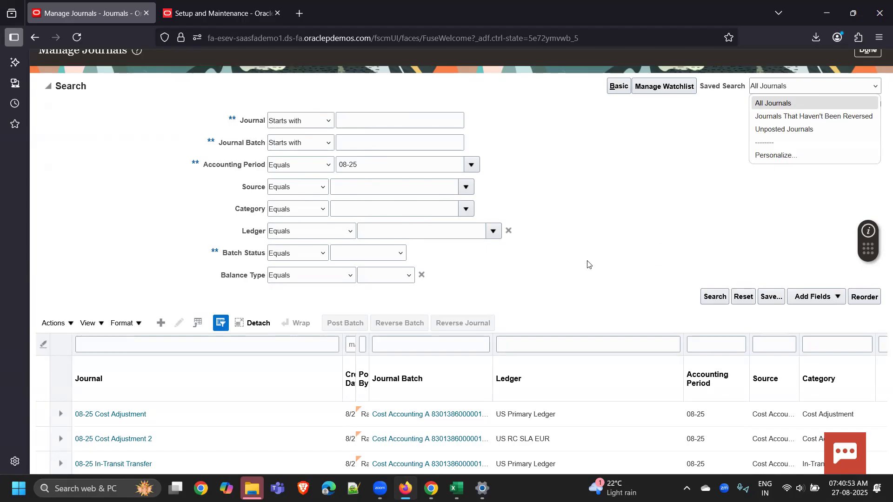
pyautogui.click(812, 300)
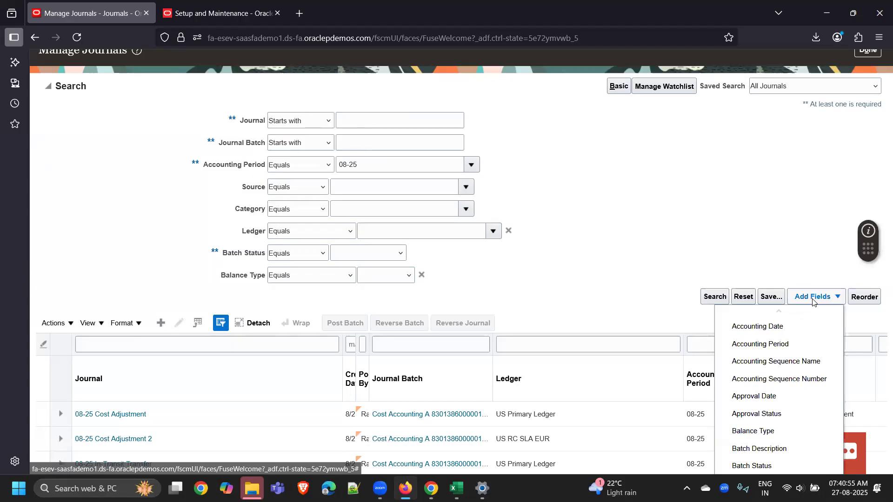
pyautogui.scroll(-6, 806, 359)
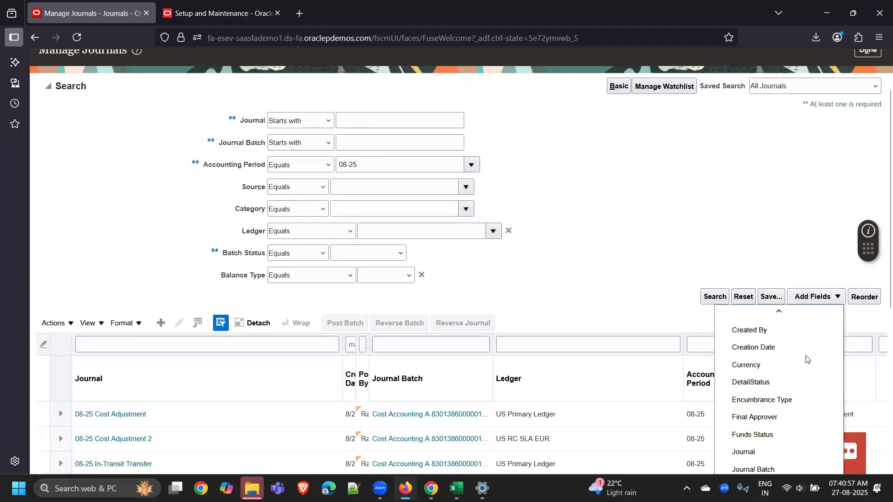
pyautogui.scroll(-1, 806, 359)
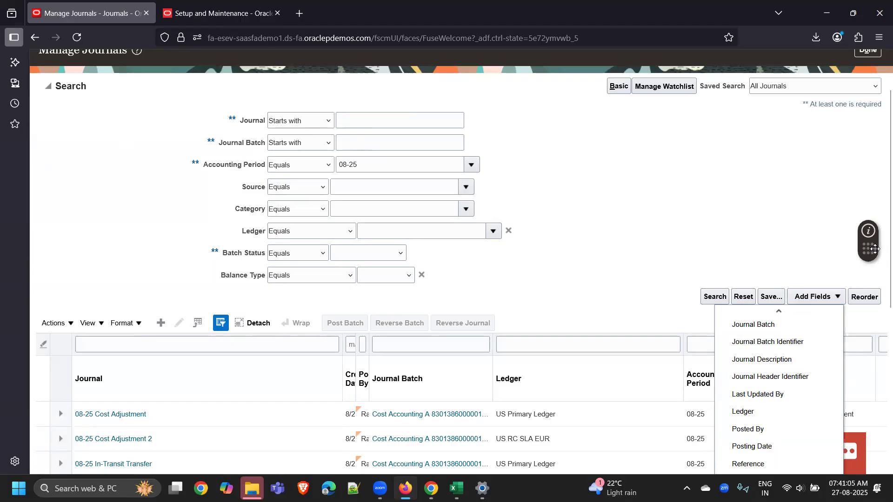
pyautogui.scroll(-4, 878, 326)
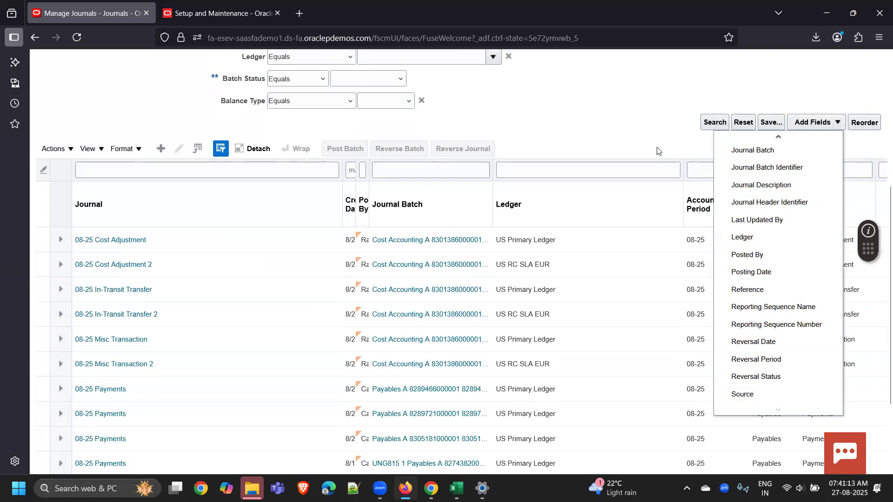
pyautogui.scroll(5, 627, 165)
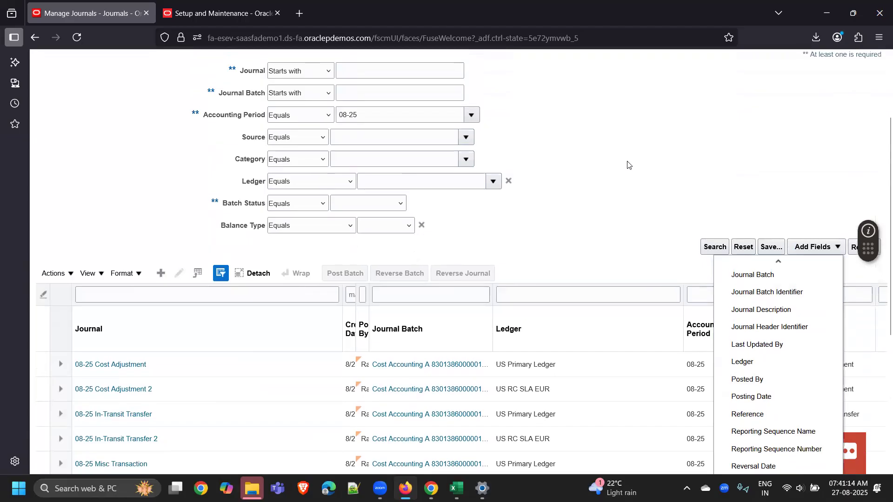
pyautogui.click(580, 303)
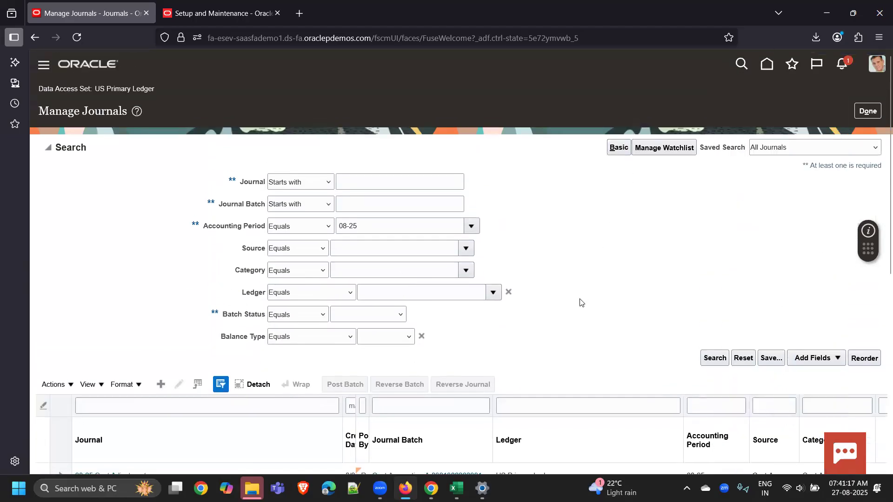
# Remove the added Balance Type and Ledger fields from the journal search criteria
pyautogui.click(421, 336)
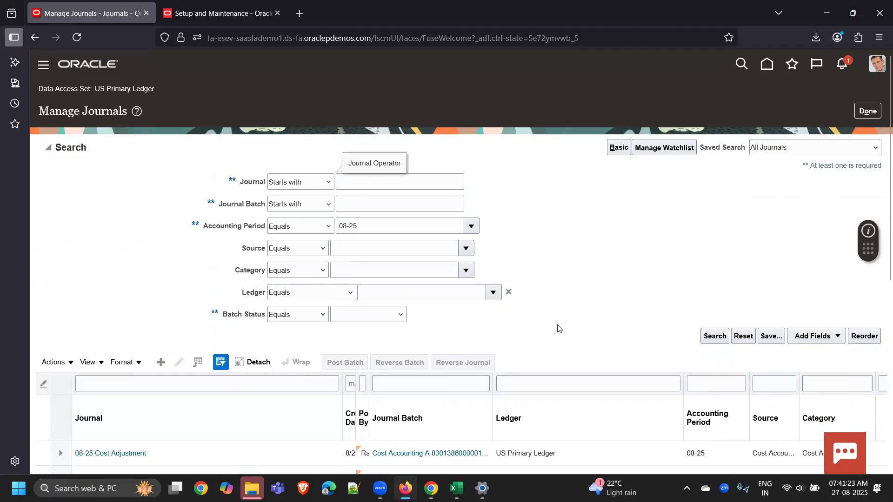
pyautogui.click(508, 293)
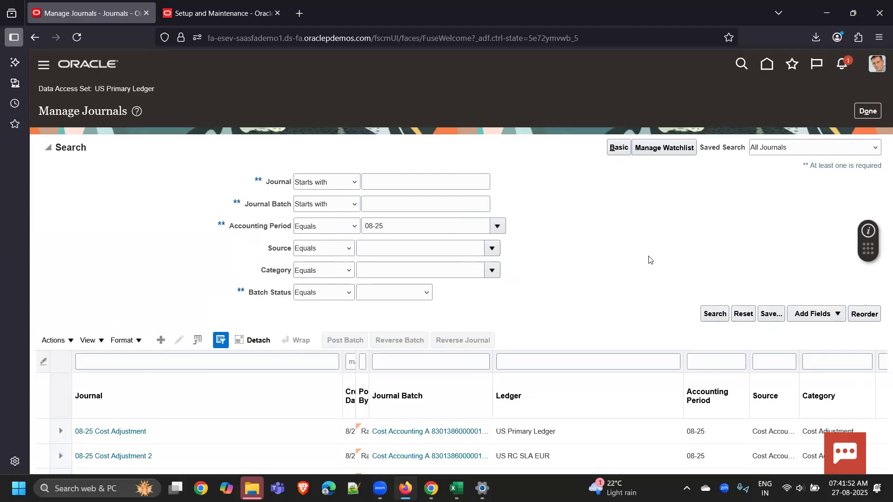
# Review the journal search results and show all available columns in the results table
pyautogui.hotkey('alt', 'Tab')
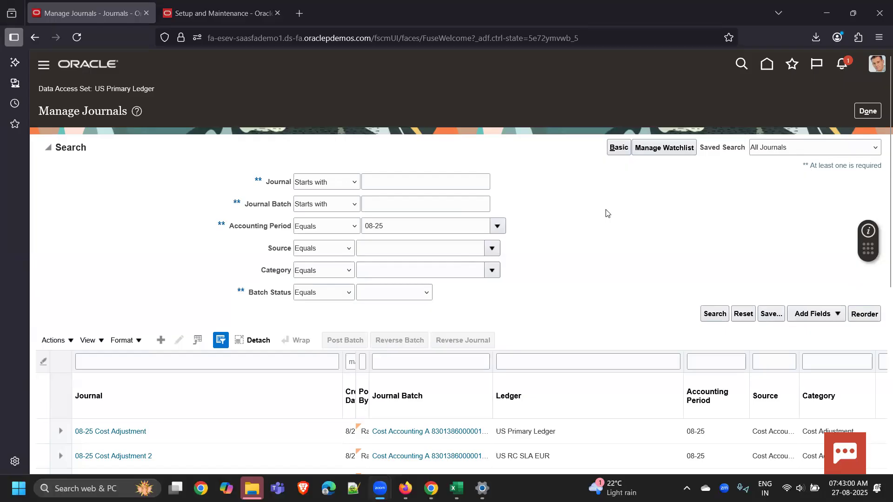
pyautogui.scroll(-4, 644, 300)
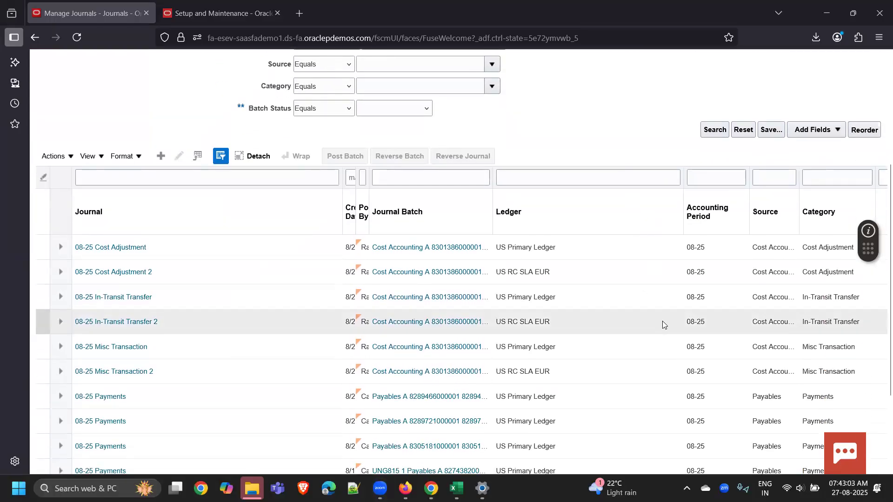
pyautogui.scroll(-1, 662, 321)
pyautogui.scroll(5, 660, 319)
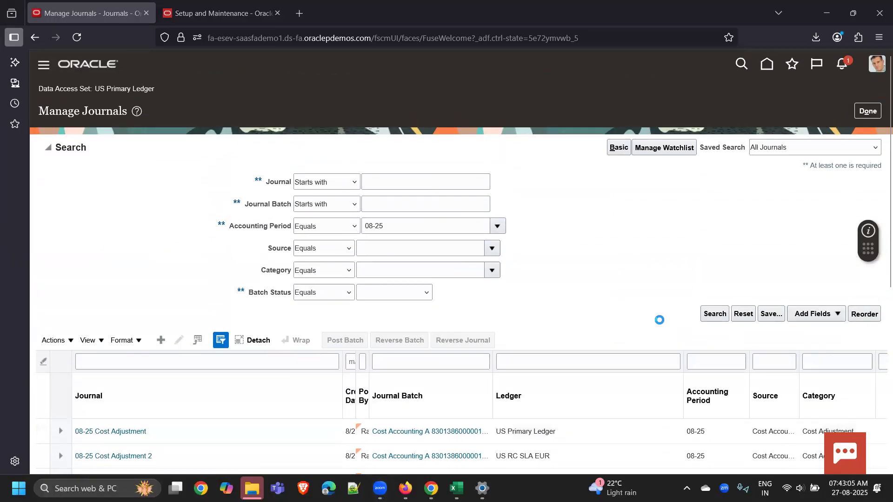
pyautogui.click(88, 340)
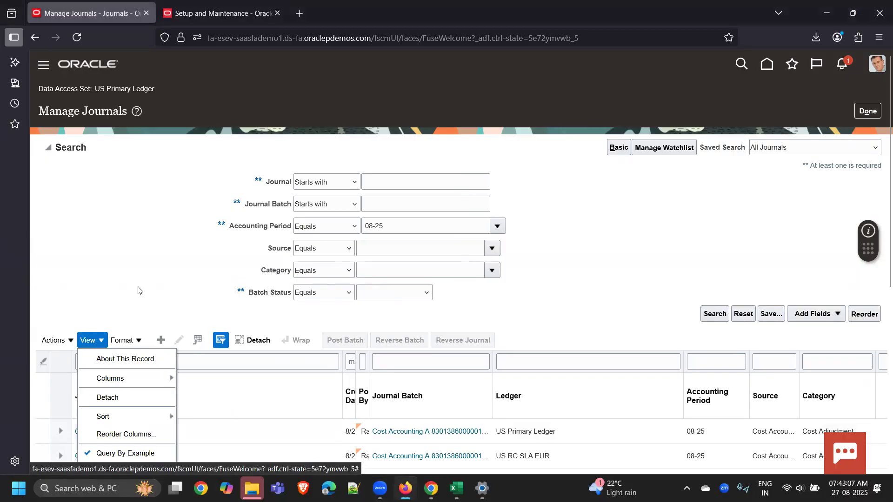
pyautogui.scroll(-1, 138, 291)
pyautogui.moveTo(142, 316)
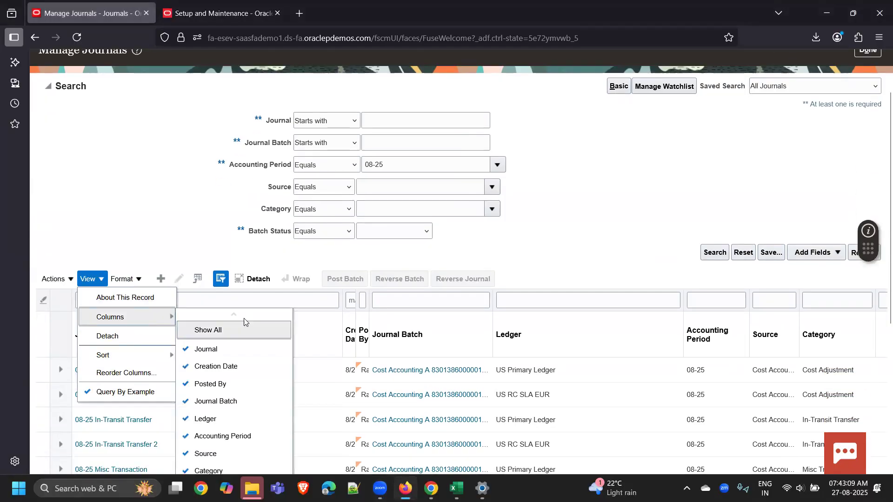
pyautogui.scroll(-2, 641, 224)
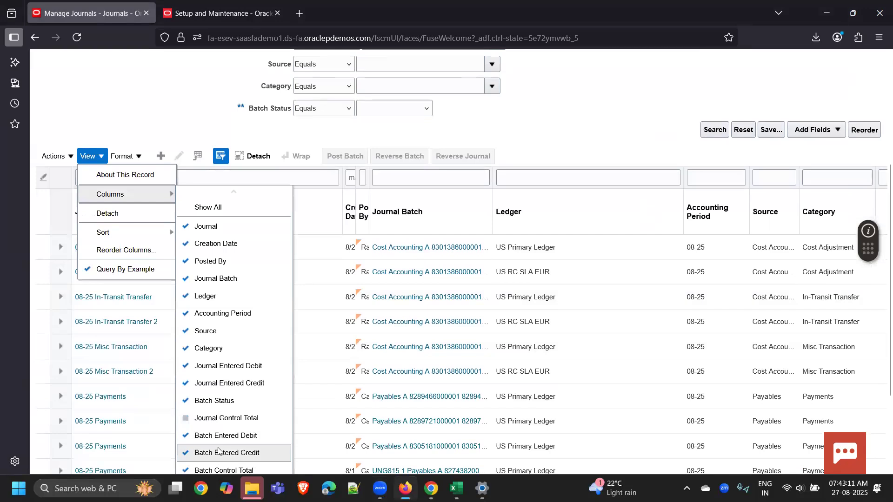
pyautogui.click(211, 212)
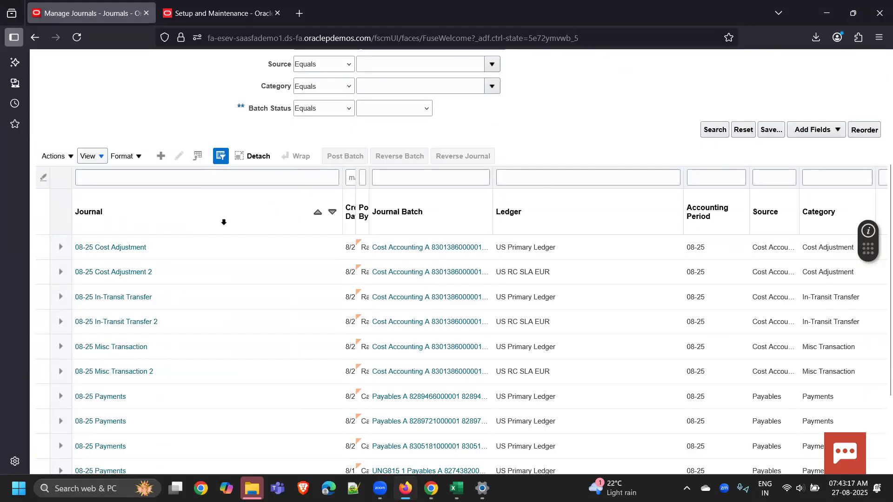
# Select the 08-25 Cost Adjustment journal and examine the batch posting and reversal actions offered for it
pyautogui.scroll(3, 626, 160)
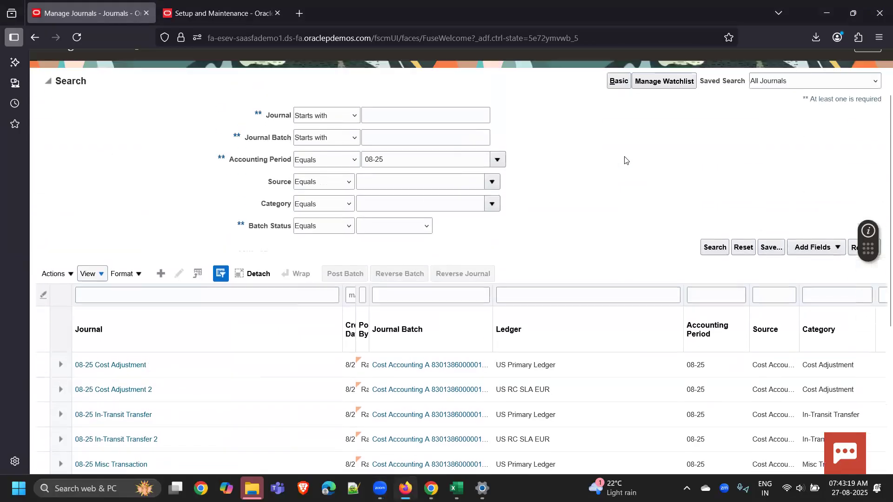
pyautogui.scroll(2, 626, 161)
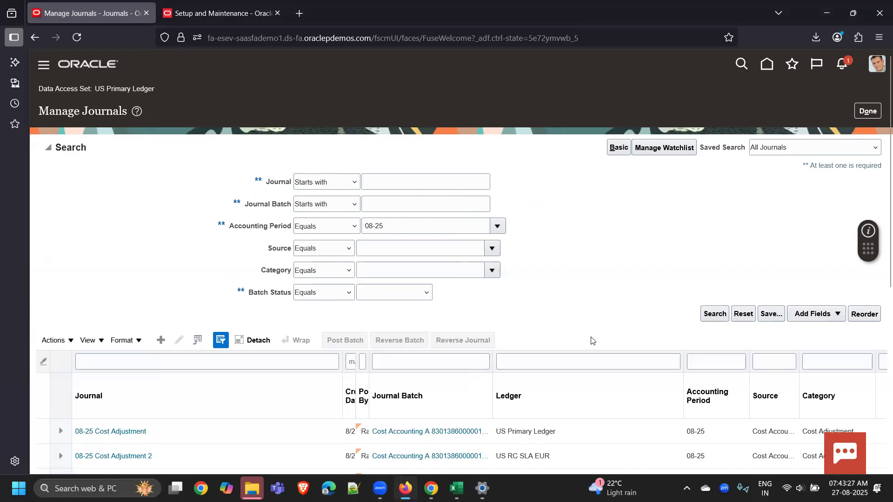
pyautogui.click(176, 433)
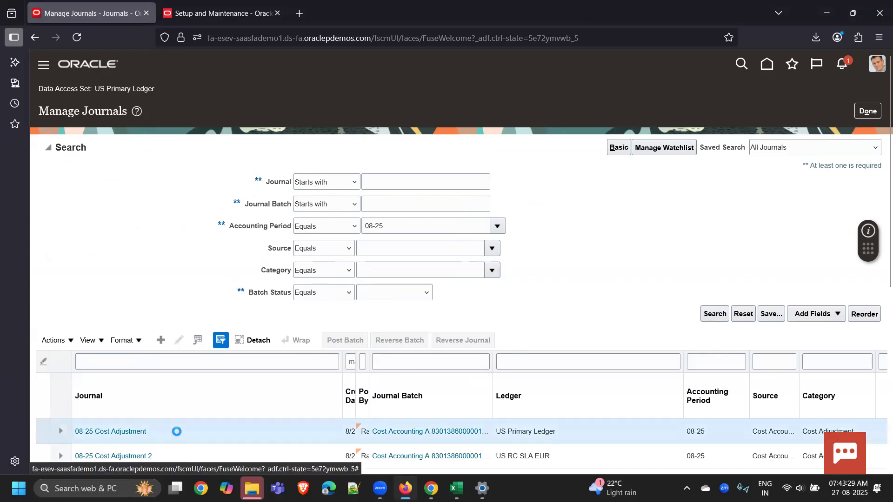
pyautogui.scroll(-4, 743, 256)
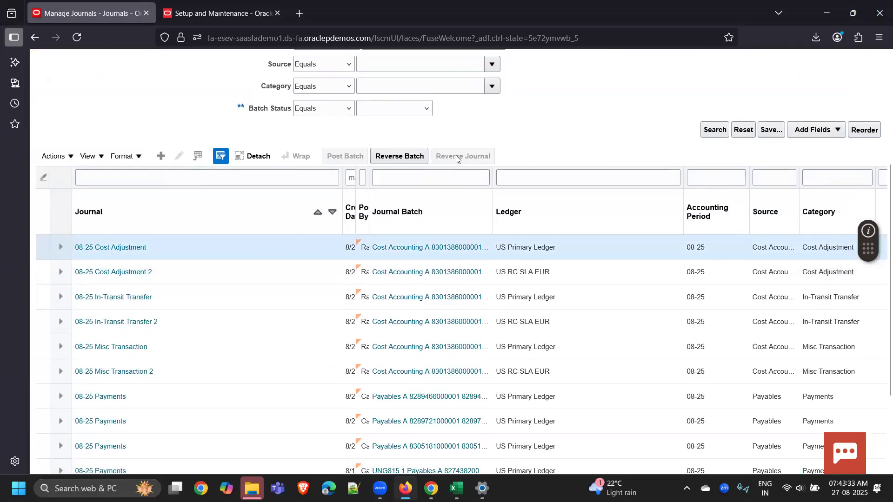
pyautogui.click(390, 158)
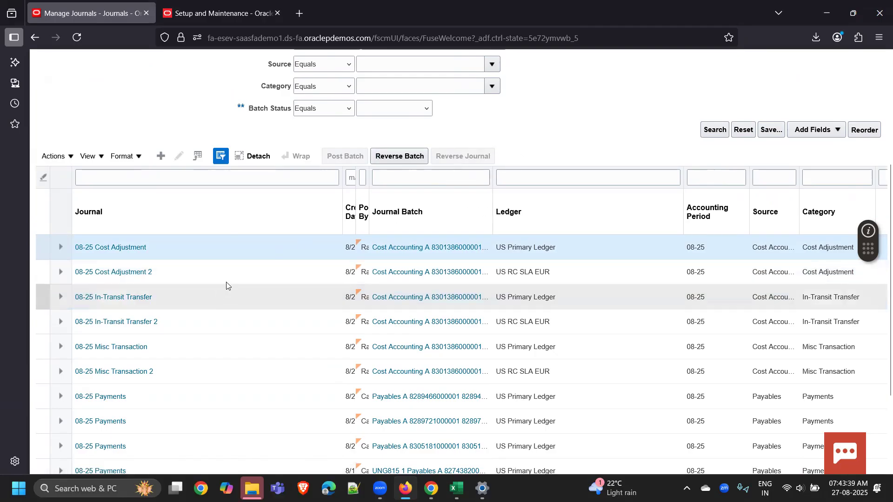
pyautogui.scroll(3, 624, 181)
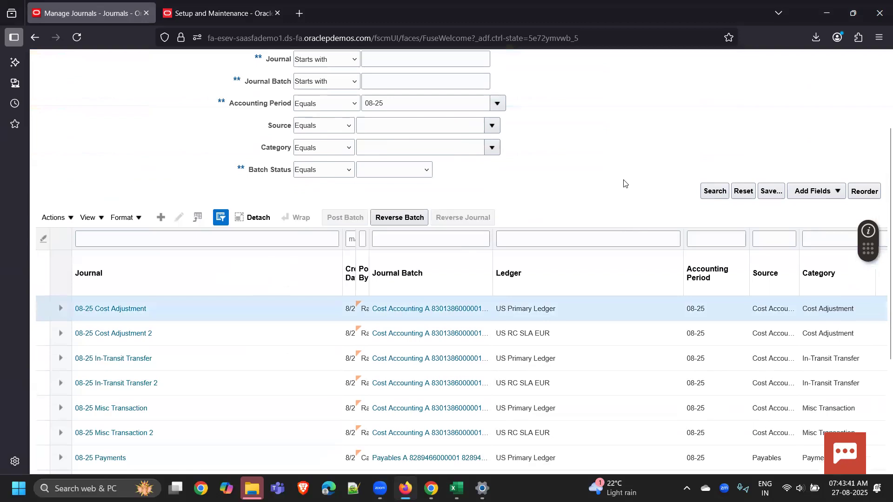
pyautogui.scroll(2, 624, 183)
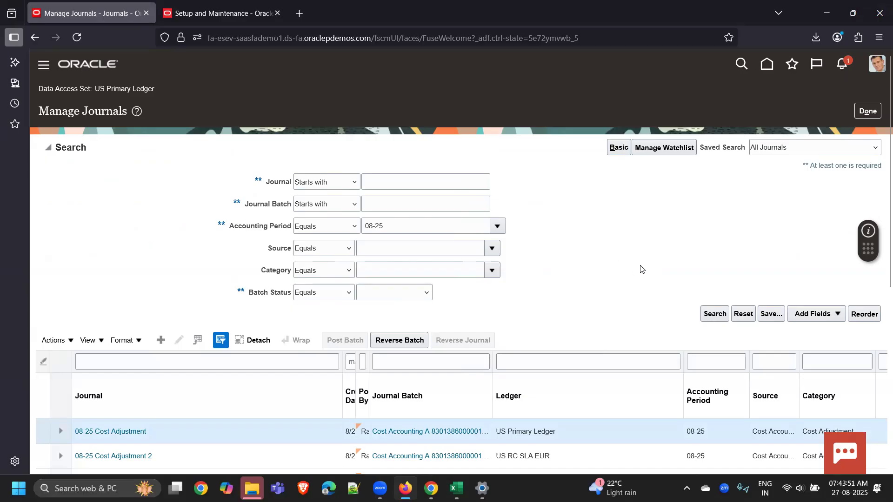
# Finish with Manage Journals and return to the home page
pyautogui.click(864, 110)
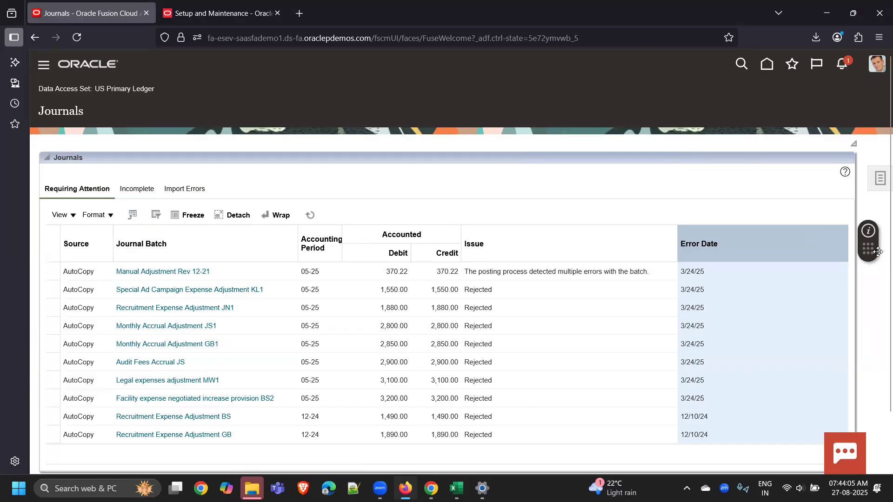
pyautogui.moveTo(877, 251); pyautogui.dragTo(877, 303)
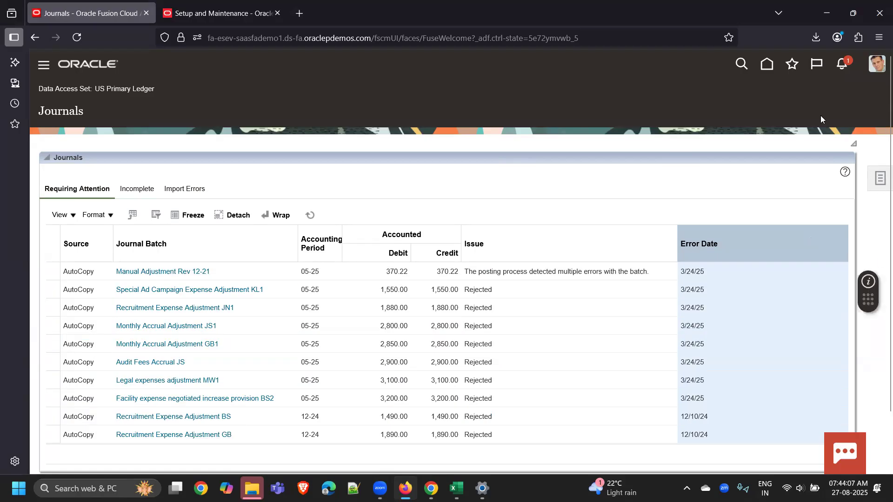
pyautogui.click(767, 67)
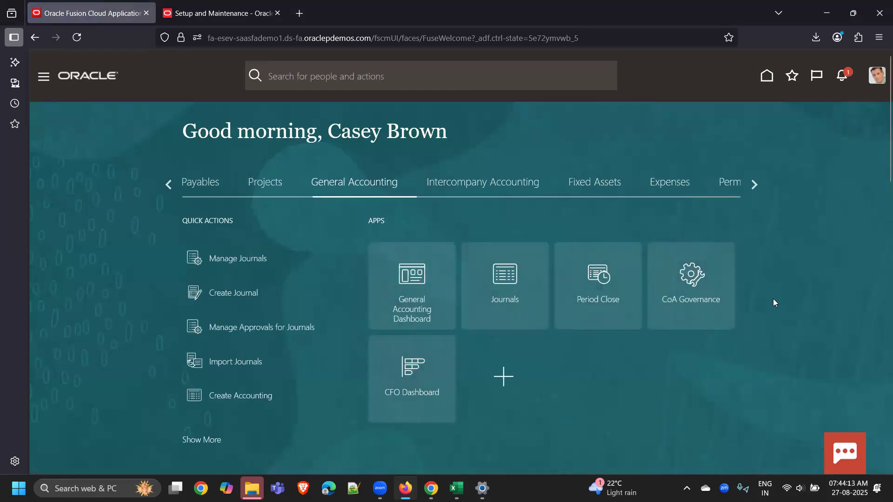
# Open the Financial Reporting Center from the Others group of apps
pyautogui.click(754, 185)
pyautogui.click(753, 185)
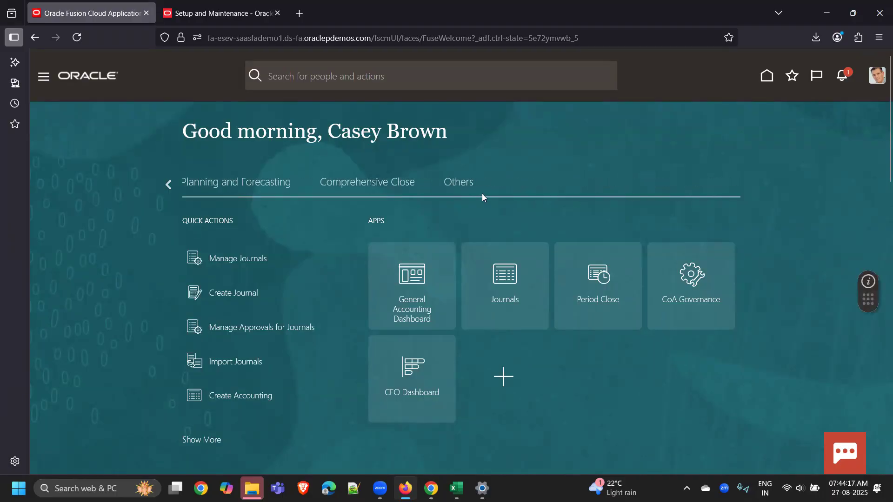
pyautogui.click(455, 182)
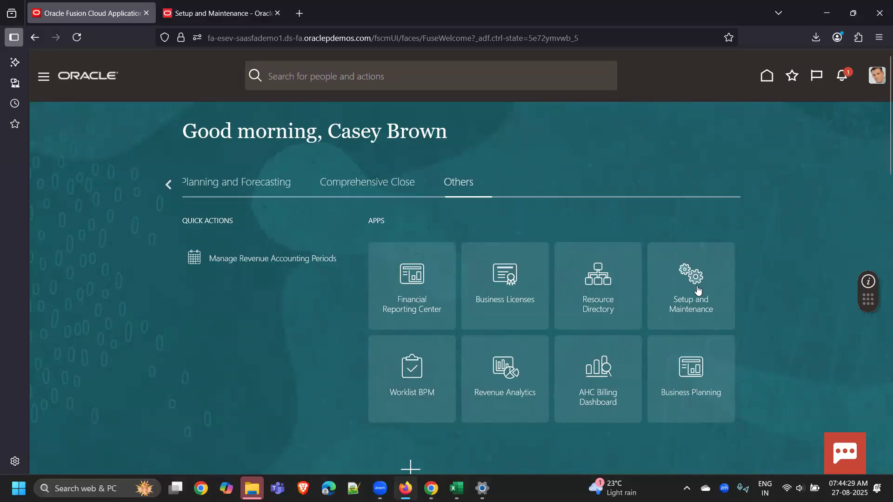
pyautogui.click(418, 278)
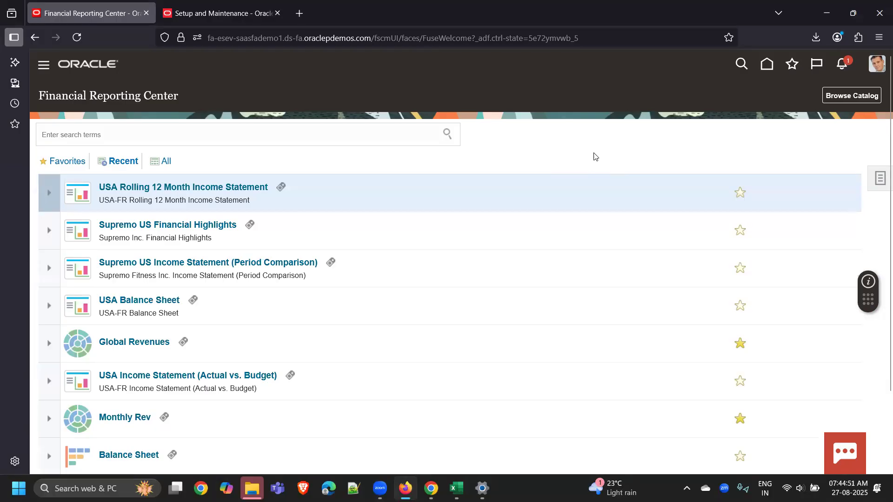
# Look through the recent financial reports and open the USA Balance Sheet
pyautogui.scroll(-2, 592, 155)
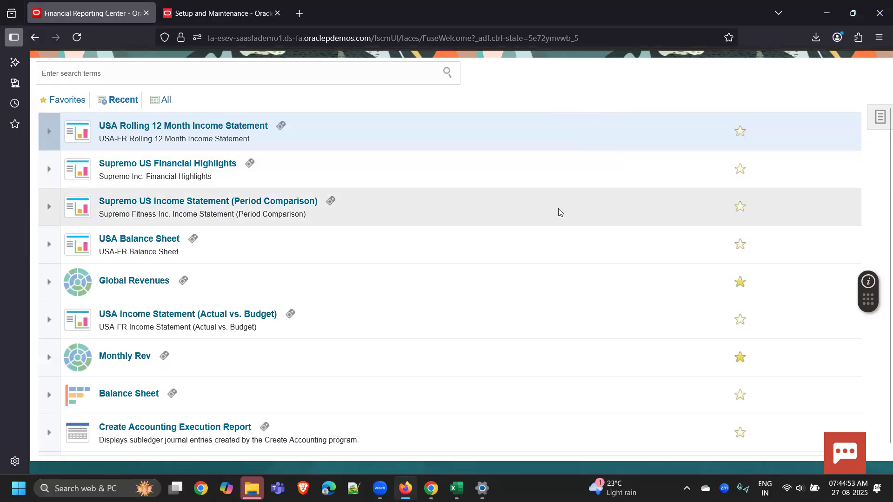
pyautogui.scroll(2, 564, 227)
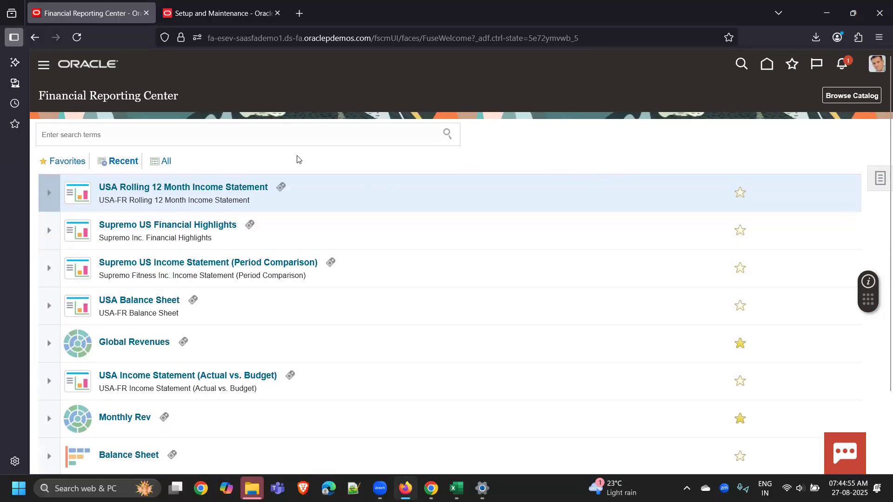
pyautogui.click(150, 305)
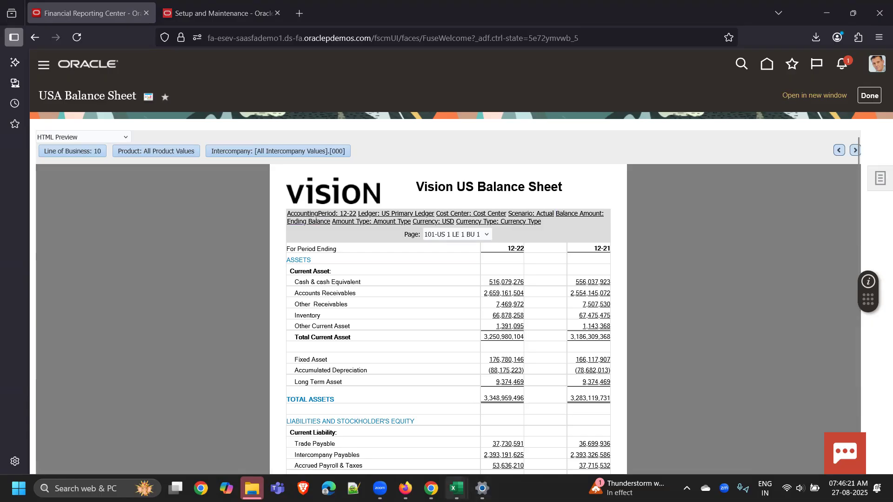
# Switch to the 20250826.FIN workbook in Excel and enter "Roles" in cell M18 of the 27082025 2 sheet
pyautogui.moveTo(456, 488)
pyautogui.click(419, 445)
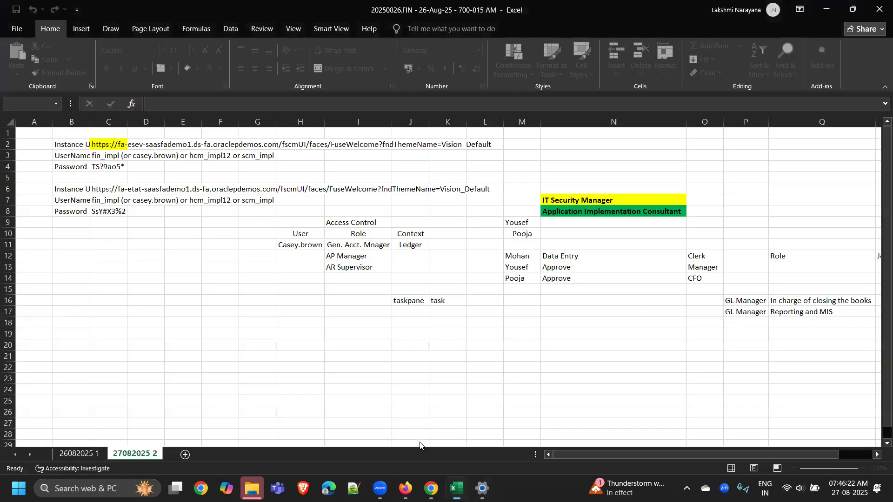
pyautogui.click(553, 344)
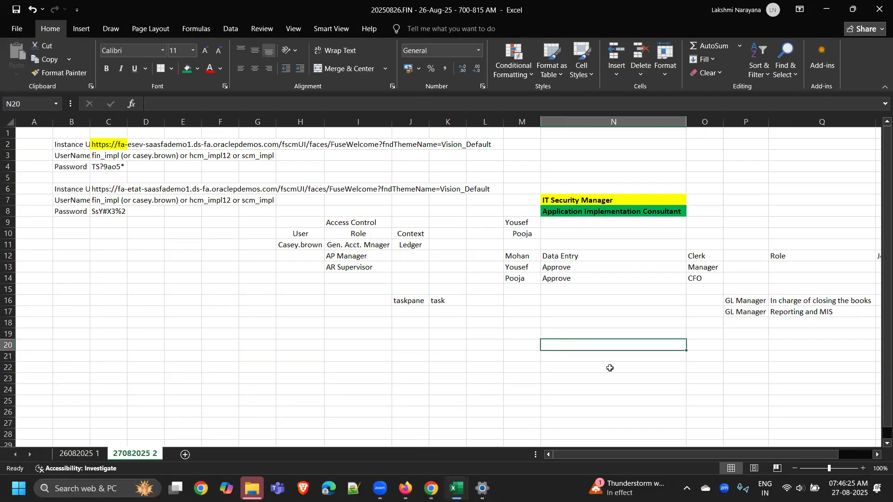
pyautogui.press('Up')
pyautogui.press('Up')
pyautogui.press('Left')
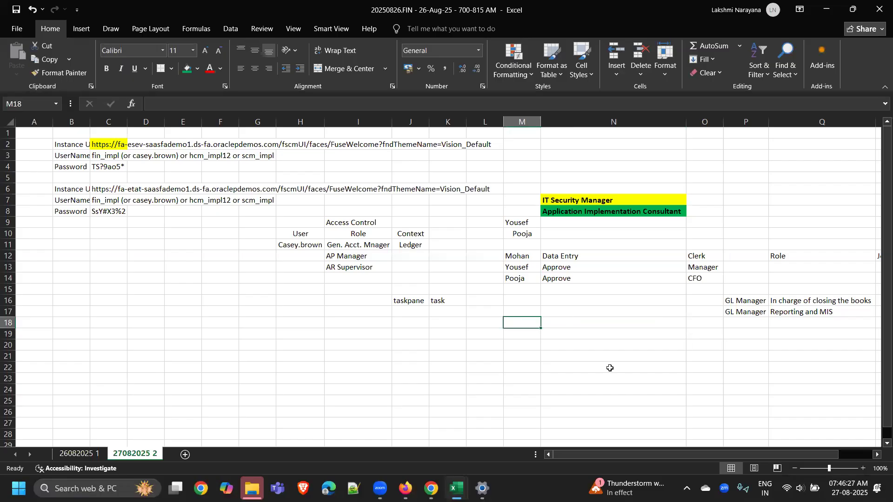
pyautogui.press('capslock')
pyautogui.write('Roles')
pyautogui.press('Return')
pyautogui.press('Up')
pyautogui.press('Right')
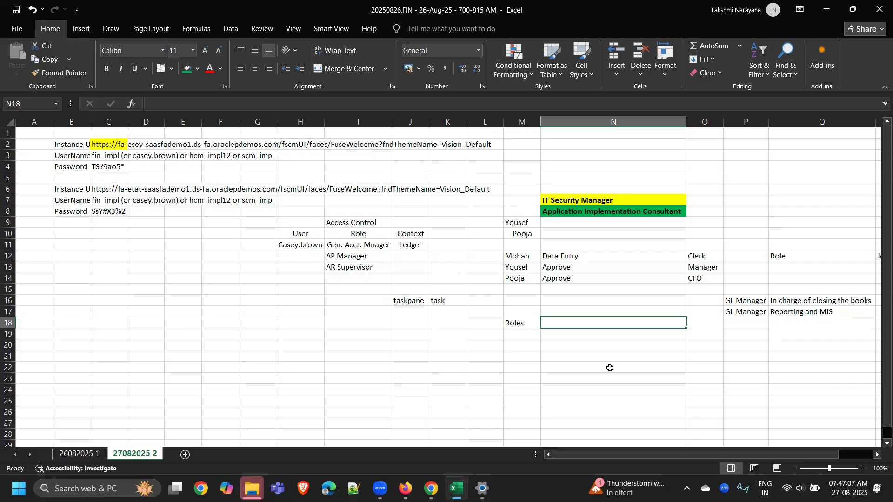
# Glance at the balance sheet in Firefox, return to the 20250826.FIN workbook and enter "ORA_GL" in cell N20
pyautogui.click(405, 488)
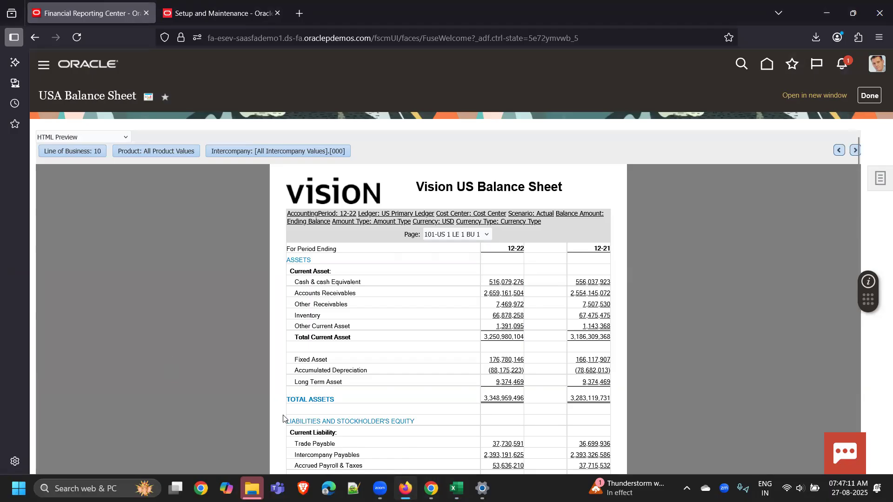
pyautogui.moveTo(456, 488)
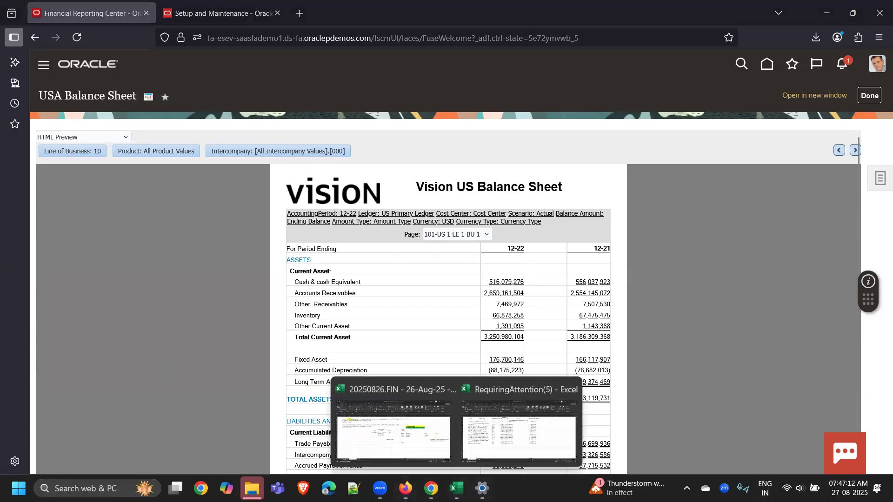
pyautogui.click(400, 447)
pyautogui.click(546, 347)
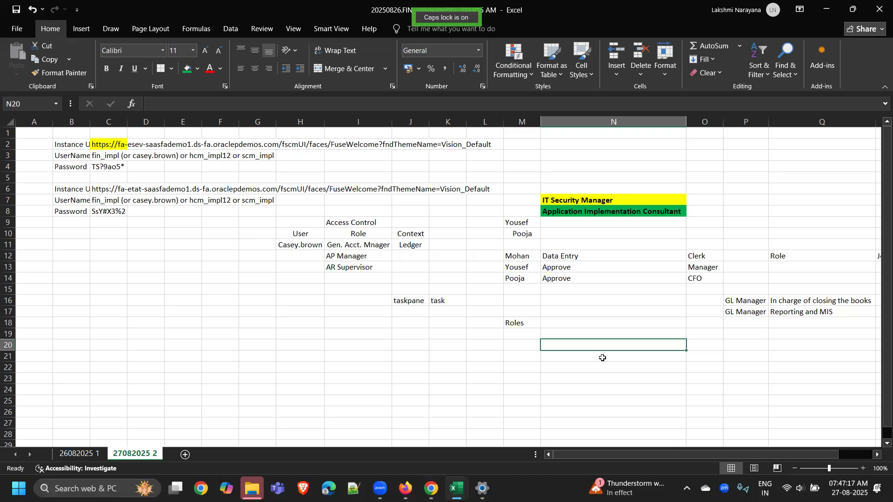
pyautogui.write('ORA')
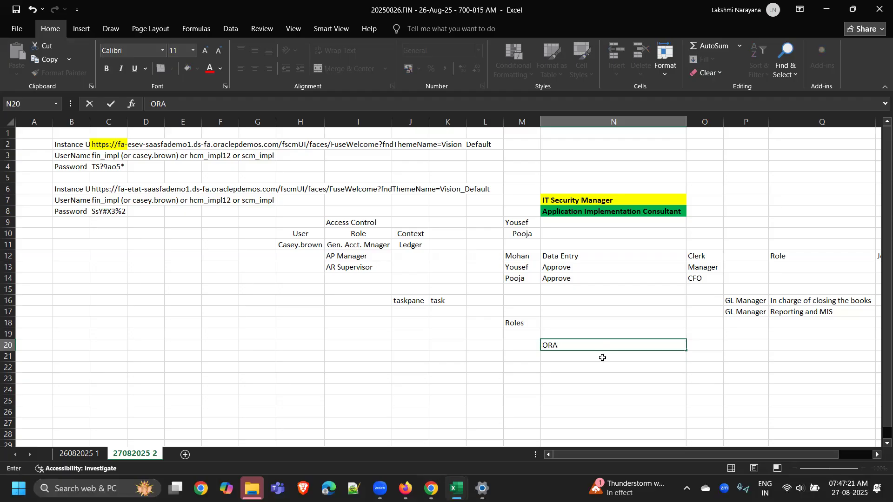
pyautogui.write('_GL')
pyautogui.click(115, 192)
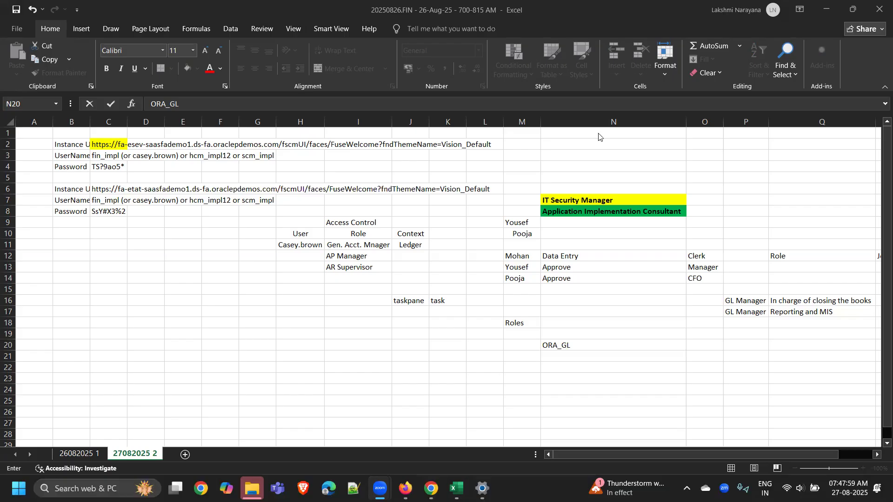
pyautogui.click(569, 345)
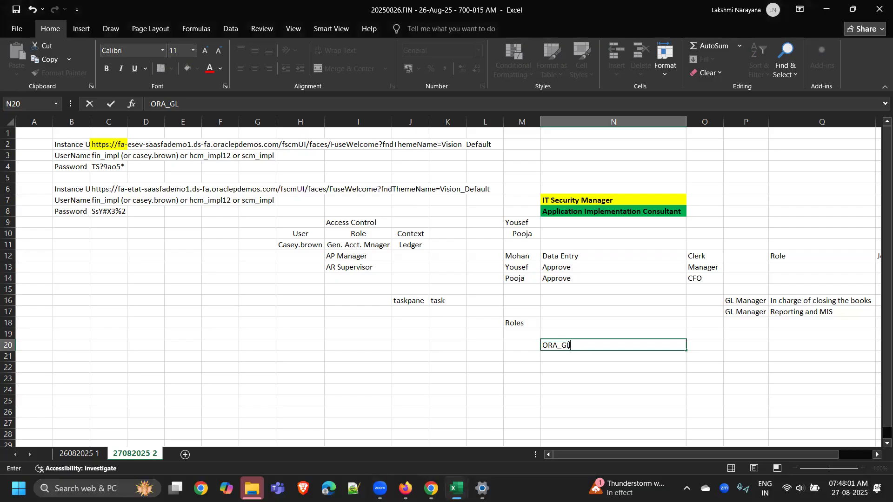
pyautogui.moveTo(544, 346); pyautogui.dragTo(558, 345)
# Switch to the Setup and Maintenance page in Firefox
pyautogui.click(406, 488)
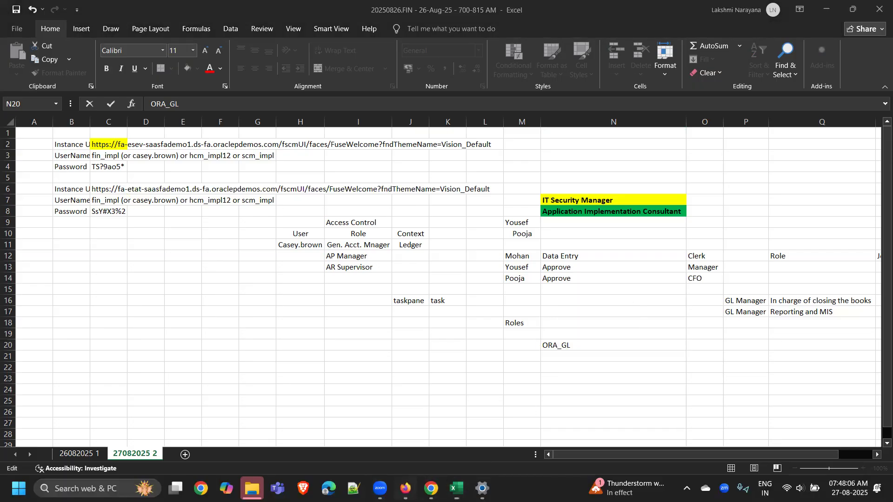
pyautogui.click(186, 9)
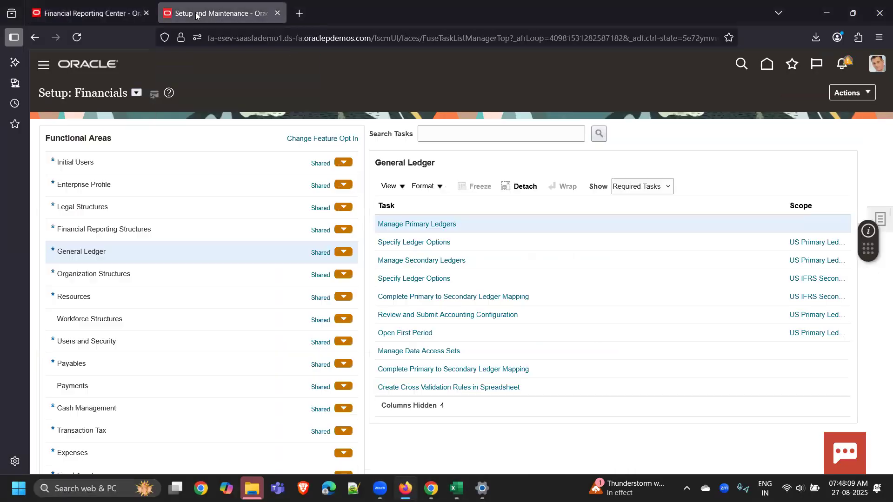
# Return to the home page and open the Security Console from the Tools apps
pyautogui.click(768, 66)
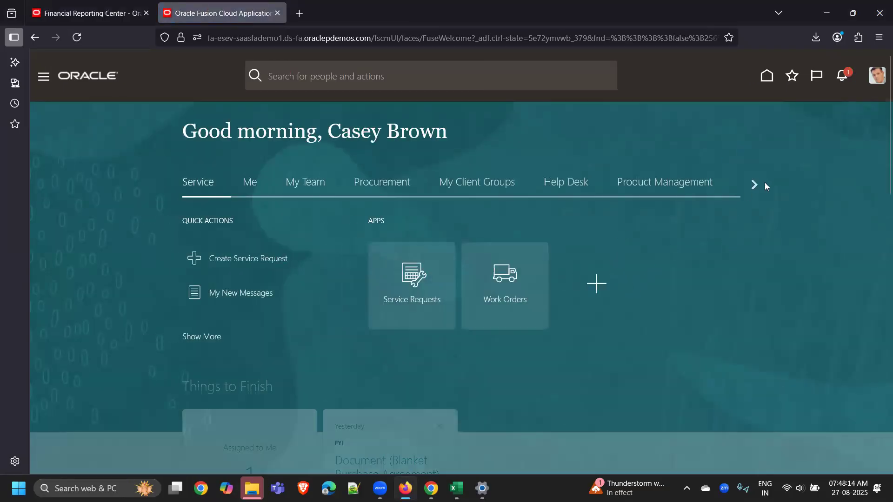
pyautogui.click(757, 185)
pyautogui.click(755, 184)
pyautogui.click(756, 184)
pyautogui.click(755, 185)
pyautogui.click(755, 185)
pyautogui.click(755, 184)
pyautogui.click(504, 186)
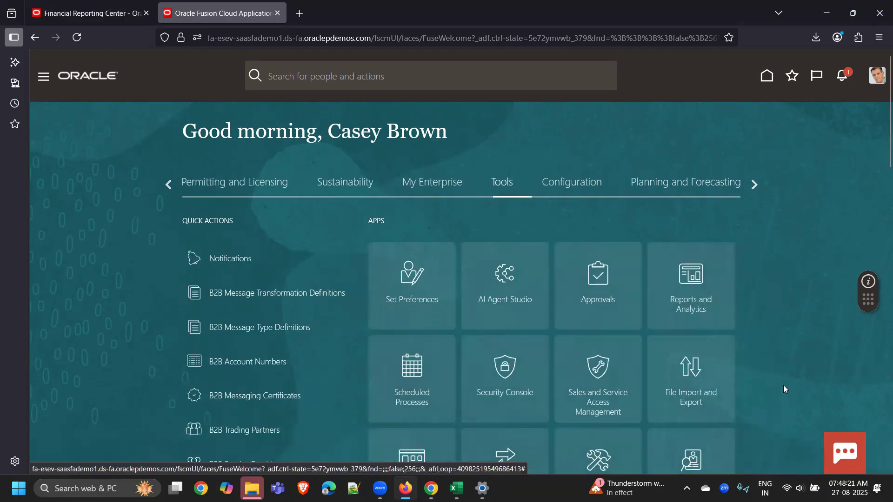
pyautogui.click(494, 369)
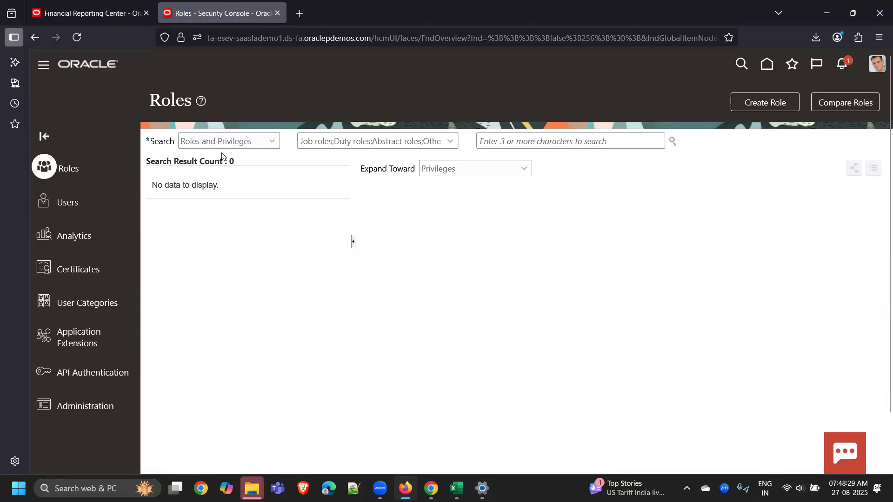
# Search the roles and privileges for "Gen", review the suggested General Accountant roles and dismiss the suggestions
pyautogui.click(565, 142)
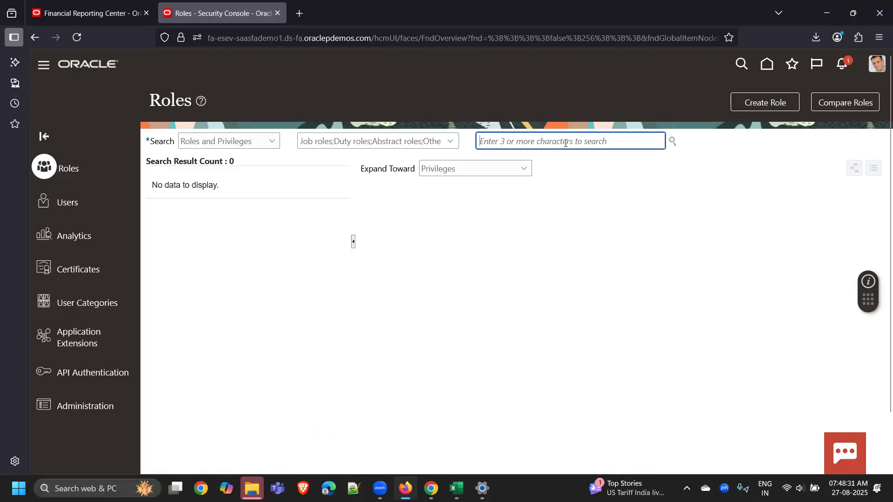
pyautogui.press('capslock')
pyautogui.write('g')
pyautogui.press('capslock')
pyautogui.press('BackSpace')
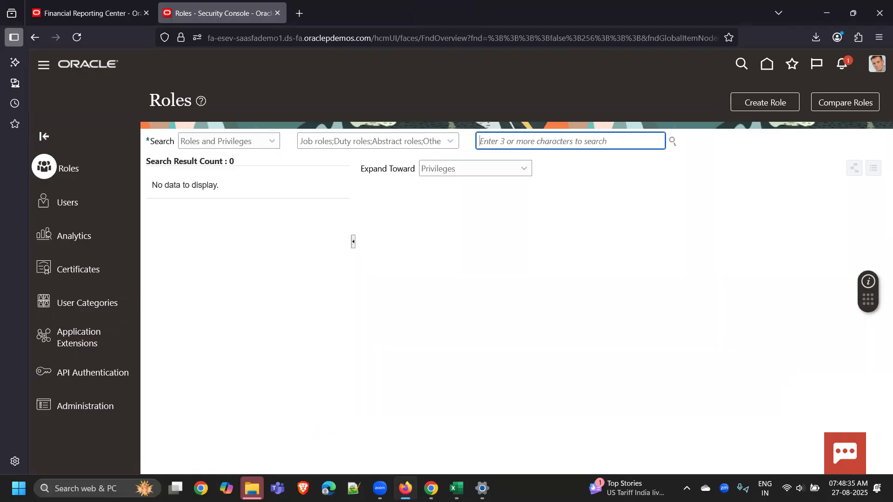
pyautogui.write('Gen')
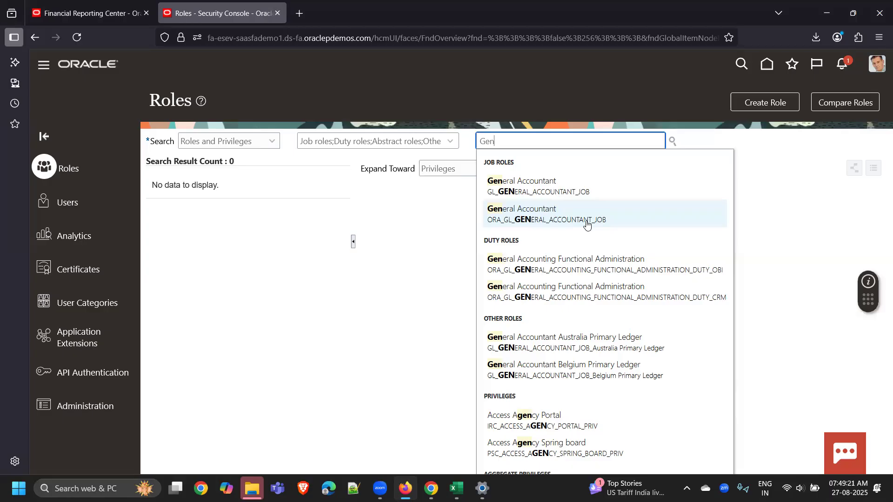
pyautogui.click(562, 111)
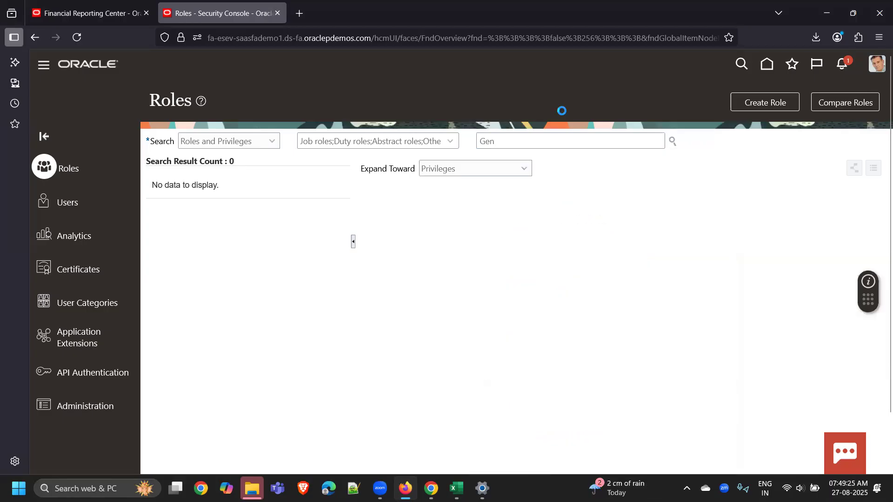
# Go back to the USA Balance Sheet, look over the report and check its preview and export options without choosing one
pyautogui.click(89, 16)
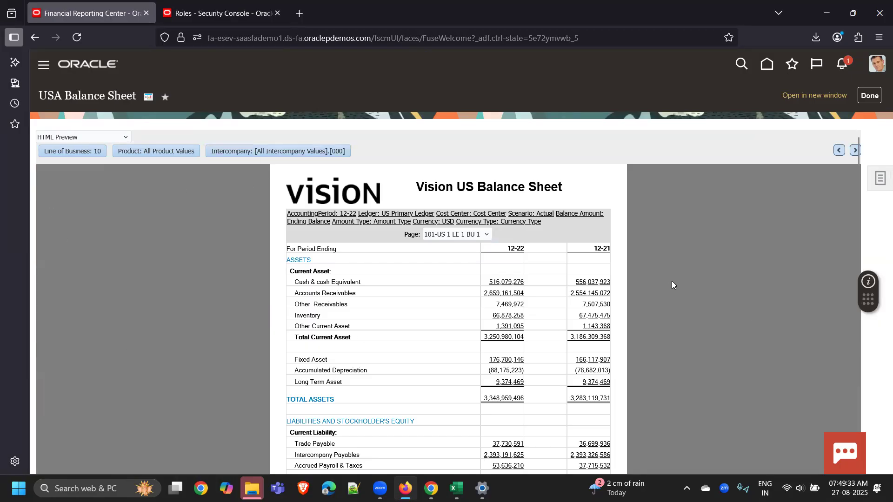
pyautogui.scroll(-3, 688, 329)
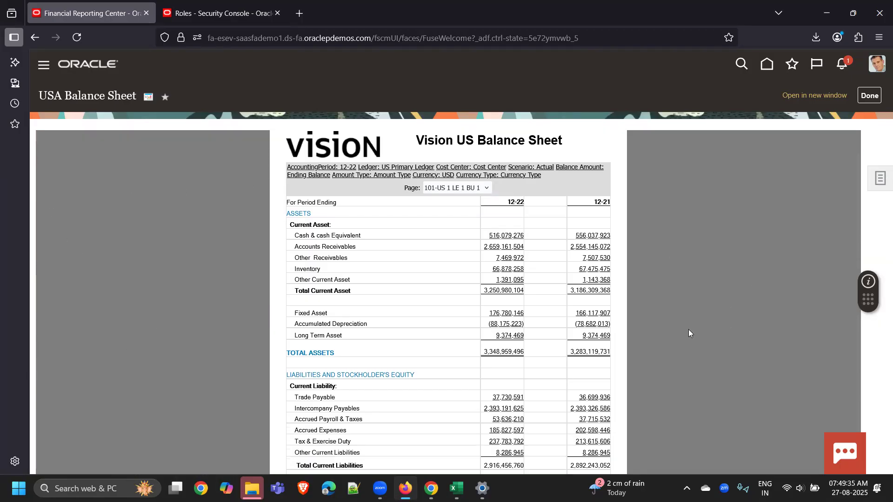
pyautogui.scroll(3, 688, 329)
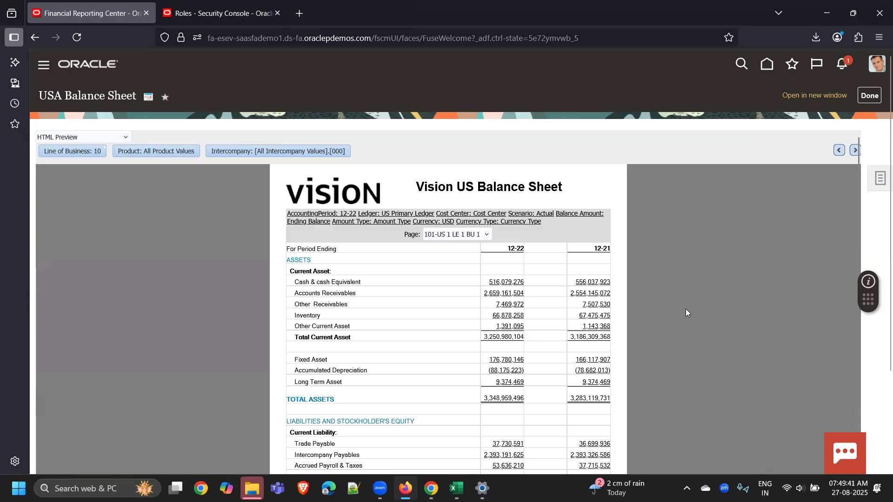
pyautogui.scroll(-2, 686, 309)
pyautogui.scroll(2, 685, 310)
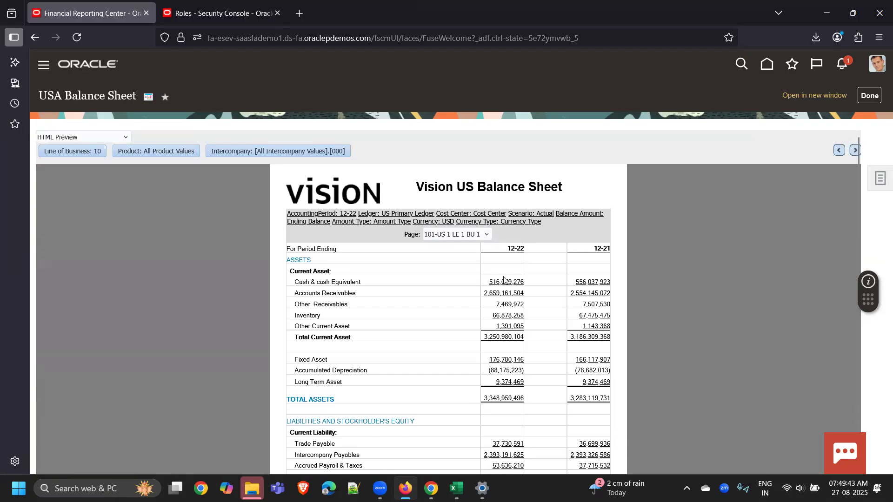
pyautogui.click(125, 137)
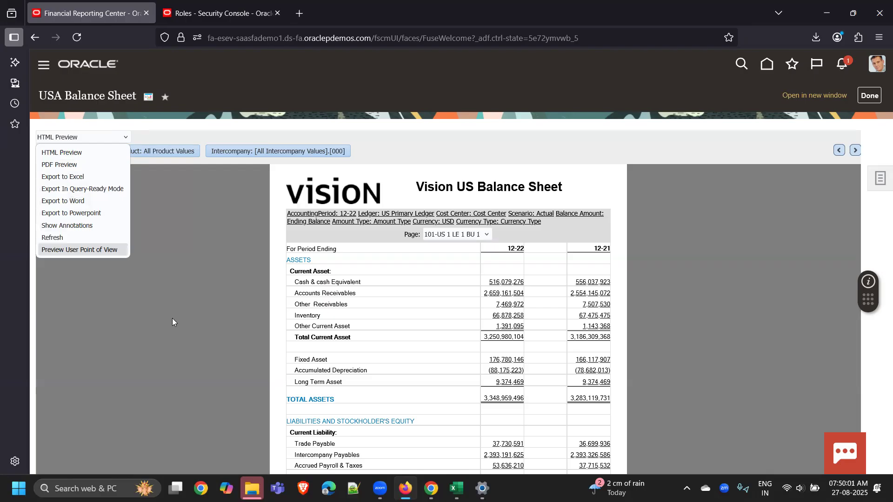
pyautogui.click(201, 278)
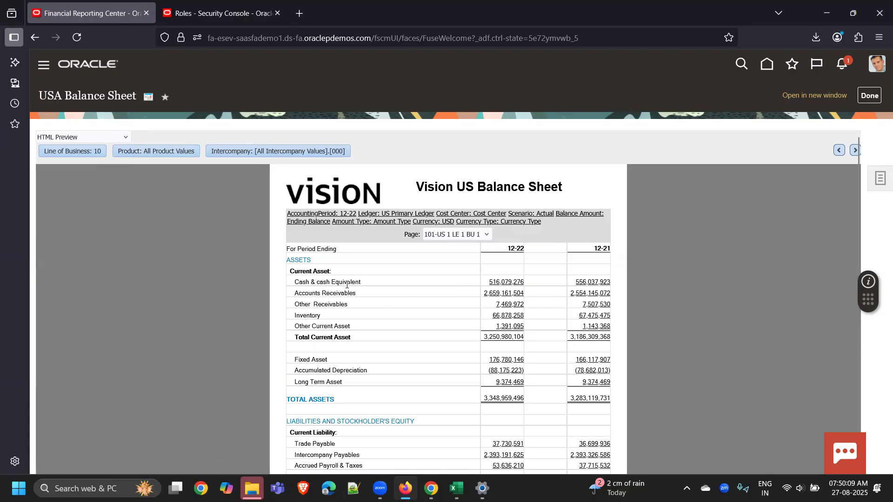
# Drill from the 12-22 Cash & cash Equivalent amount to its detail balances and look through the search criteria and results
pyautogui.click(510, 286)
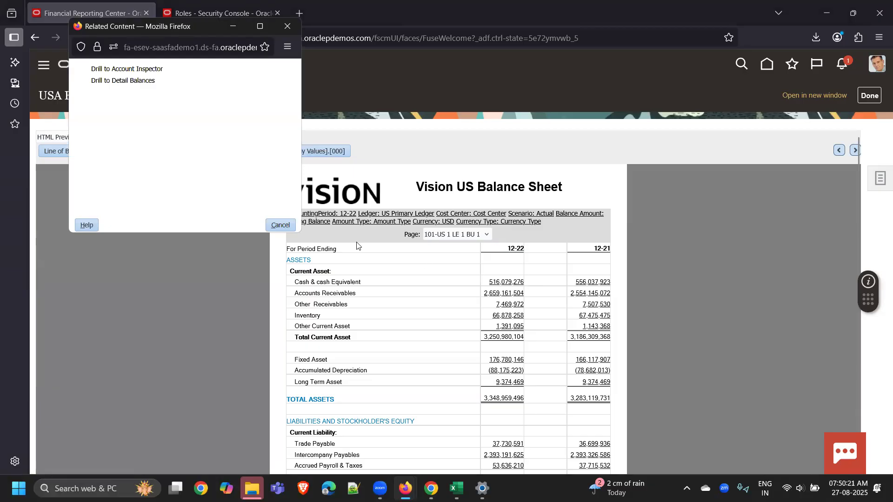
pyautogui.click(262, 25)
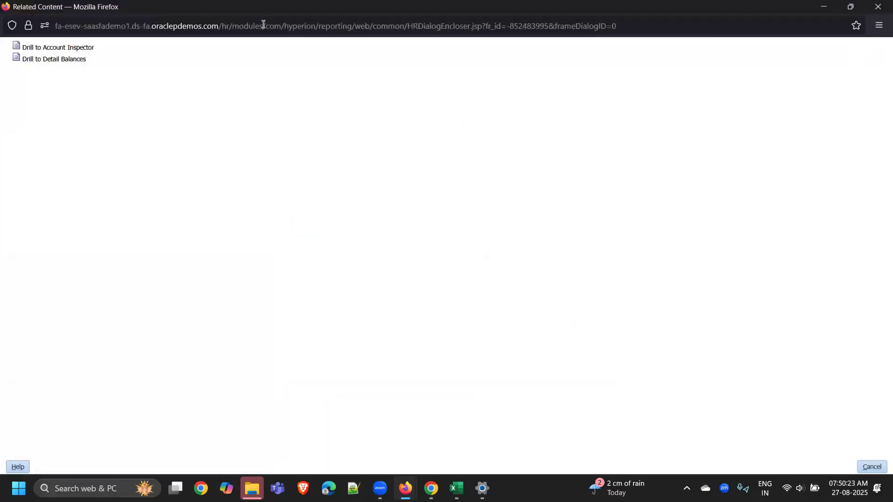
pyautogui.click(60, 59)
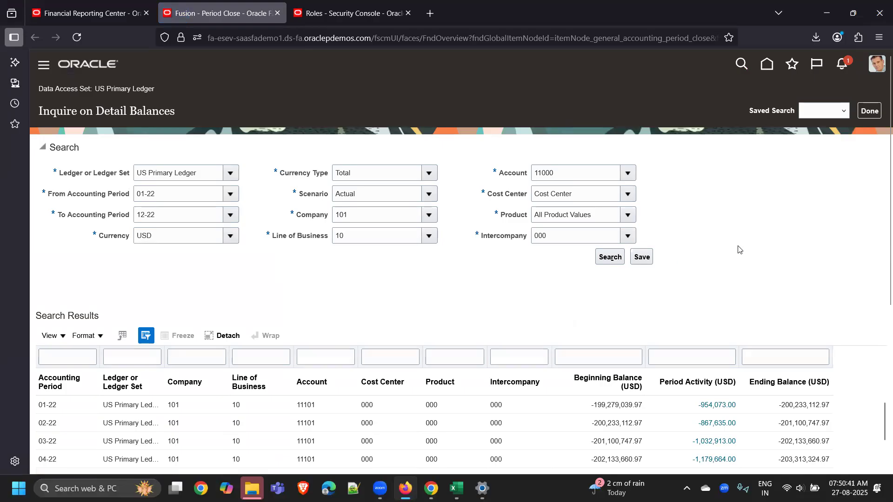
pyautogui.scroll(-2, 763, 237)
pyautogui.click(98, 16)
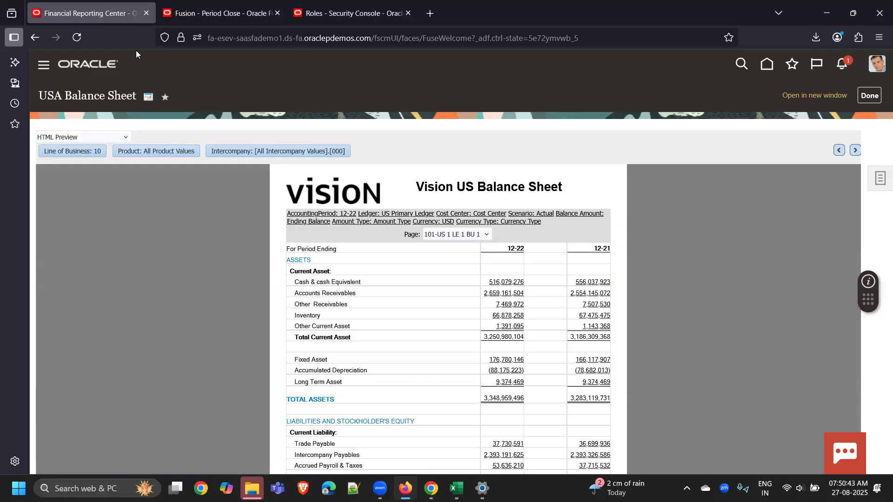
pyautogui.click(241, 15)
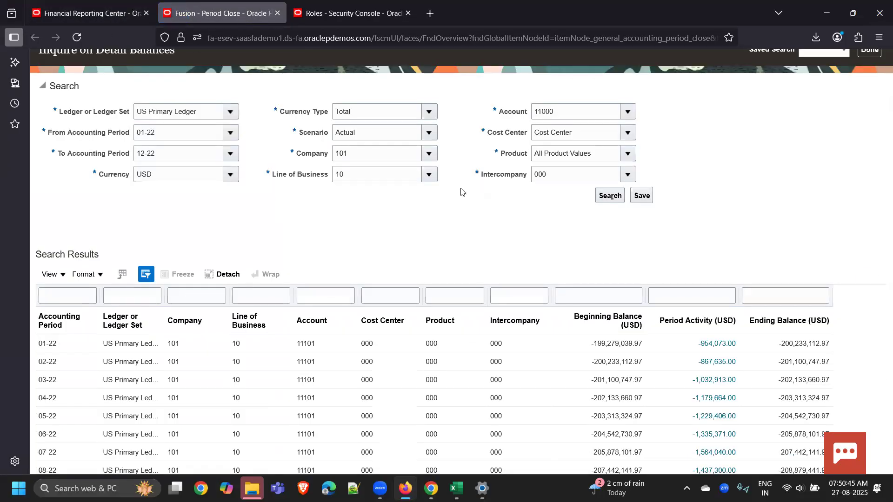
pyautogui.scroll(-4, 787, 253)
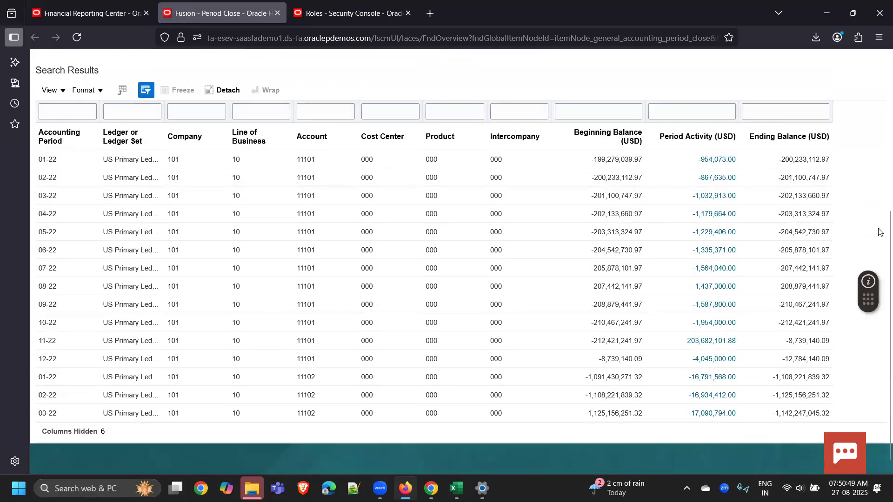
pyautogui.scroll(5, 879, 232)
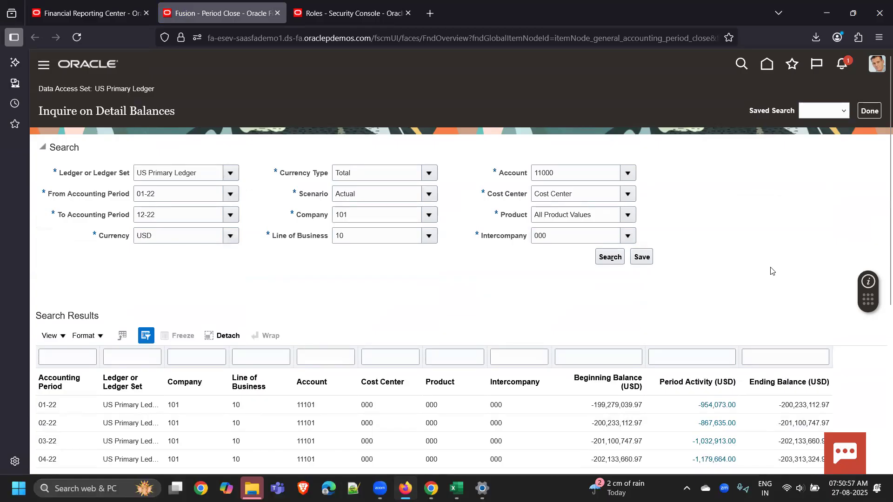
# Drill into the 01-22 period activity of account 11101 and open the Income Tax for Jan Adjustment journal
pyautogui.scroll(-3, 770, 269)
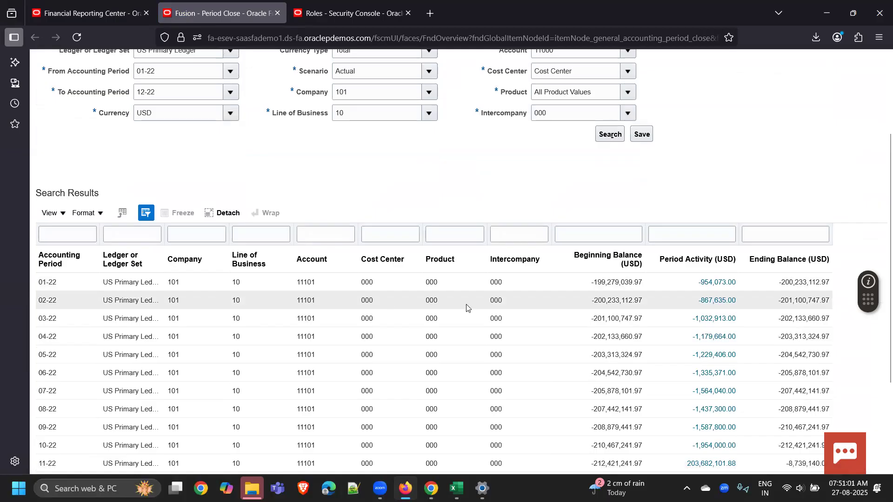
pyautogui.click(703, 284)
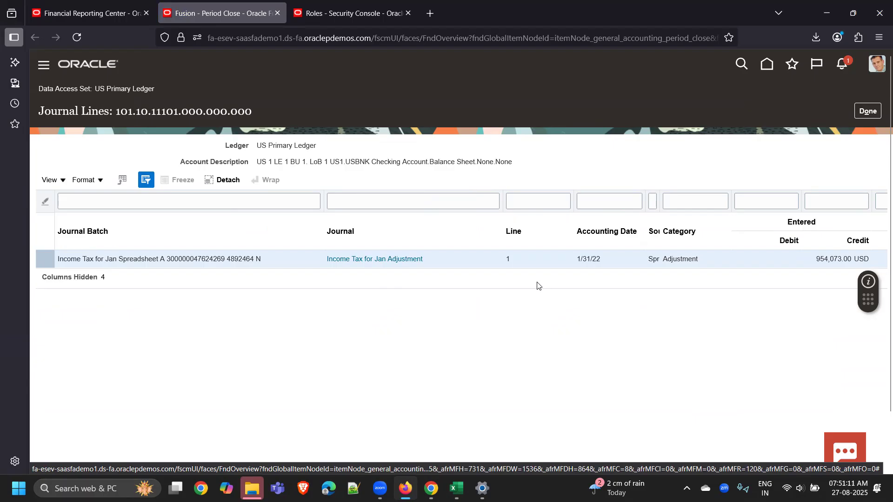
pyautogui.click(411, 265)
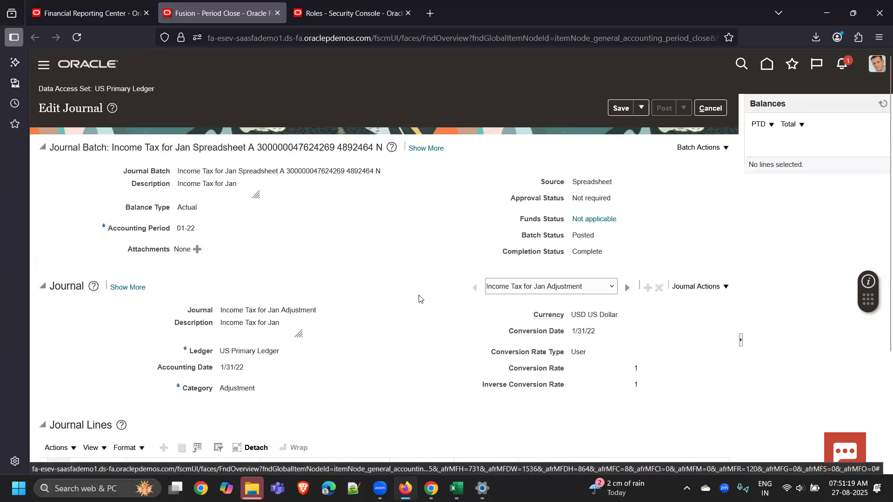
# Examine the journal's batch details, header information and debit and credit lines
pyautogui.scroll(-4, 409, 231)
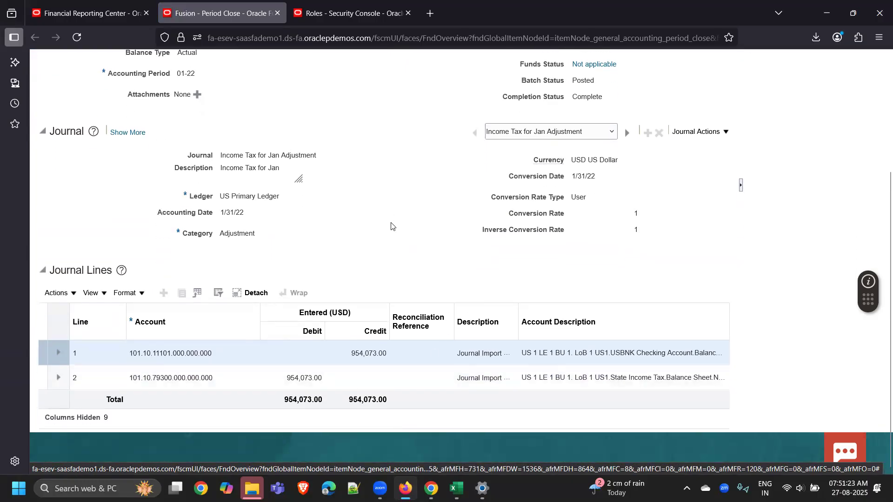
pyautogui.scroll(1, 395, 232)
pyautogui.scroll(1, 395, 233)
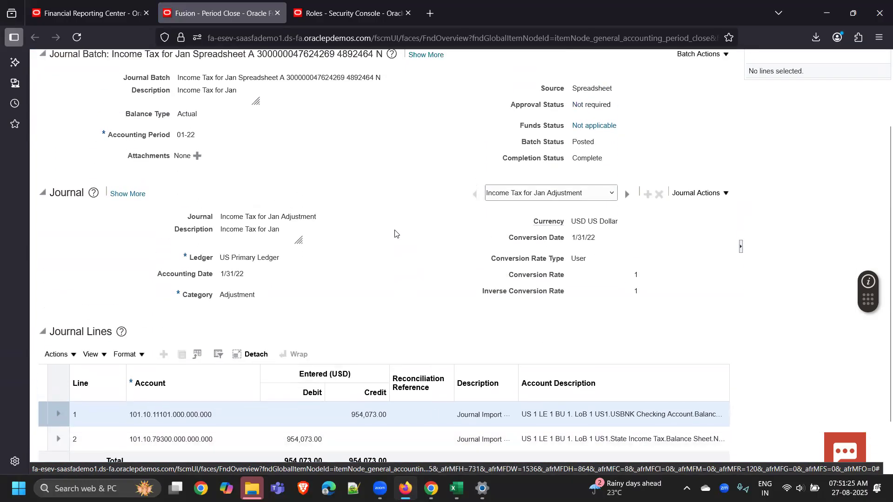
pyautogui.scroll(2, 394, 233)
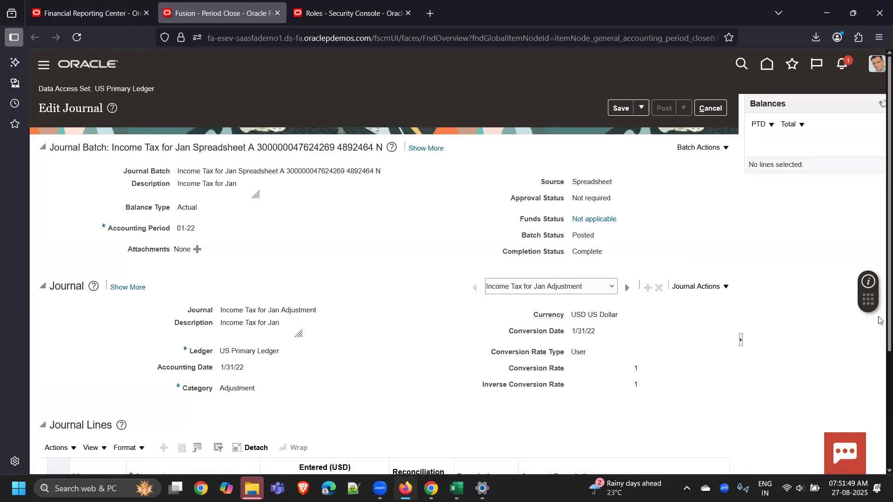
pyautogui.scroll(-3, 840, 338)
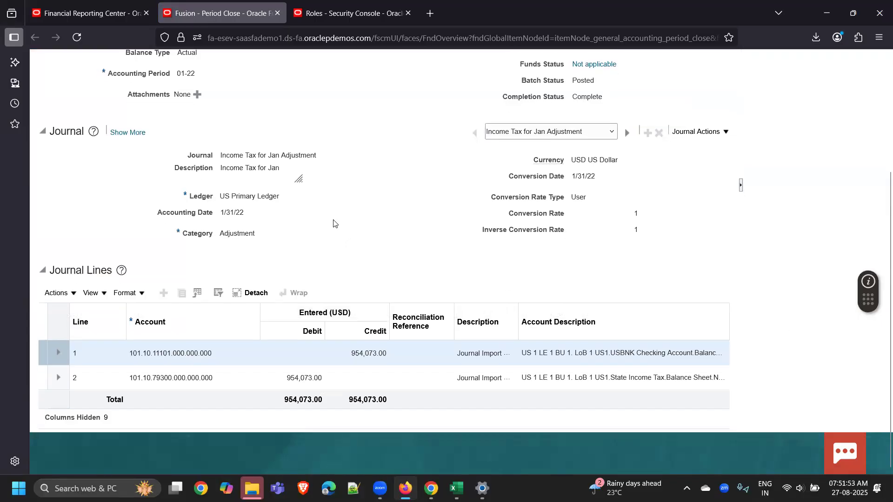
pyautogui.scroll(3, 333, 224)
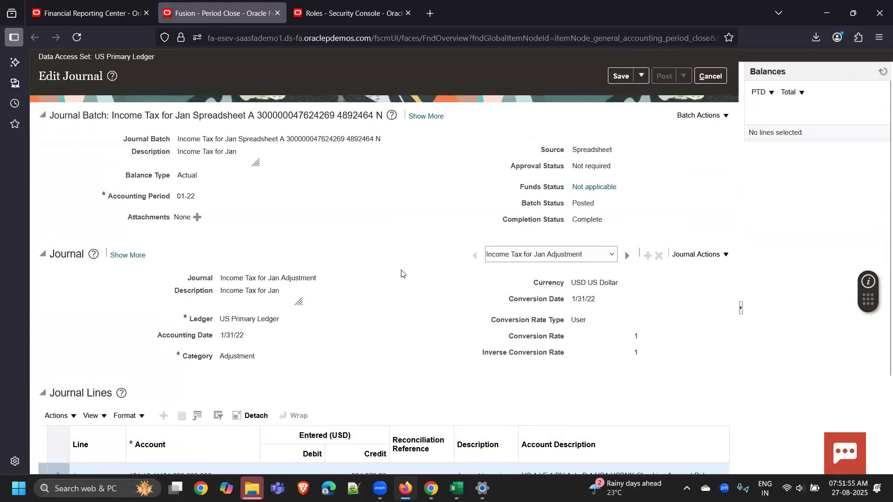
pyautogui.scroll(1, 401, 274)
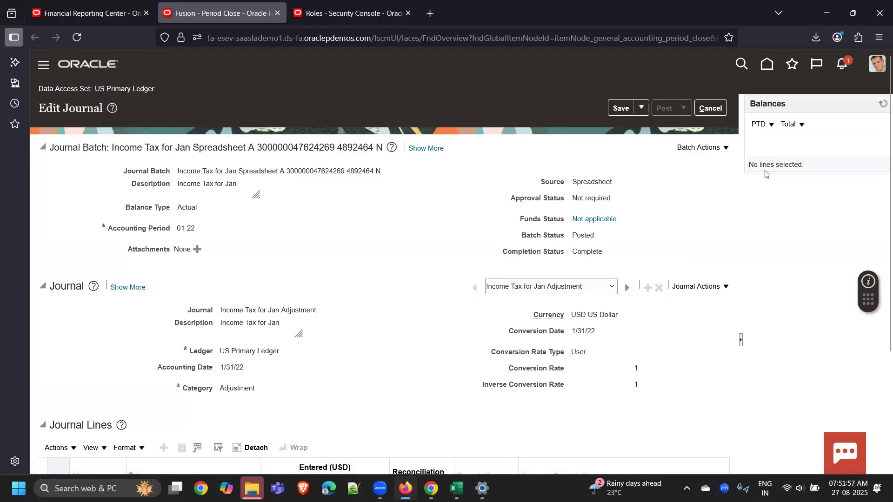
# Return to the USA Balance Sheet, close it and open the Global Revenues report from the recent reports
pyautogui.click(85, 17)
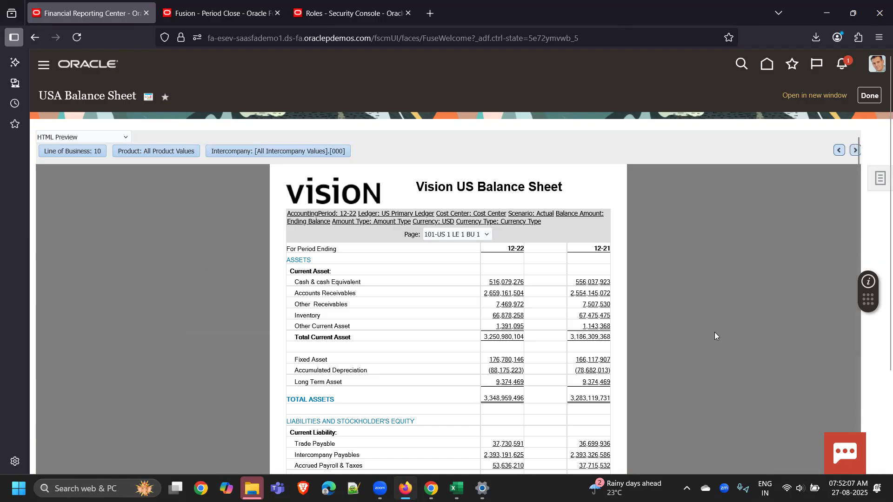
pyautogui.scroll(-2, 719, 342)
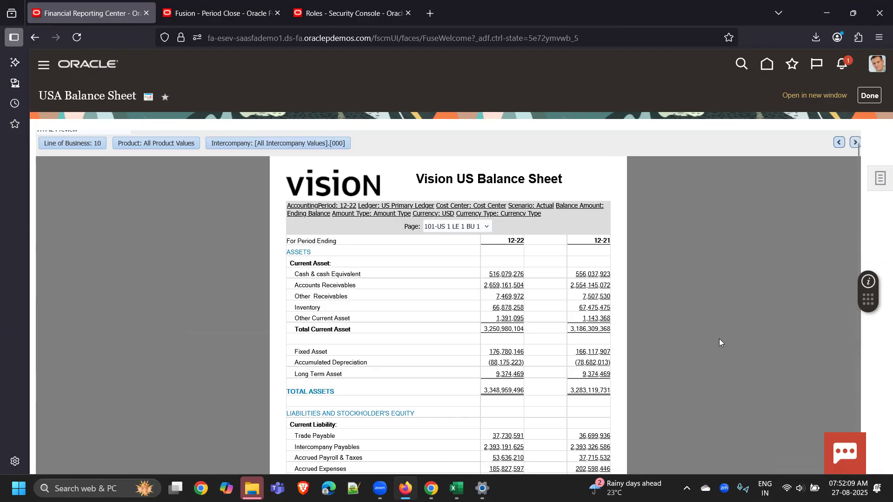
pyautogui.scroll(2, 720, 343)
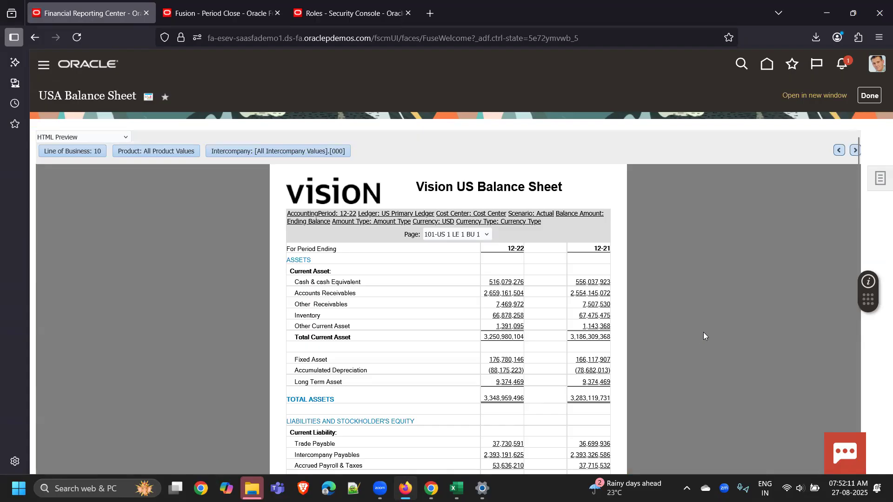
pyautogui.click(869, 99)
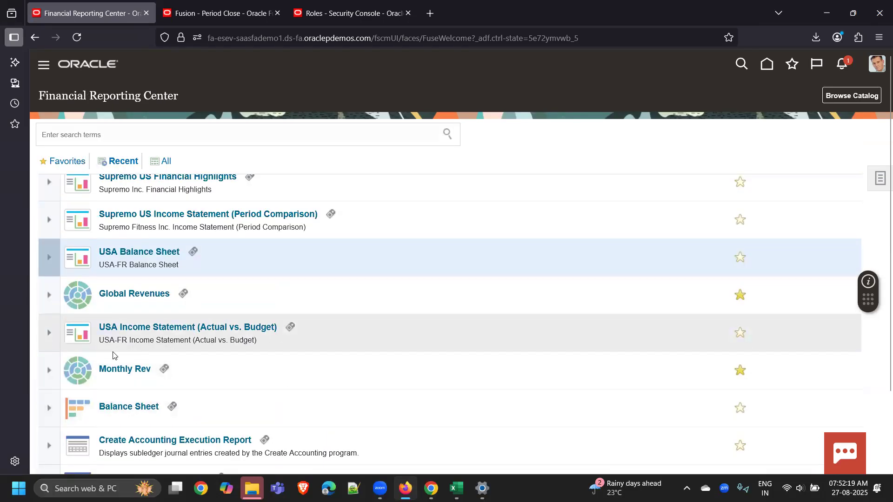
pyautogui.click(113, 295)
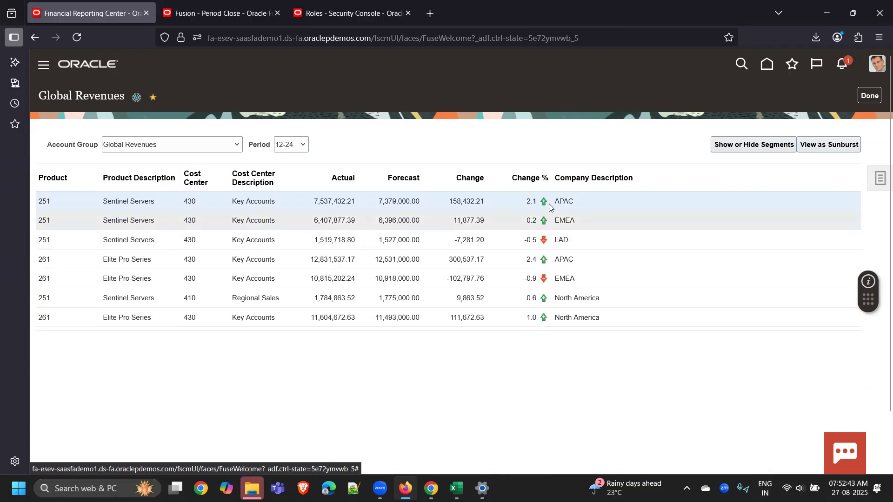
pyautogui.moveTo(545, 206)
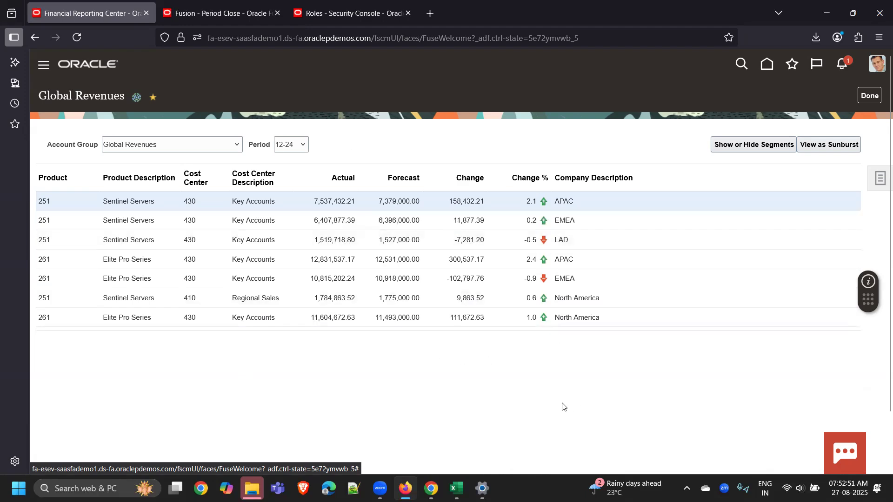
# Display Global Revenues as a sunburst and examine the figures behind its product, cost center and company segments
pyautogui.click(821, 148)
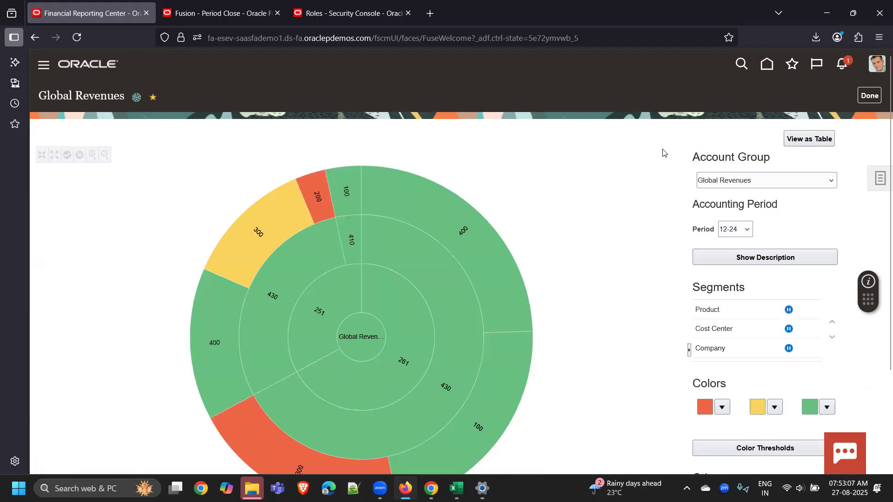
pyautogui.scroll(-1, 654, 169)
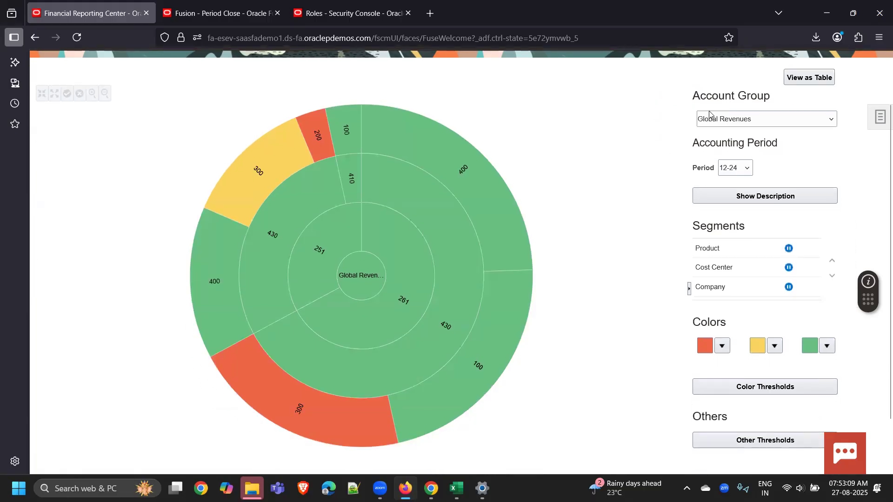
pyautogui.moveTo(516, 284)
pyautogui.moveTo(494, 229)
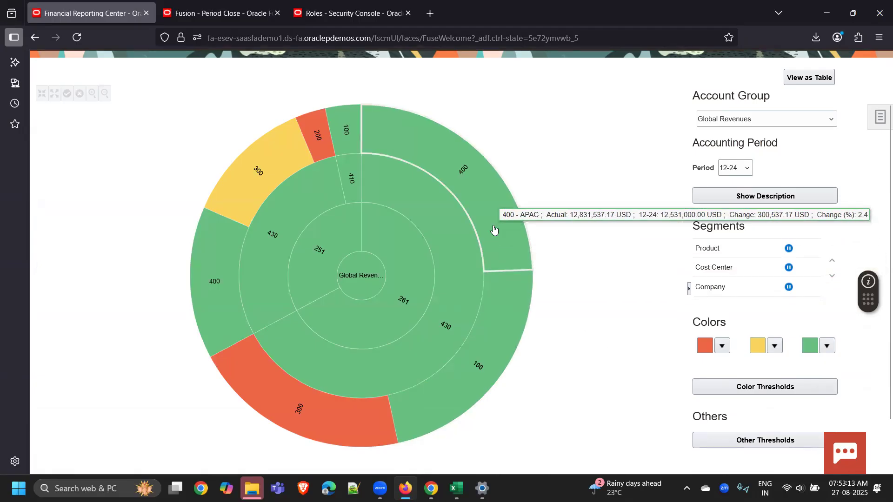
pyautogui.moveTo(273, 160)
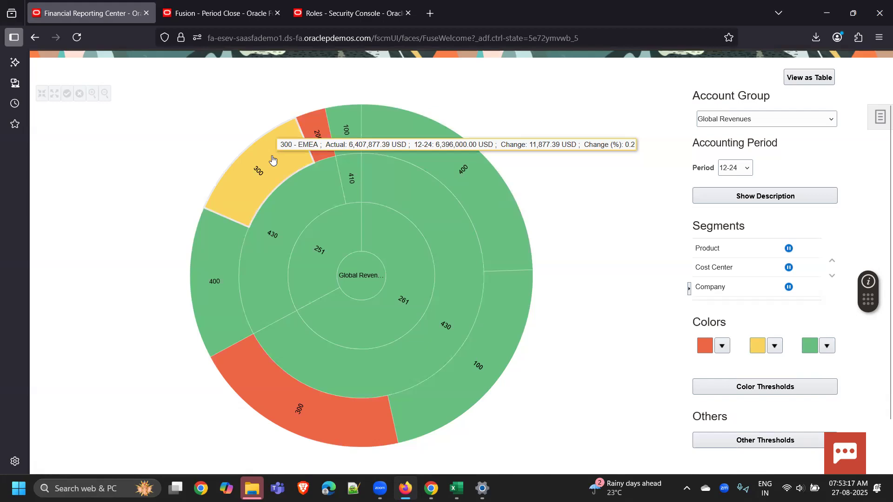
pyautogui.moveTo(223, 268)
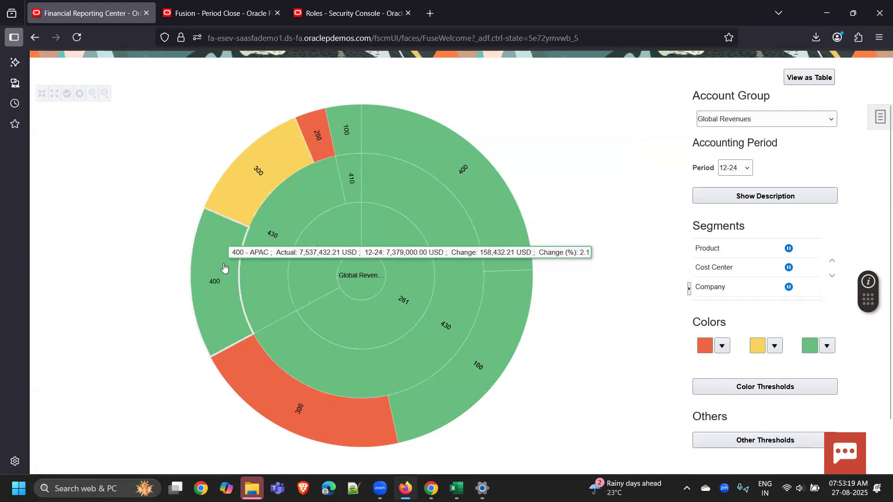
pyautogui.moveTo(398, 320)
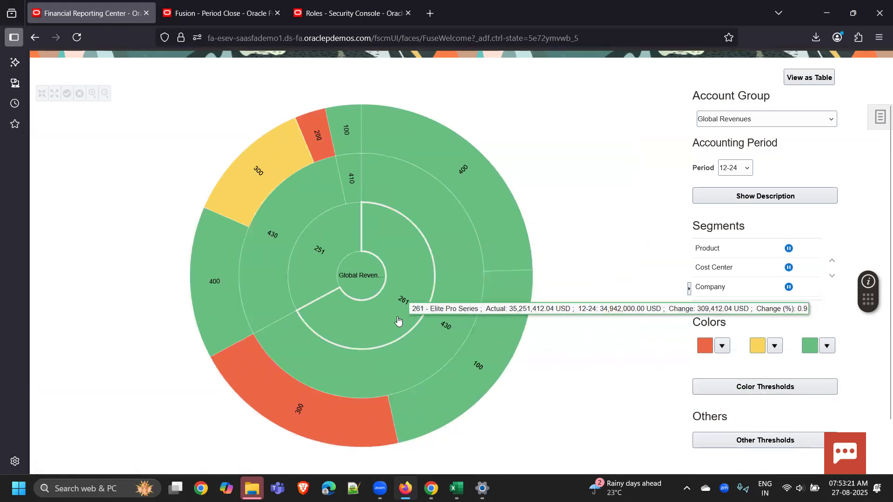
pyautogui.moveTo(350, 277)
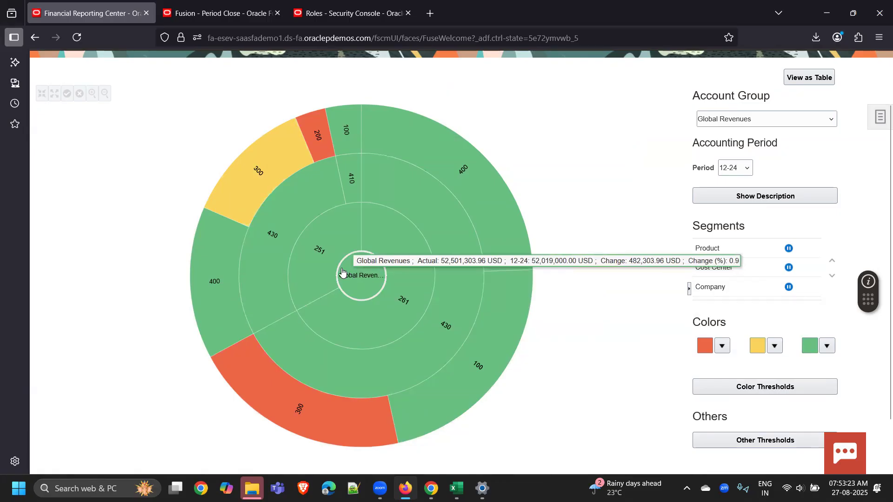
pyautogui.moveTo(336, 263)
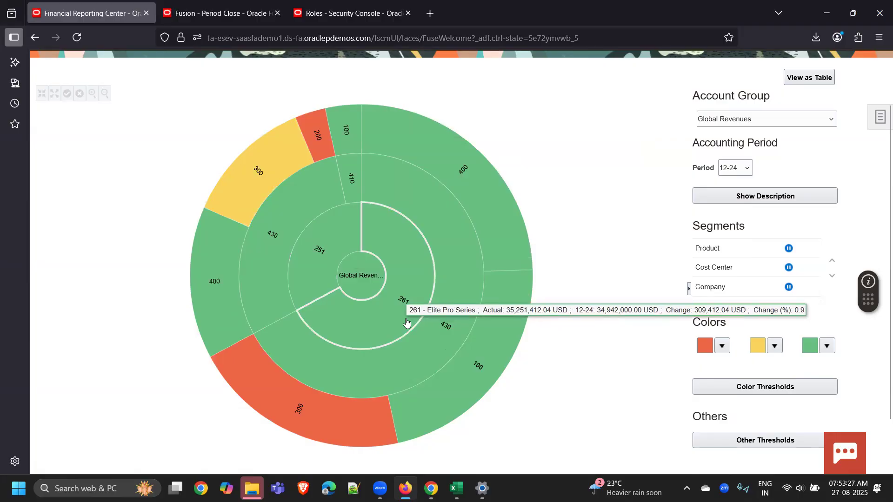
pyautogui.moveTo(450, 255)
pyautogui.moveTo(498, 307)
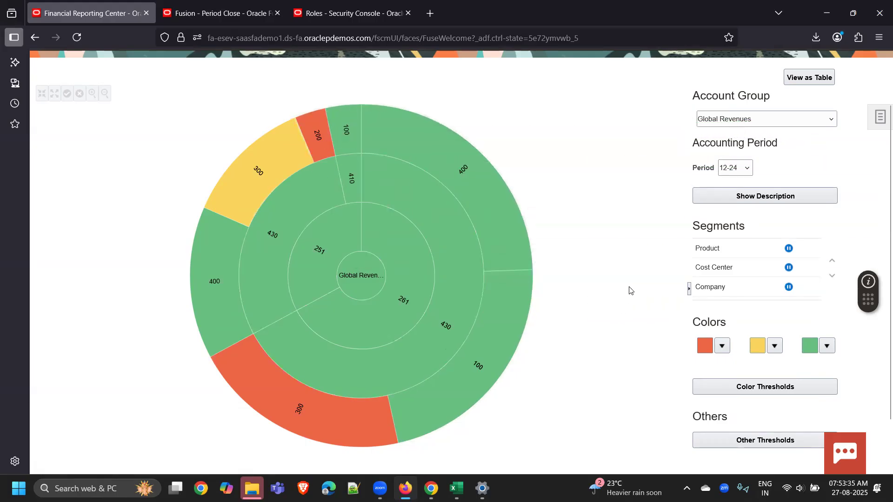
pyautogui.scroll(-2, 630, 288)
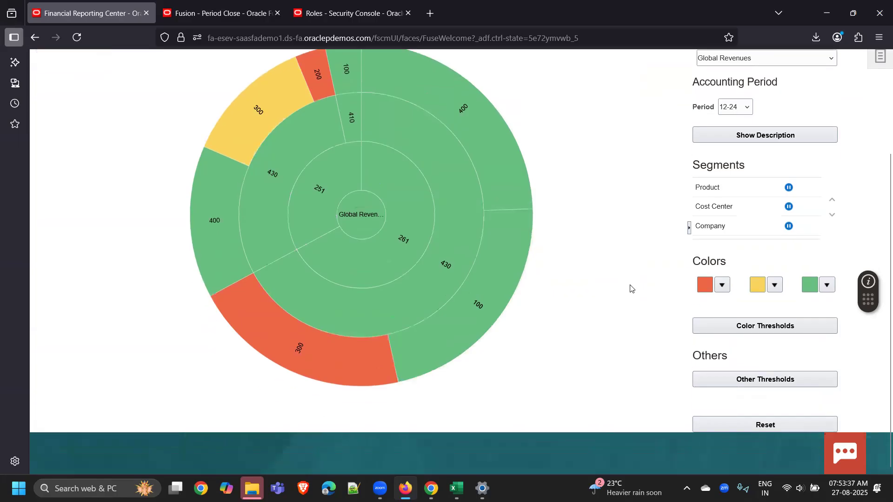
pyautogui.scroll(2, 631, 288)
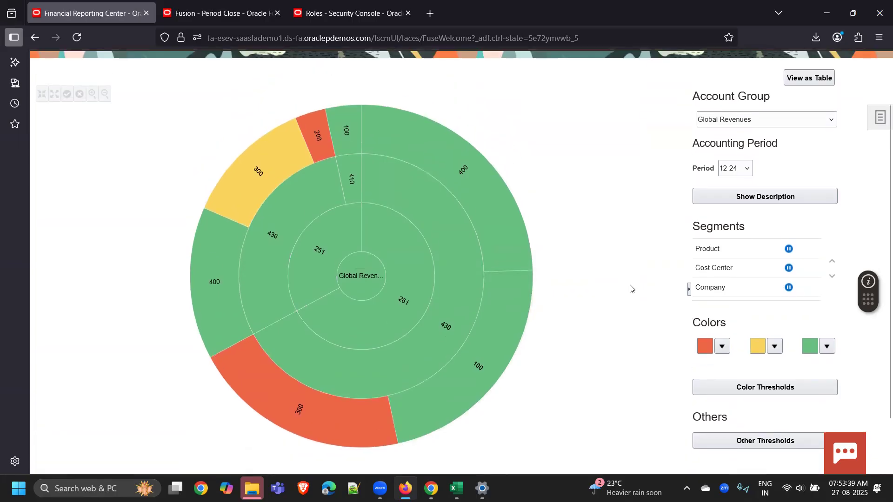
pyautogui.scroll(2, 679, 305)
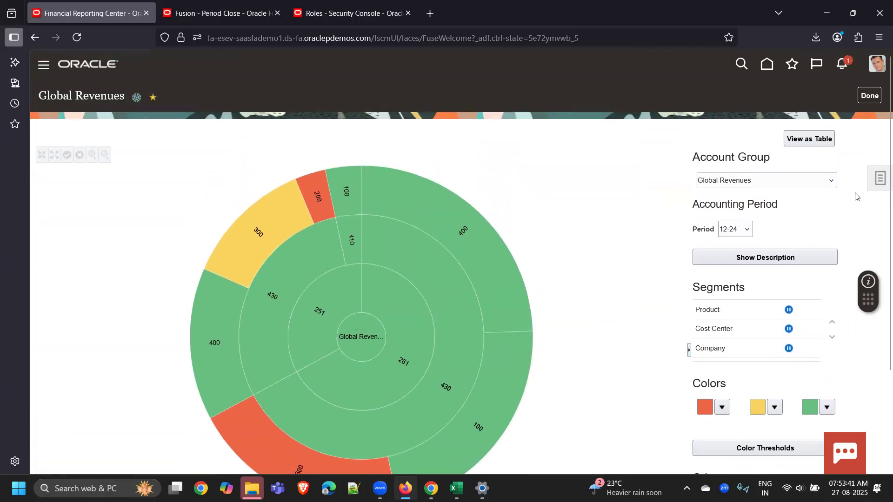
# Compare the table view of Global Revenues with the sunburst view once more and close the report
pyautogui.click(812, 140)
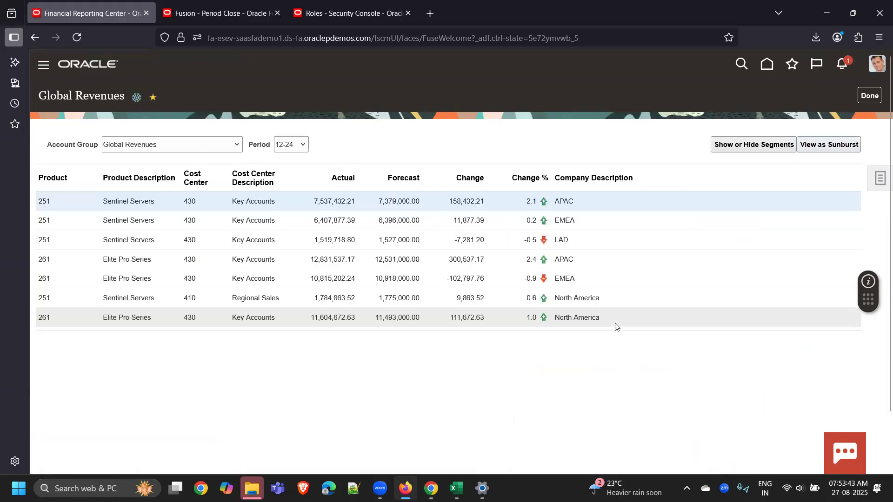
pyautogui.click(810, 144)
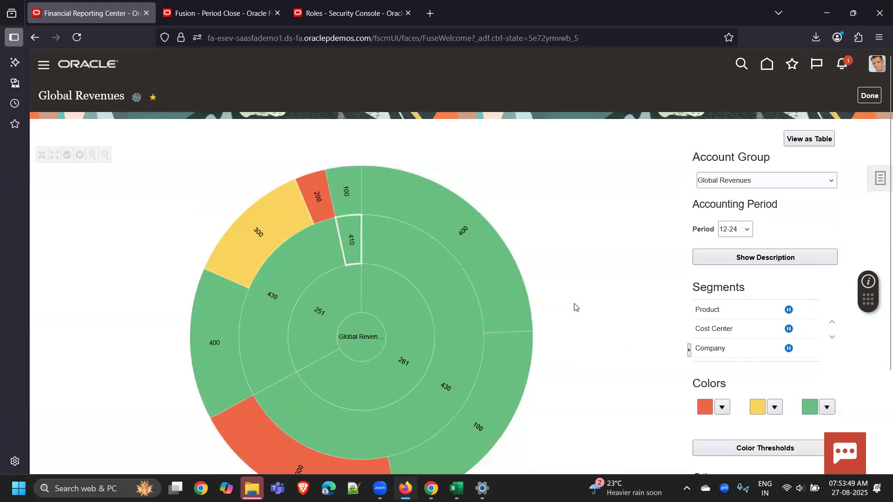
pyautogui.scroll(-2, 607, 274)
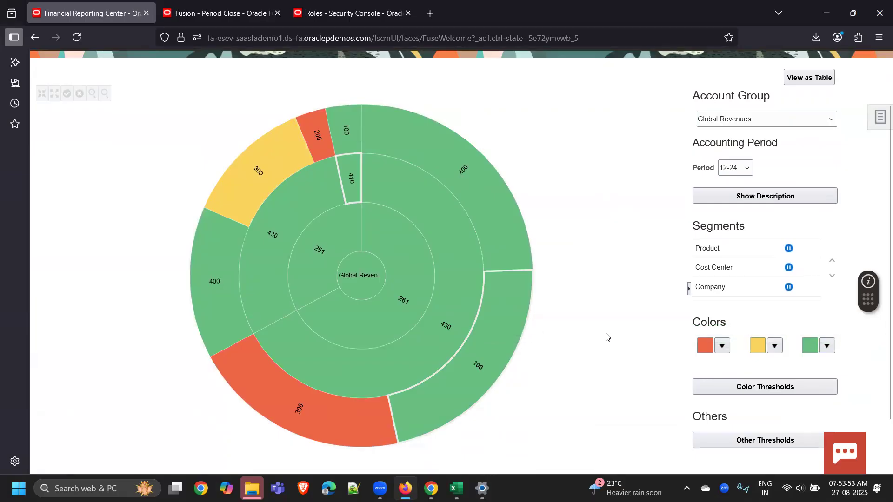
pyautogui.scroll(2, 595, 331)
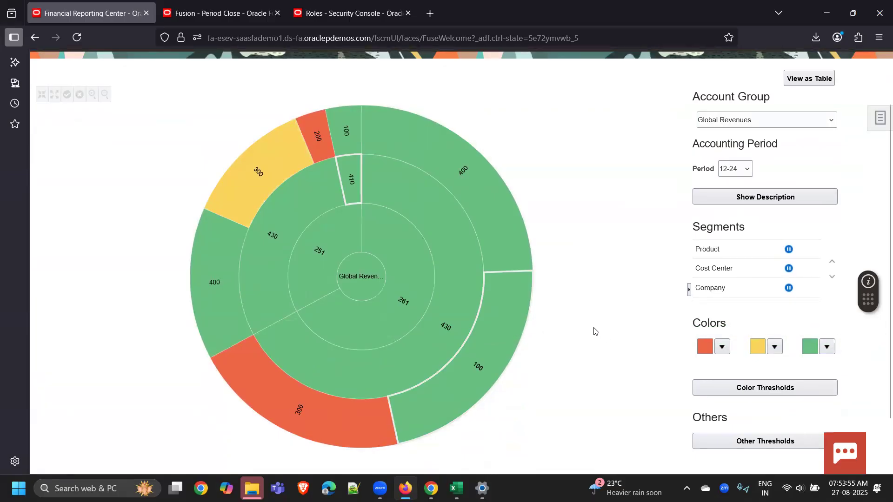
pyautogui.click(869, 95)
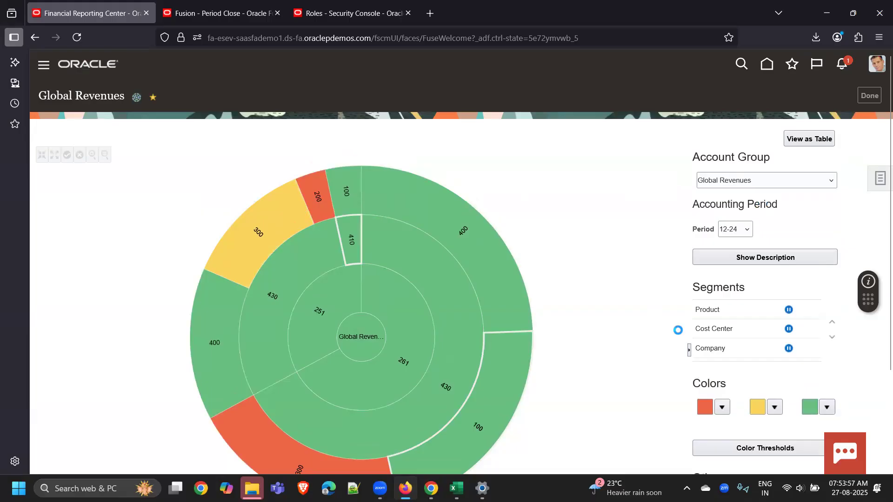
# Open the USA Rolling 12 Month Income Statement from the recent reports and check which ledgers its page selector offers
pyautogui.scroll(2, 610, 345)
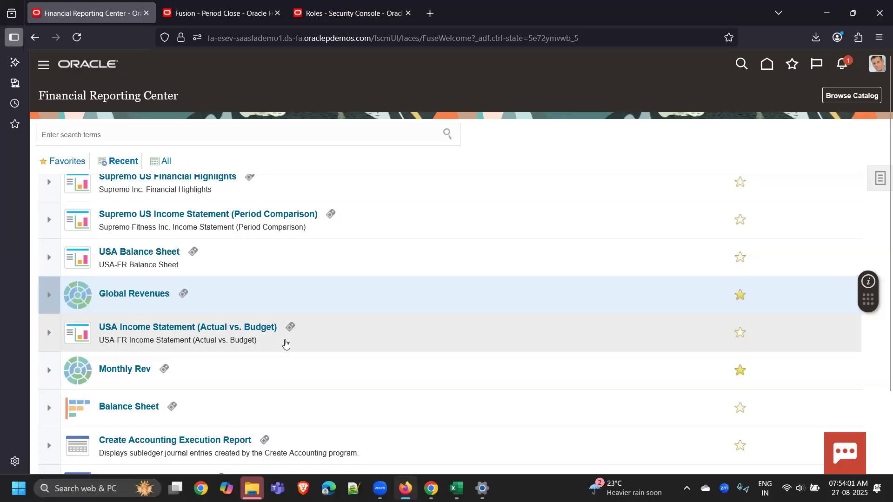
pyautogui.scroll(1, 80, 232)
pyautogui.click(120, 187)
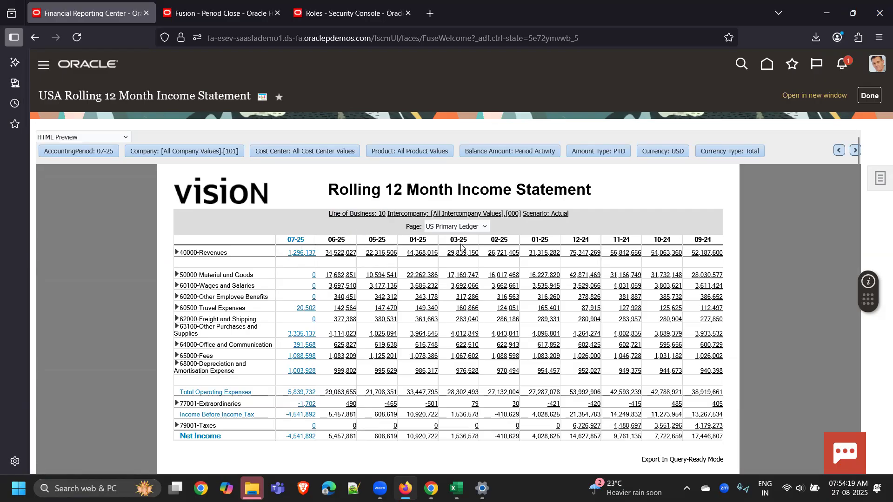
pyautogui.click(484, 228)
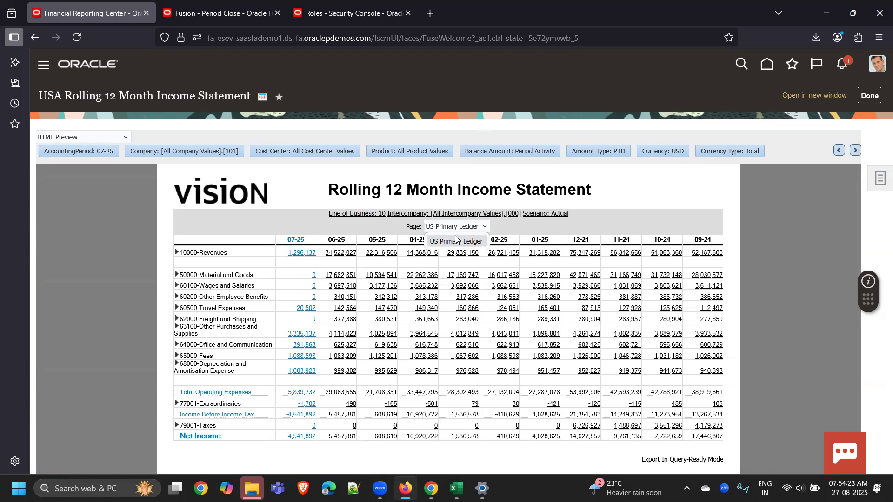
pyautogui.click(652, 204)
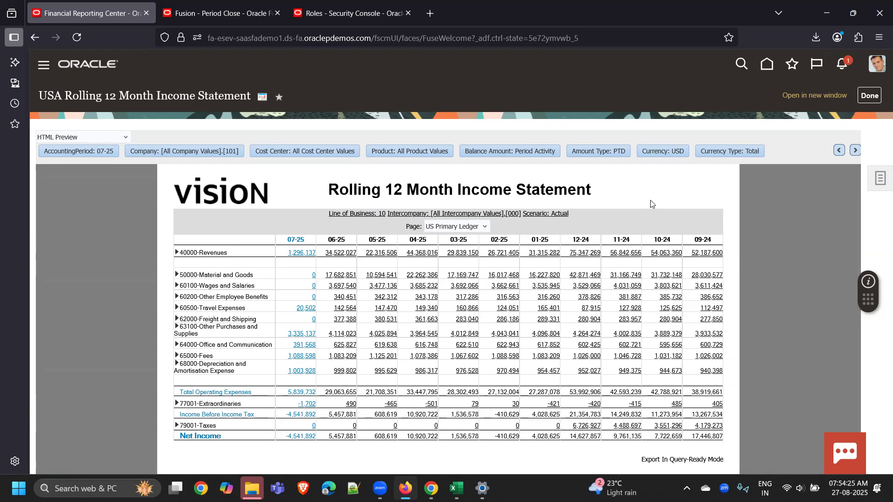
# Set the income statement's accounting period to 01-24, found under Qtr1-24 of 2024
pyautogui.click(78, 151)
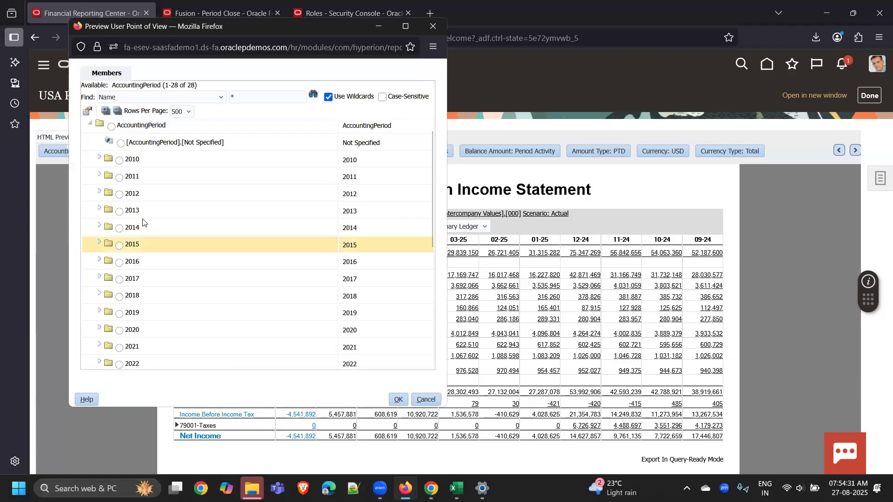
pyautogui.scroll(-5, 205, 270)
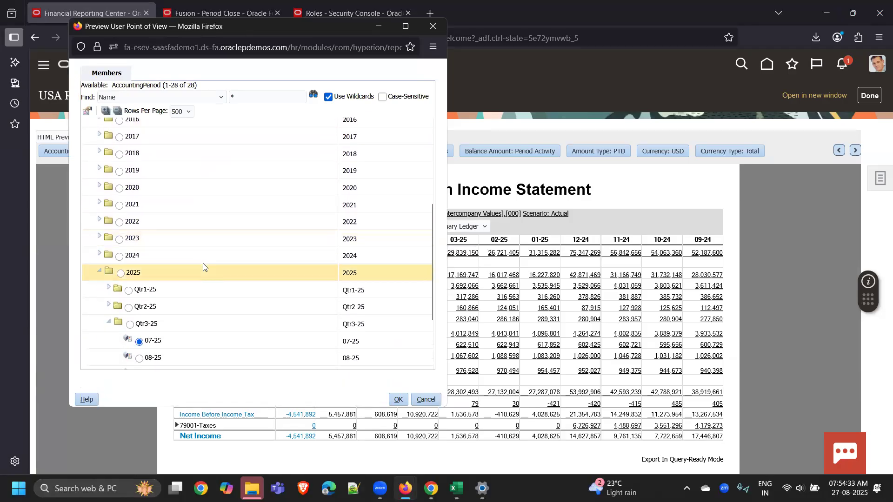
pyautogui.click(100, 253)
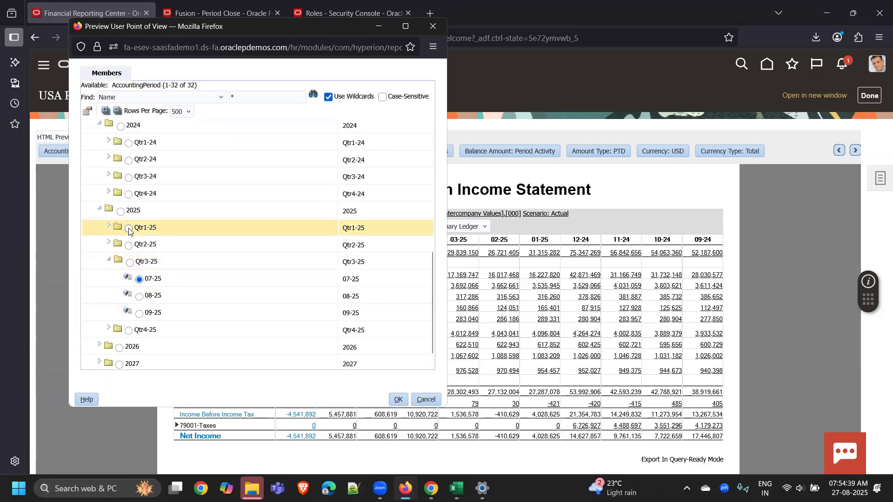
pyautogui.click(109, 141)
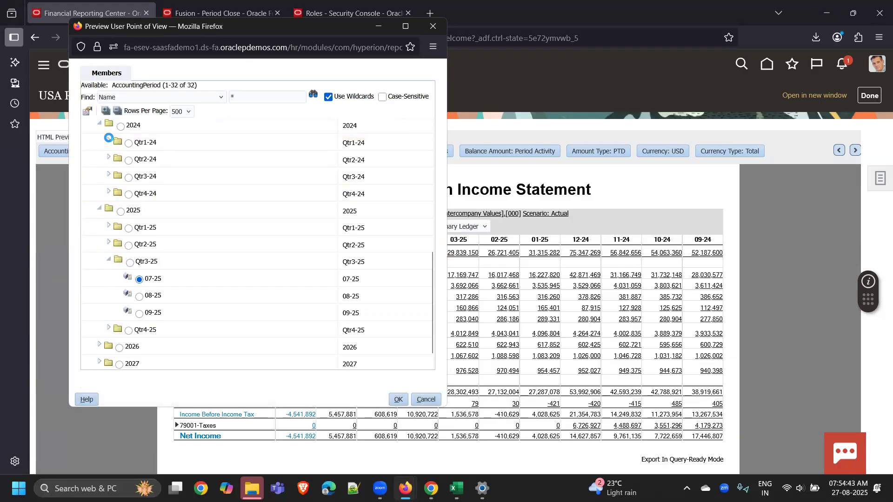
pyautogui.click(139, 143)
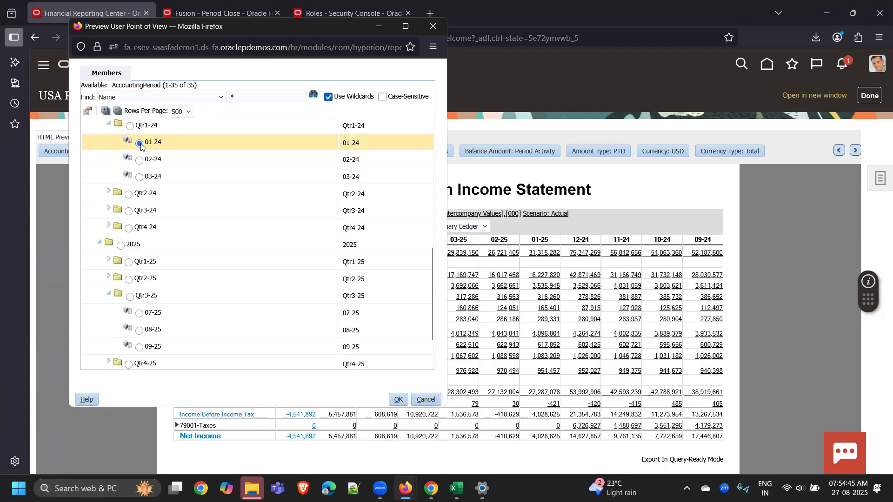
pyautogui.click(399, 401)
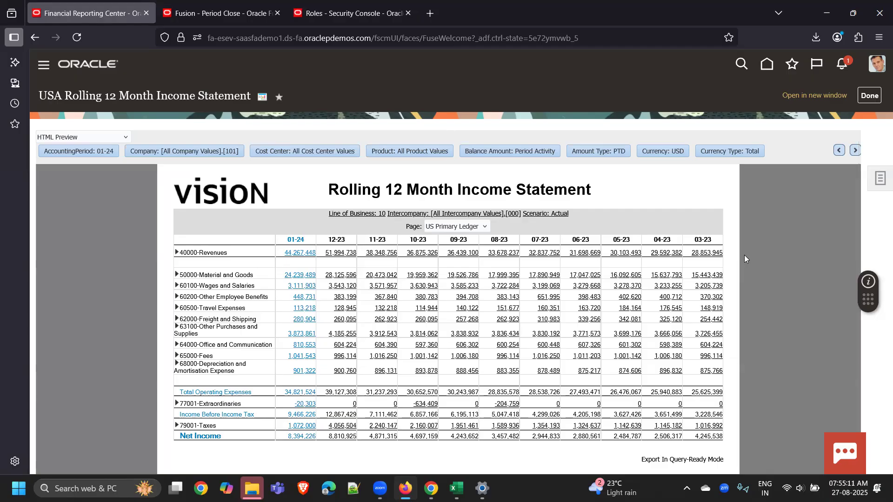
# Close the rolling income statement and open the workspace for financial reports from the Financial Reporting Center tasks
pyautogui.click(865, 96)
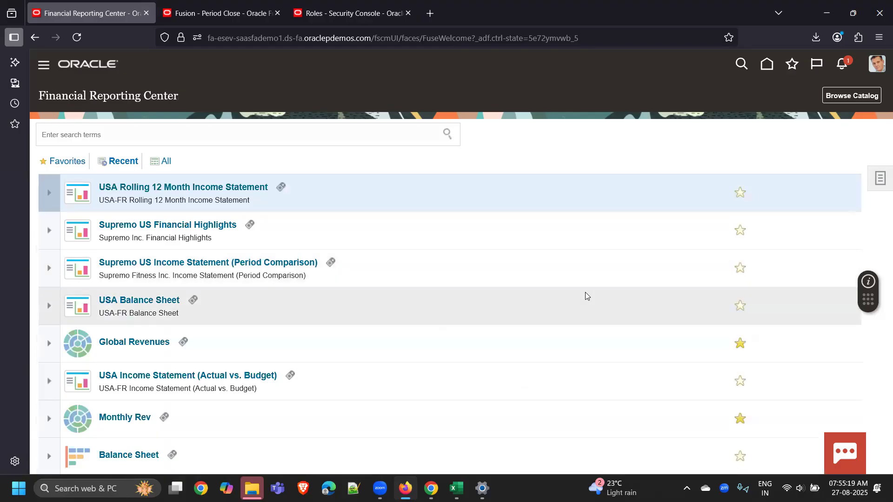
pyautogui.click(852, 99)
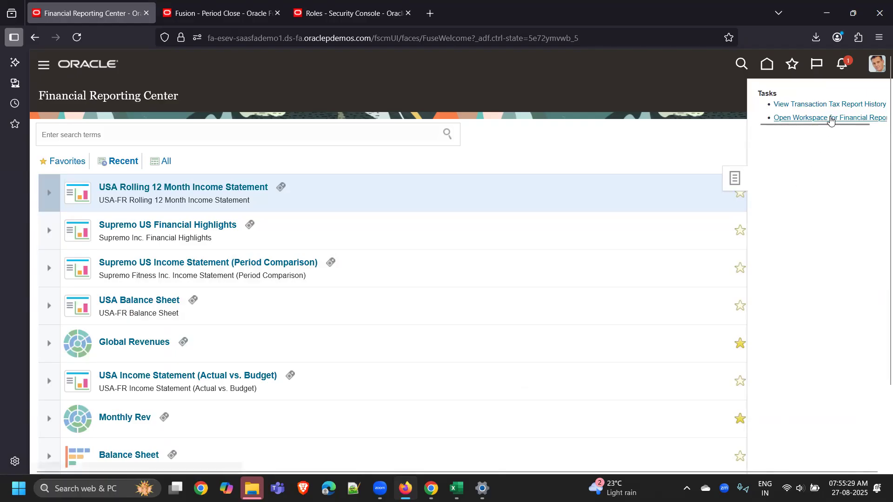
pyautogui.click(831, 120)
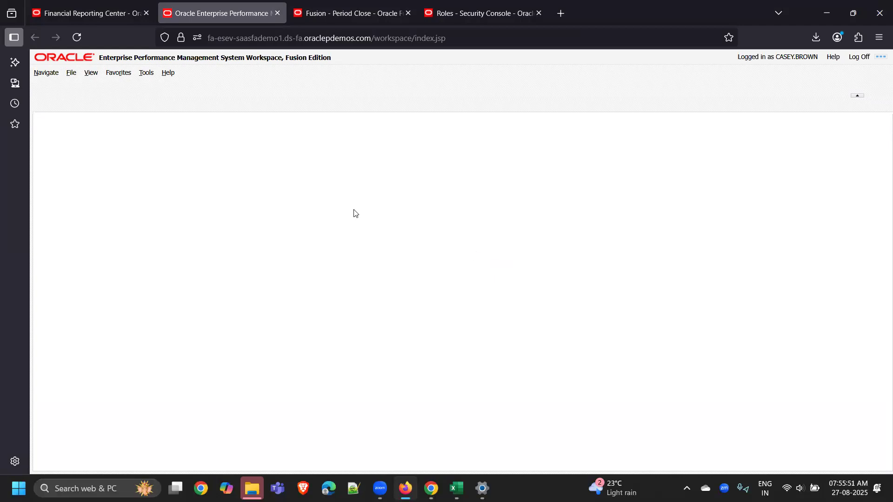
# Return to the Financial Reporting Center, go to the home page and open the Journals work area
pyautogui.moveTo(99, 17)
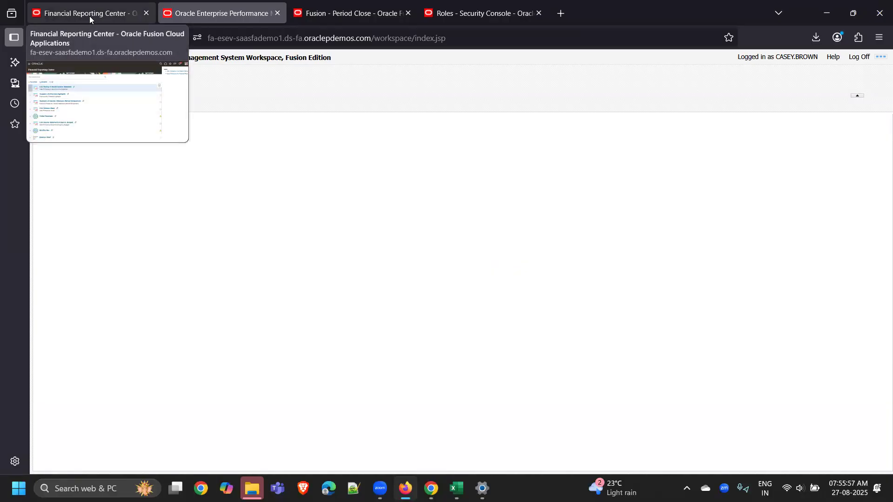
pyautogui.click(89, 16)
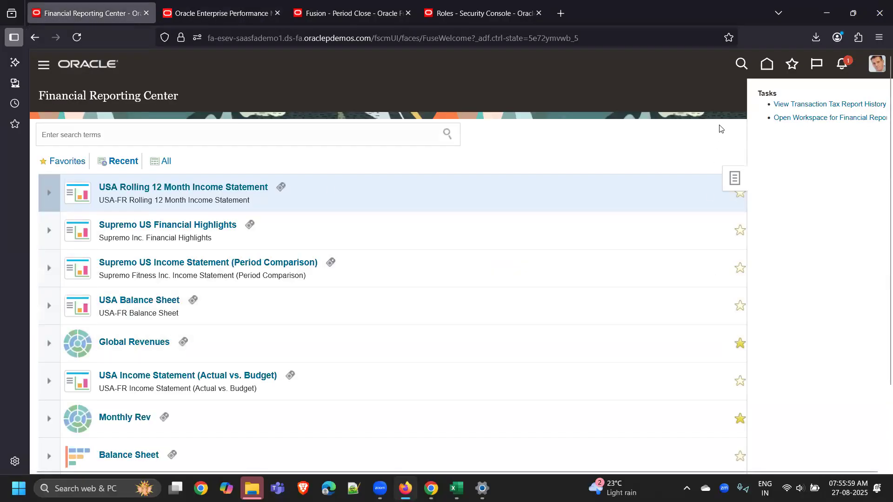
pyautogui.click(767, 64)
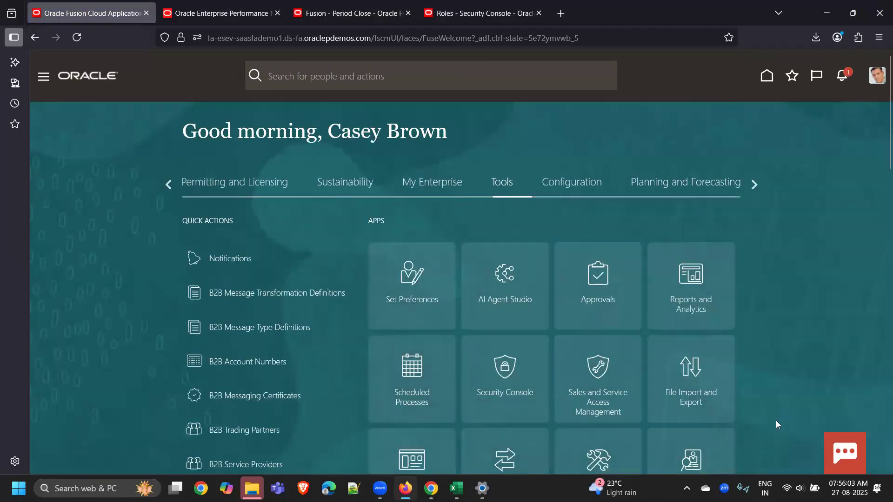
pyautogui.click(168, 184)
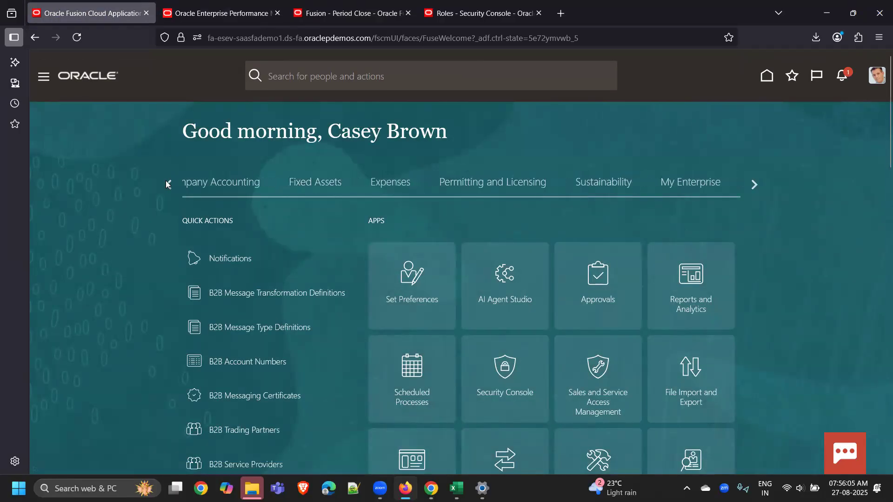
pyautogui.click(378, 183)
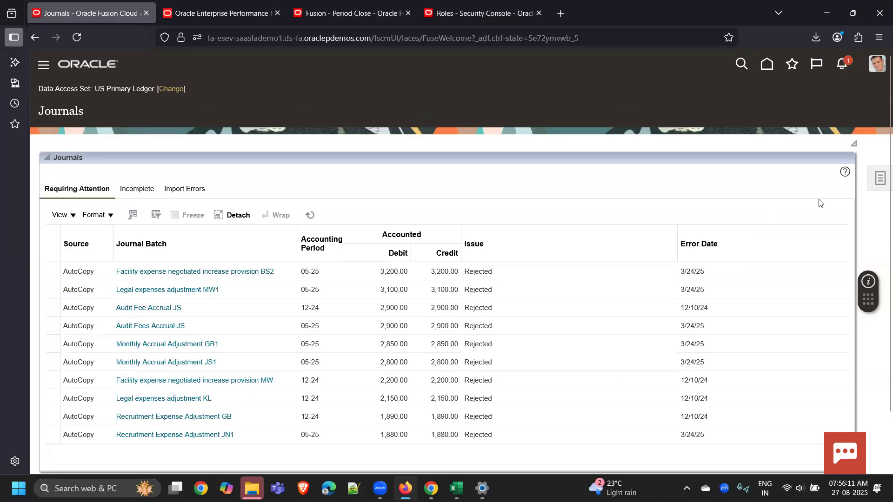
# Review the tasks available in the Journals work area, down to Subledger Accounting and Taxable Transactions, and close the list
pyautogui.click(880, 178)
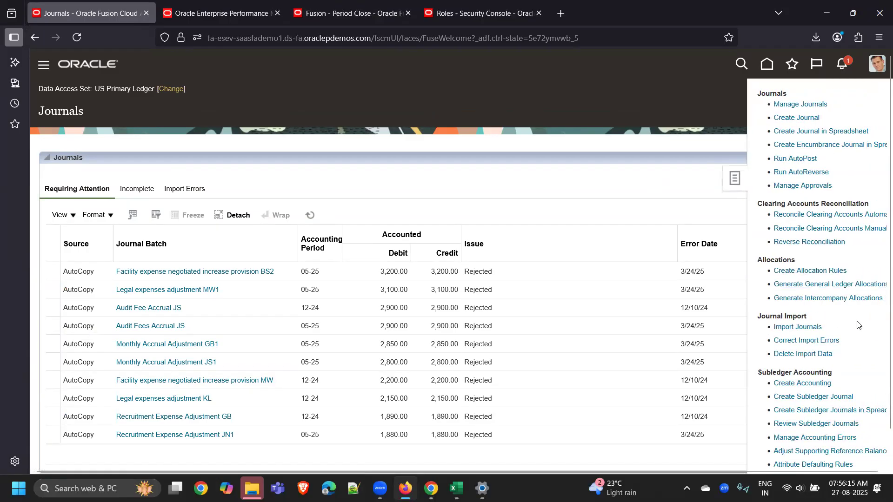
pyautogui.scroll(-2, 859, 324)
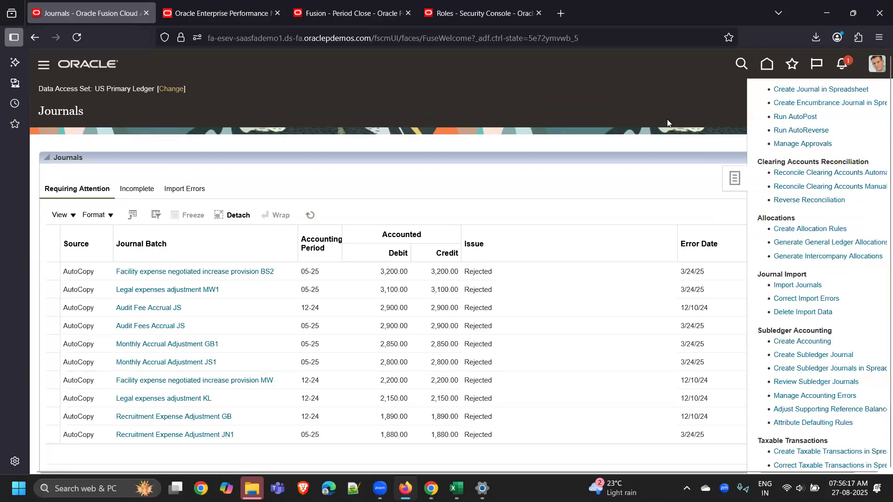
pyautogui.click(662, 106)
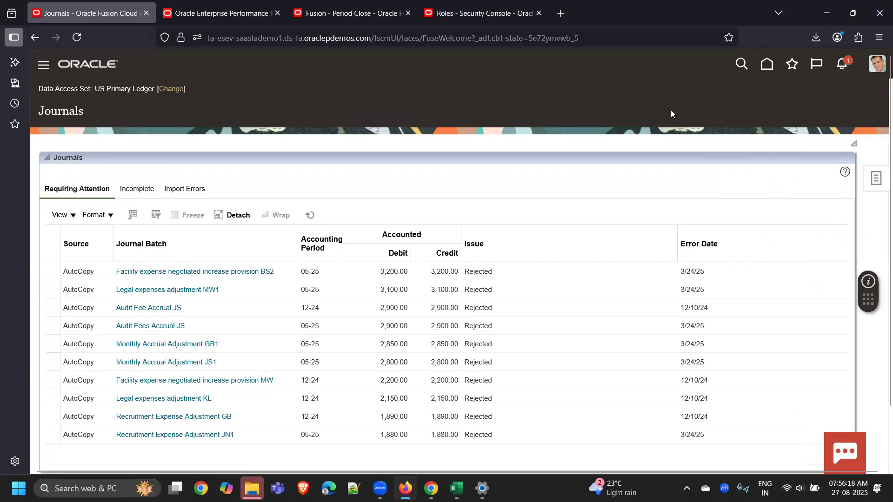
# Go to the Invoices work area for Payables and open the full reports and analytics catalog from it
pyautogui.click(766, 64)
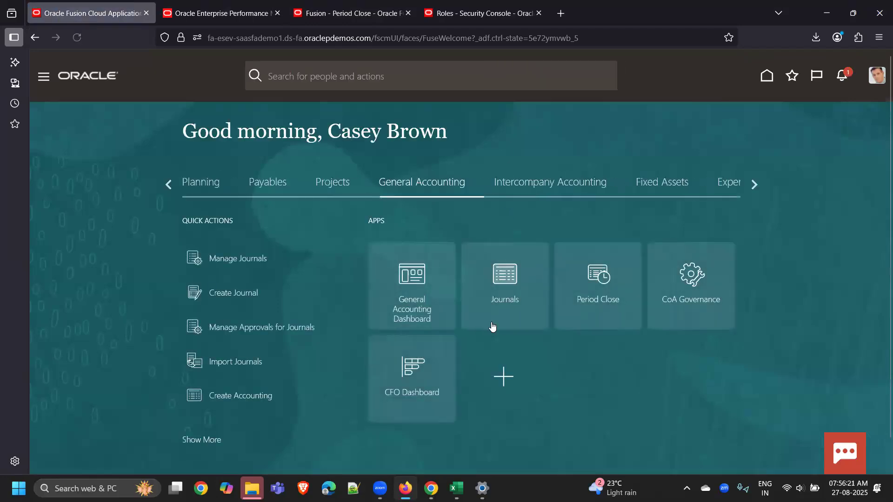
pyautogui.click(188, 183)
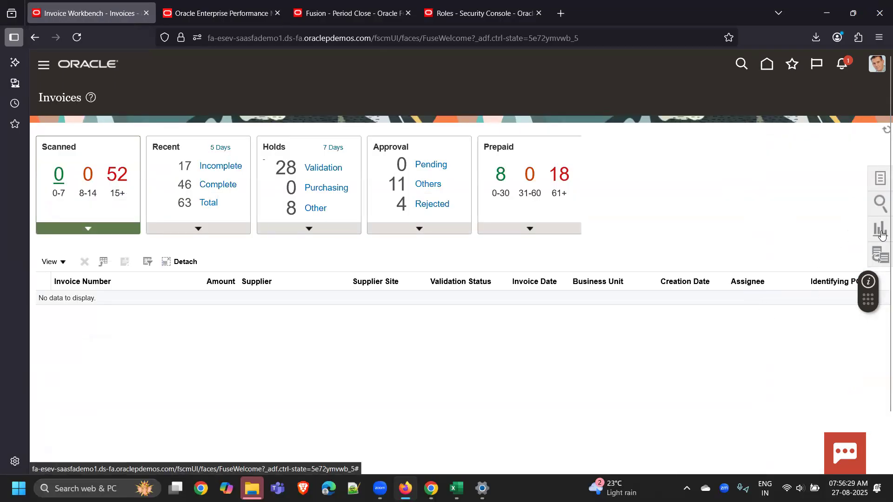
pyautogui.click(880, 230)
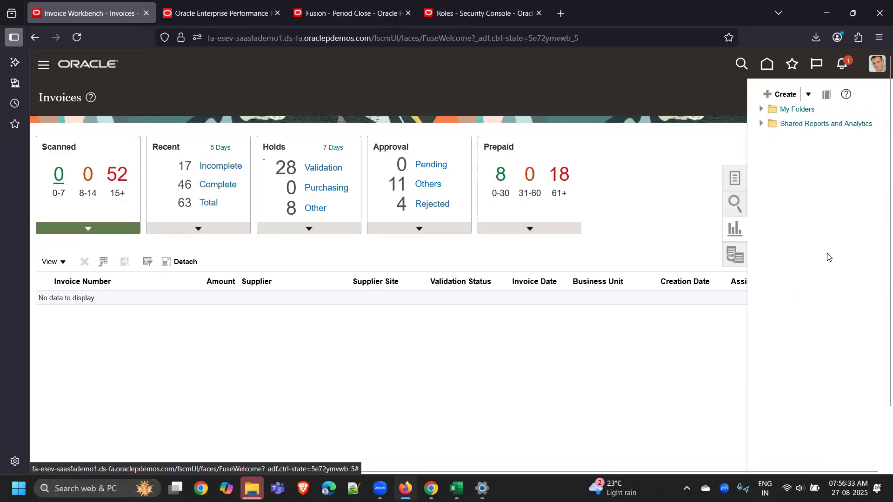
pyautogui.click(826, 97)
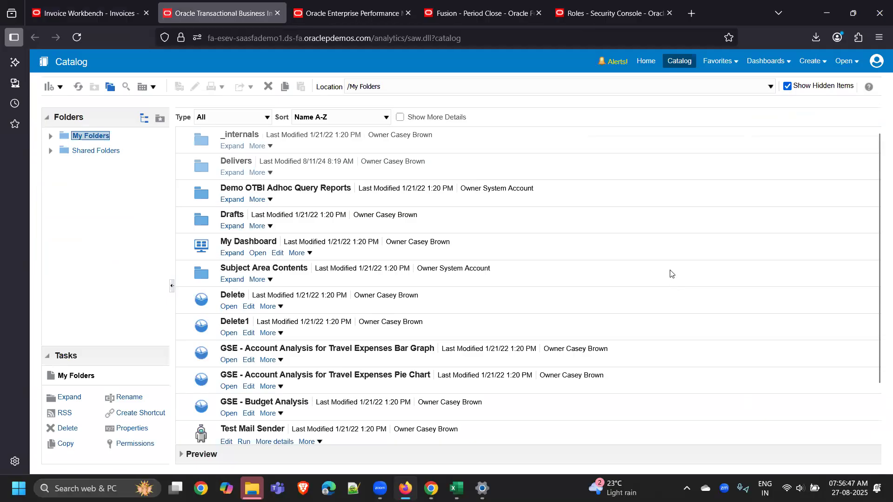
# Create a new analysis on the General Ledger - Journals Real Time subject area, searching the subject areas for "Jour"
pyautogui.click(813, 68)
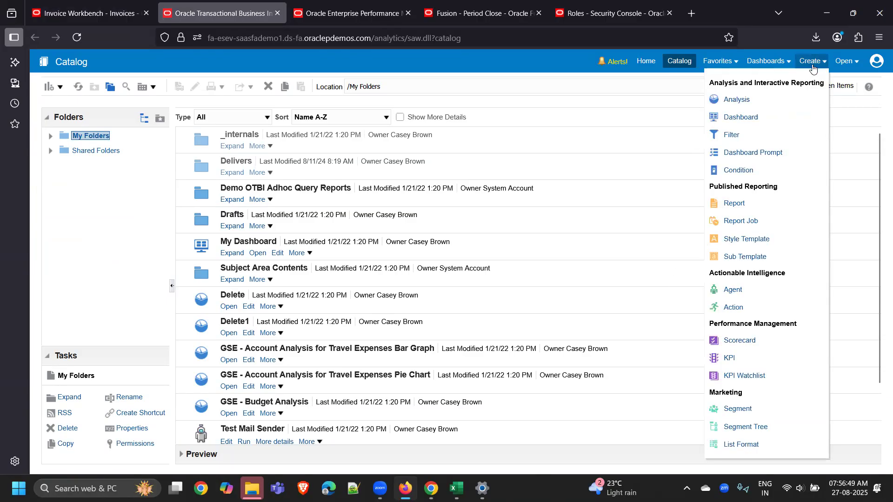
pyautogui.click(735, 100)
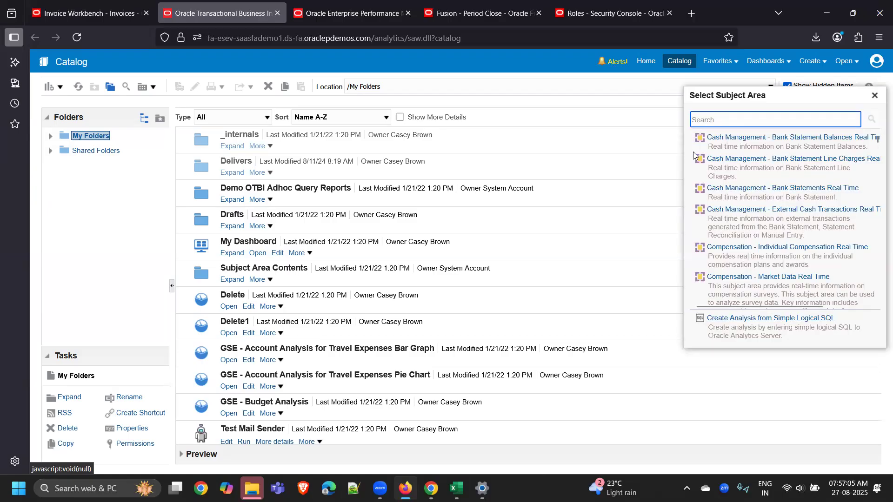
pyautogui.click(727, 120)
pyautogui.write('Jour')
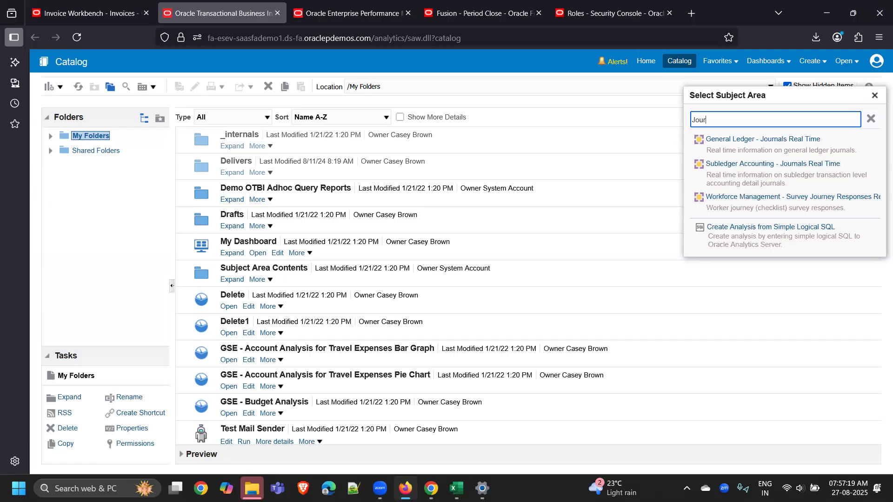
pyautogui.click(784, 140)
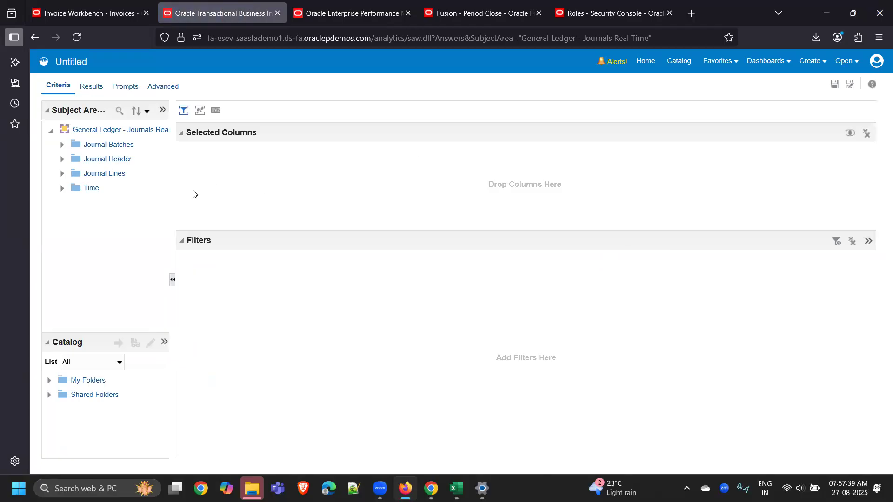
# Add the Journal Batch column from Journal Batch Details under Journal Batches to the analysis
pyautogui.click(62, 146)
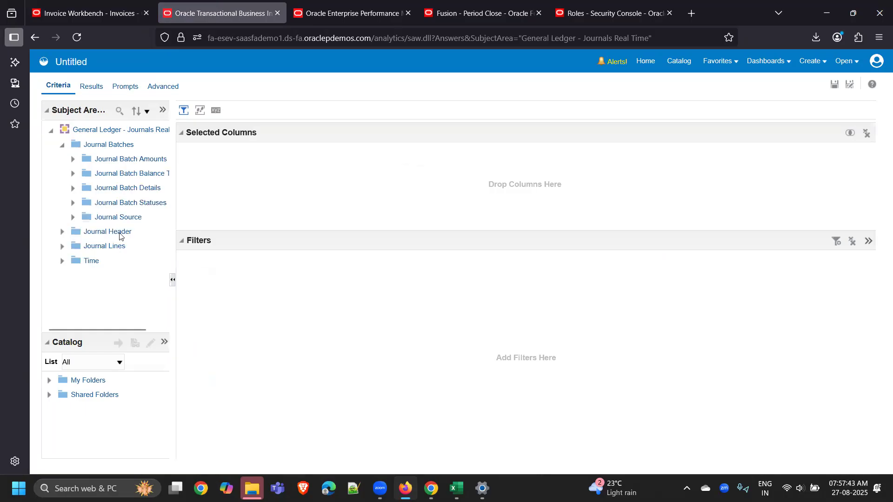
pyautogui.click(73, 188)
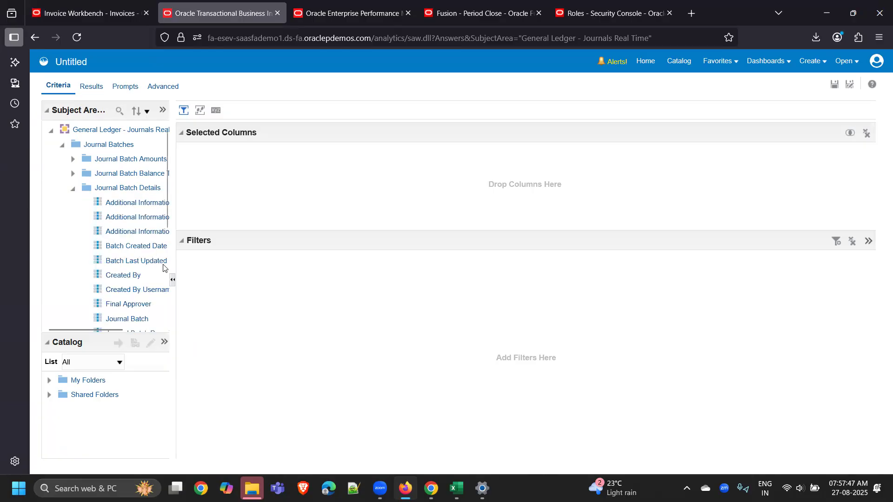
pyautogui.scroll(-5, 166, 204)
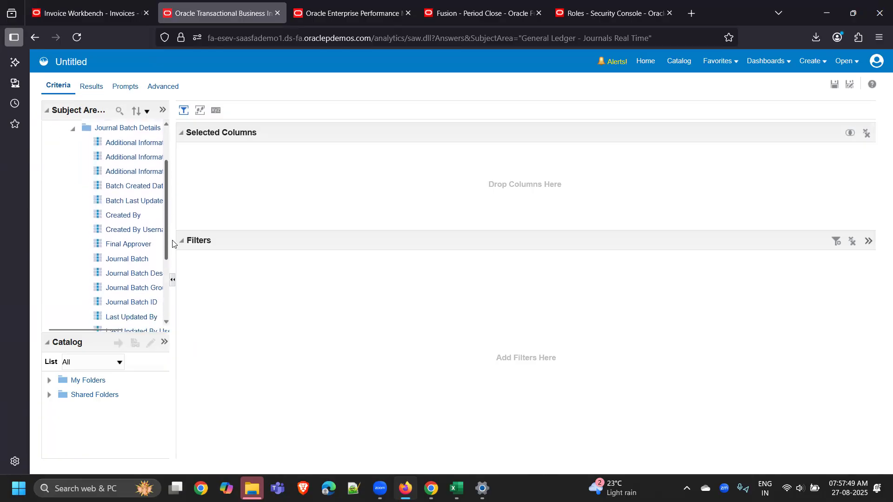
pyautogui.moveTo(135, 216); pyautogui.dragTo(198, 158)
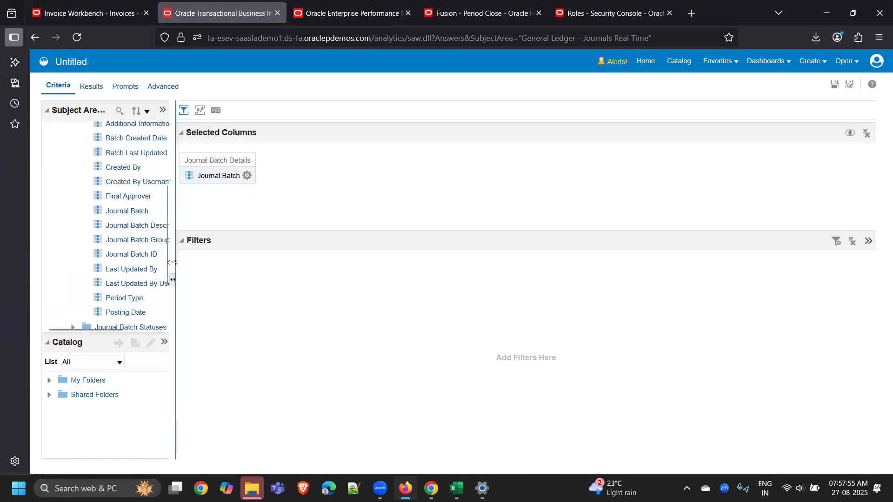
# Widen the subject area list and add the Ledger Name column from the Ledger folder under Journal Header
pyautogui.moveTo(166, 251); pyautogui.dragTo(168, 296)
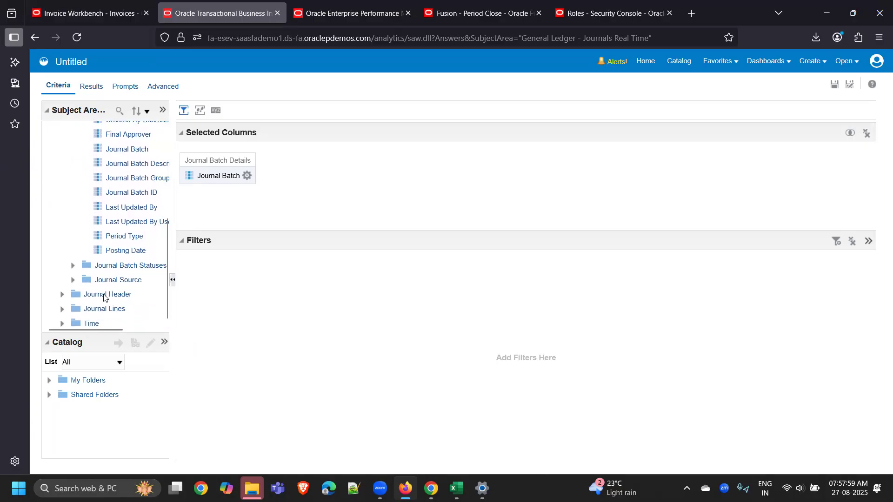
pyautogui.click(62, 295)
pyautogui.scroll(-5, 156, 280)
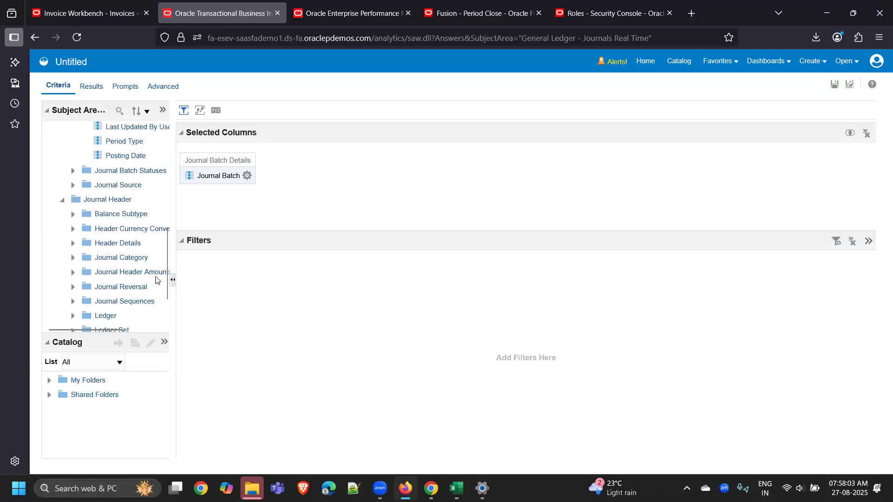
pyautogui.scroll(-2, 152, 256)
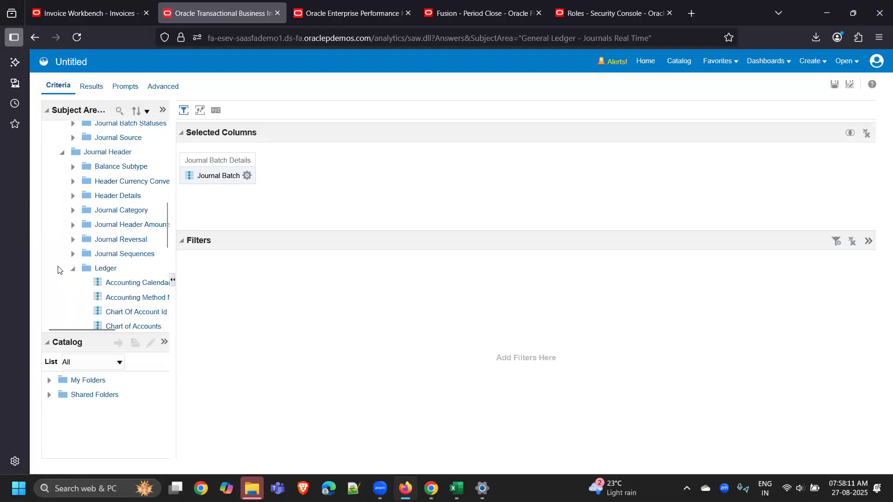
pyautogui.scroll(-2, 58, 268)
pyautogui.scroll(-2, 58, 269)
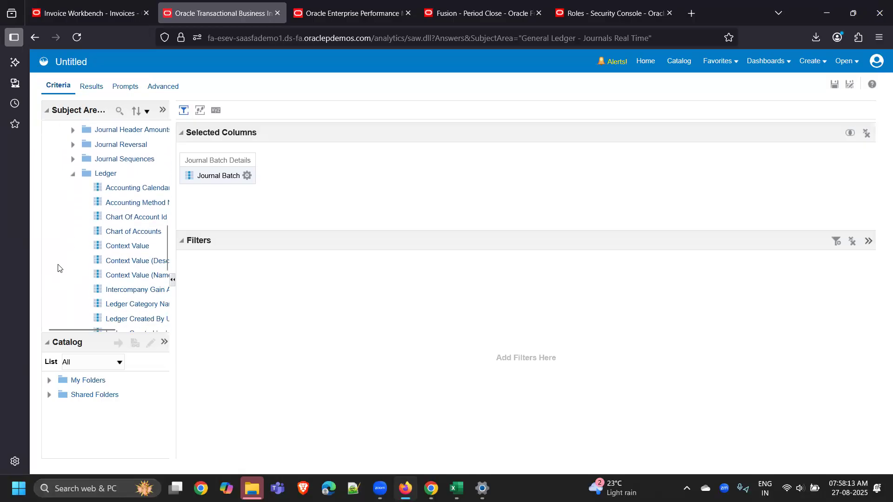
pyautogui.scroll(-2, 59, 249)
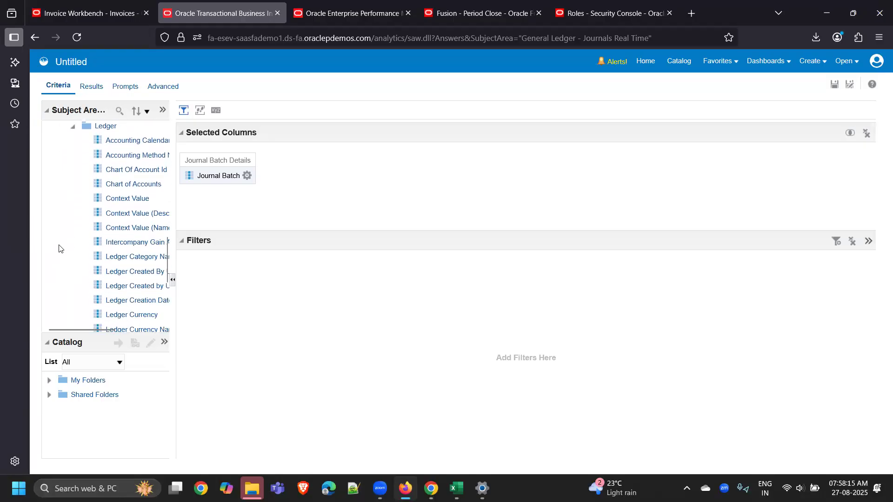
pyautogui.moveTo(175, 300); pyautogui.dragTo(227, 308)
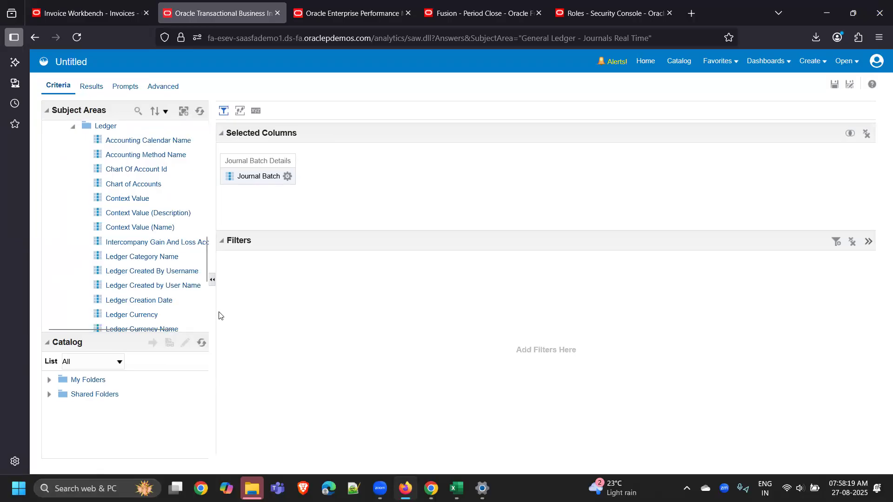
pyautogui.moveTo(214, 314); pyautogui.dragTo(265, 311)
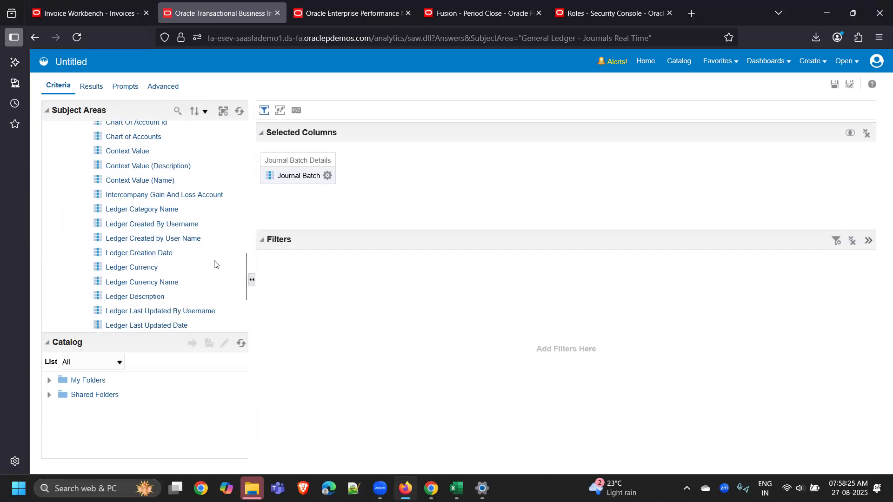
pyautogui.scroll(-2, 215, 264)
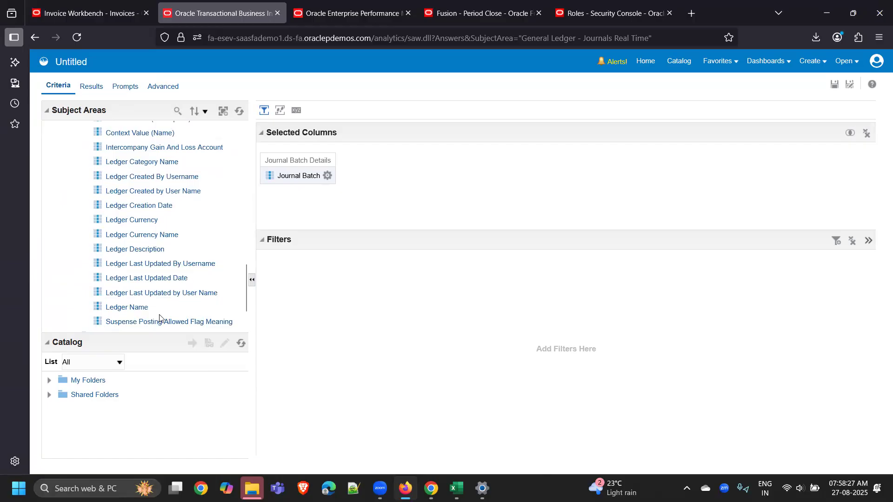
pyautogui.moveTo(142, 307); pyautogui.dragTo(386, 158)
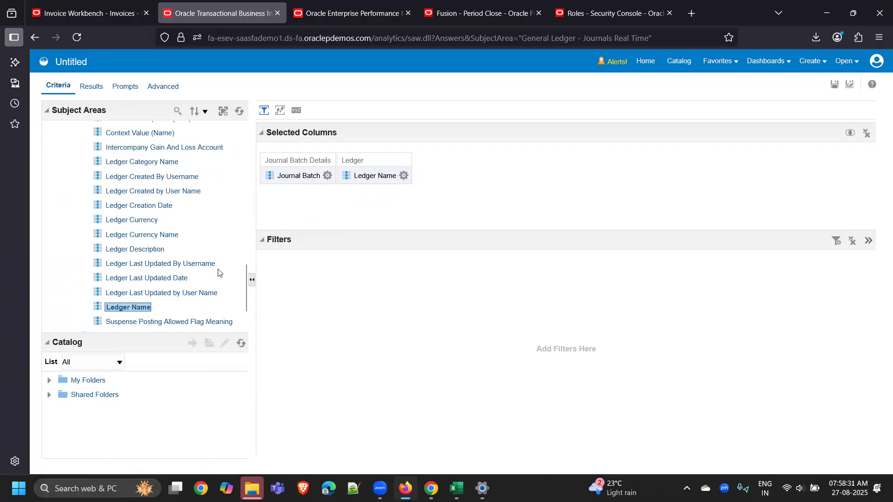
# Add the Ledger Currency column from the Ledger folder after Ledger Name in the analysis
pyautogui.scroll(-1, 216, 273)
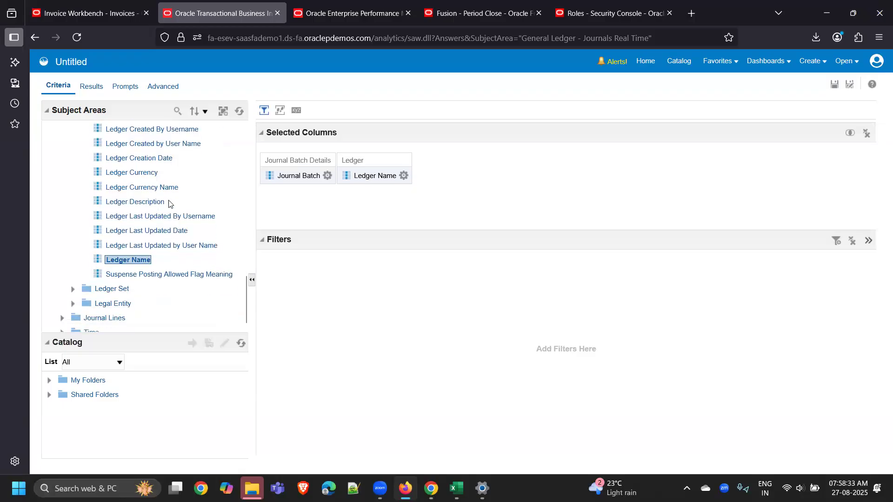
pyautogui.moveTo(146, 175); pyautogui.dragTo(427, 165)
pyautogui.scroll(-1, 166, 295)
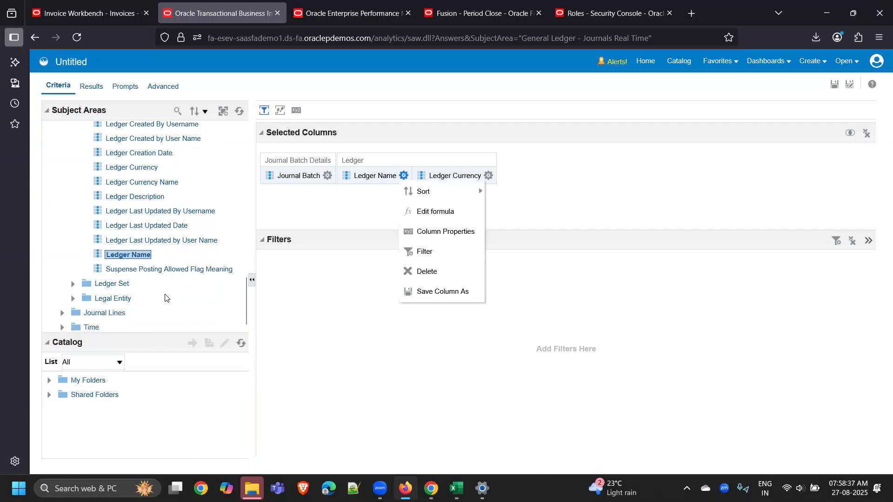
# Add the Concatenated Segments column from the Account folder under Journal Lines to the selected columns
pyautogui.click(61, 310)
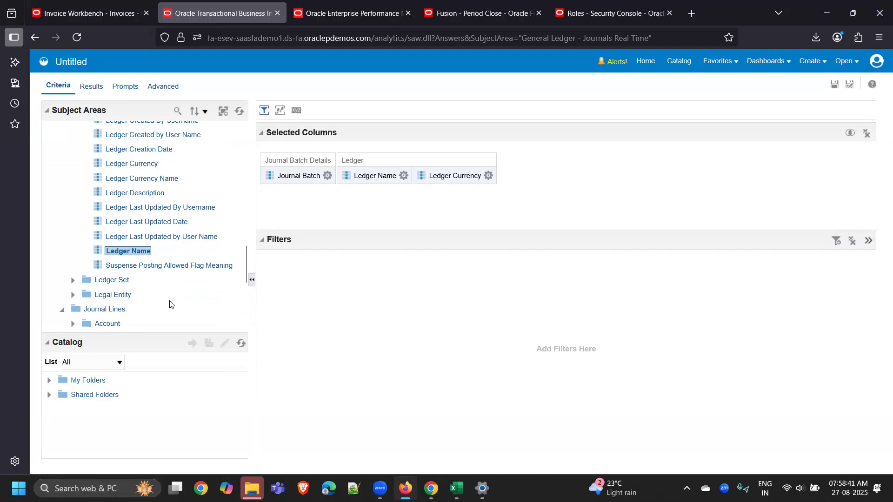
pyautogui.scroll(-2, 183, 299)
pyautogui.scroll(-1, 184, 299)
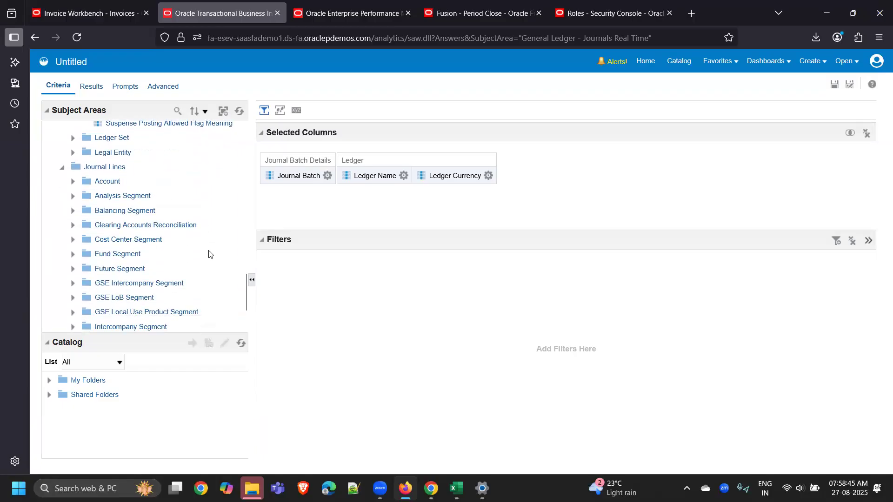
pyautogui.scroll(-1, 209, 254)
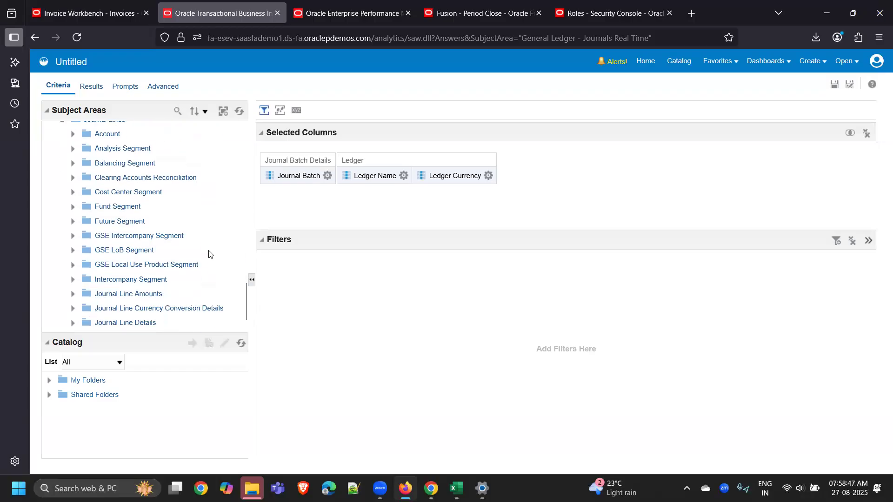
pyautogui.scroll(-1, 231, 237)
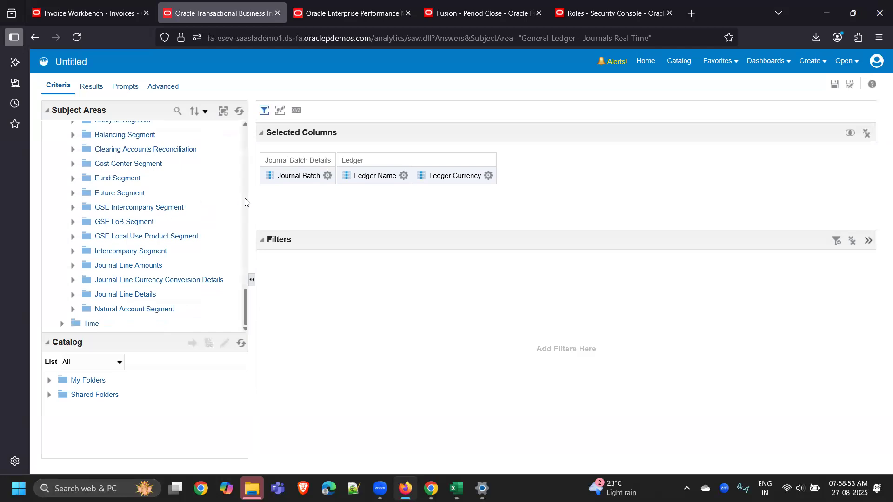
pyautogui.scroll(1, 242, 203)
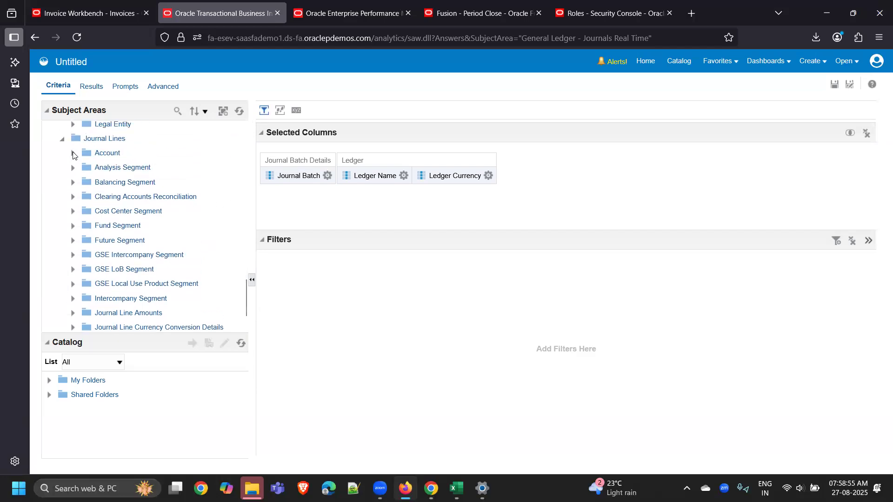
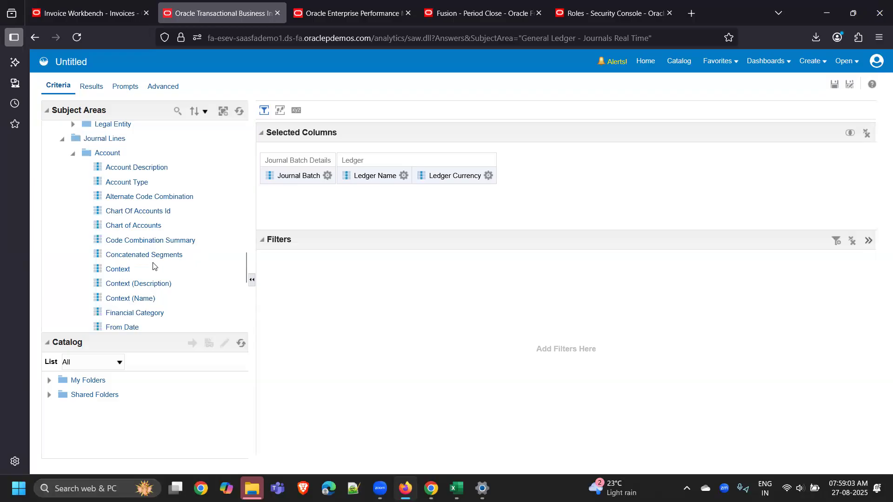
pyautogui.moveTo(146, 255); pyautogui.dragTo(515, 164)
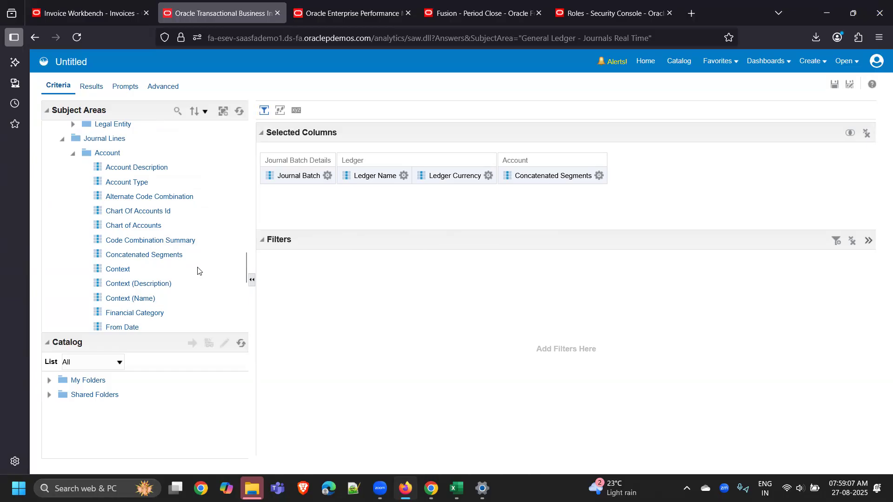
# Add the Accounting Date column from Journal Line Details under Journal Lines after Concatenated Segments in the analysis
pyautogui.scroll(-2, 197, 271)
pyautogui.scroll(-2, 198, 271)
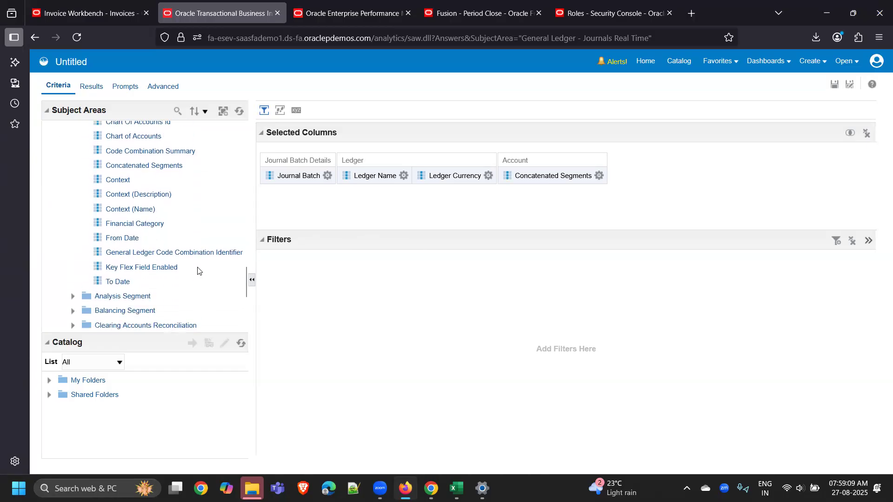
pyautogui.scroll(-2, 177, 273)
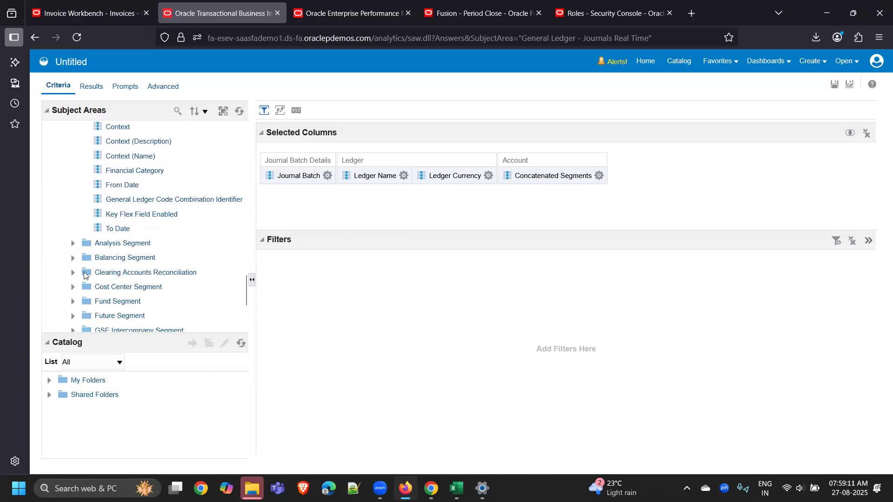
pyautogui.scroll(-5, 162, 261)
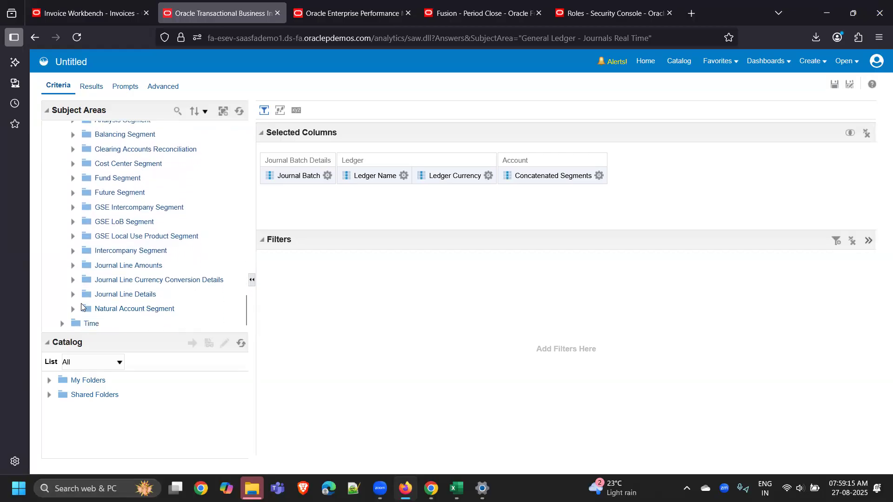
pyautogui.click(74, 295)
pyautogui.scroll(-4, 218, 306)
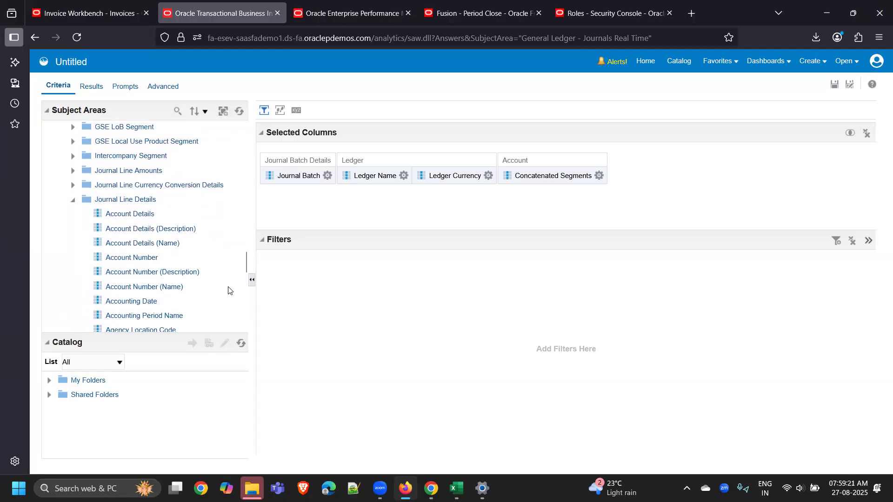
pyautogui.scroll(-2, 228, 291)
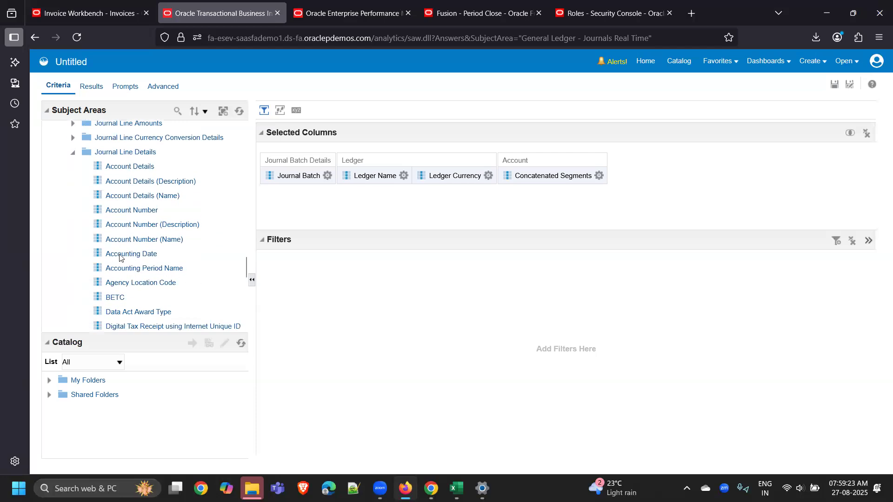
pyautogui.moveTo(124, 257); pyautogui.dragTo(619, 159)
# Look through the remaining columns in the Journal Line Details folder for further fields to include
pyautogui.scroll(-2, 192, 262)
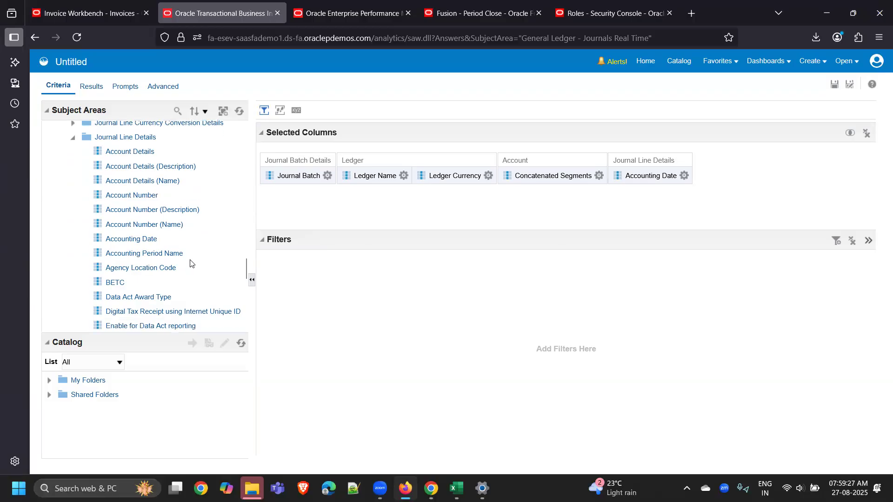
pyautogui.scroll(-6, 192, 262)
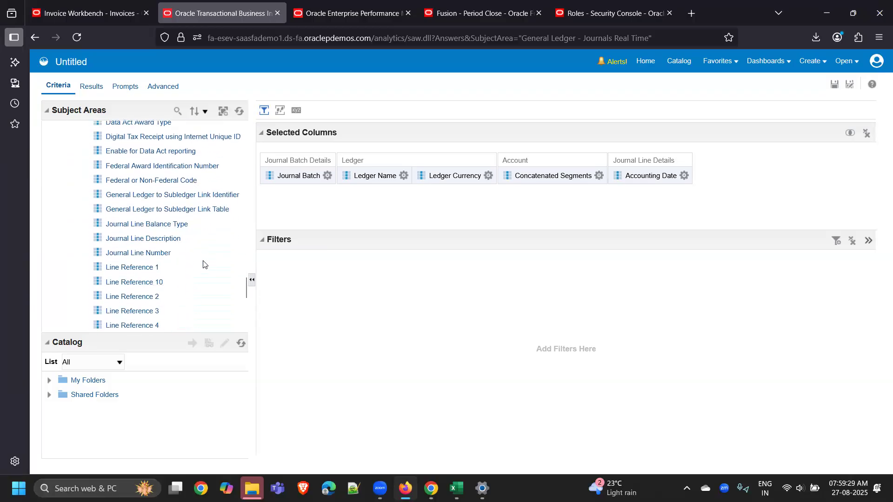
pyautogui.scroll(-10, 208, 268)
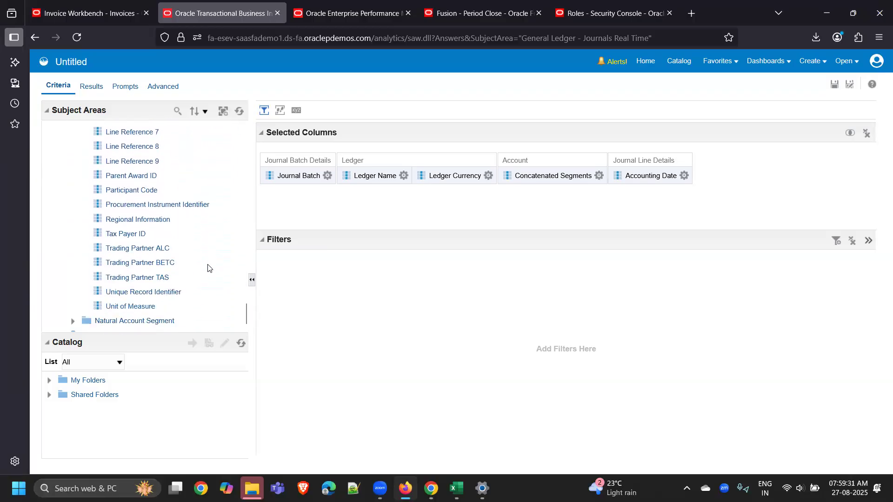
pyautogui.scroll(-1, 208, 268)
pyautogui.scroll(2, 208, 268)
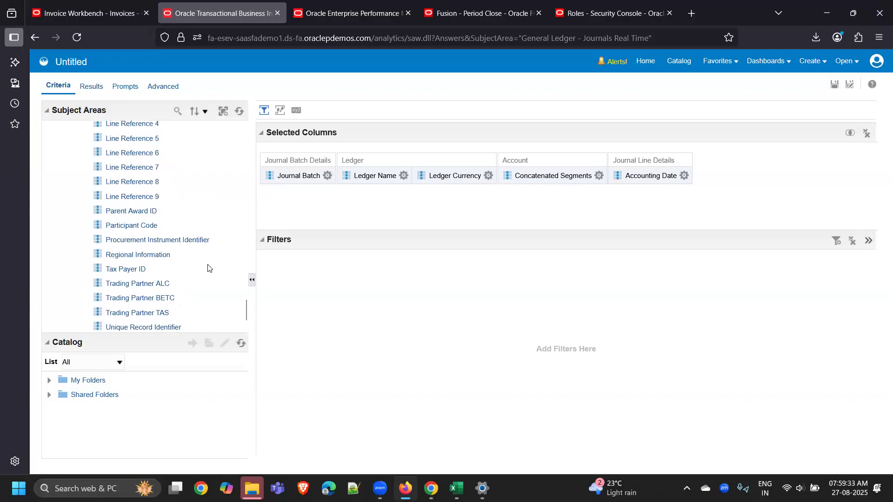
pyautogui.scroll(6, 207, 268)
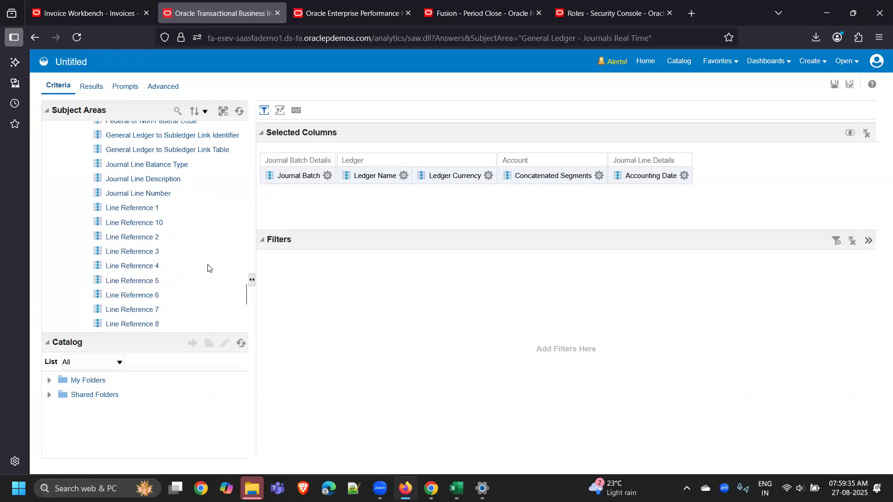
pyautogui.scroll(2, 208, 268)
pyautogui.scroll(6, 208, 268)
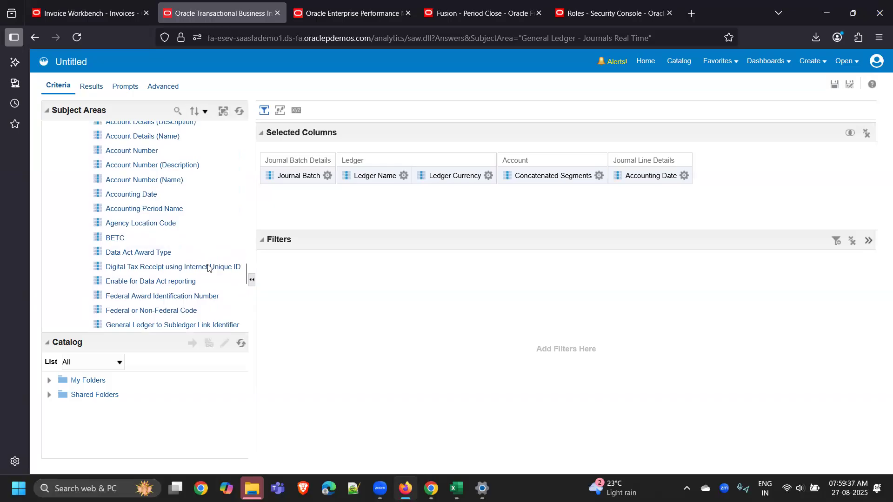
pyautogui.scroll(2, 207, 268)
pyautogui.scroll(2, 208, 268)
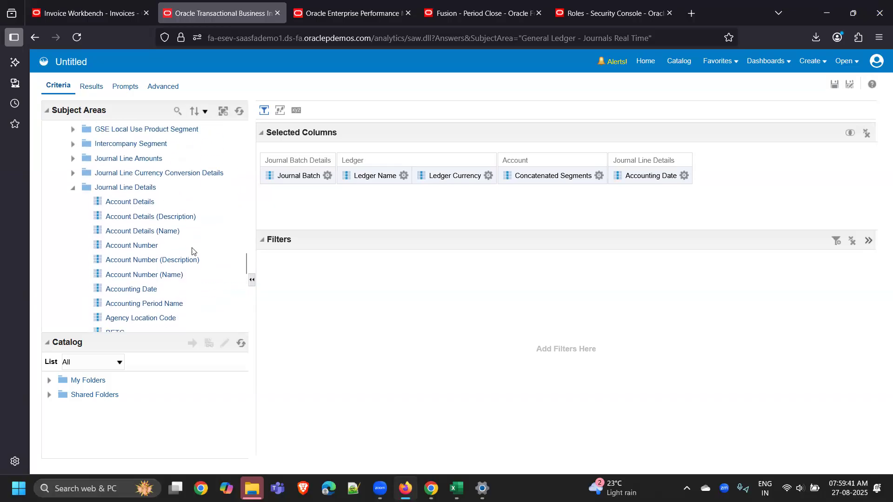
# Add the Journal Total Accounted Credit and Journal Total Accounted Debit columns from Journal Line Amounts after Accounting Date
pyautogui.click(73, 159)
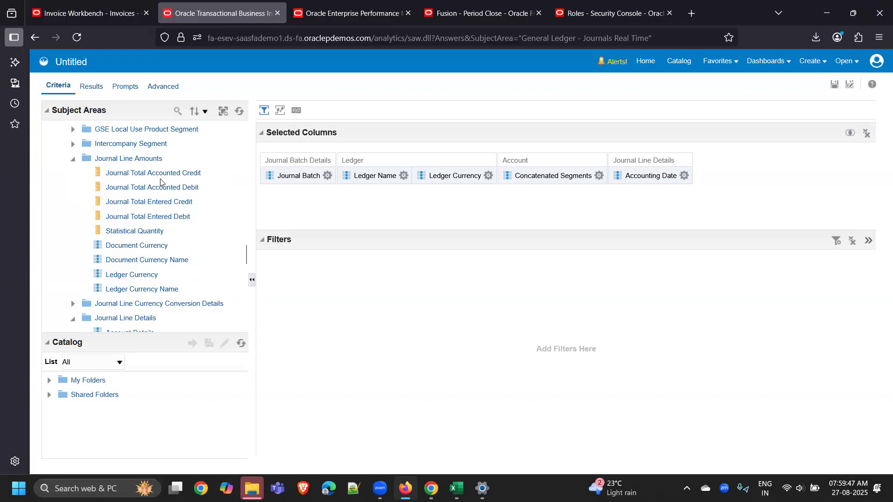
pyautogui.click(158, 174)
pyautogui.moveTo(157, 174); pyautogui.dragTo(303, 193)
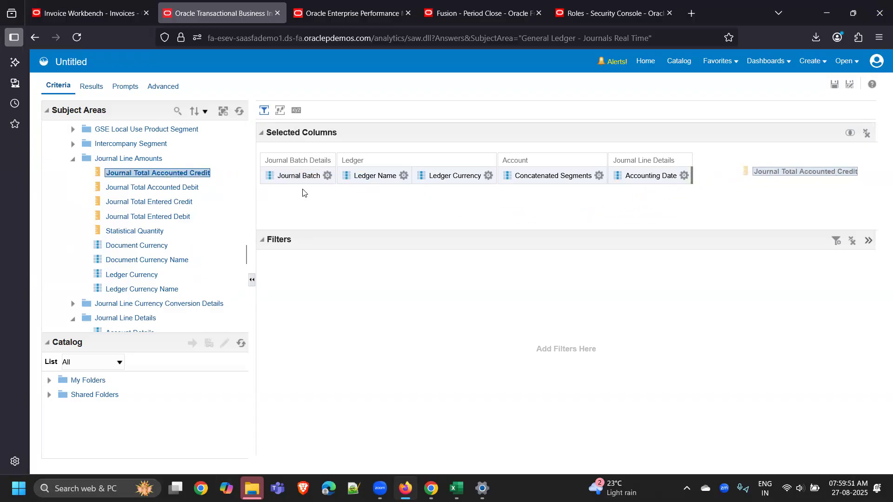
pyautogui.moveTo(180, 189); pyautogui.dragTo(815, 161)
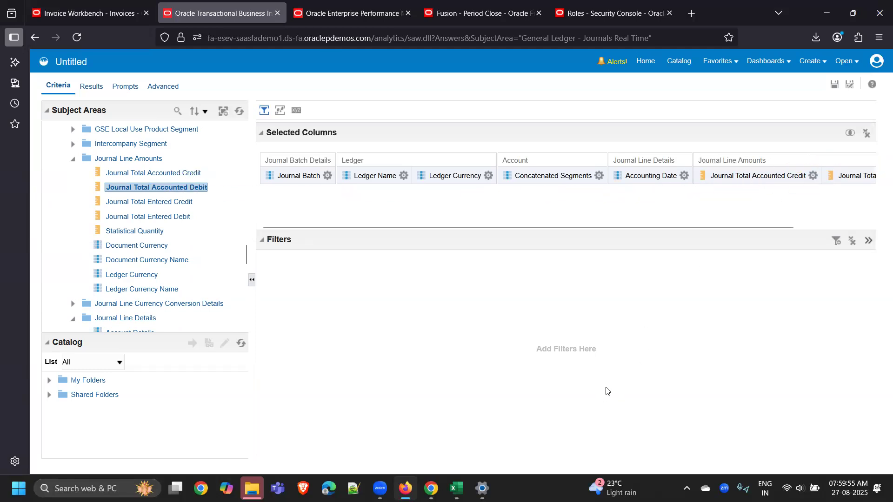
pyautogui.moveTo(624, 226); pyautogui.dragTo(771, 228)
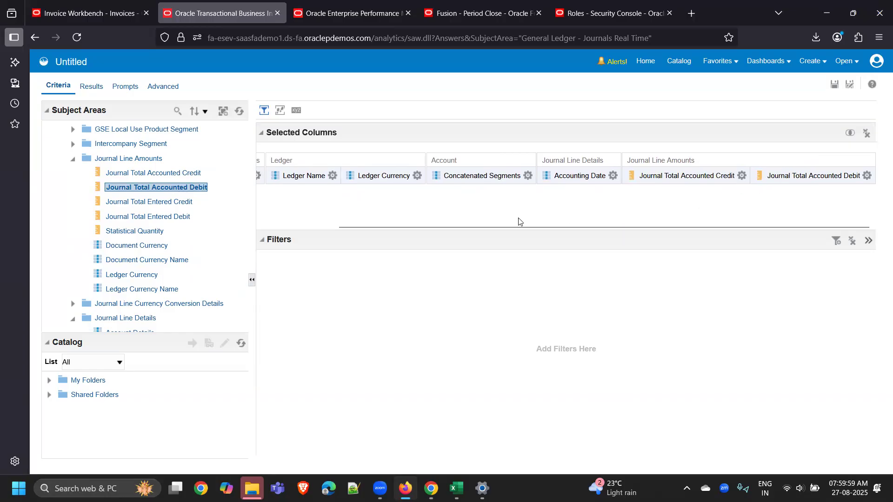
# Expand Header Details under Journal Header and look through its available columns
pyautogui.scroll(3, 210, 265)
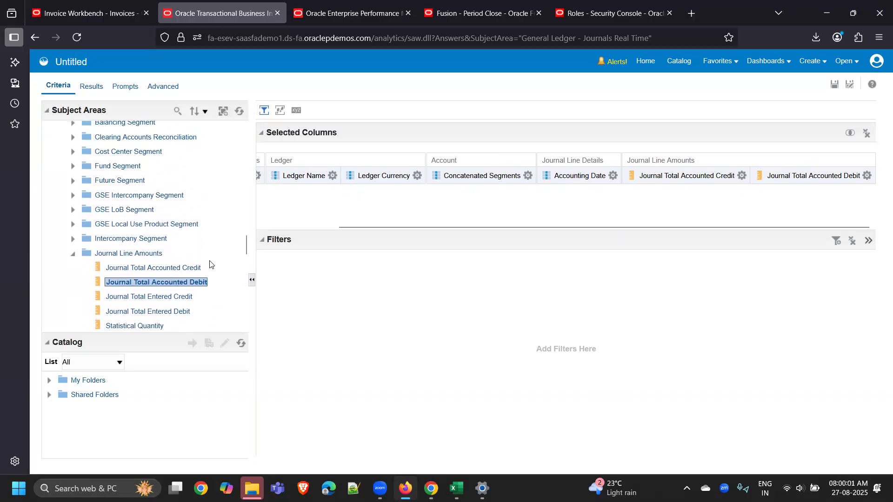
pyautogui.scroll(3, 209, 265)
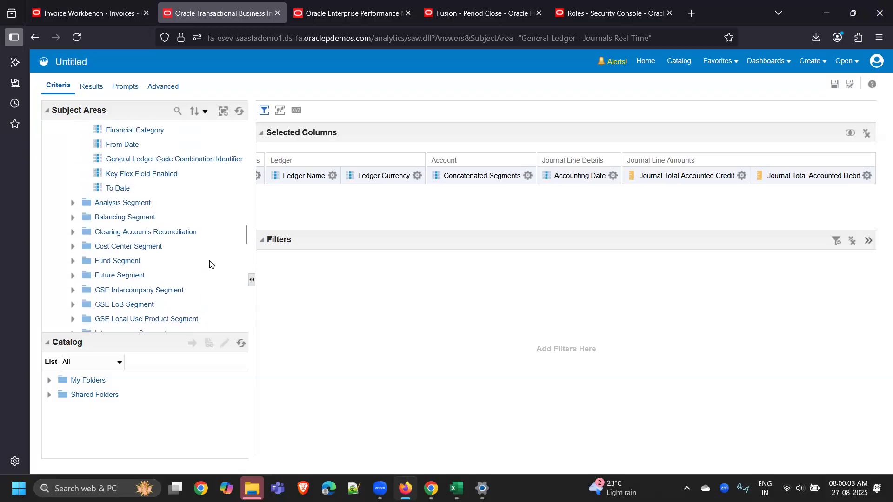
pyautogui.scroll(8, 210, 264)
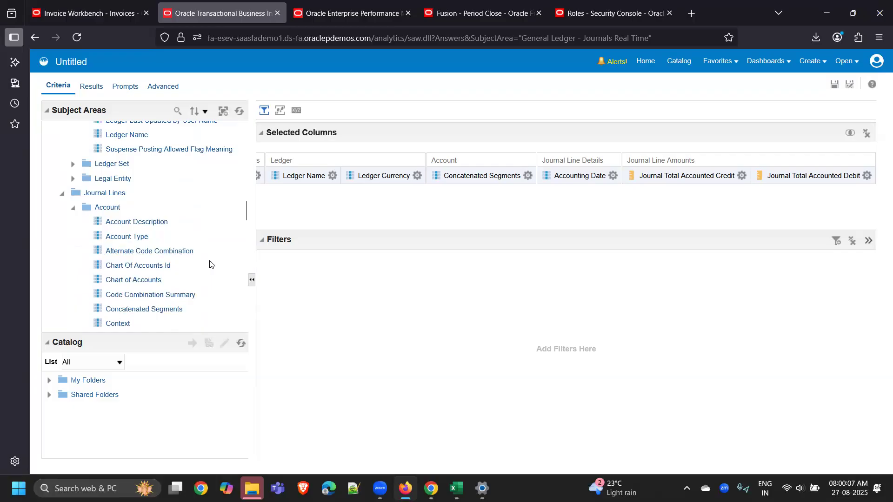
pyautogui.scroll(5, 210, 265)
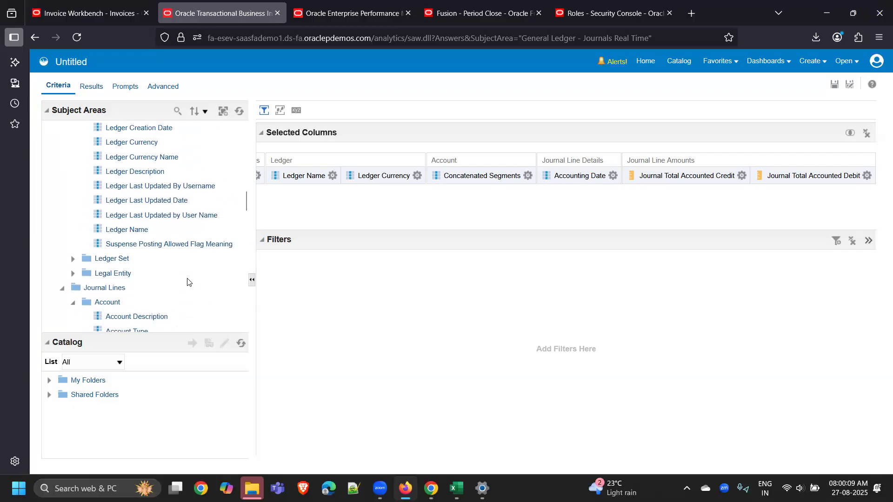
pyautogui.scroll(3, 211, 251)
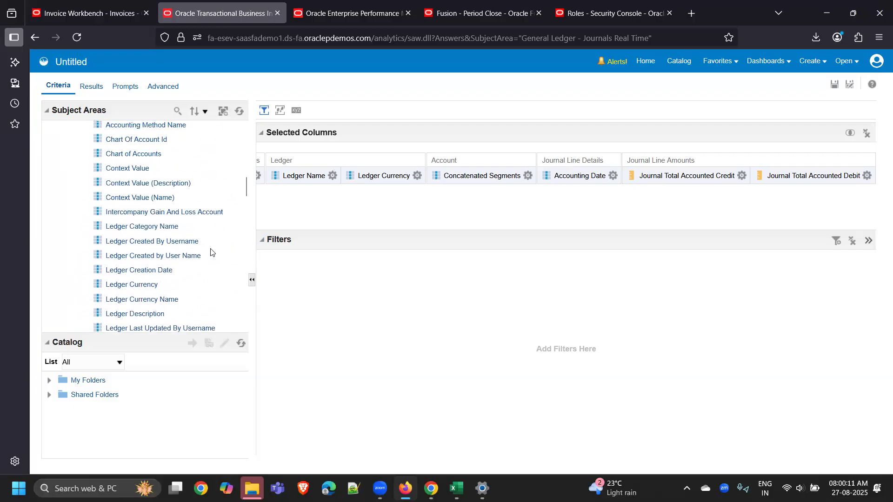
pyautogui.scroll(3, 211, 253)
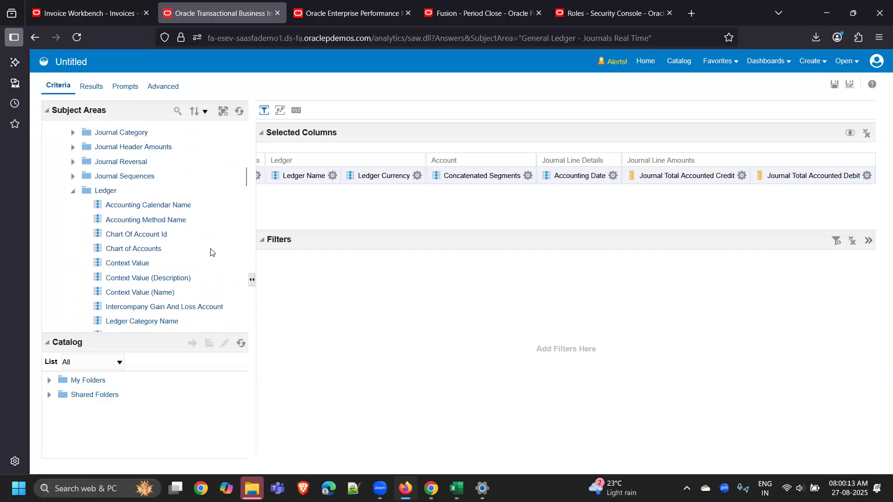
pyautogui.scroll(1, 211, 252)
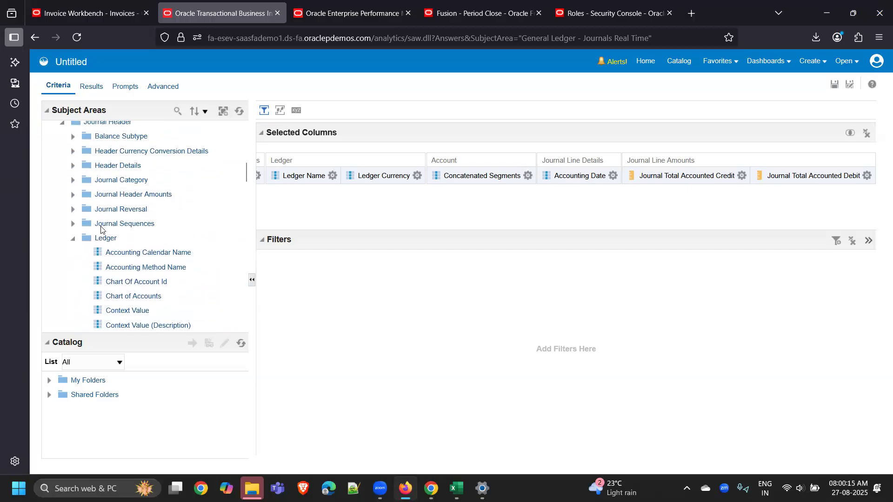
pyautogui.click(72, 167)
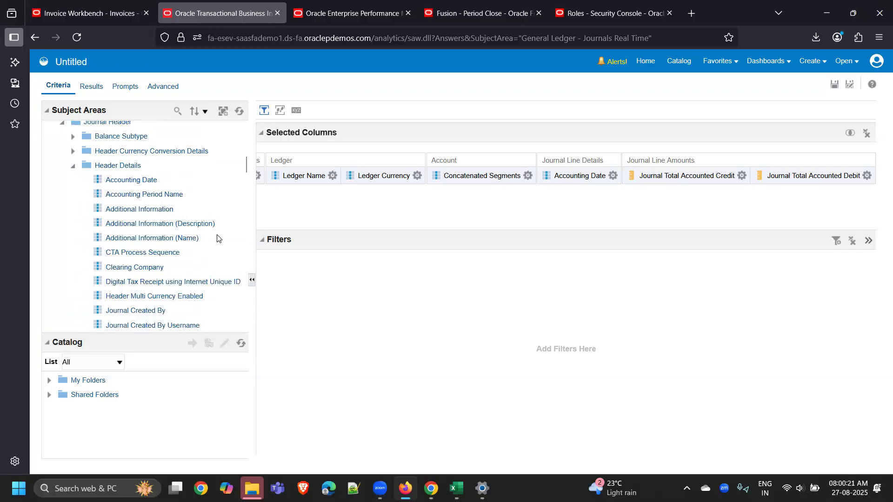
pyautogui.scroll(-3, 218, 239)
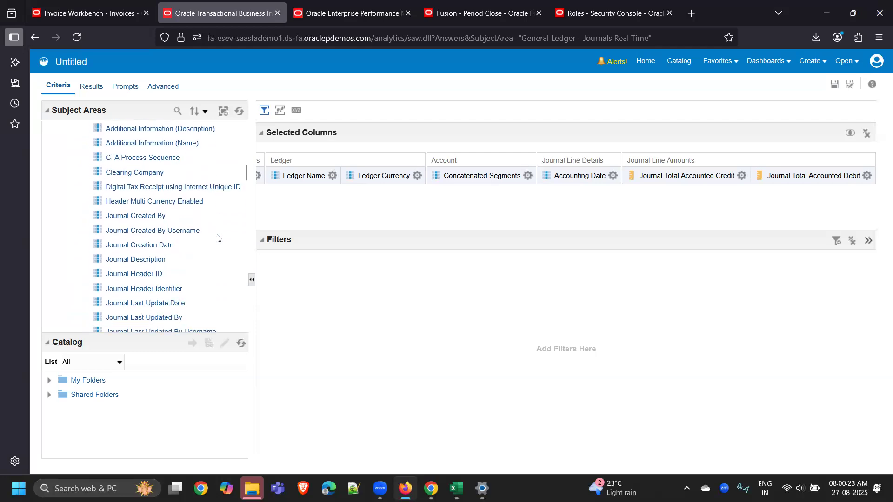
pyautogui.scroll(-1, 218, 238)
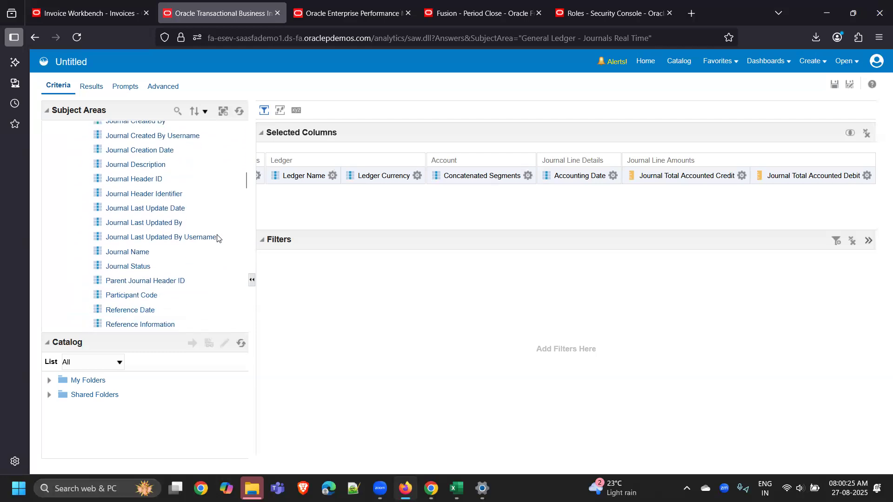
pyautogui.scroll(-1, 217, 239)
pyautogui.scroll(-1, 217, 238)
pyautogui.scroll(4, 217, 238)
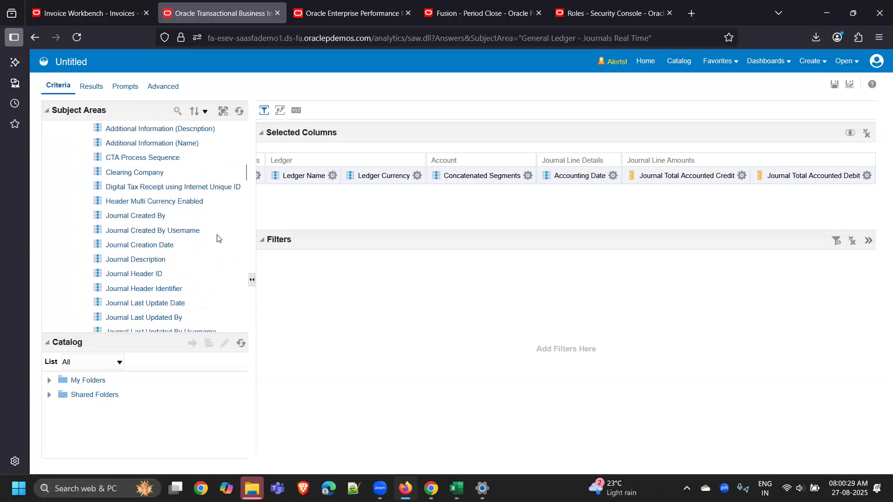
pyautogui.scroll(3, 217, 238)
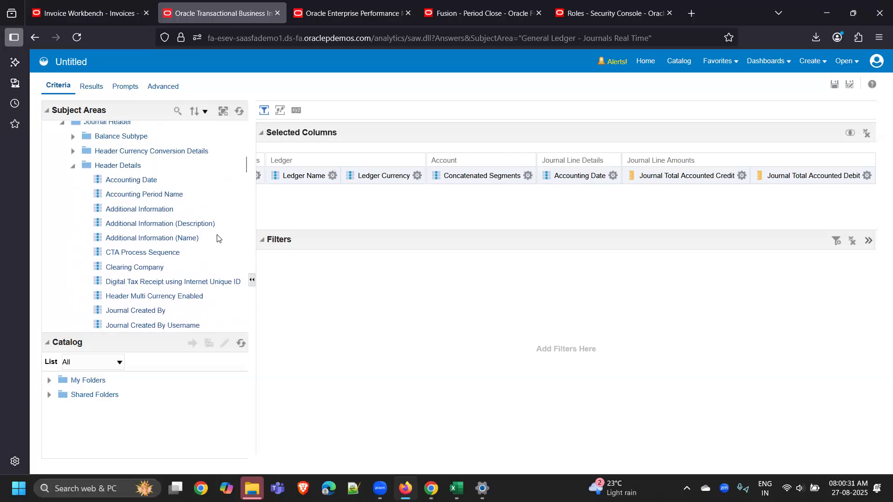
# Look through the Journal Batch Details columns under Journal Batches for further fields to include
pyautogui.scroll(2, 217, 238)
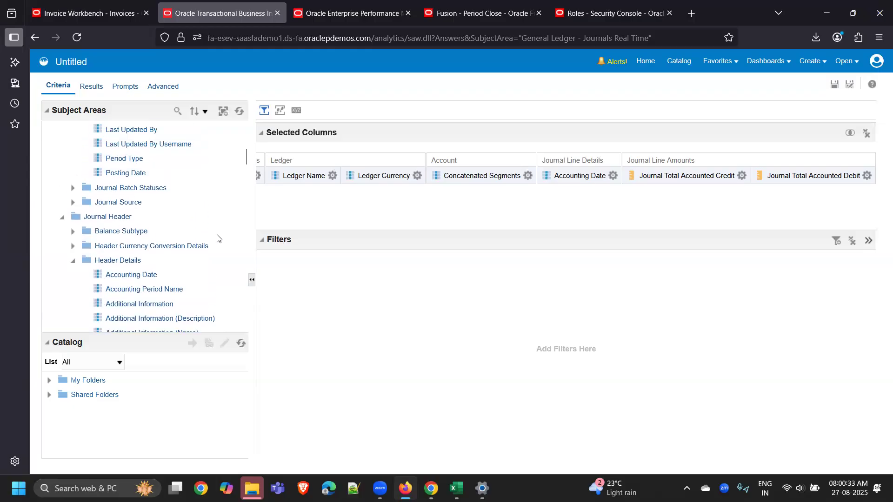
pyautogui.scroll(2, 217, 239)
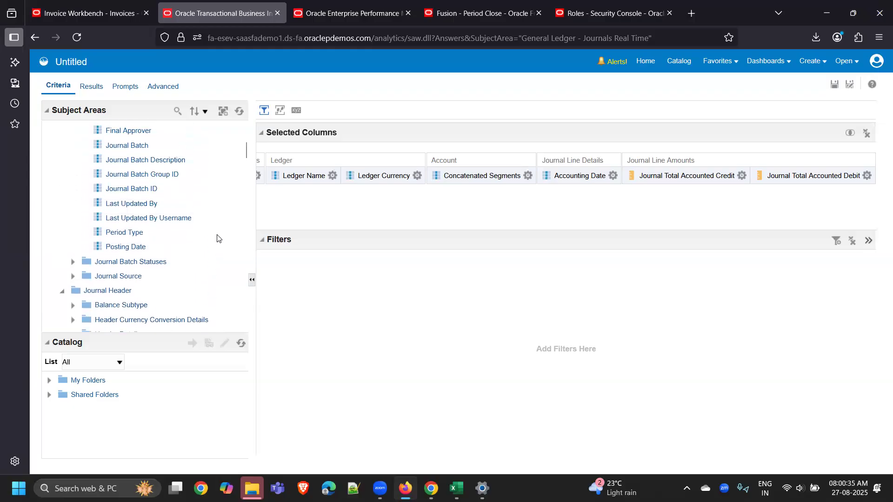
pyautogui.scroll(2, 206, 263)
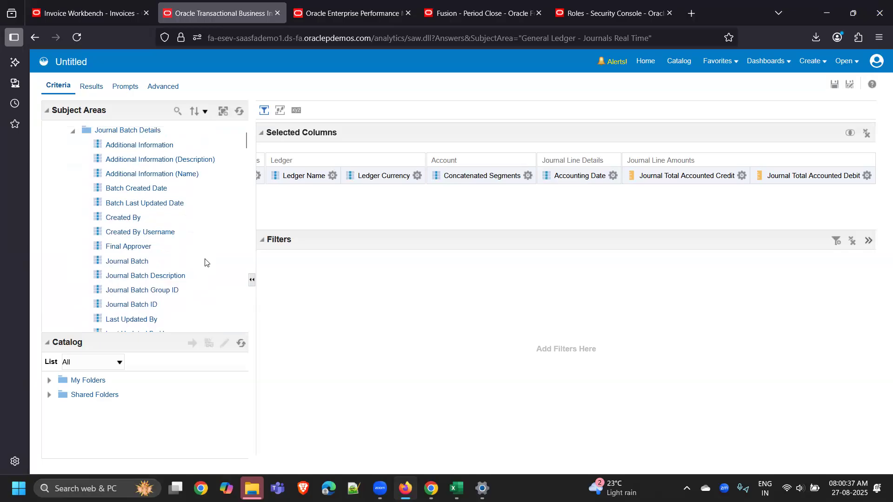
pyautogui.scroll(1, 215, 255)
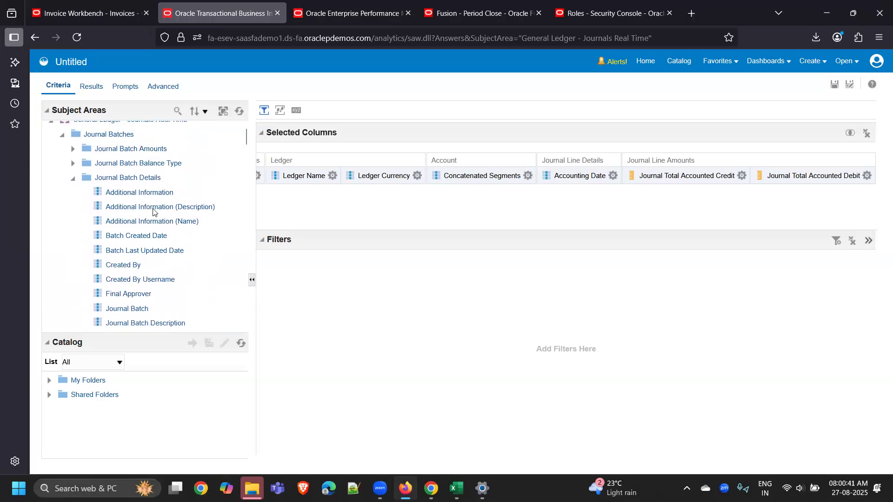
pyautogui.scroll(-1, 184, 251)
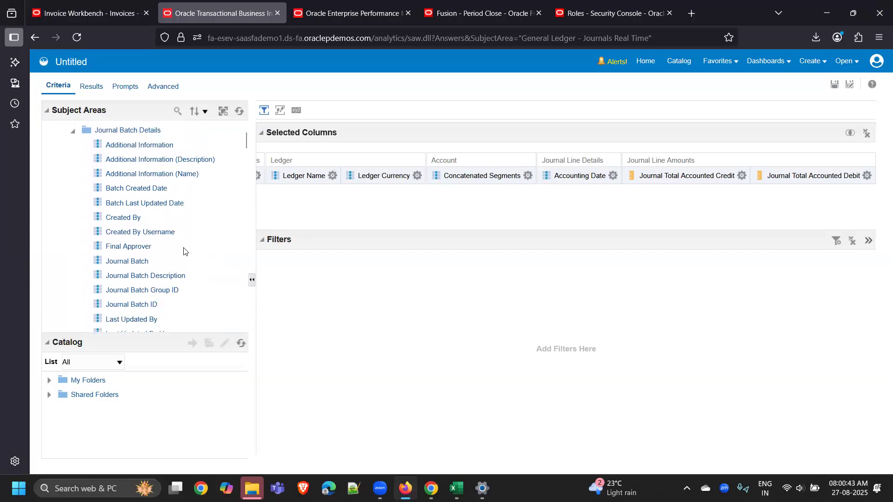
pyautogui.scroll(-1, 180, 255)
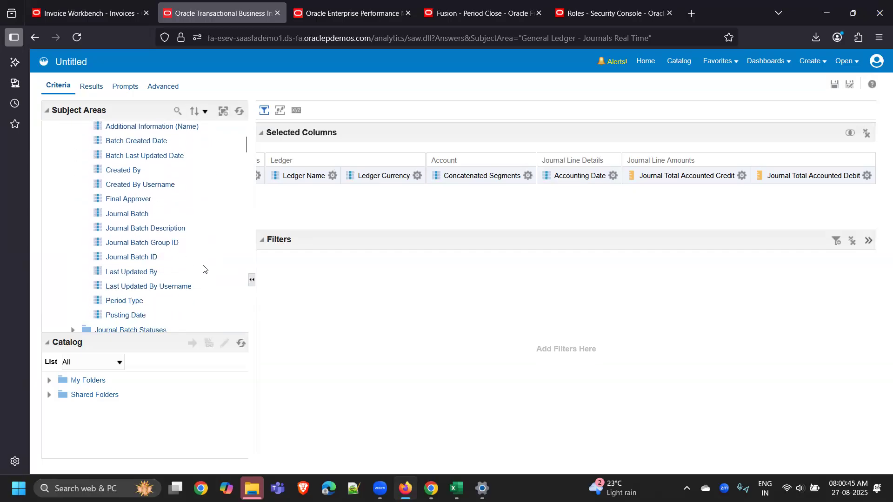
pyautogui.scroll(-1, 204, 269)
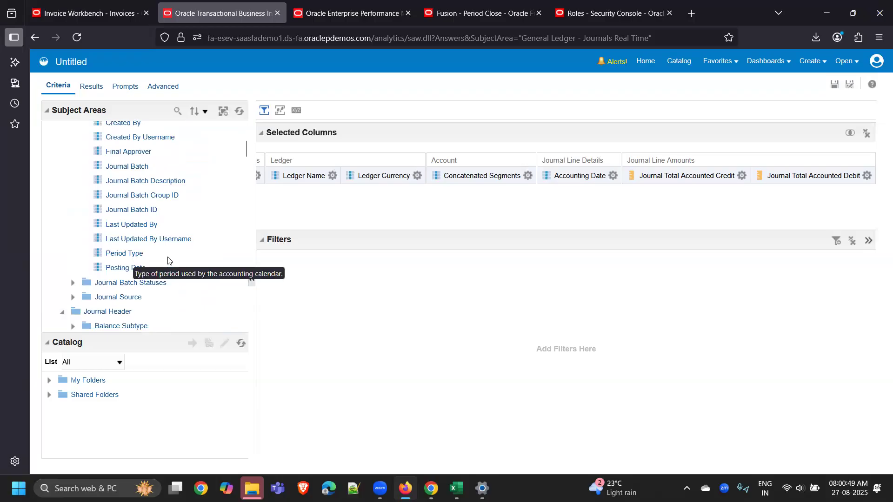
pyautogui.scroll(-1, 202, 264)
# Expand Journal Batch Statuses and Journal Source under Journal Batches and look through their contents
pyautogui.click(72, 236)
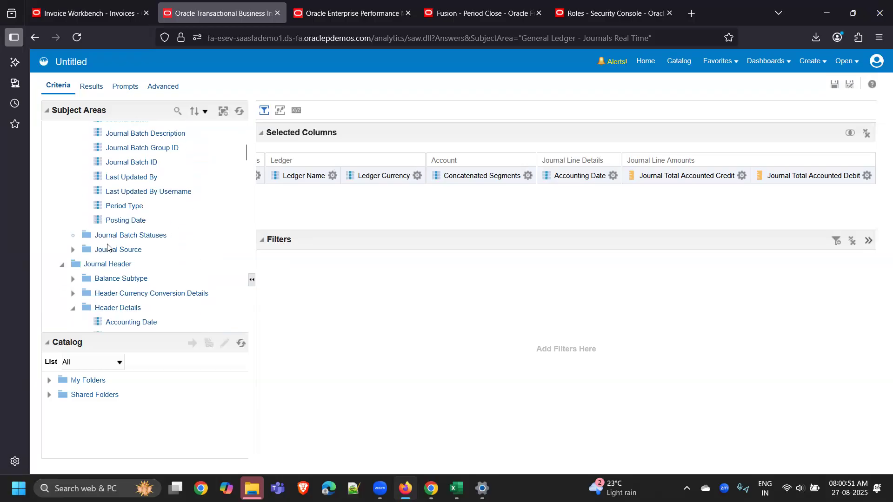
pyautogui.scroll(-1, 197, 259)
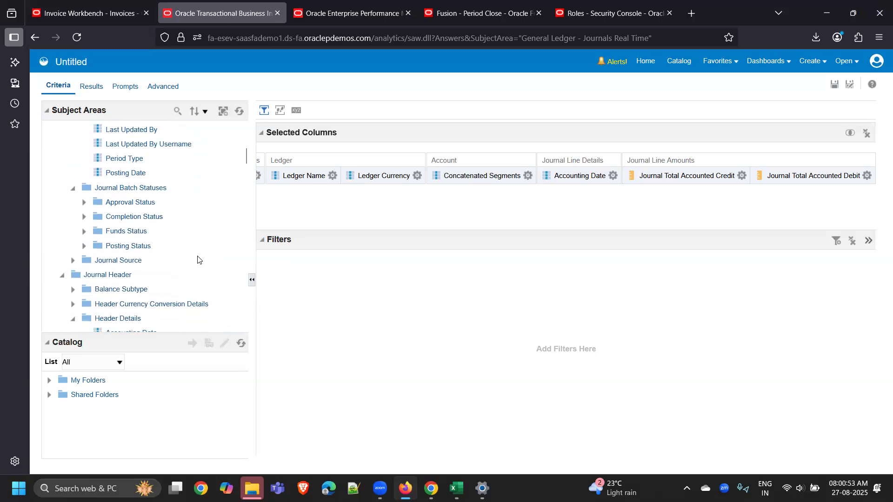
pyautogui.click(72, 261)
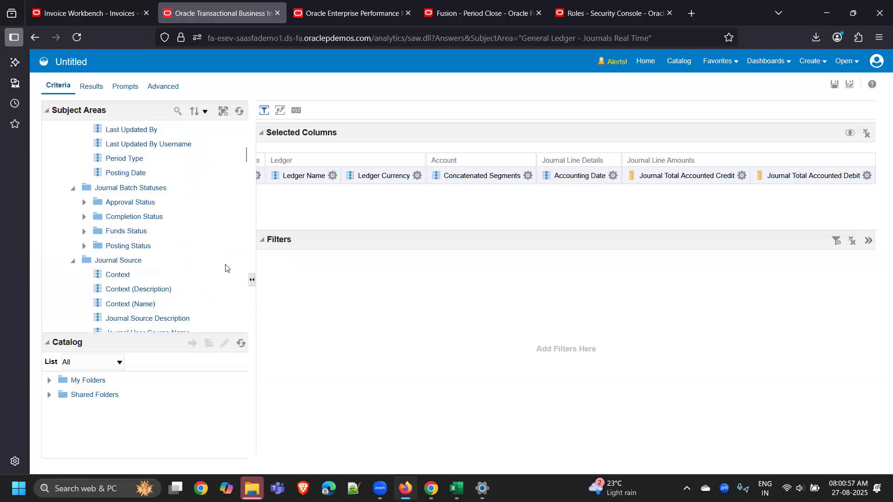
pyautogui.scroll(-2, 225, 269)
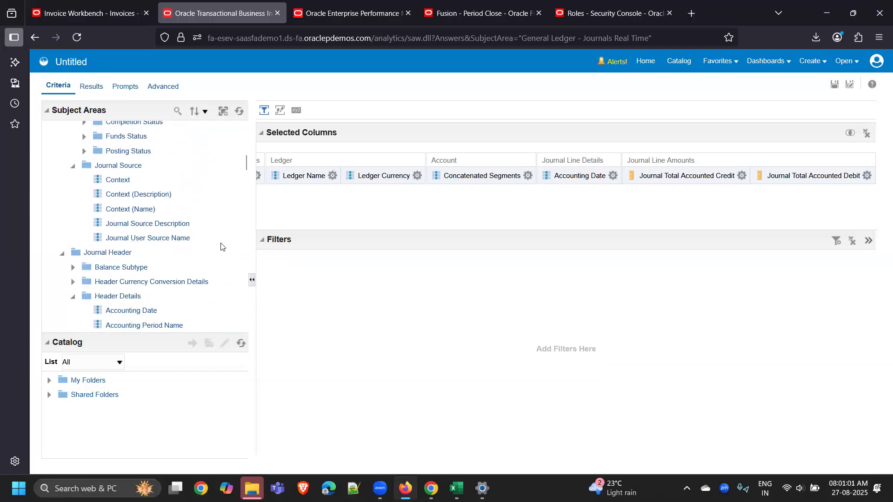
# Add the Accounting Period Name column from Header Details between Ledger Name and Ledger Currency in the analysis
pyautogui.scroll(-1, 221, 246)
pyautogui.scroll(-2, 221, 246)
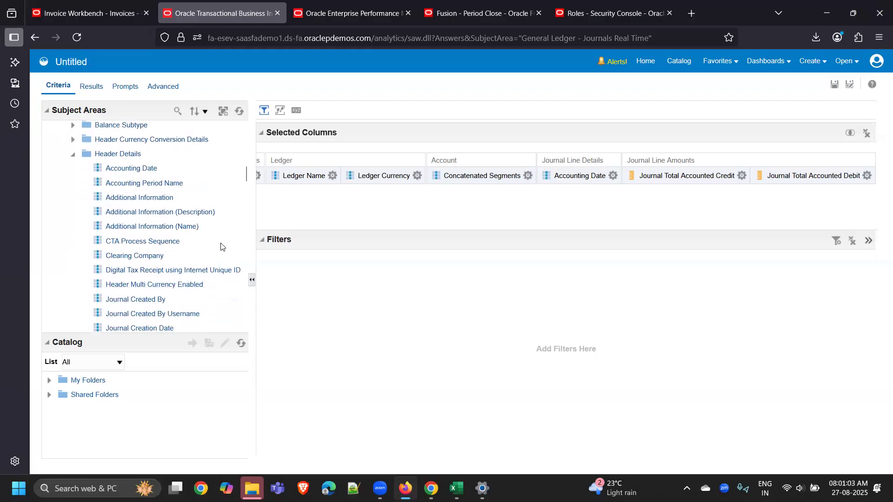
pyautogui.moveTo(126, 187); pyautogui.dragTo(420, 215)
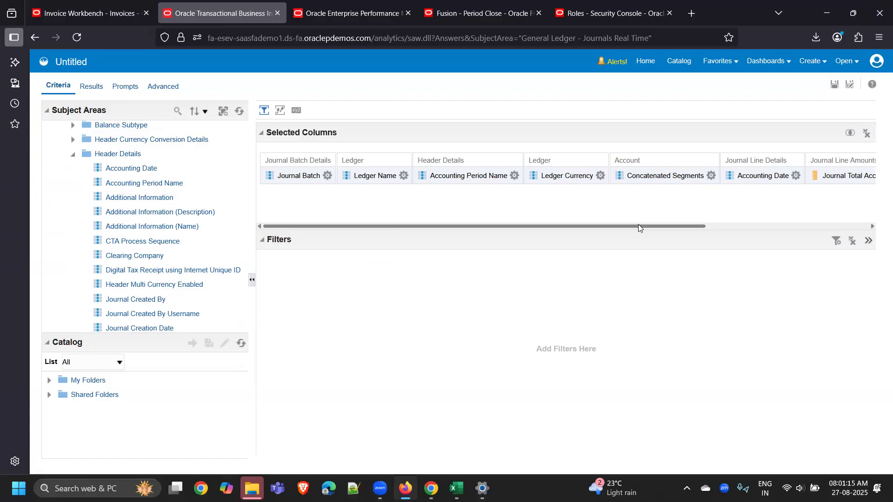
pyautogui.moveTo(633, 225); pyautogui.dragTo(612, 233)
# Start a filter on Ledger Name with the value US Primary and open the value selection
pyautogui.click(404, 175)
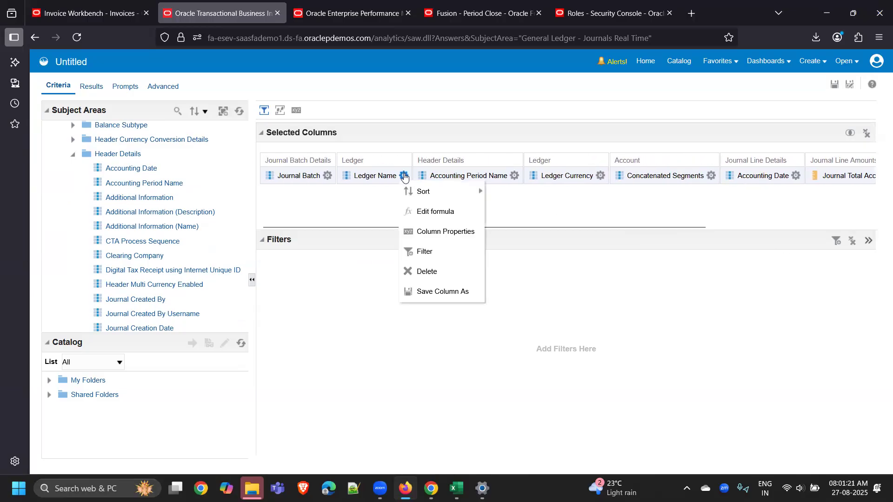
pyautogui.click(432, 253)
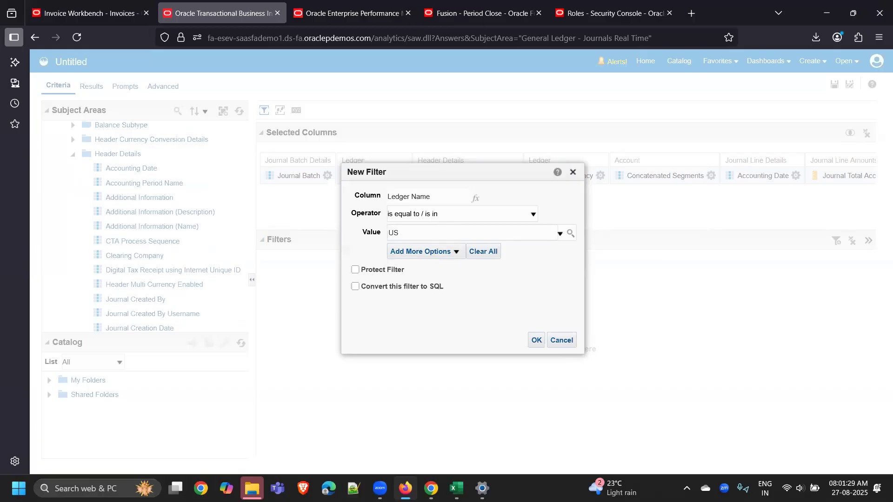
pyautogui.write('US Primary')
pyautogui.click(571, 235)
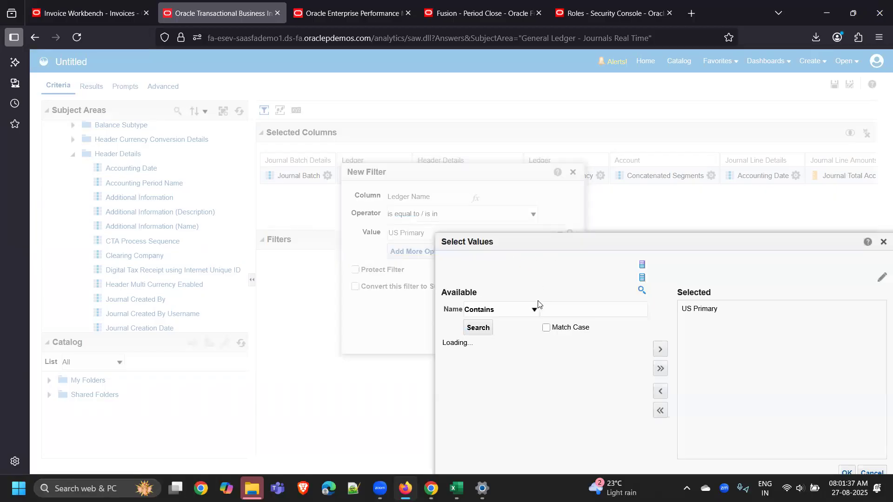
# Search the available ledger names for those containing US and add US Primary Ledger to the selected values
pyautogui.moveTo(572, 240); pyautogui.dragTo(350, 129)
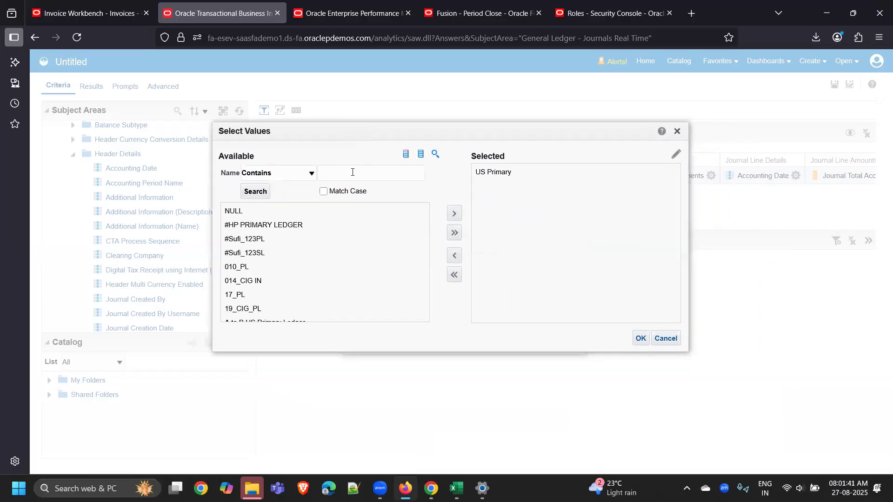
pyautogui.write('US')
pyautogui.click(255, 191)
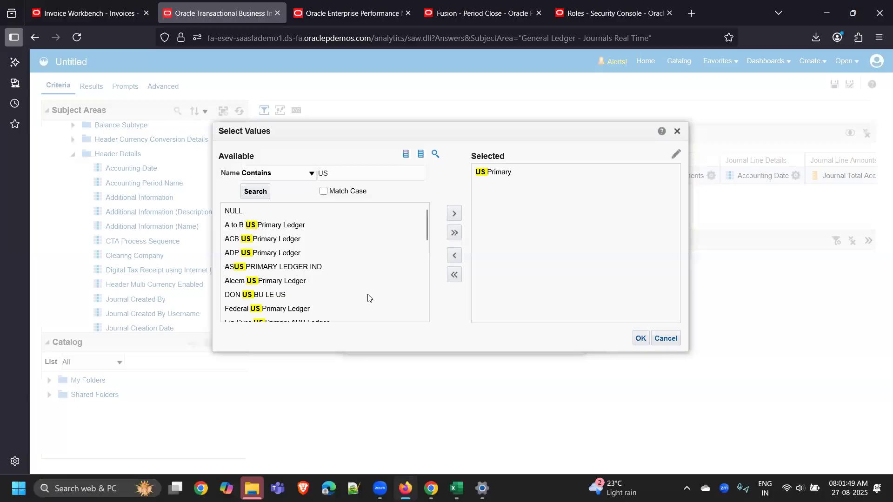
pyautogui.moveTo(425, 229); pyautogui.dragTo(414, 295)
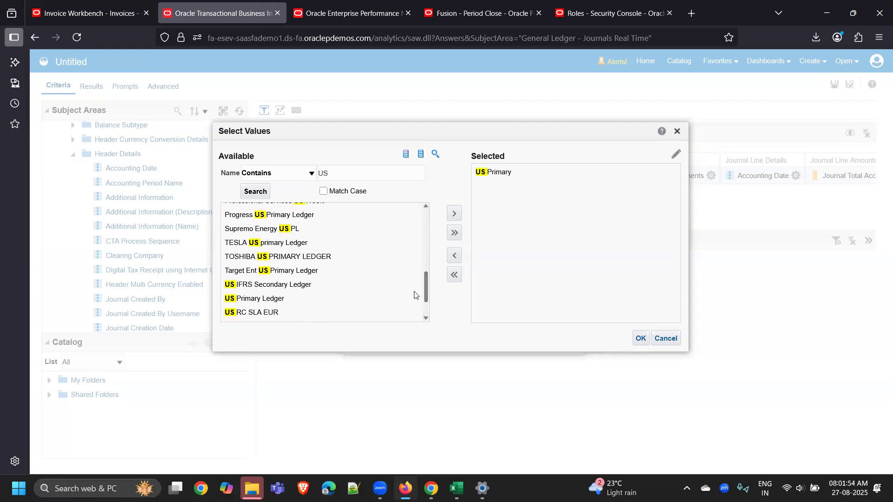
pyautogui.click(274, 300)
pyautogui.click(453, 215)
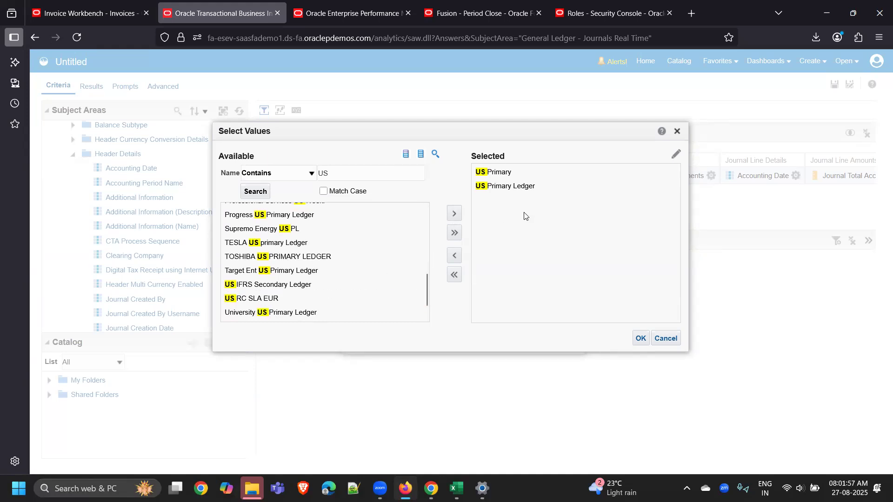
# Remove US Primary from the selected values and apply the Ledger Name filter for US Primary Ledger
pyautogui.click(514, 176)
pyautogui.click(454, 257)
pyautogui.click(641, 339)
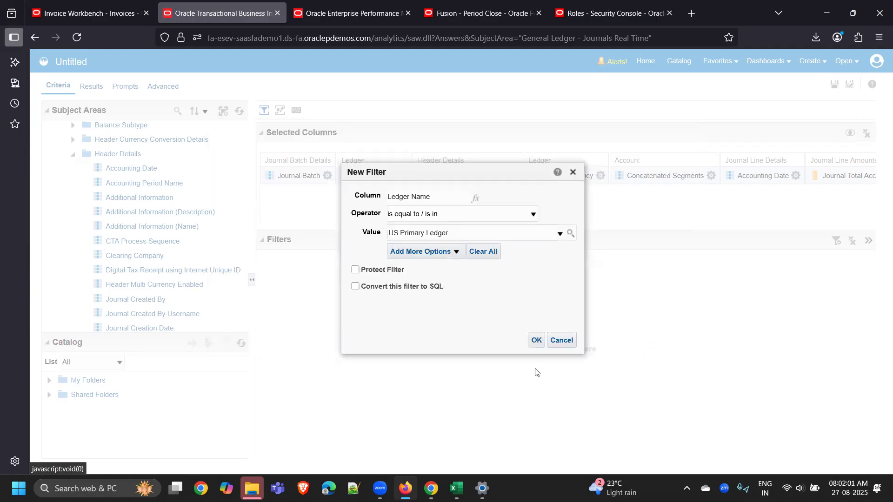
pyautogui.click(536, 341)
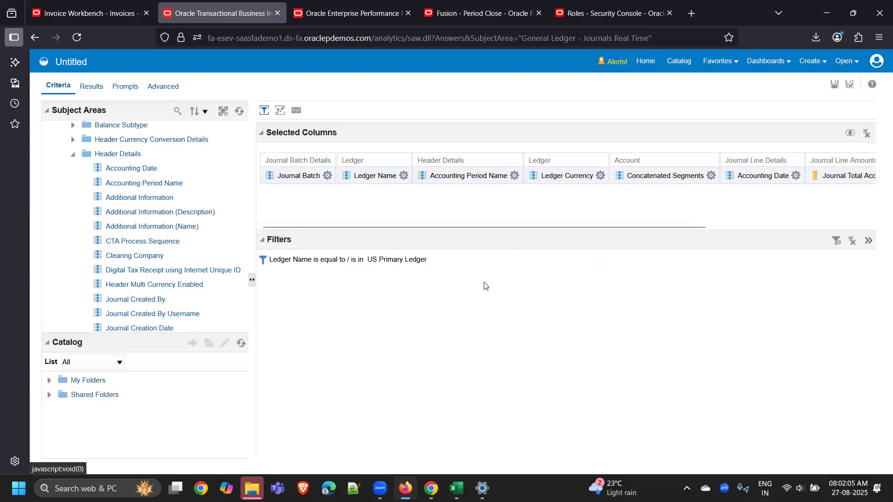
# Start a filter on Accounting Period Name with the operator "is between"
pyautogui.click(515, 177)
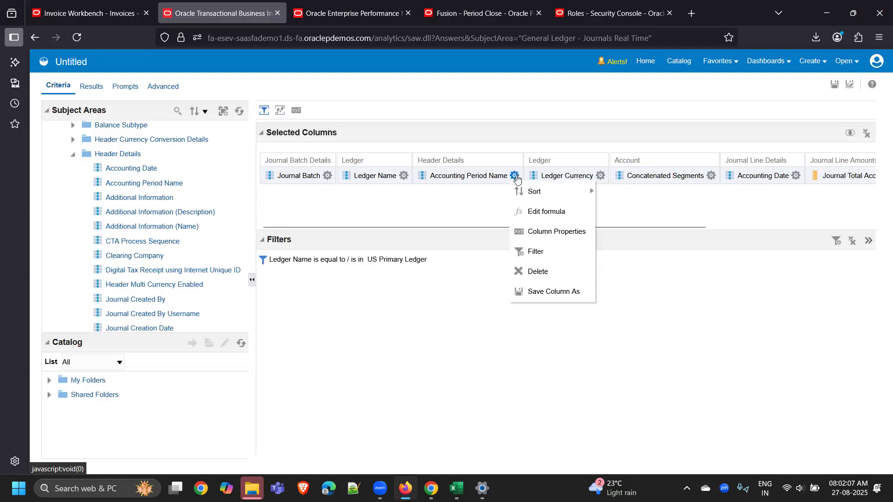
pyautogui.click(536, 252)
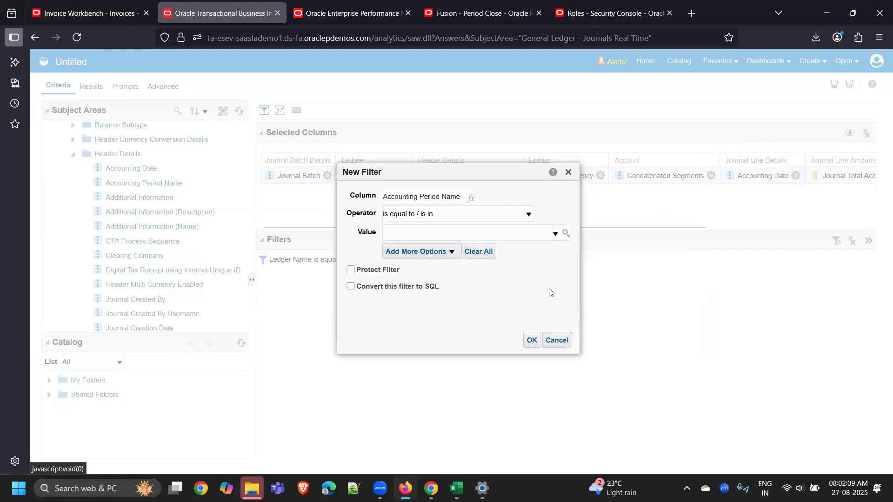
pyautogui.click(529, 214)
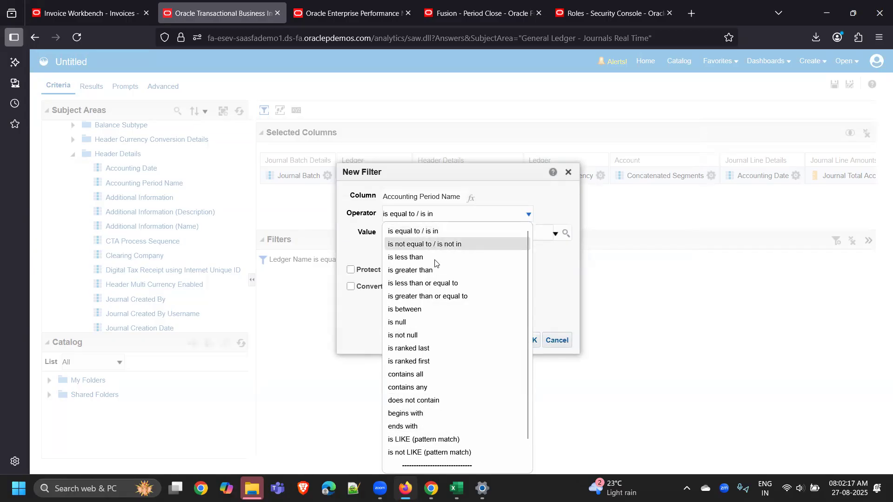
pyautogui.click(442, 310)
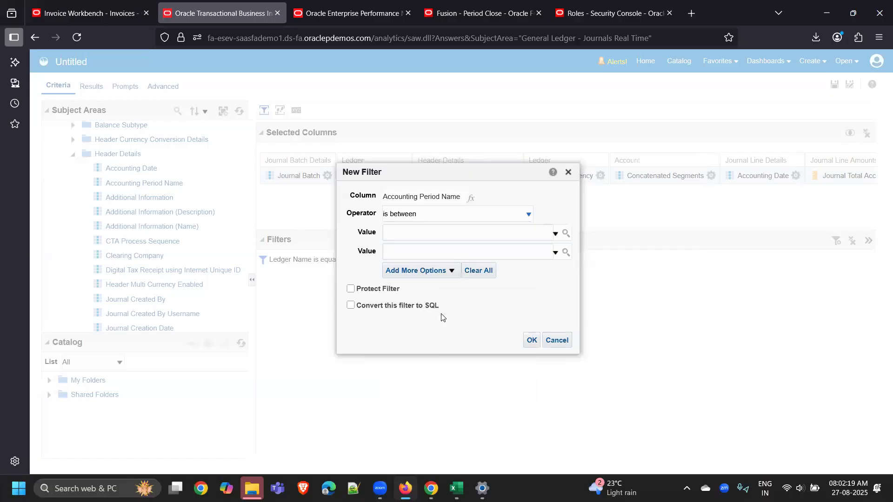
# Set the Accounting Period Name filter range from 12-20 to 10-21
pyautogui.click(556, 238)
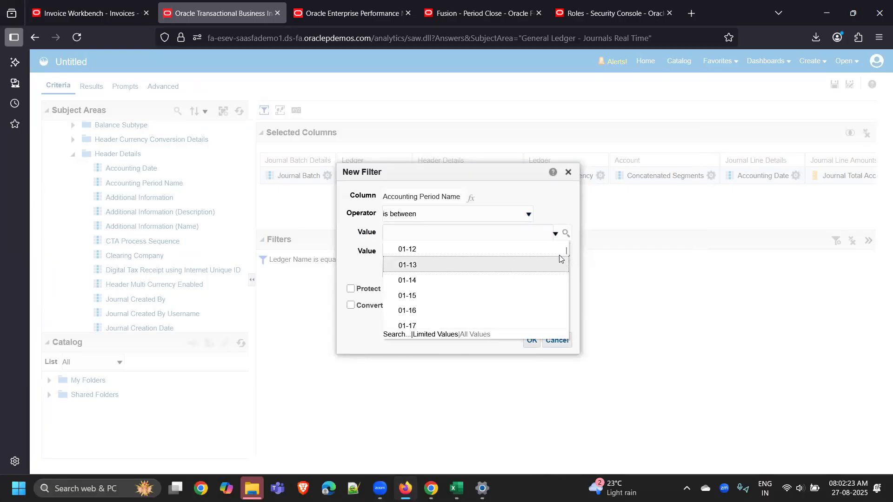
pyautogui.moveTo(566, 252); pyautogui.dragTo(571, 323)
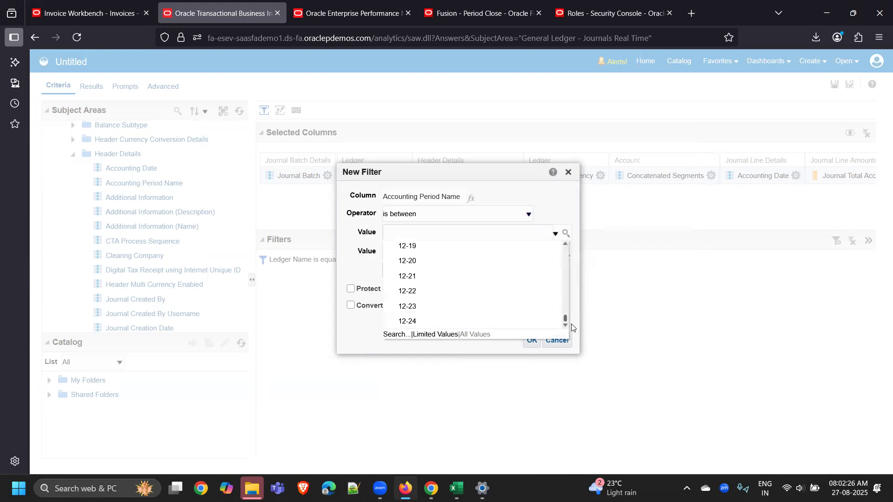
pyautogui.click(417, 262)
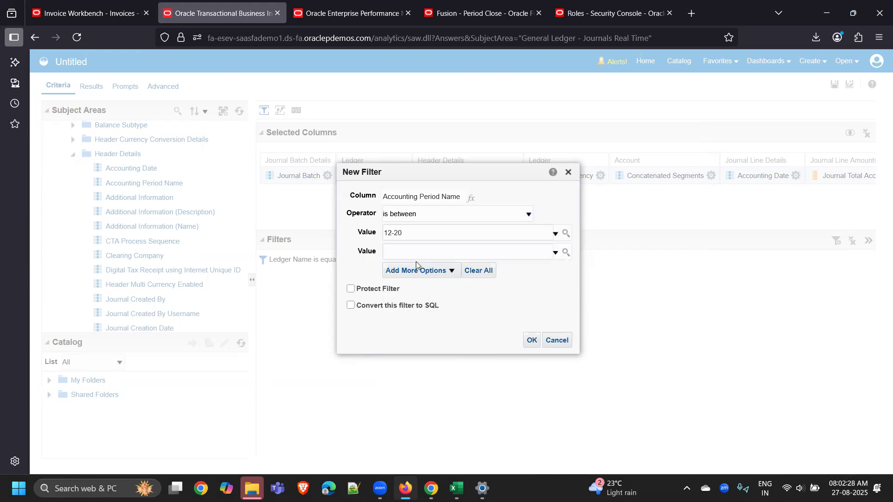
pyautogui.click(557, 254)
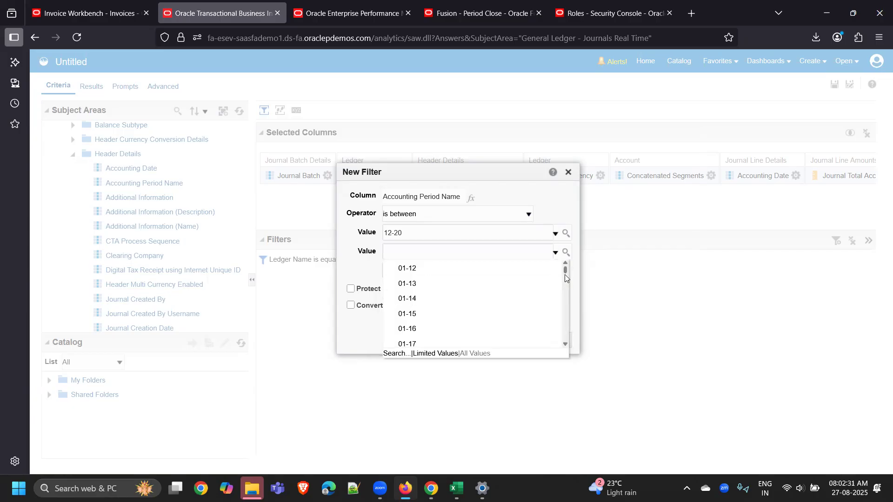
pyautogui.moveTo(565, 273); pyautogui.dragTo(568, 328)
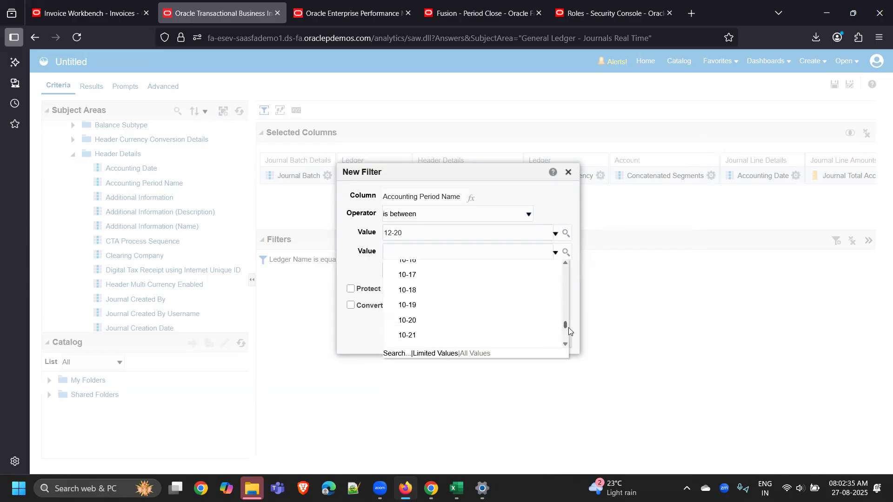
pyautogui.click(441, 336)
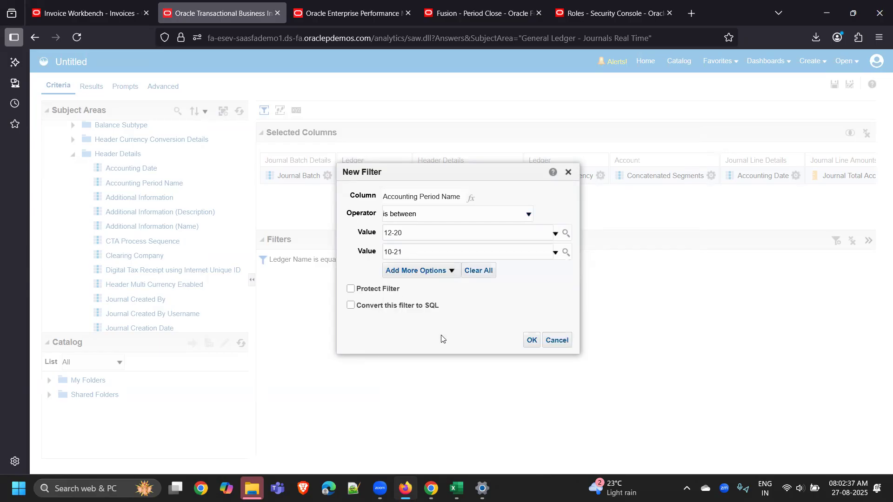
# Set the end value of the Accounting Period Name range to 02-21 and apply the filter
pyautogui.click(556, 253)
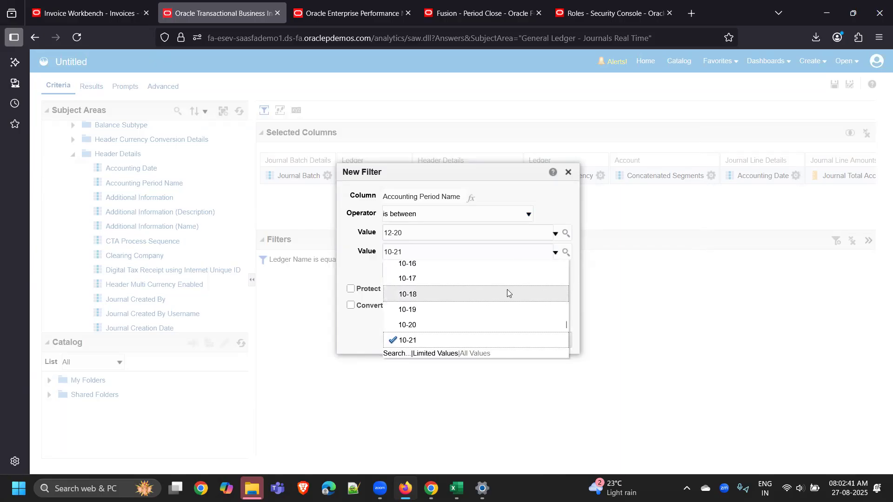
pyautogui.scroll(-3, 488, 318)
pyautogui.scroll(3, 487, 318)
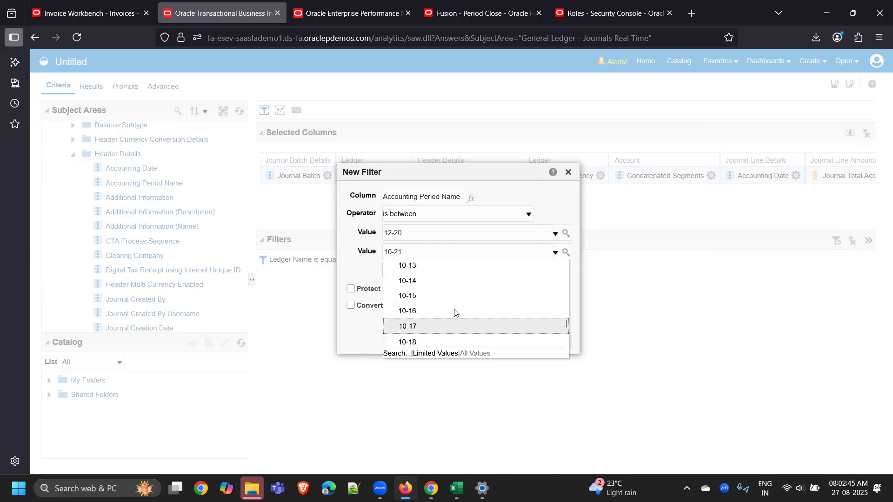
pyautogui.scroll(-1, 455, 311)
pyautogui.click(397, 342)
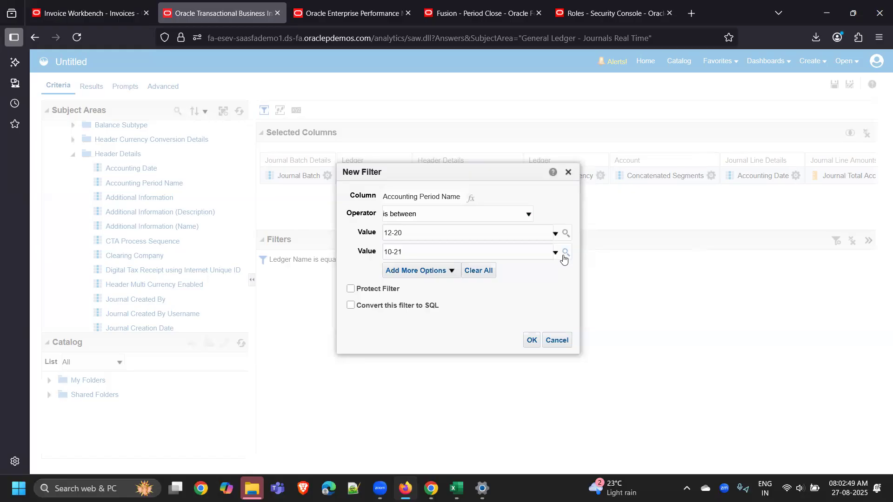
pyautogui.tripleClick(525, 255)
pyautogui.press('BackSpace')
pyautogui.click(555, 254)
pyautogui.scroll(-5, 510, 307)
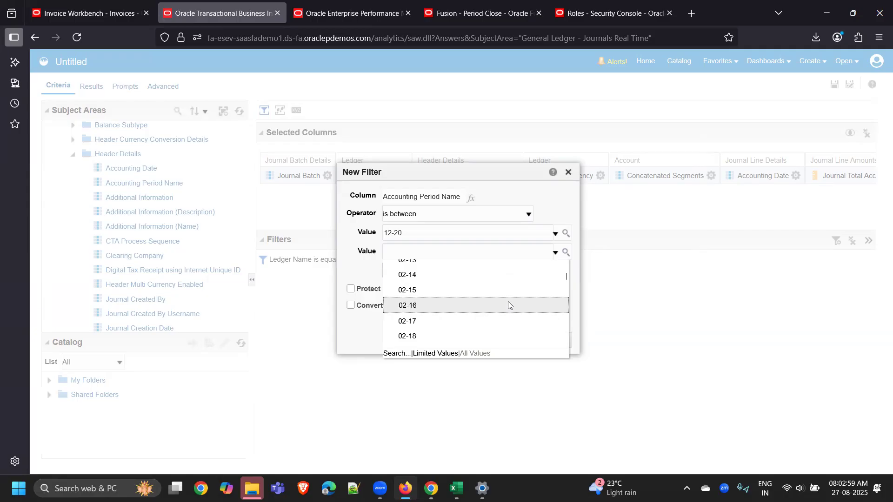
pyautogui.scroll(-1, 510, 306)
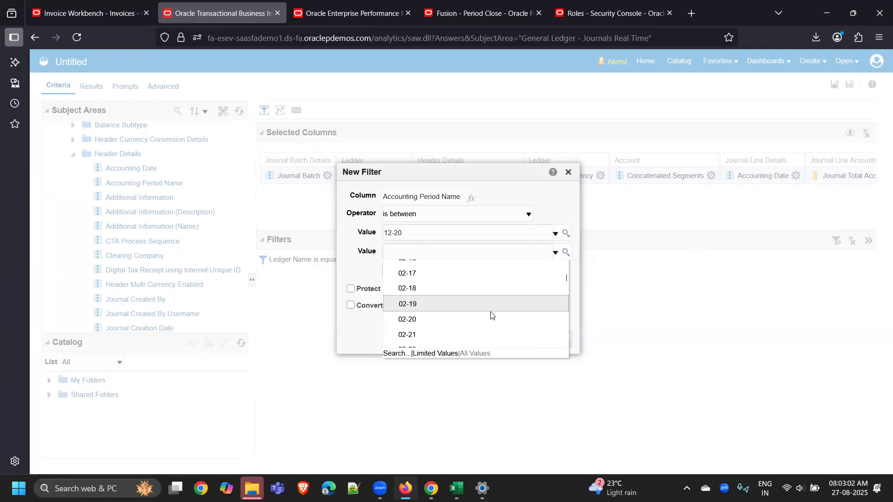
pyautogui.click(458, 334)
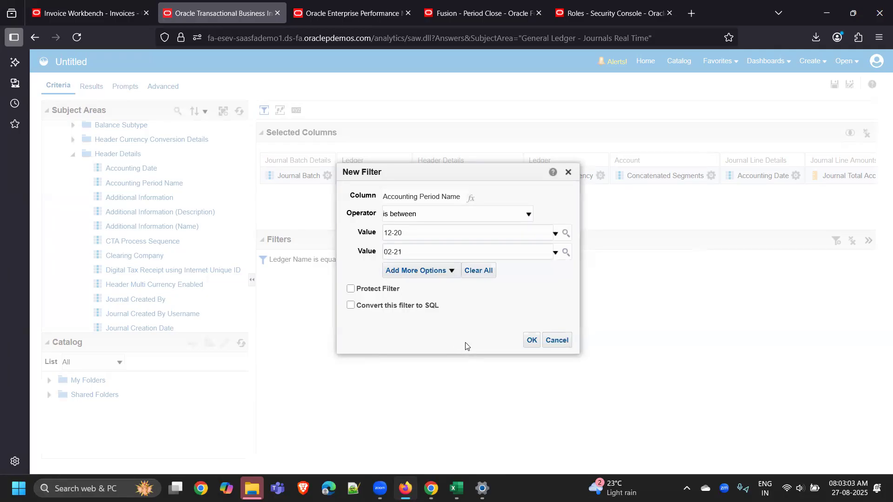
pyautogui.click(532, 340)
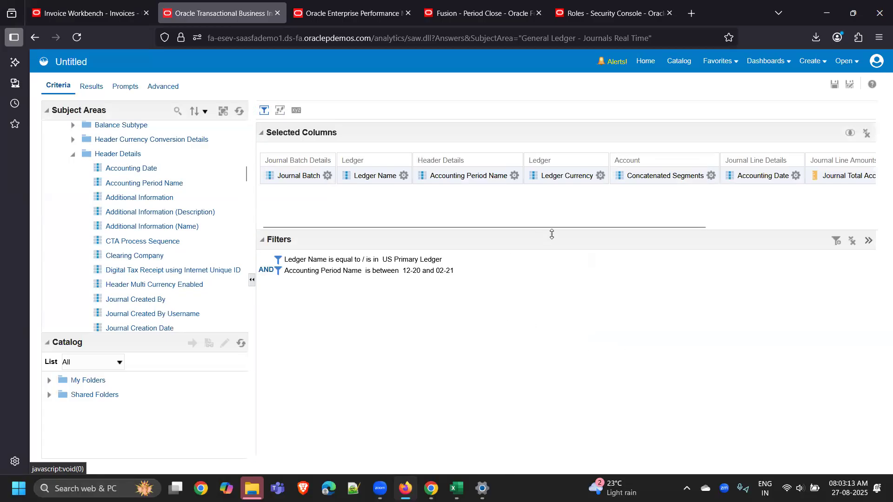
# Run the analysis with the ledger and accounting period filters to view its results
pyautogui.moveTo(552, 228); pyautogui.dragTo(546, 248)
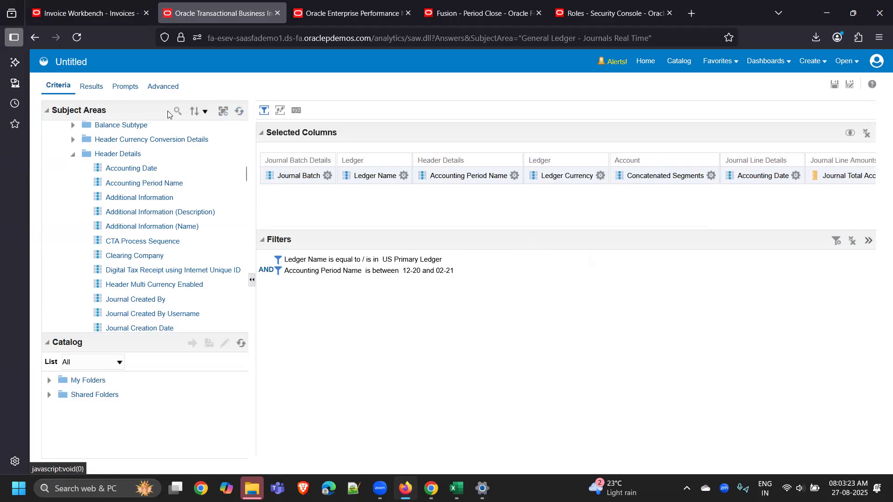
pyautogui.click(91, 87)
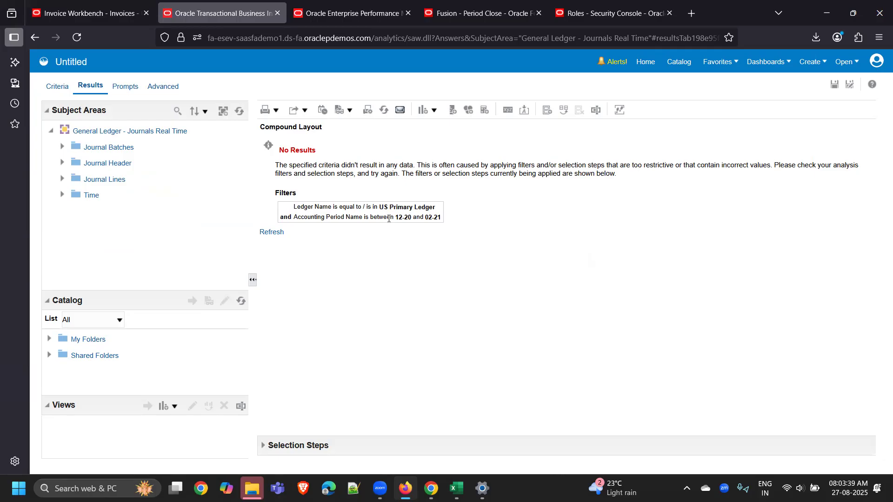
# Remove the Accounting Period Name filter from the criteria and review the results table for the ledger filter alone
pyautogui.click(57, 86)
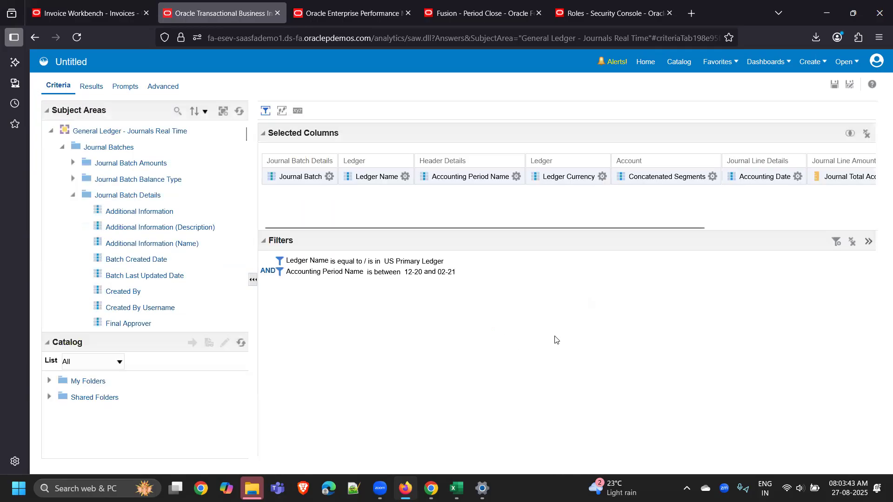
pyautogui.moveTo(474, 279)
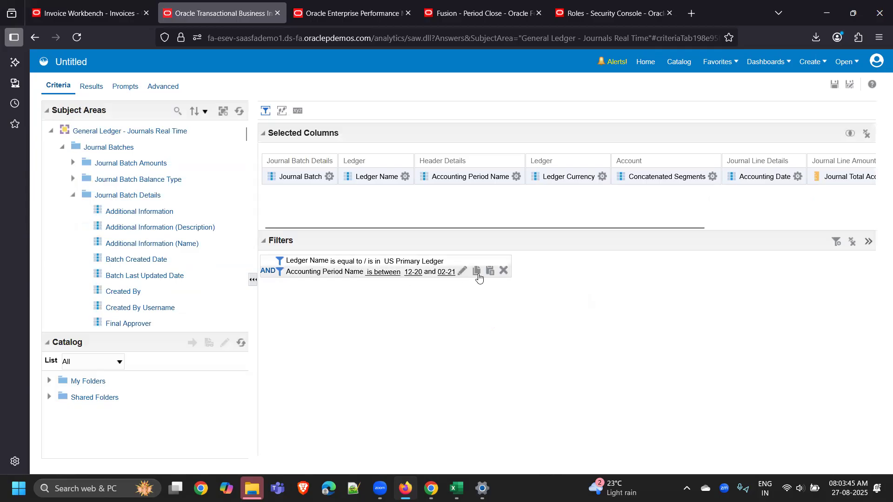
pyautogui.click(504, 271)
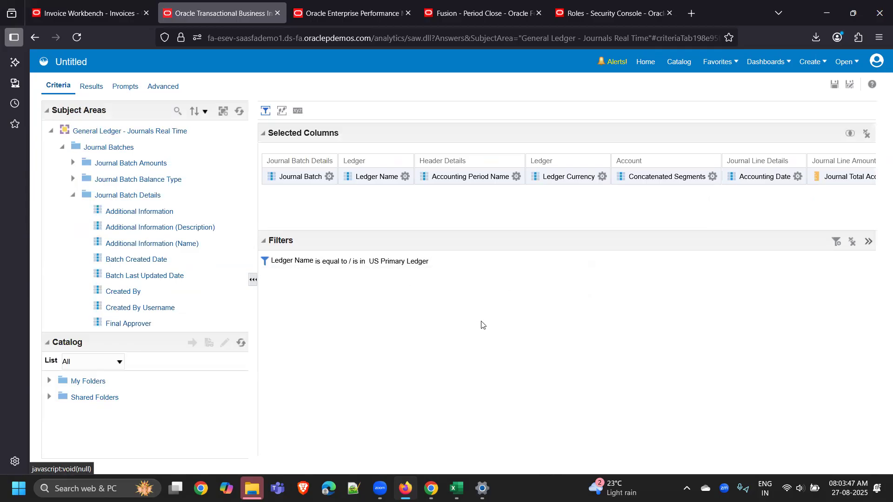
pyautogui.click(91, 86)
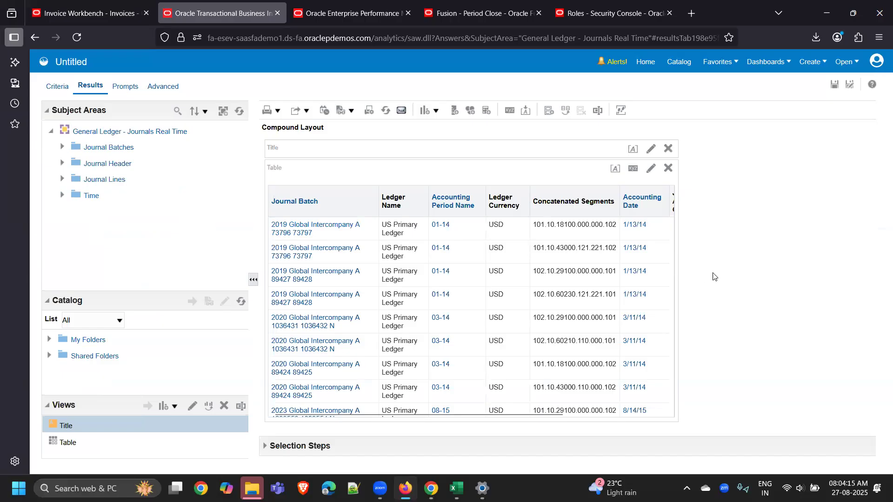
pyautogui.scroll(-3, 577, 295)
pyautogui.scroll(-1, 576, 294)
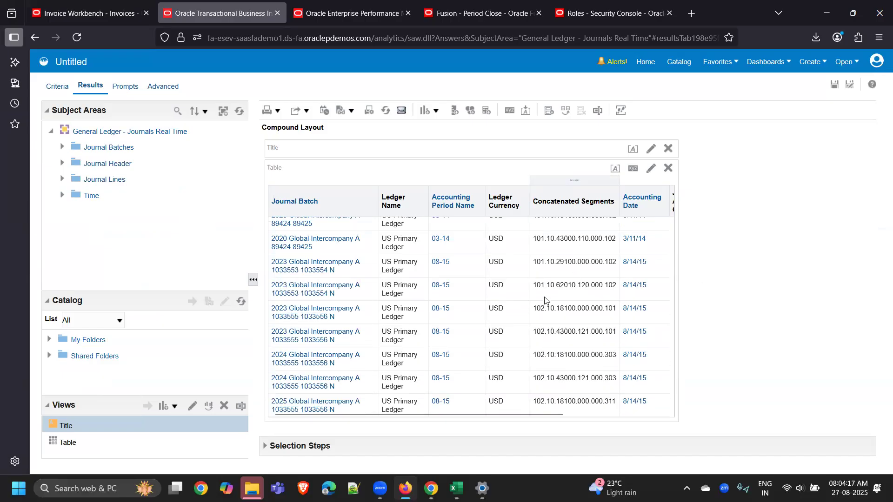
# Examine the export formats offered for formatted output and for data, without exporting the results
pyautogui.click(306, 111)
pyautogui.moveTo(311, 127)
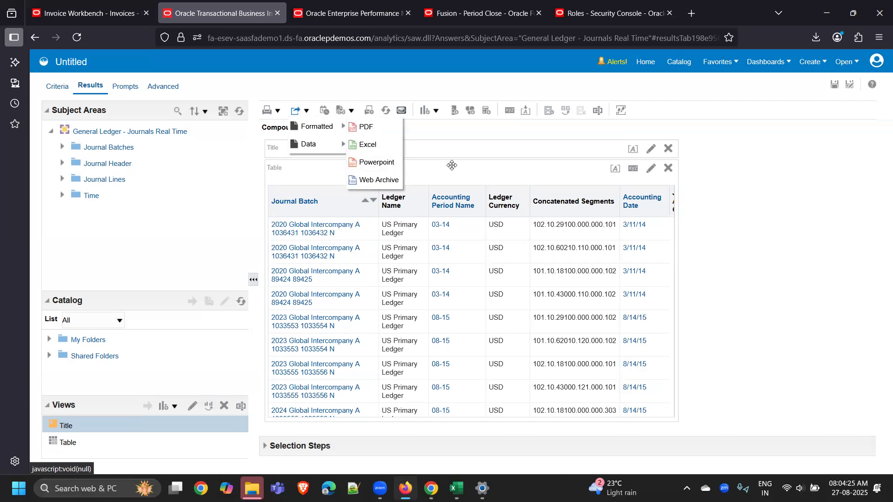
pyautogui.moveTo(331, 148)
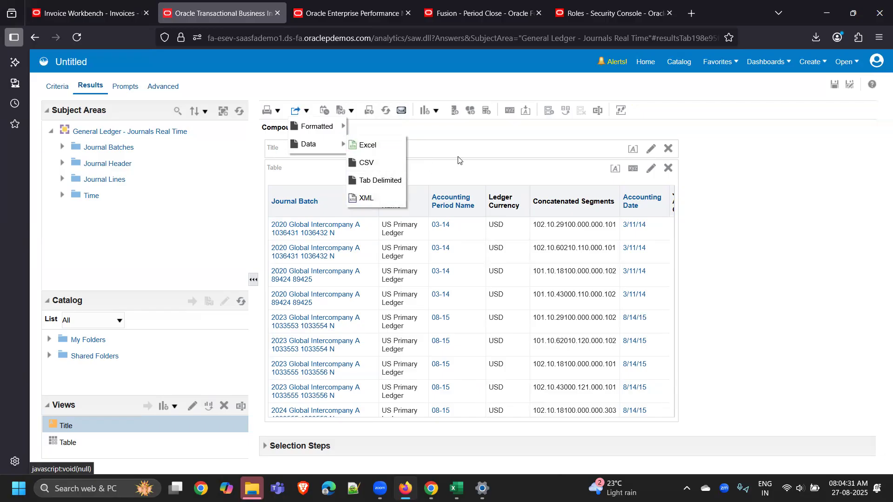
pyautogui.click(825, 227)
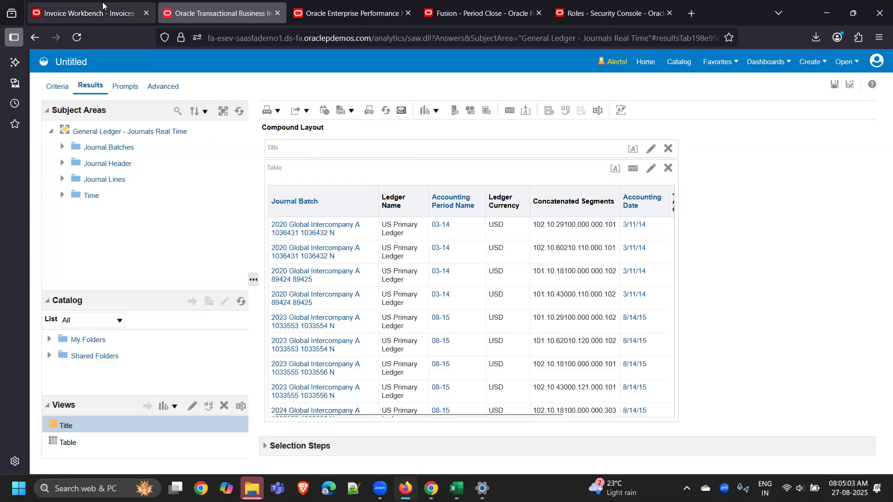
# Switch from the analysis to Fusion Applications, return to its home page and open the Payables Invoices work area
pyautogui.click(80, 22)
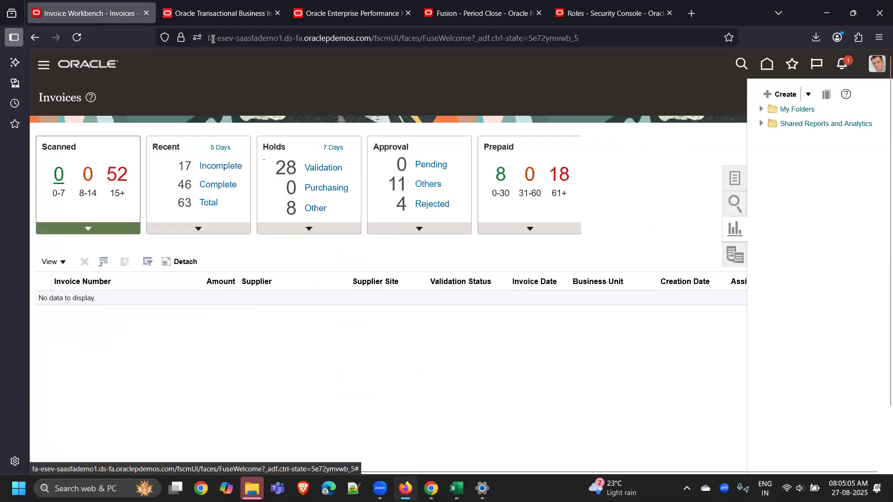
pyautogui.click(218, 13)
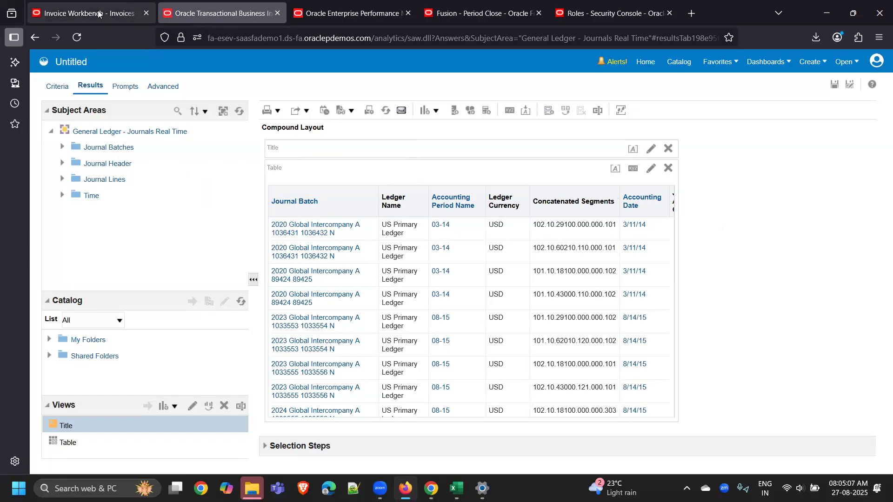
pyautogui.click(132, 7)
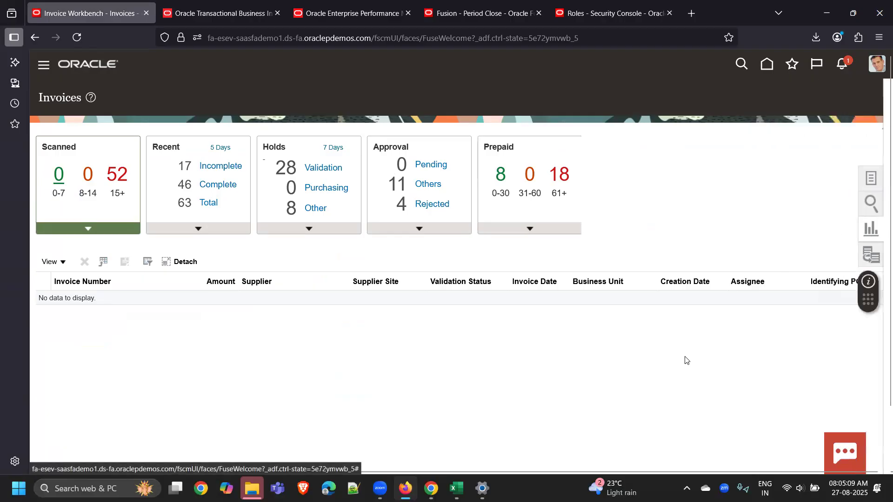
pyautogui.click(767, 63)
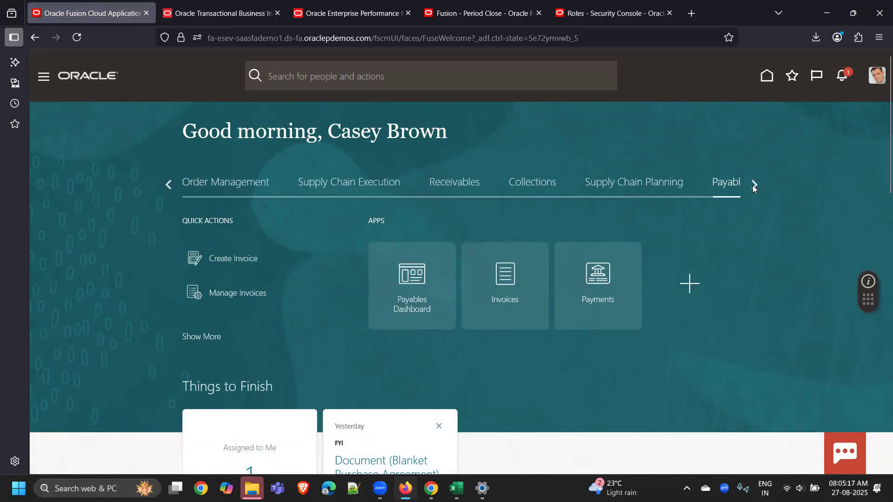
pyautogui.click(512, 275)
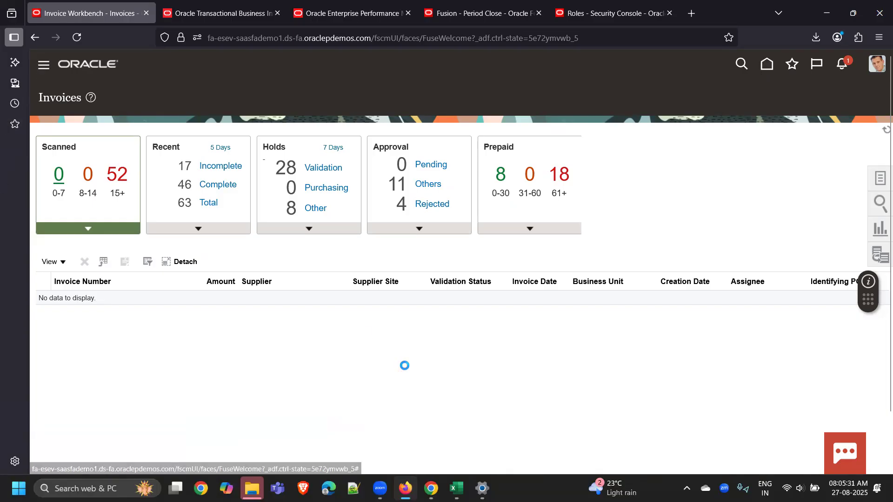
# Open Reports and Analytics and browse its catalog
pyautogui.scroll(-6, 346, 316)
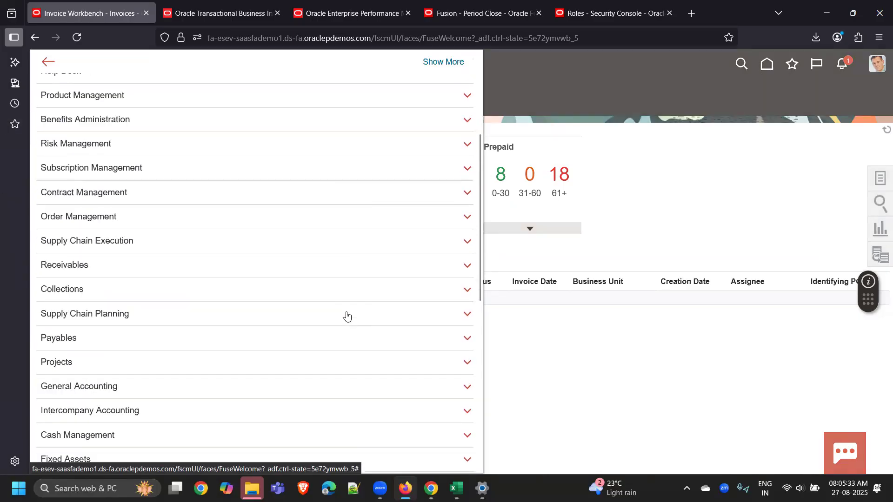
pyautogui.scroll(-3, 347, 316)
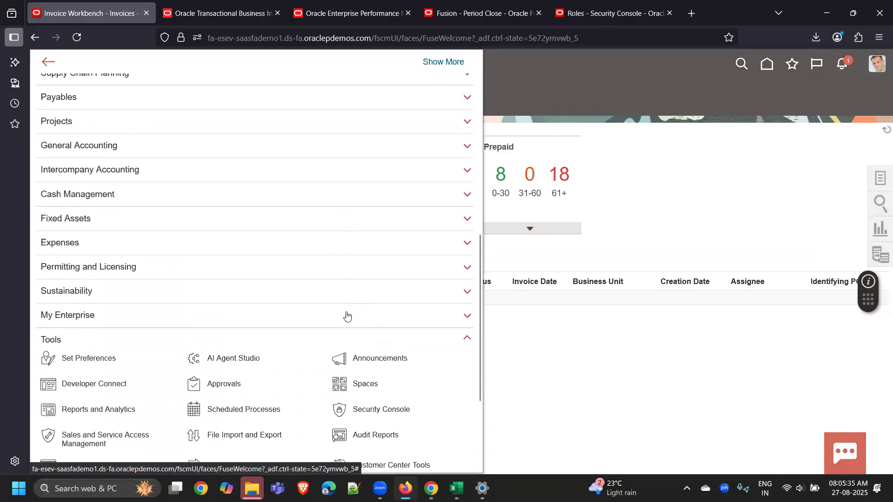
pyautogui.scroll(-1, 347, 316)
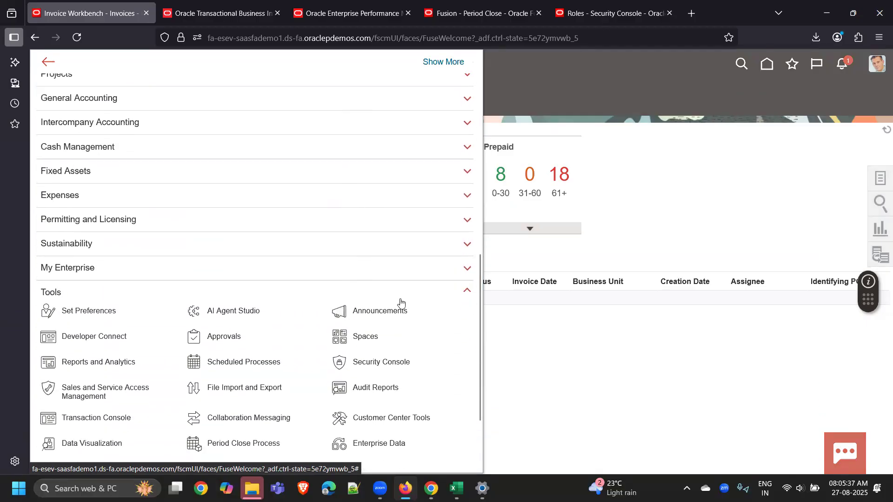
pyautogui.scroll(-1, 449, 346)
pyautogui.scroll(-1, 449, 346)
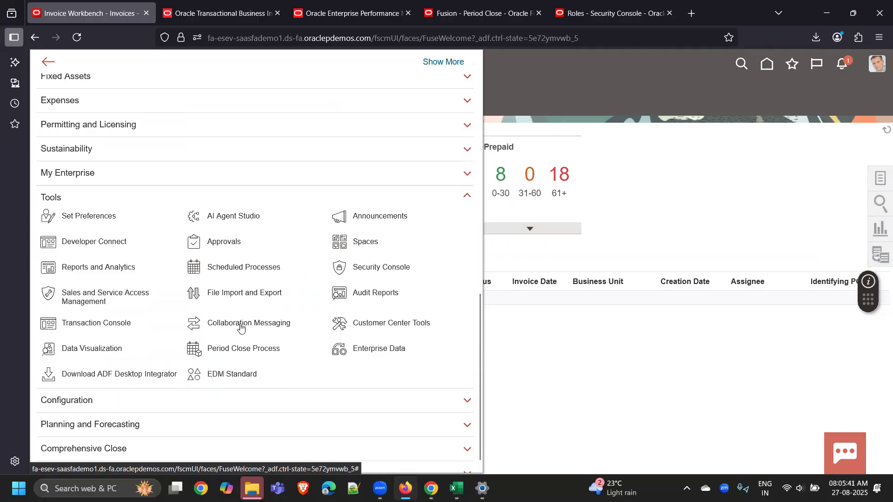
pyautogui.click(113, 269)
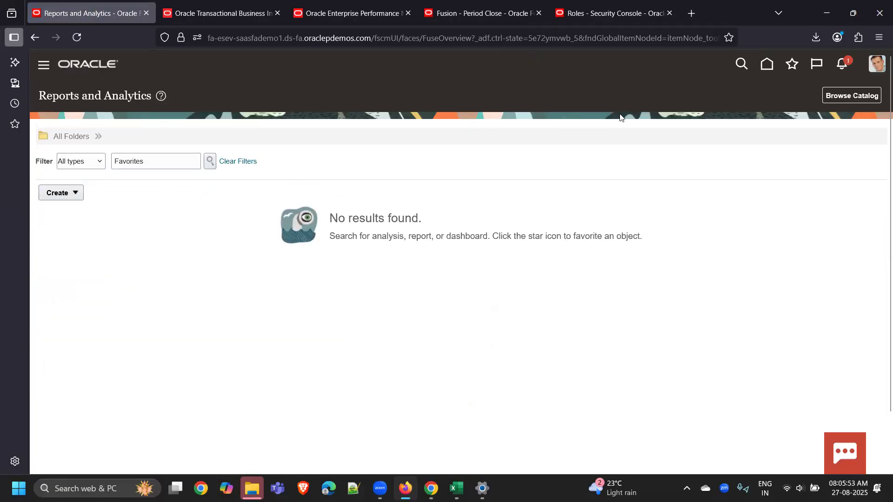
pyautogui.click(852, 97)
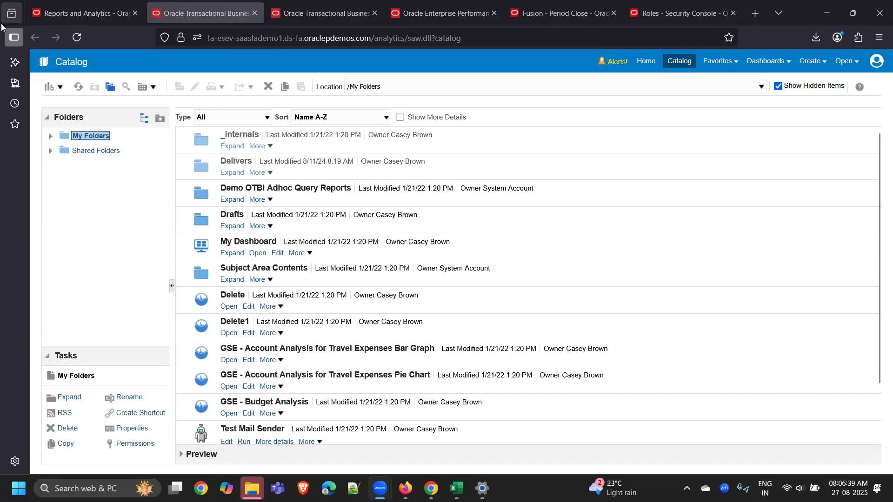
# Leave the catalog for the Reports and Analytics page and return to the Fusion Applications home page
pyautogui.click(65, 16)
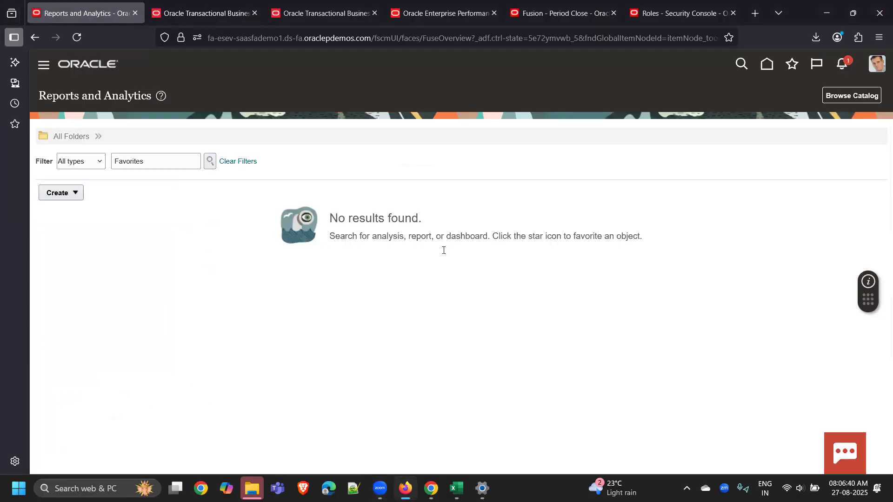
pyautogui.click(767, 64)
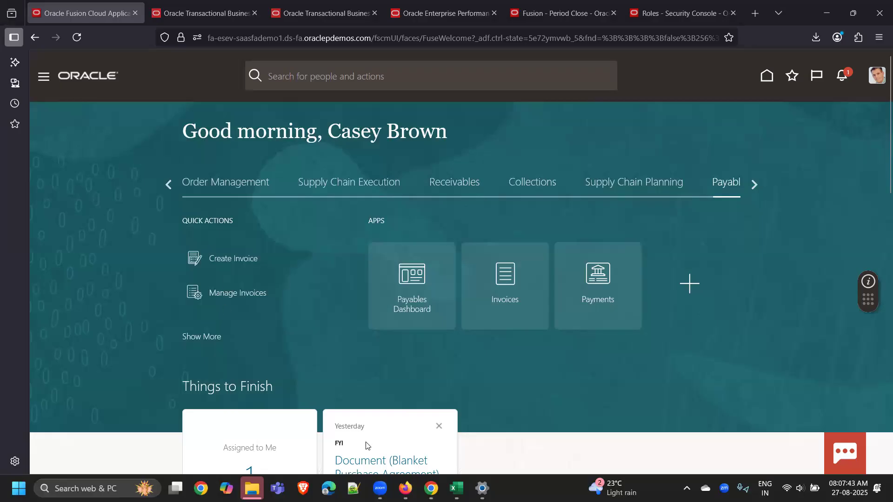
# Switch to Chrome, open the shared Drive spreadsheet "V27 - Fusion Cloud Instance Details - 01-Aug-25" and close one of its tabs
pyautogui.click(432, 488)
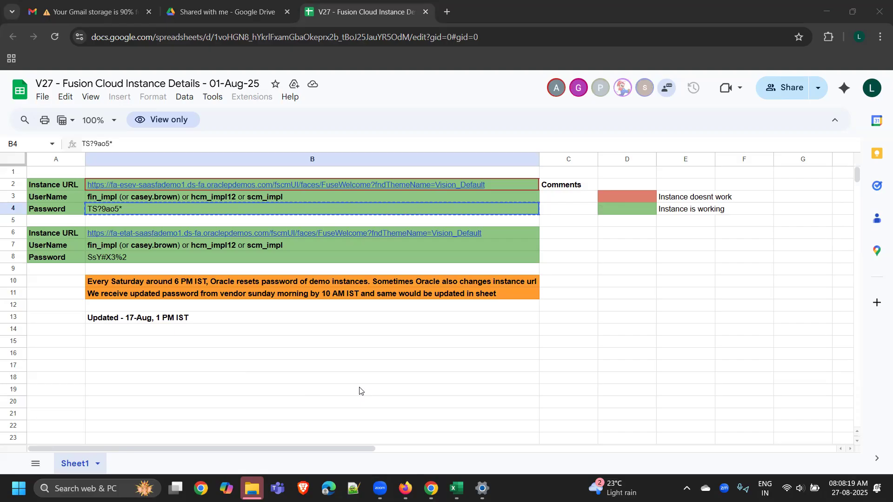
pyautogui.click(197, 13)
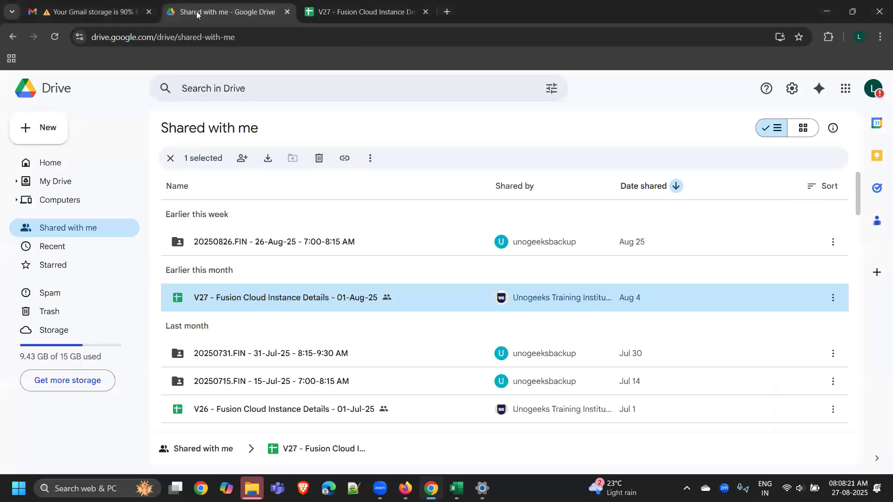
pyautogui.doubleClick(309, 298)
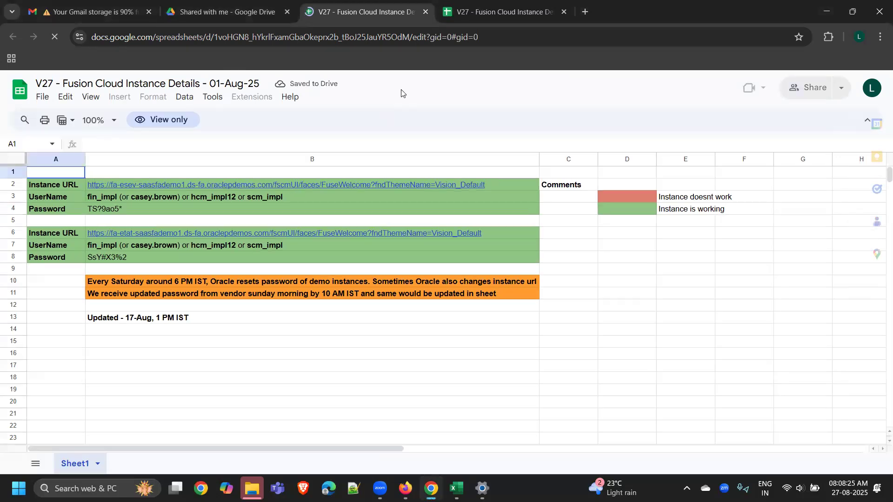
pyautogui.click(426, 12)
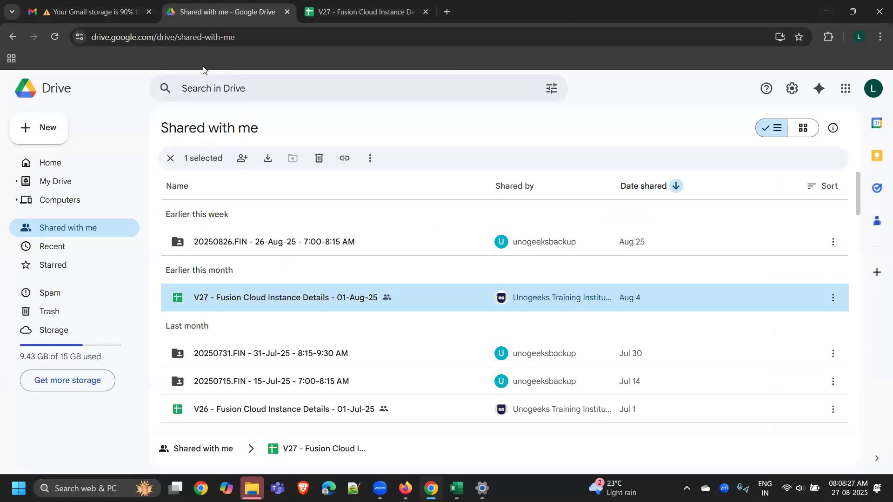
# Open the shared Google Drive folder "20250826.FIN - 26-Aug-25 - 7:00-8:15 AM" to see its contents
pyautogui.click(301, 245)
pyautogui.doubleClick(301, 245)
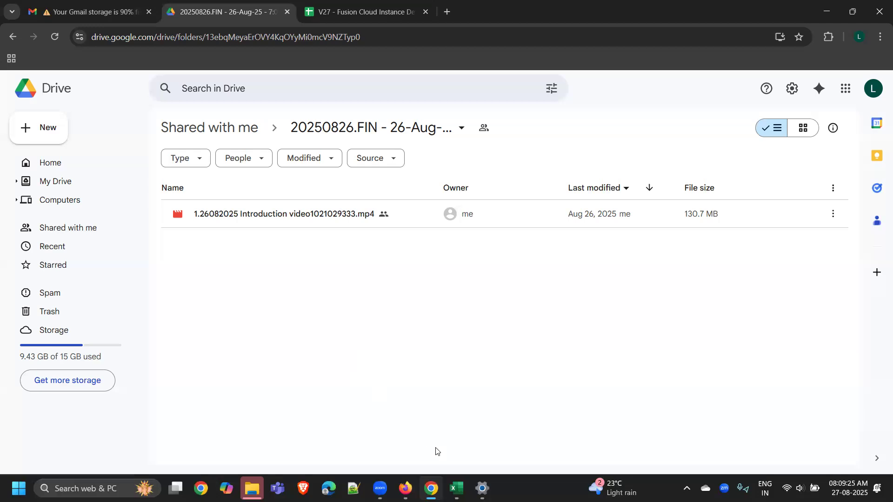
# Switch to the Excel workbook "20250826.FIN - 26-Aug-25 - 700-815 AM"
pyautogui.click(456, 489)
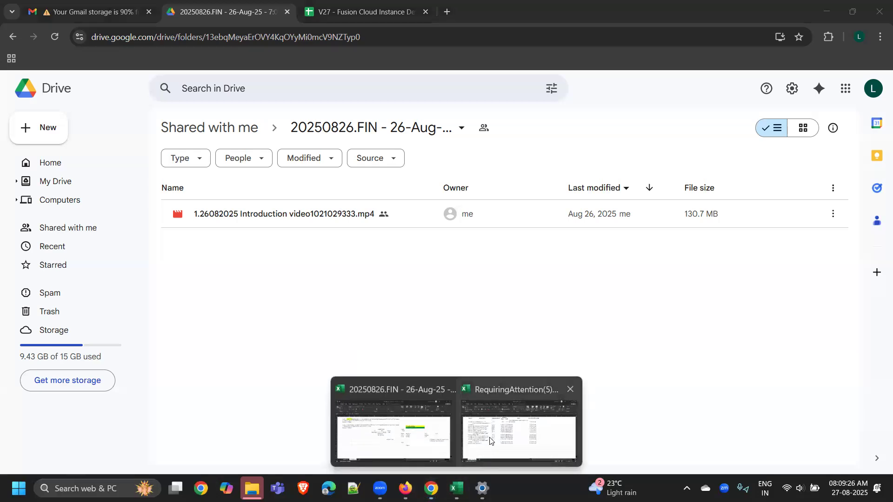
pyautogui.click(410, 440)
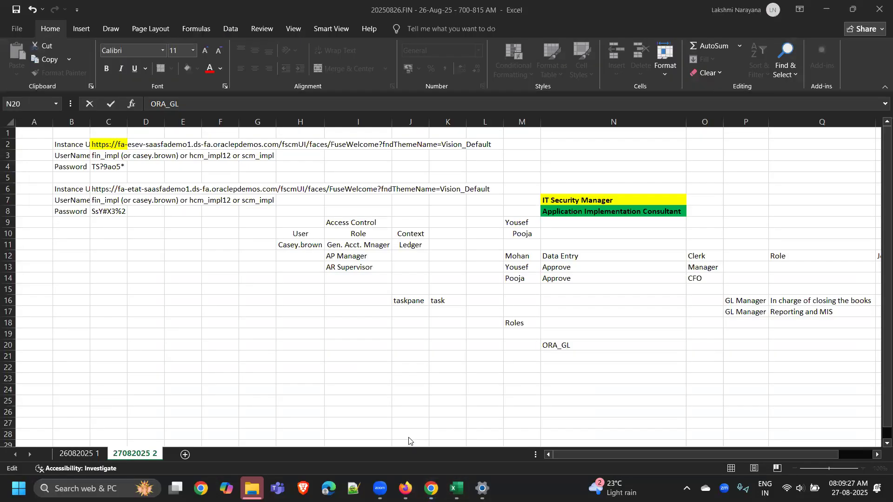
pyautogui.click(569, 369)
pyautogui.press('capslock')
pyautogui.write('fUN')
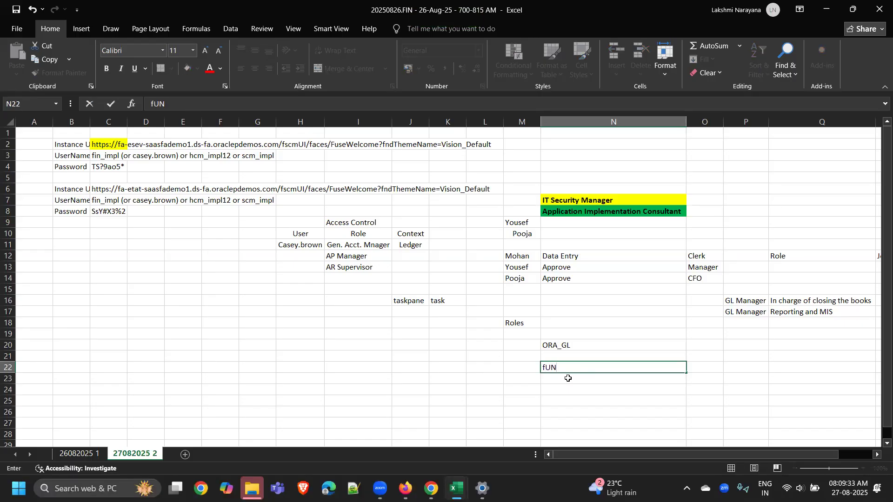
pyautogui.press('Return')
pyautogui.press('Down')
pyautogui.press('Down')
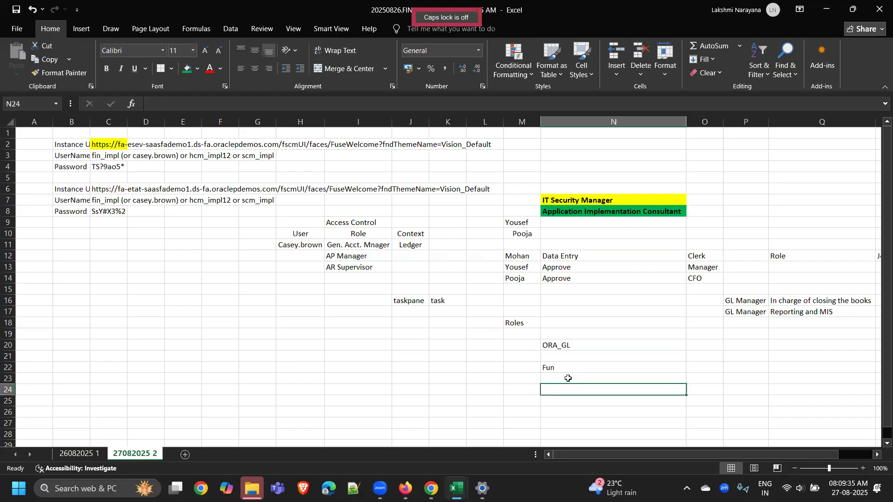
pyautogui.press('Up')
pyautogui.press('Up')
pyautogui.press('Up')
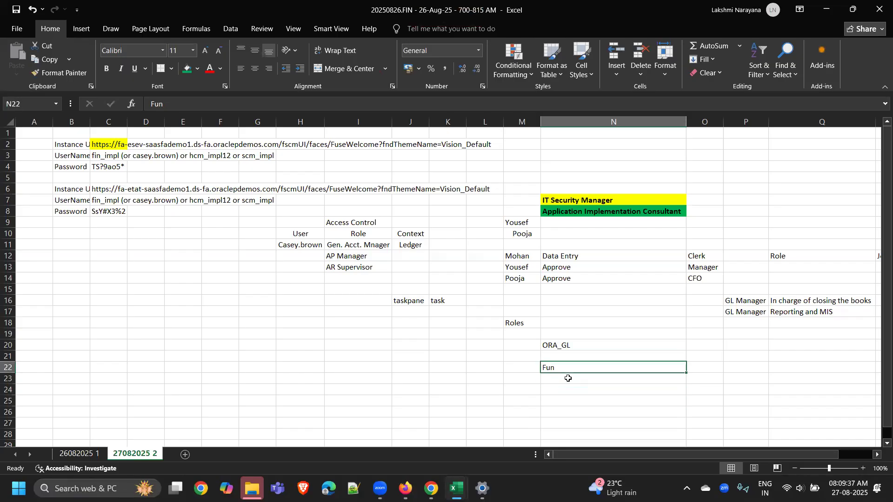
pyautogui.press('Delete')
# Enter "General Accounting" in cell N22, two rows below the ORA_GL entry
pyautogui.press('capslock')
pyautogui.write('D')
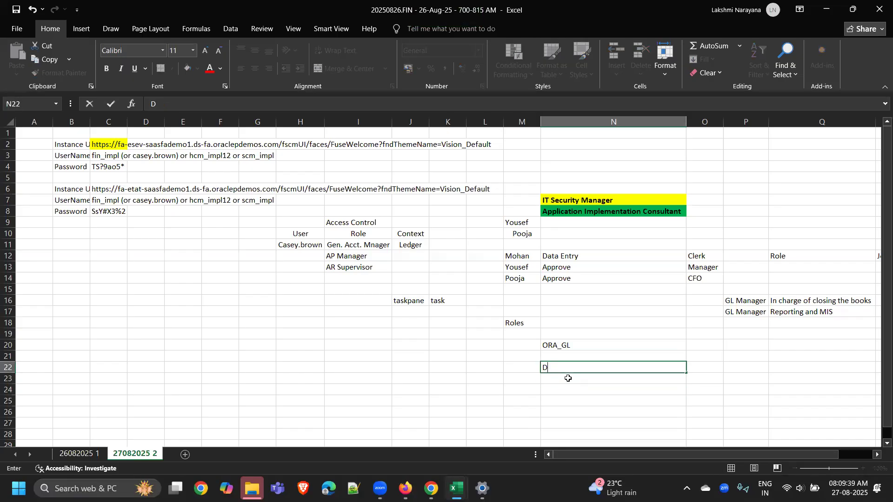
pyautogui.press('BackSpace')
pyautogui.press('capslock')
pyautogui.write('g')
pyautogui.press('capslock')
pyautogui.write('eneral Accounting')
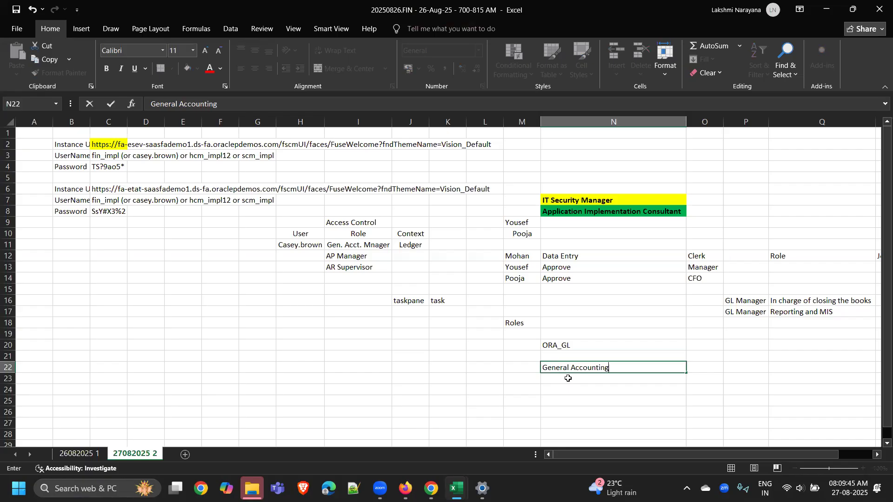
pyautogui.press('Return')
# Enter "Funtionality" in cell N23, directly under General Accounting
pyautogui.press('capslock')
pyautogui.write('F')
pyautogui.press('capslock')
pyautogui.write('u')
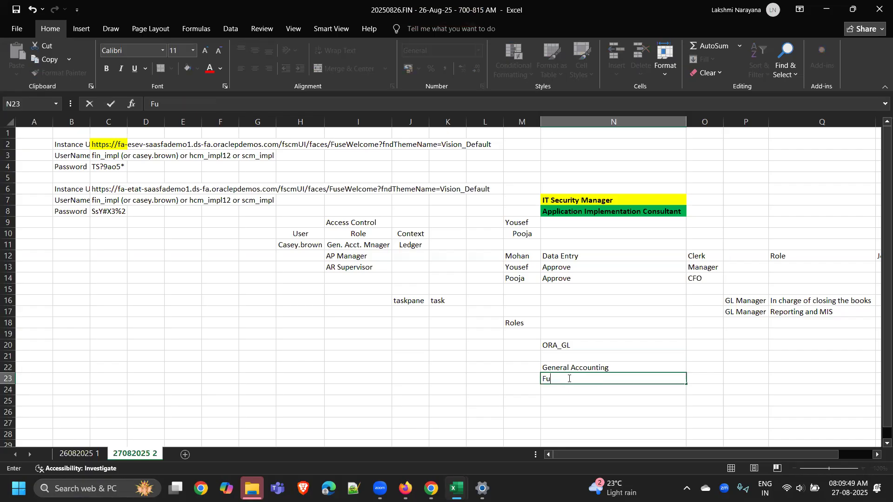
pyautogui.write('ntionality')
pyautogui.press('Return')
# Enter "Configuration" in cell N24 as the second item under General Accounting
pyautogui.press('capslock')
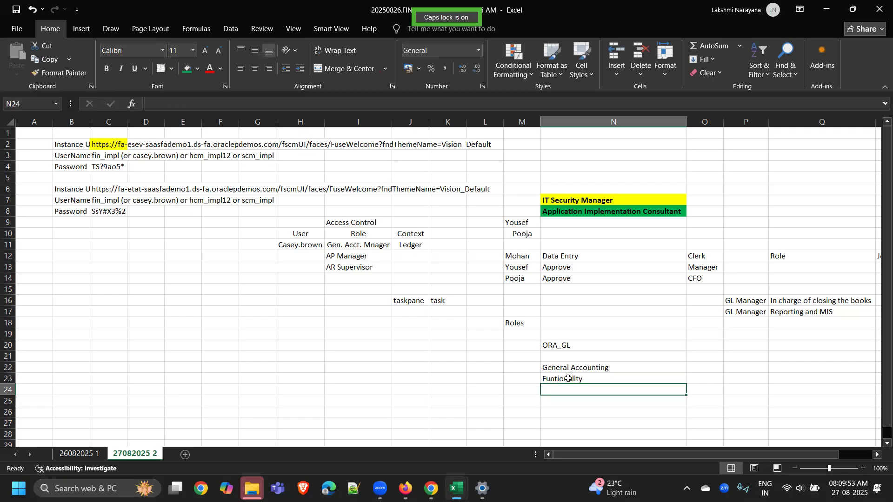
pyautogui.write('C')
pyautogui.press('capslock')
pyautogui.write('onf')
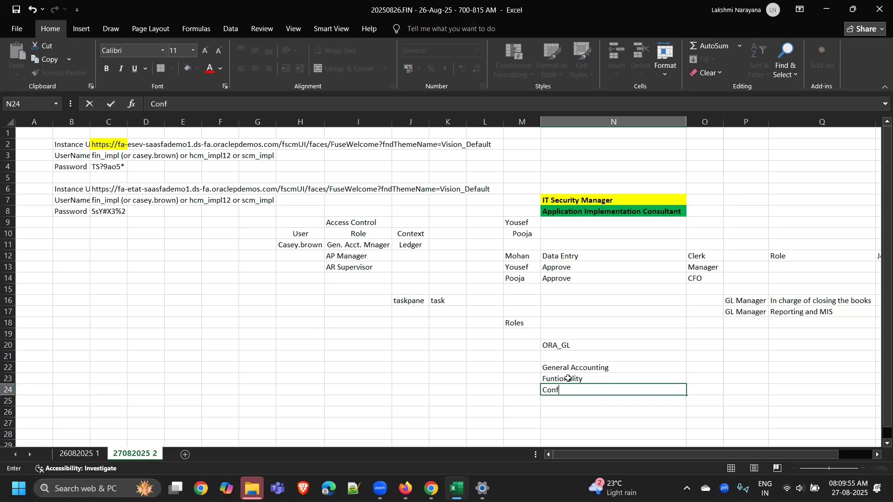
pyautogui.write('iguration')
pyautogui.press('Return')
# Right-align the two entries in cells N23:N24 and switch away from the workbook to the previously used window
pyautogui.moveTo(568, 379); pyautogui.dragTo(564, 389)
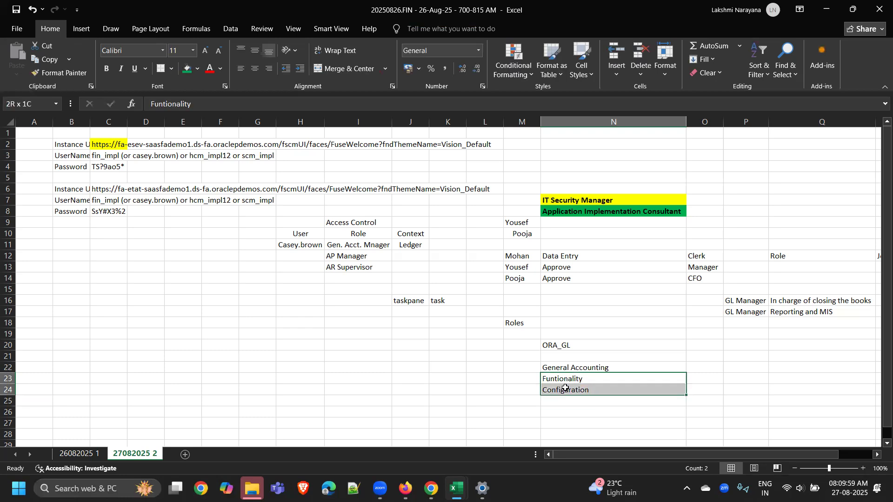
pyautogui.click(270, 69)
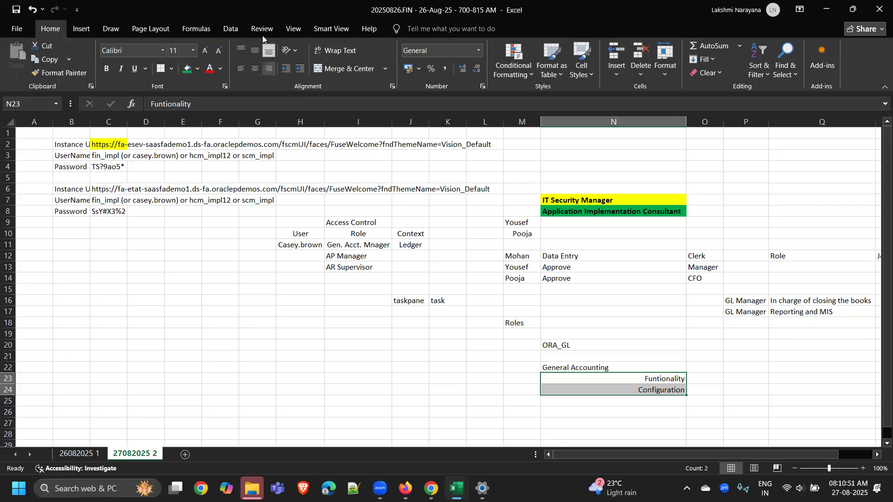
pyautogui.hotkey('alt', 'Tab')
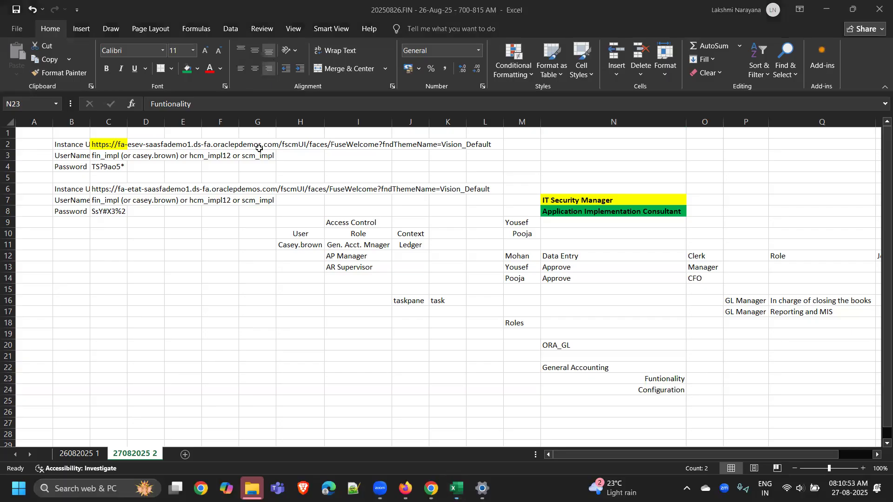